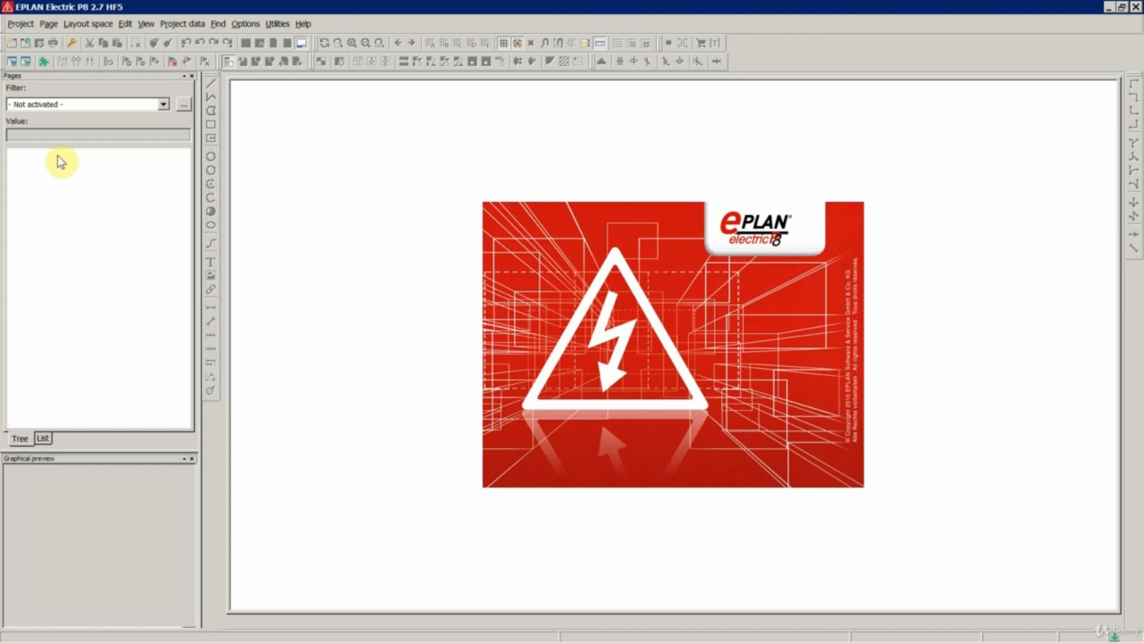
Step: Create a project named Symbols_Lectures from the IEC_tpl001.ept template and accept its default project properties
click(22, 24)
click(38, 110)
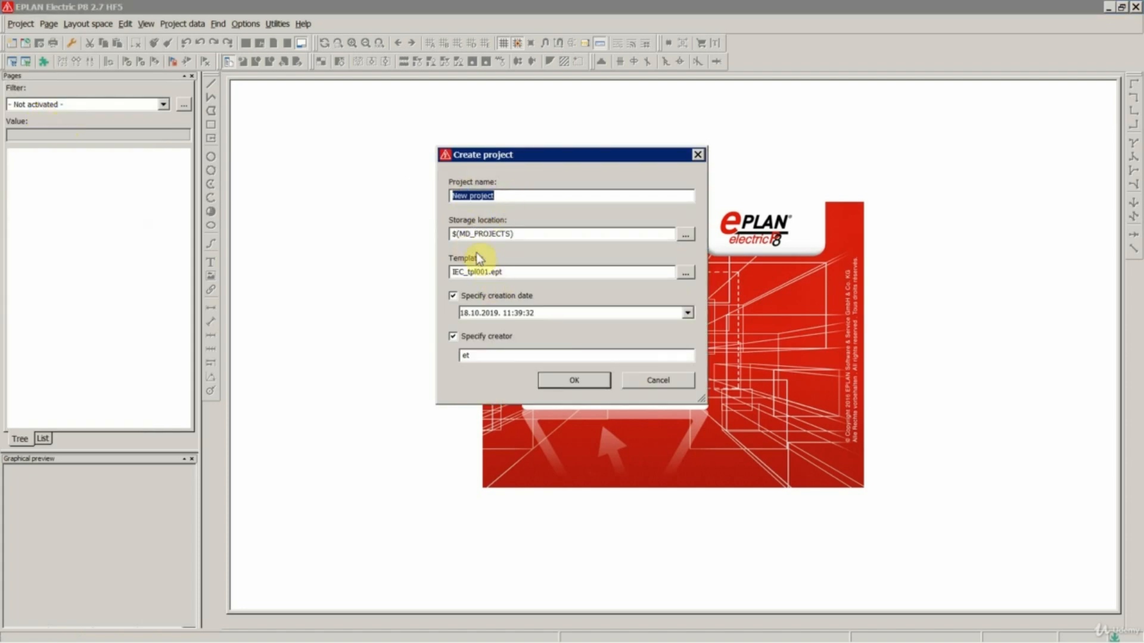
text(Symbols_Lectures)
click(477, 233)
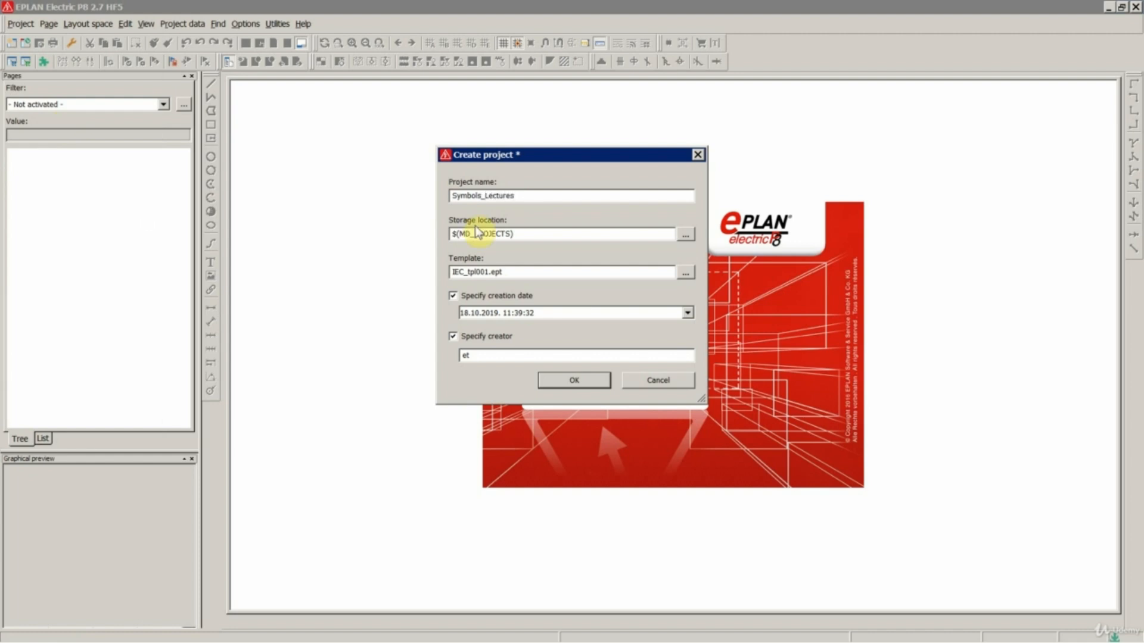
click(573, 380)
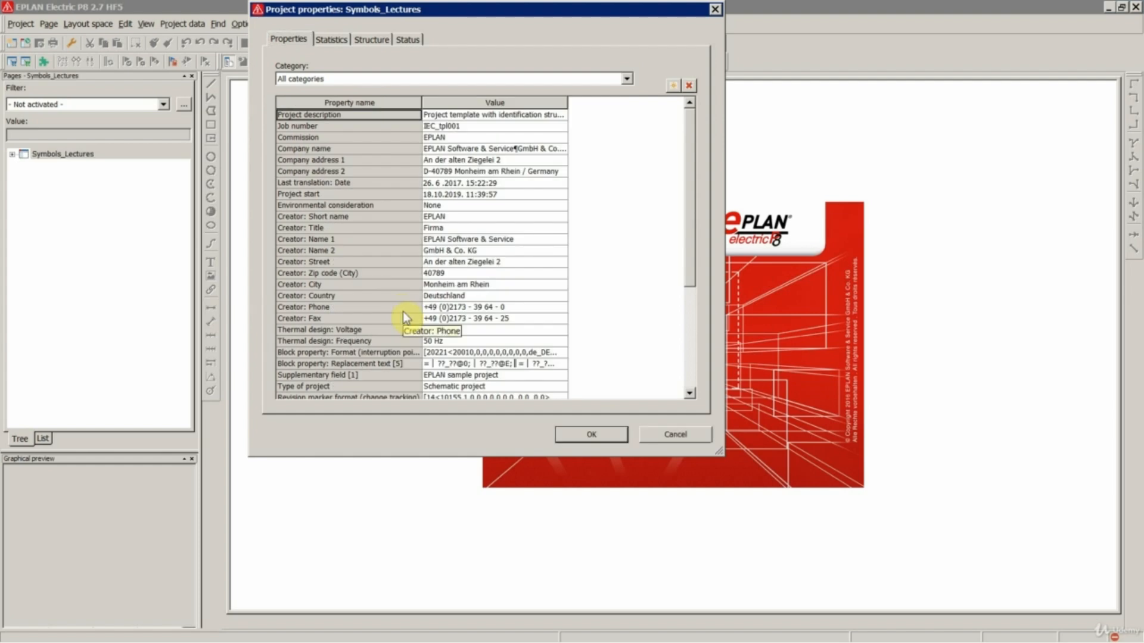
click(591, 435)
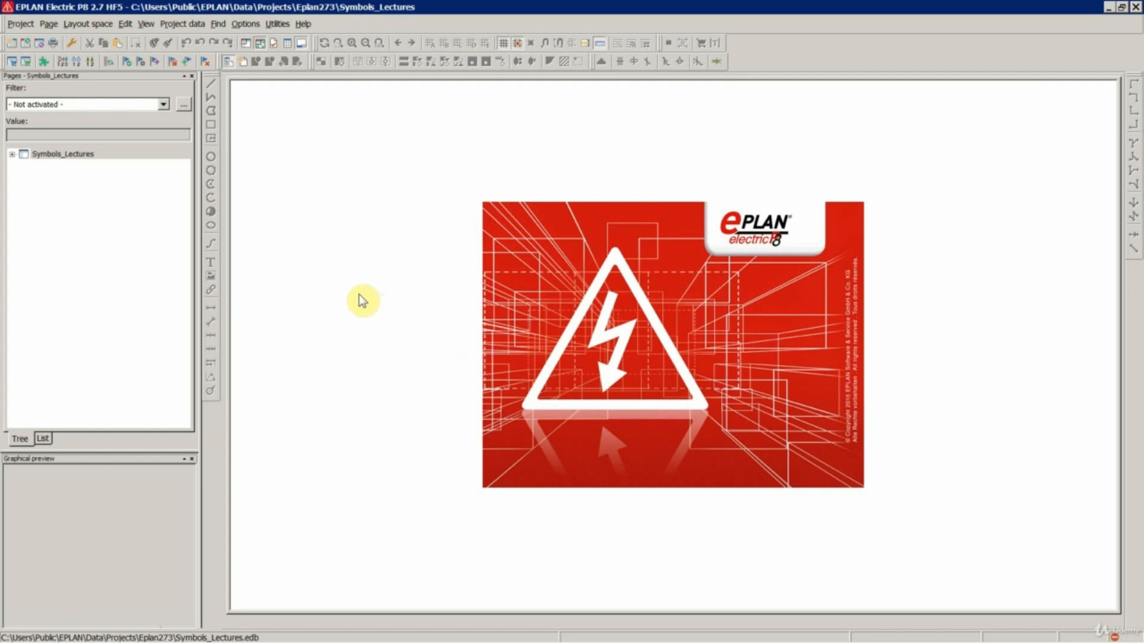
Step: Close the Symbols_Lectures project and check which symbol master data commands are available without an open project
click(70, 156)
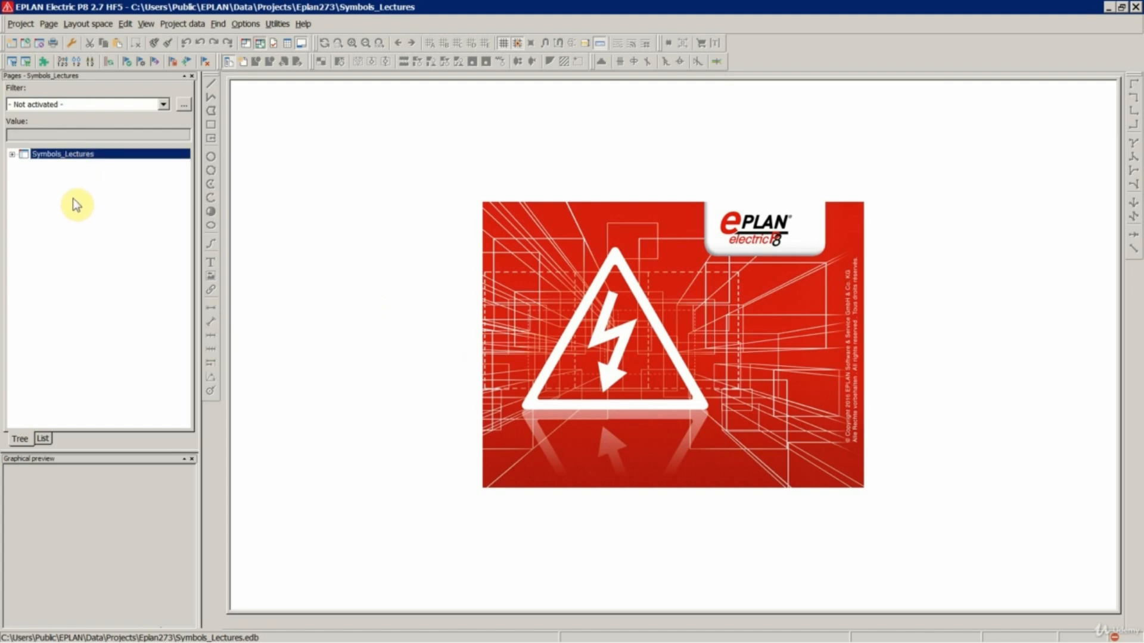
click(38, 43)
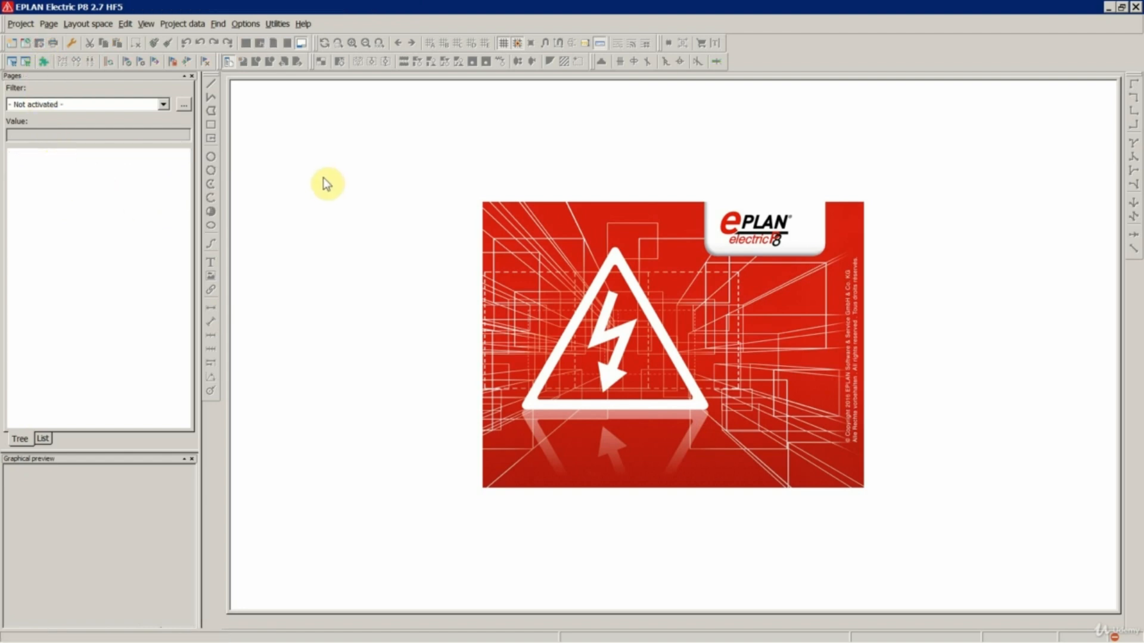
click(277, 24)
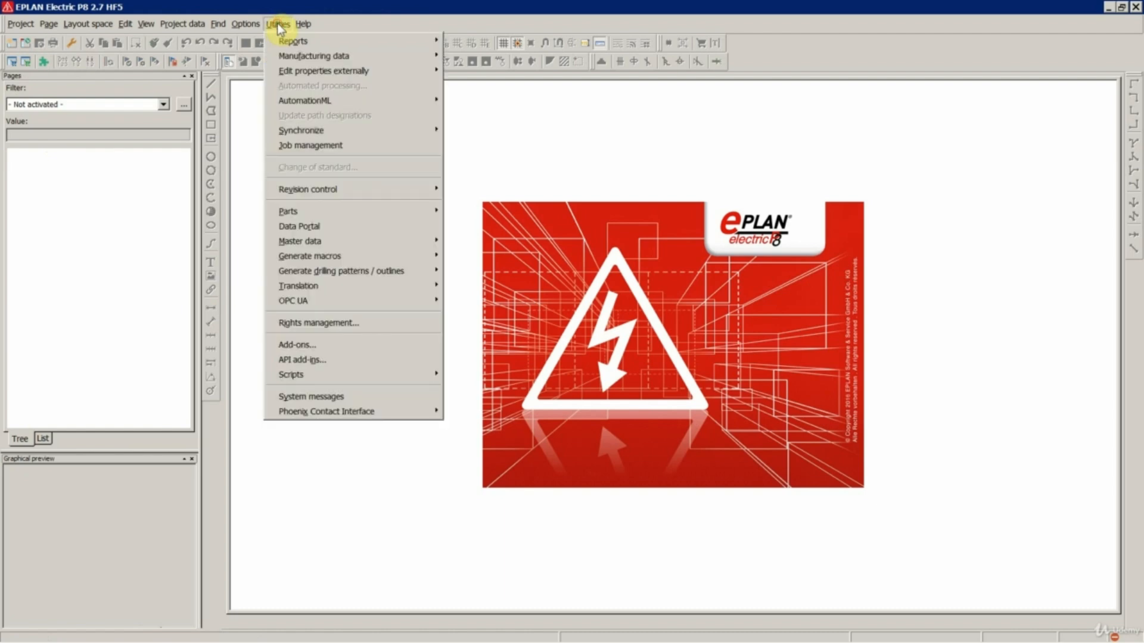
mouse_move(316, 243)
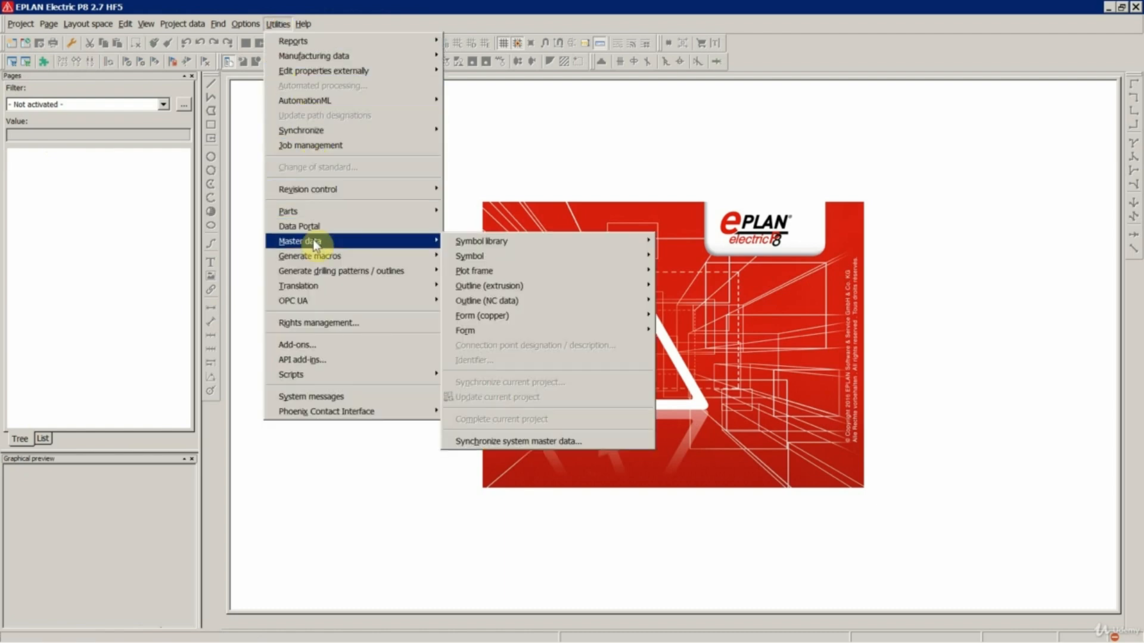
mouse_move(475, 247)
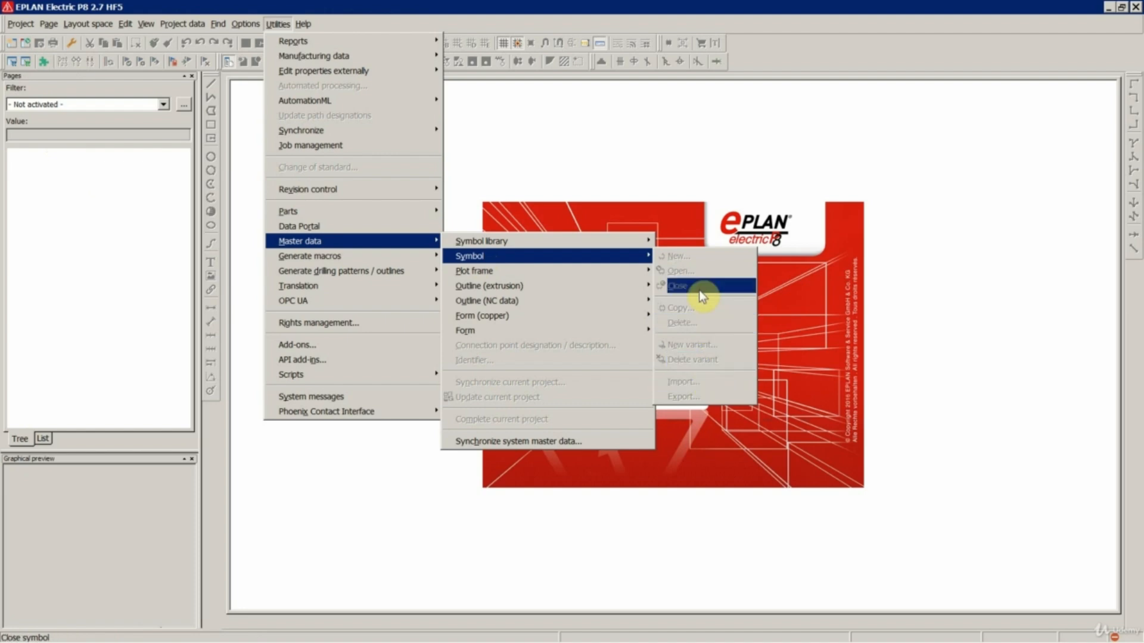
Step: Reopen the Symbols_Lectures.elk project from the Eplan273 folder
click(26, 47)
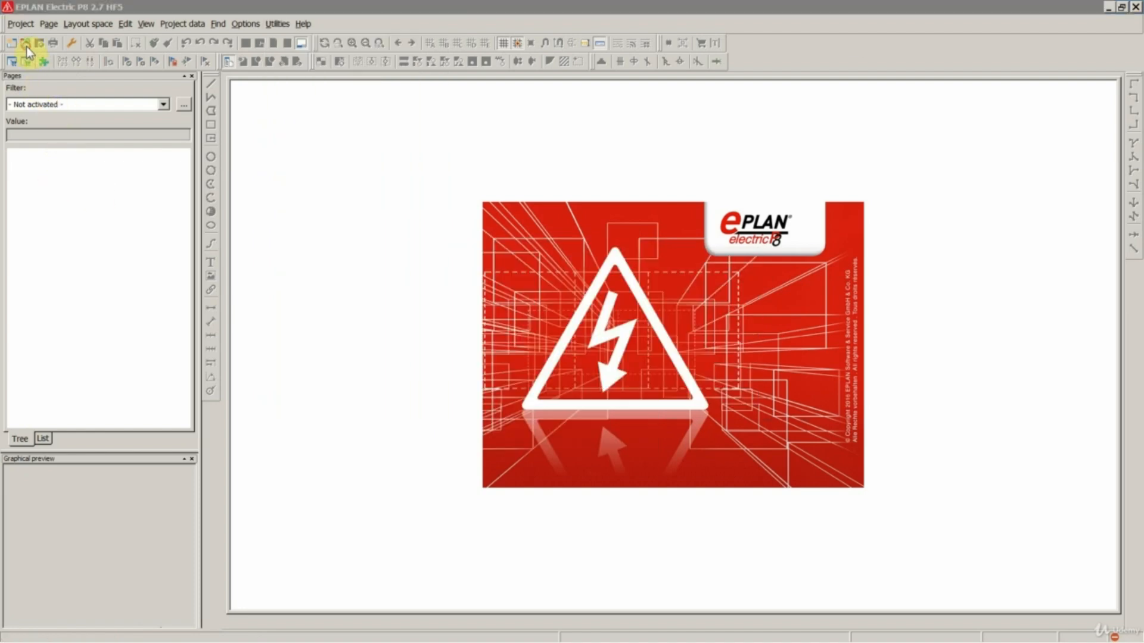
click(427, 257)
scroll(428, 262, down, 4)
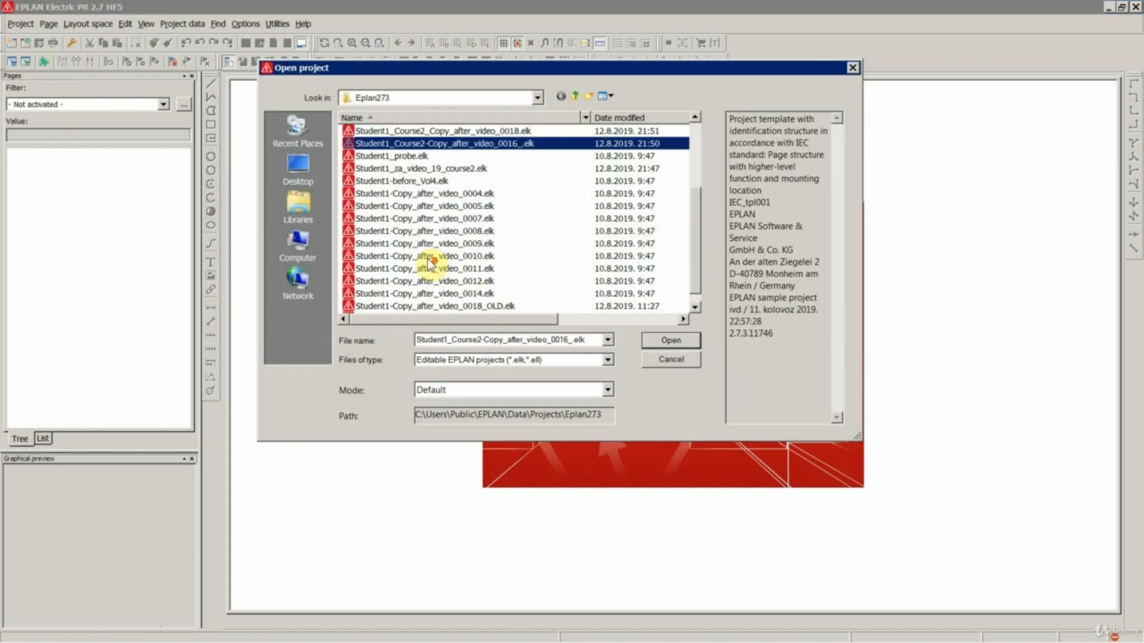
double_click(406, 309)
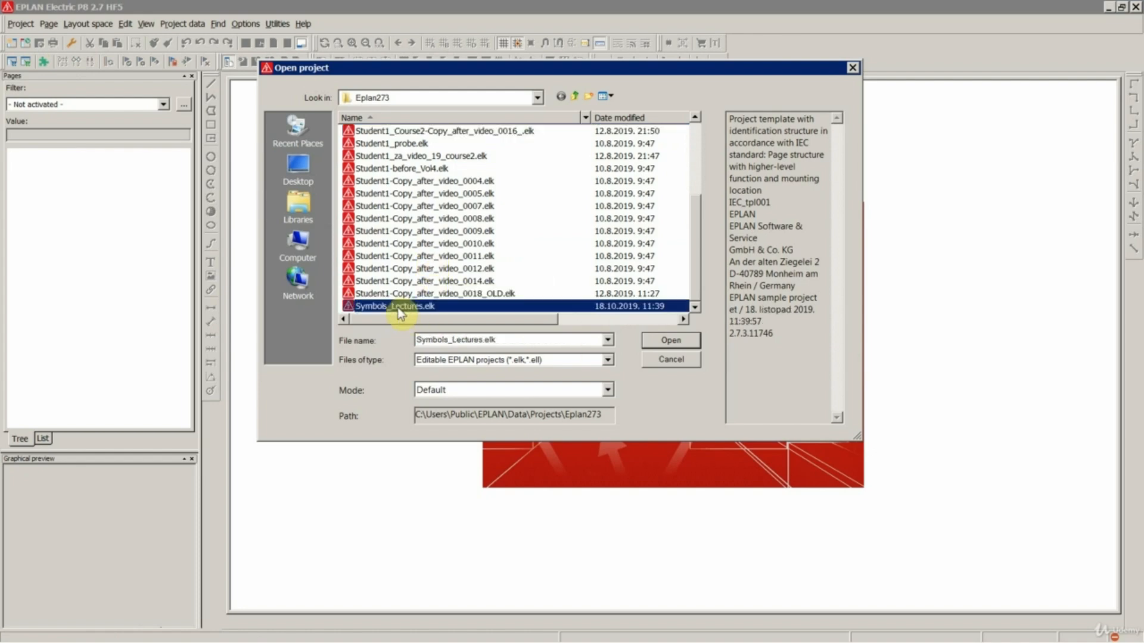
Step: Examine the symbol commands in the master data utilities while the project is open
click(277, 25)
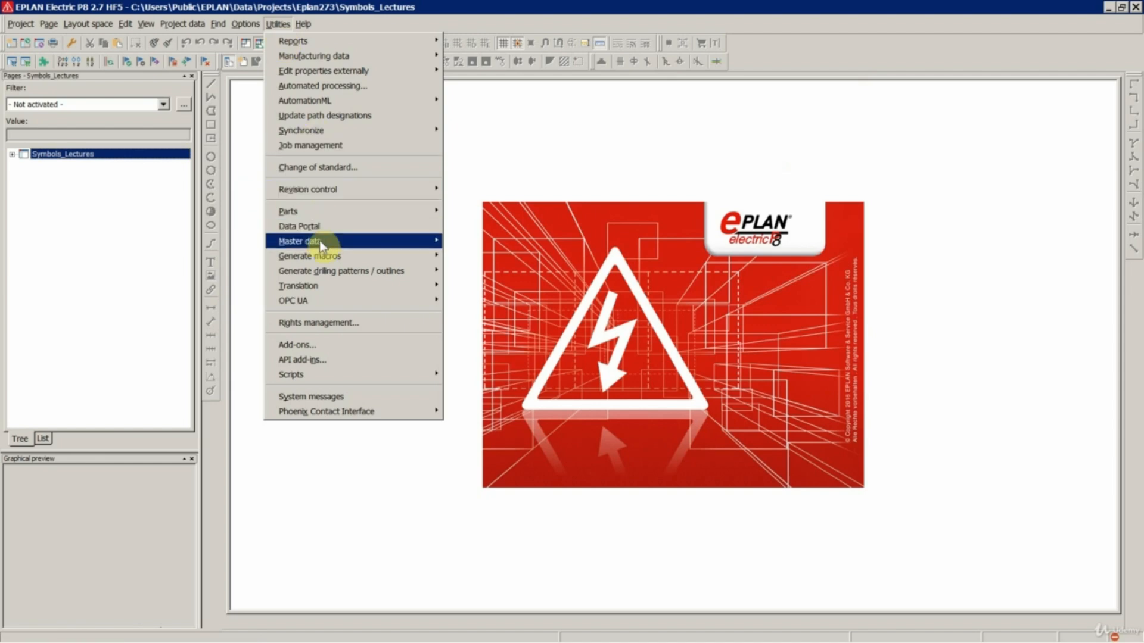
mouse_move(491, 245)
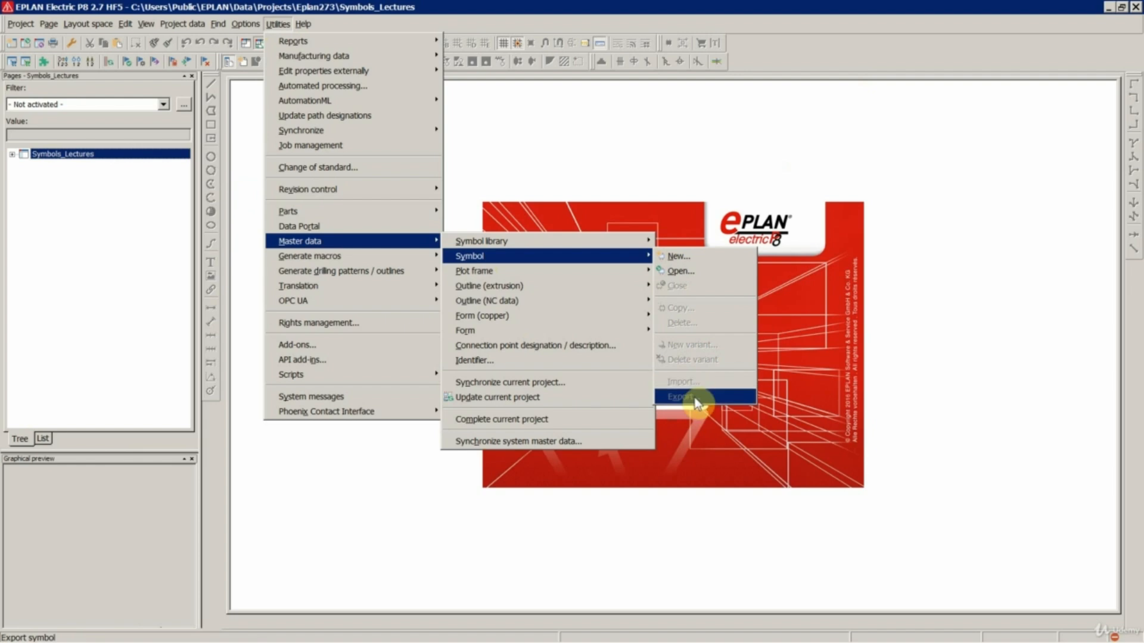
mouse_move(620, 259)
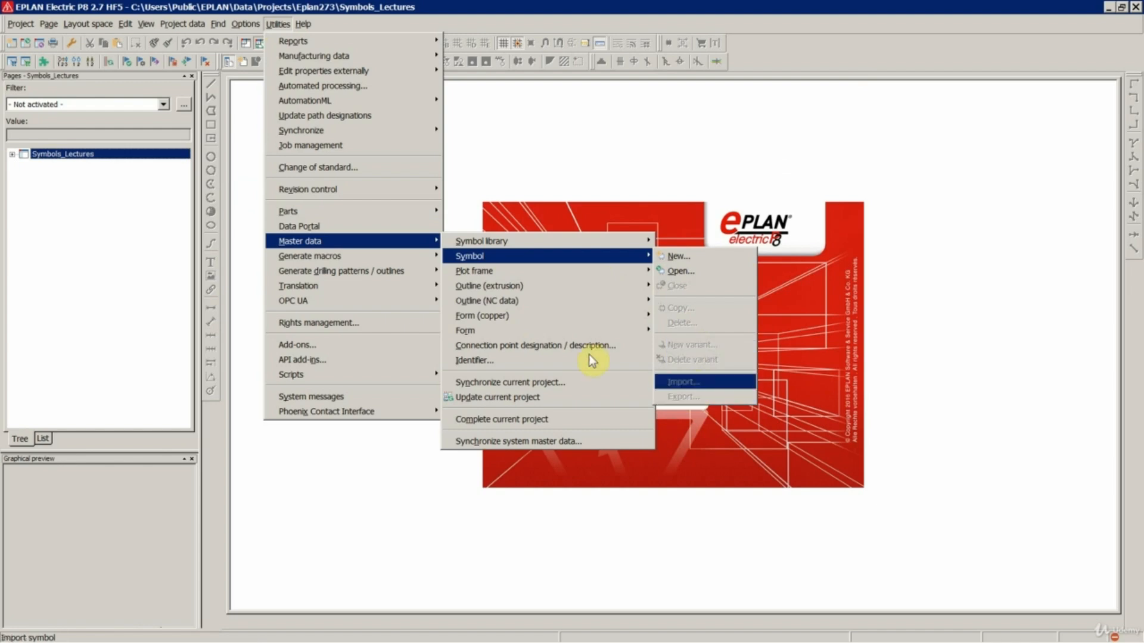
click(255, 182)
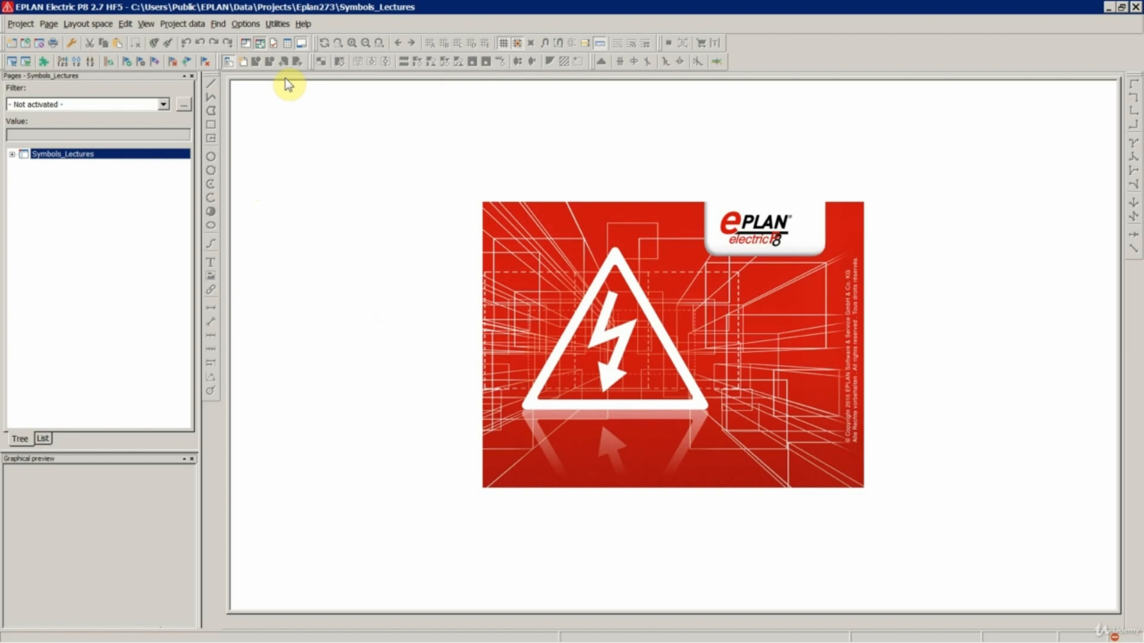
Step: Start creating a new symbol in the master data and select IEC_symbol.slk in the library selection
click(280, 27)
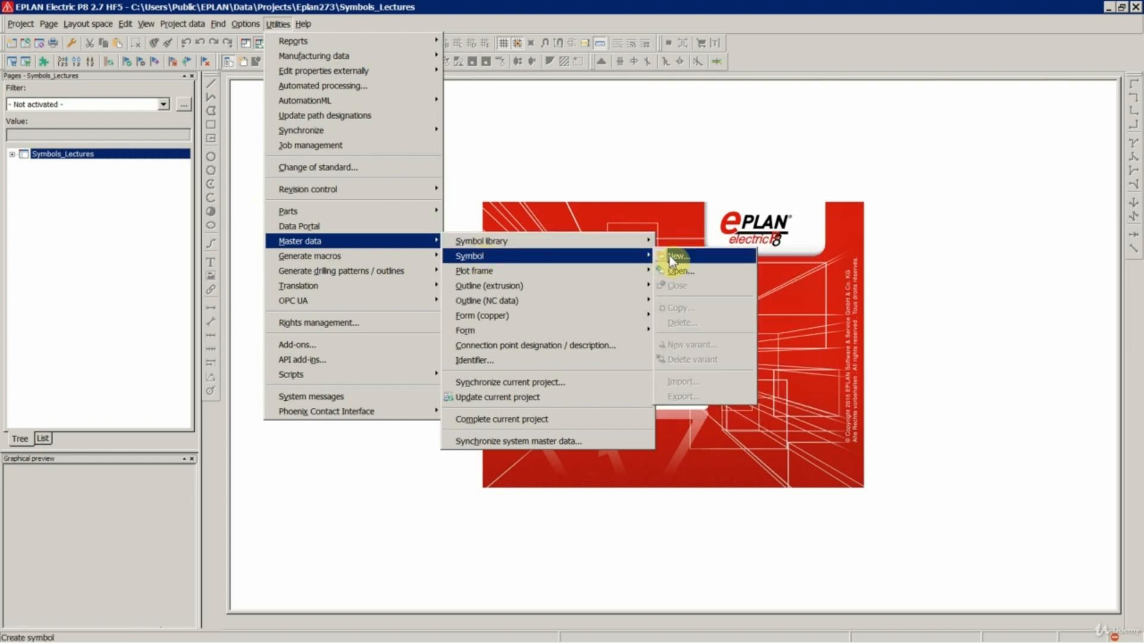
click(674, 256)
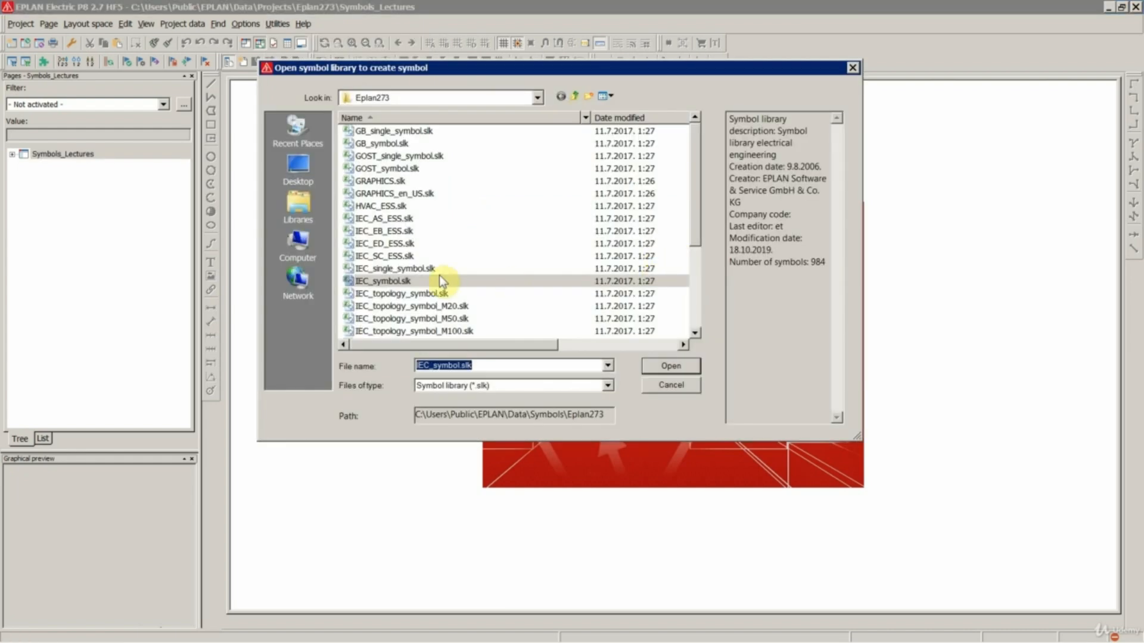
click(390, 281)
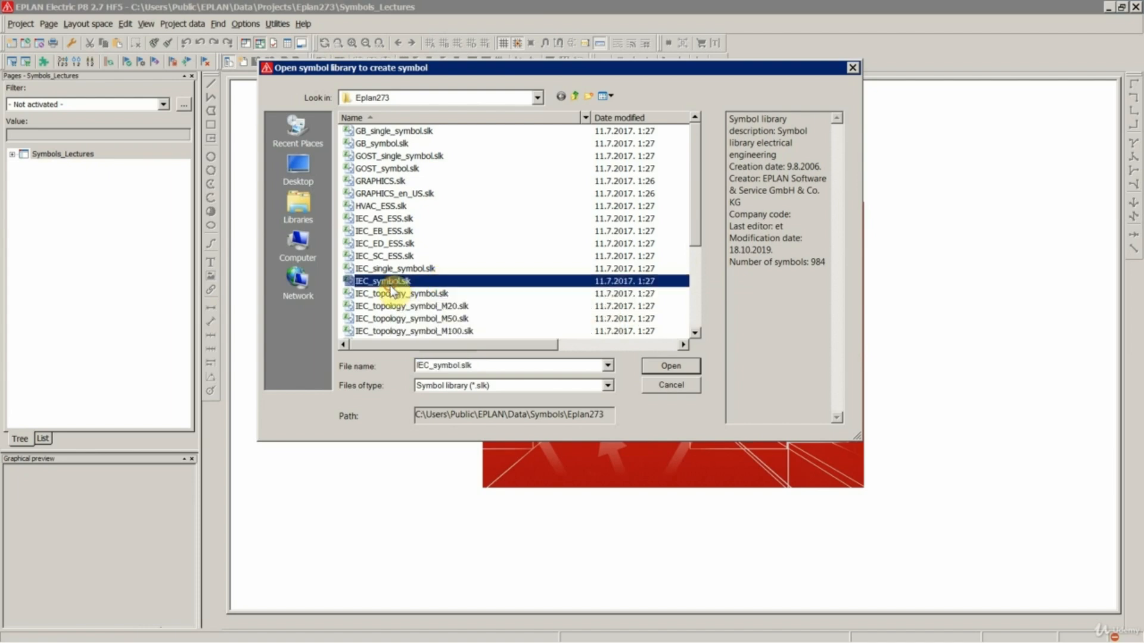
Step: Examine the descriptions of other symbol libraries, including IEC_AS_ESS, IEC_SC_ESS, IEC_topology_symbol_M100, PID_ESS, PID_ESS_S50 and NFPA_symbol
click(395, 219)
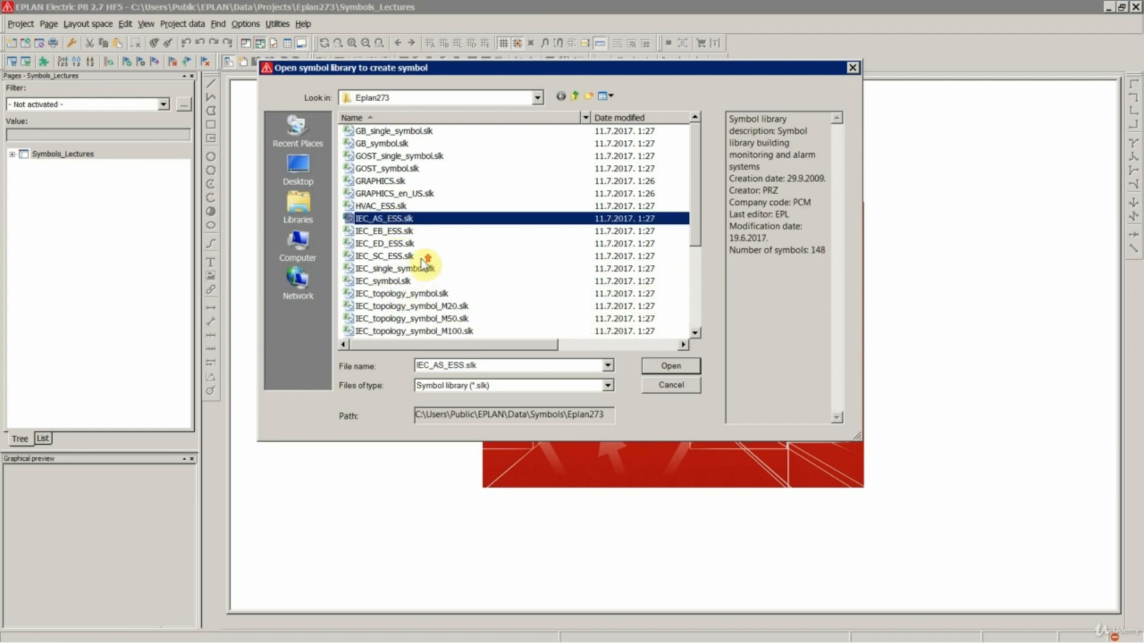
scroll(423, 193, down, 4)
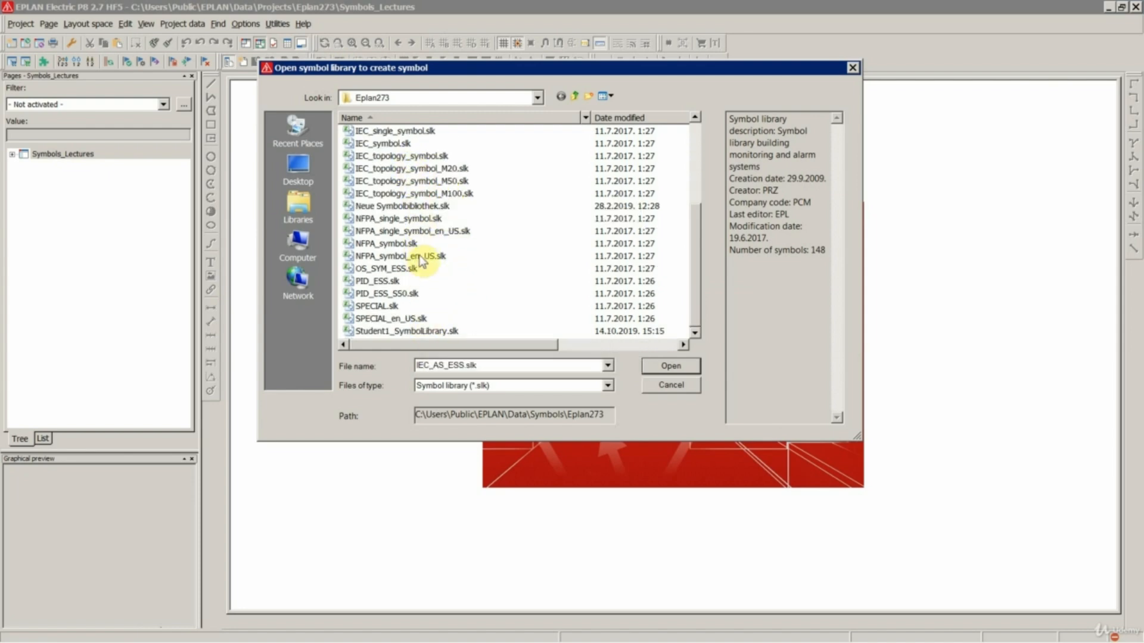
scroll(421, 260, up, 2)
scroll(420, 260, up, 2)
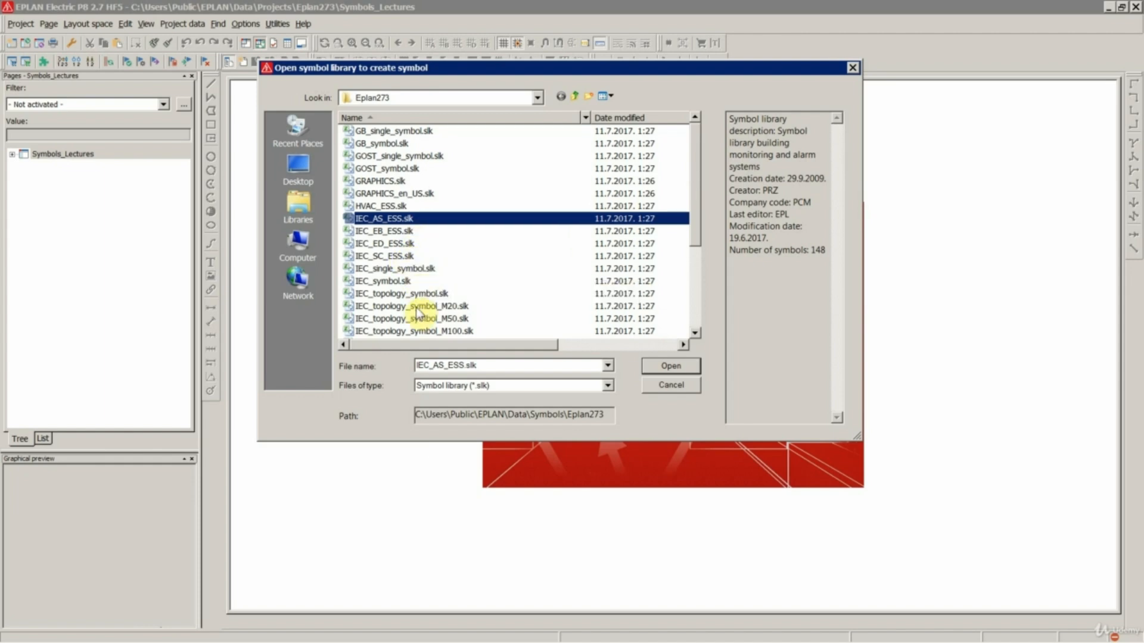
click(400, 256)
scroll(429, 296, down, 4)
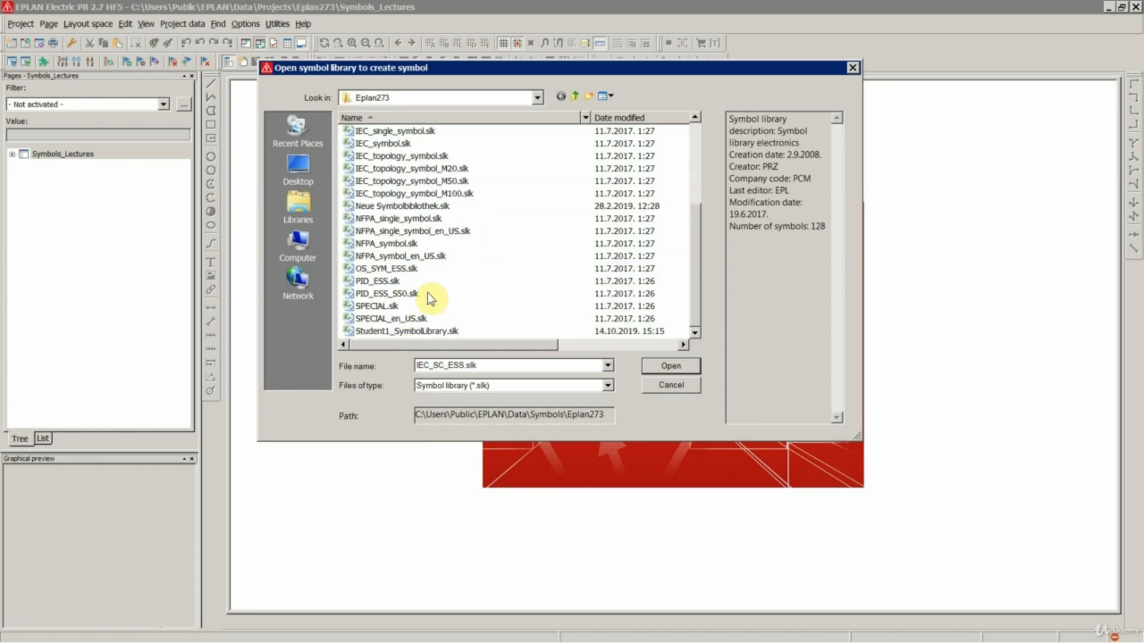
click(416, 194)
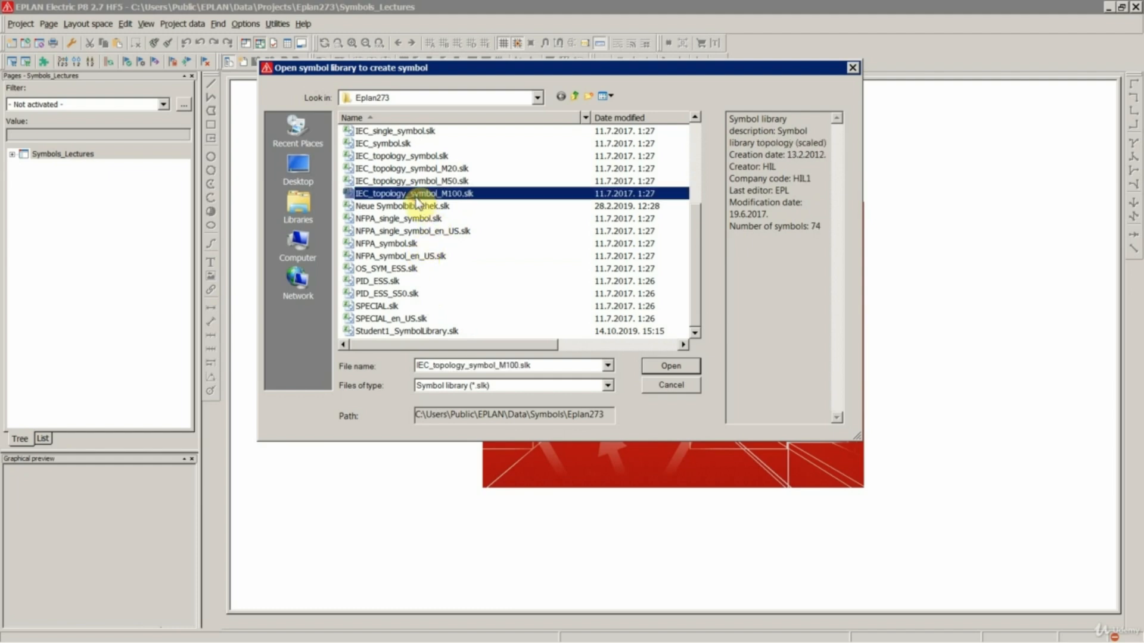
click(426, 258)
click(392, 281)
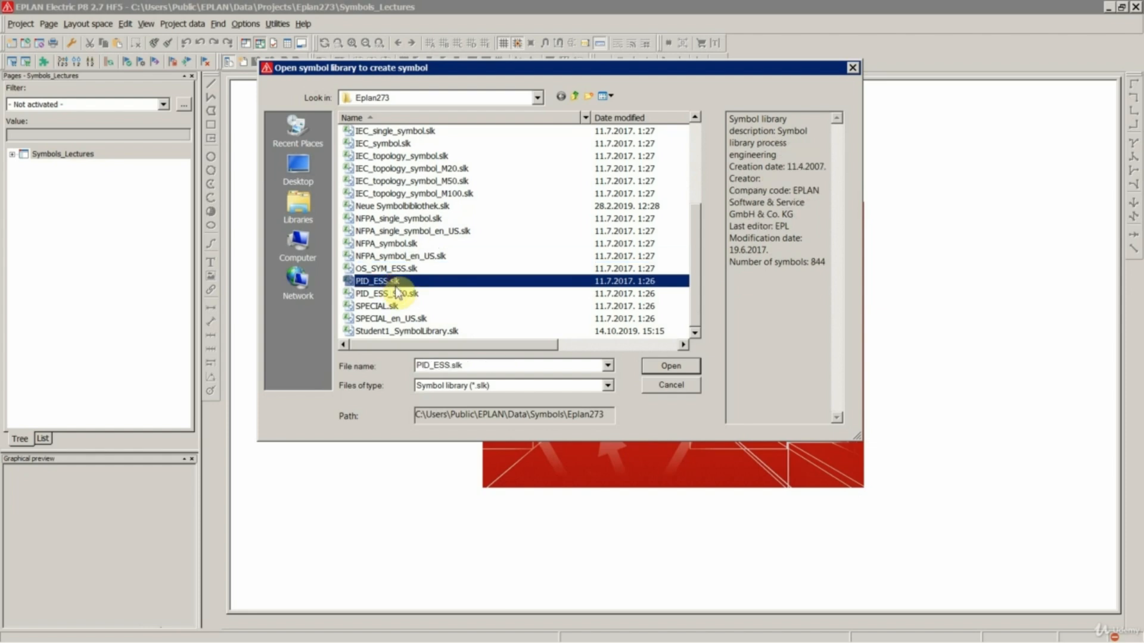
click(389, 293)
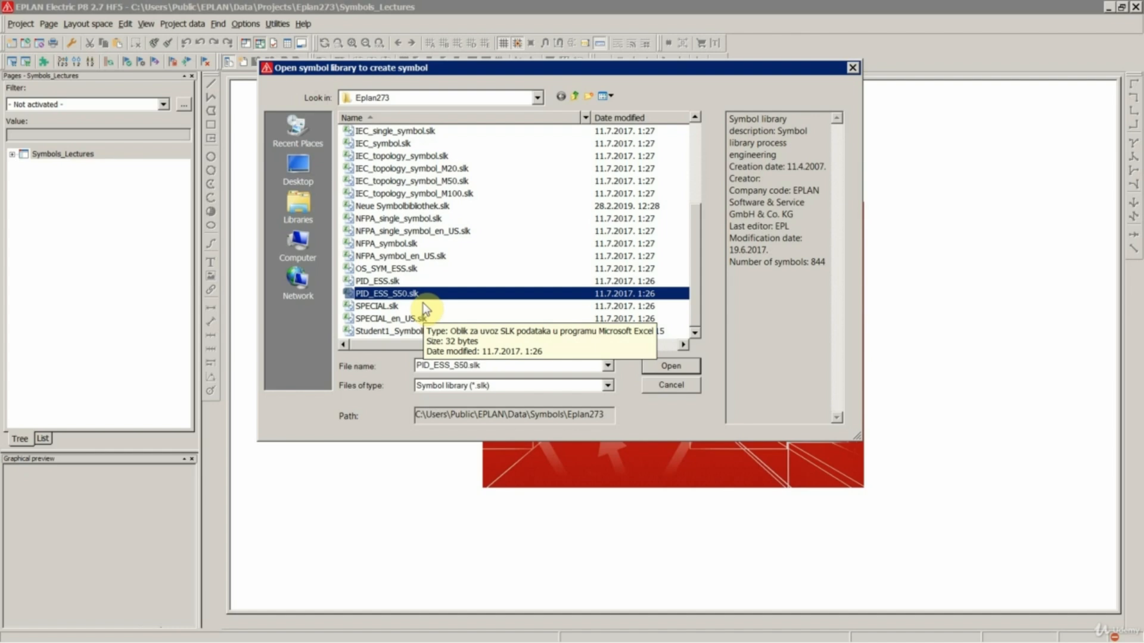
click(414, 243)
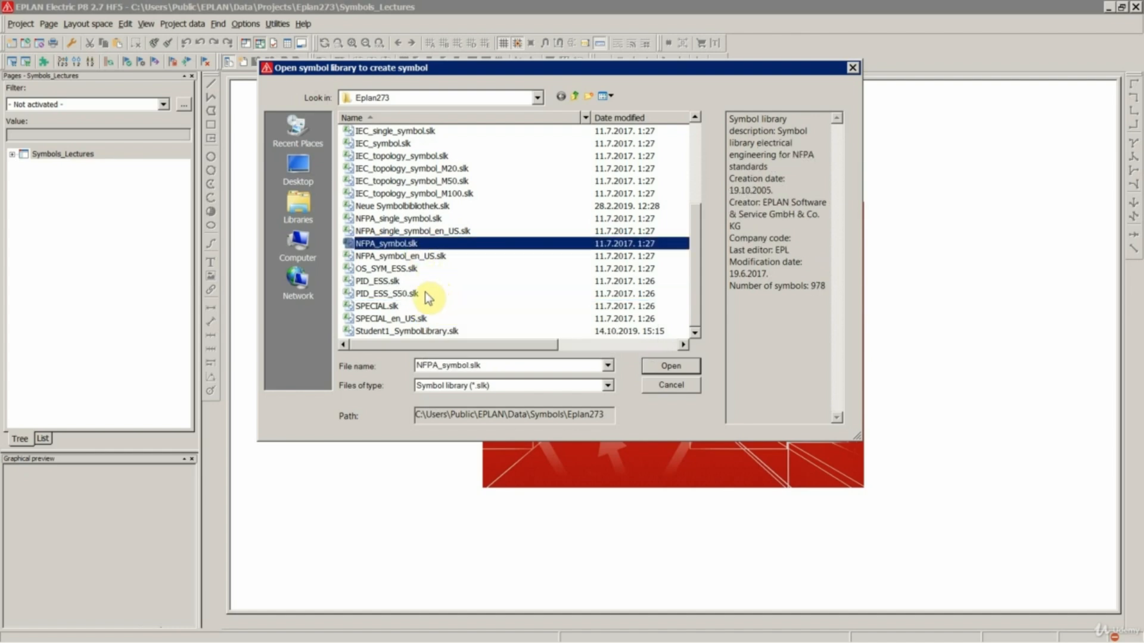
Step: Compare the descriptions of the IEC_AS_ESS, IEC_topology_symbol, GOST_symbol, GB_single_symbol and GRAPHICS libraries
scroll(424, 291, up, 4)
click(378, 218)
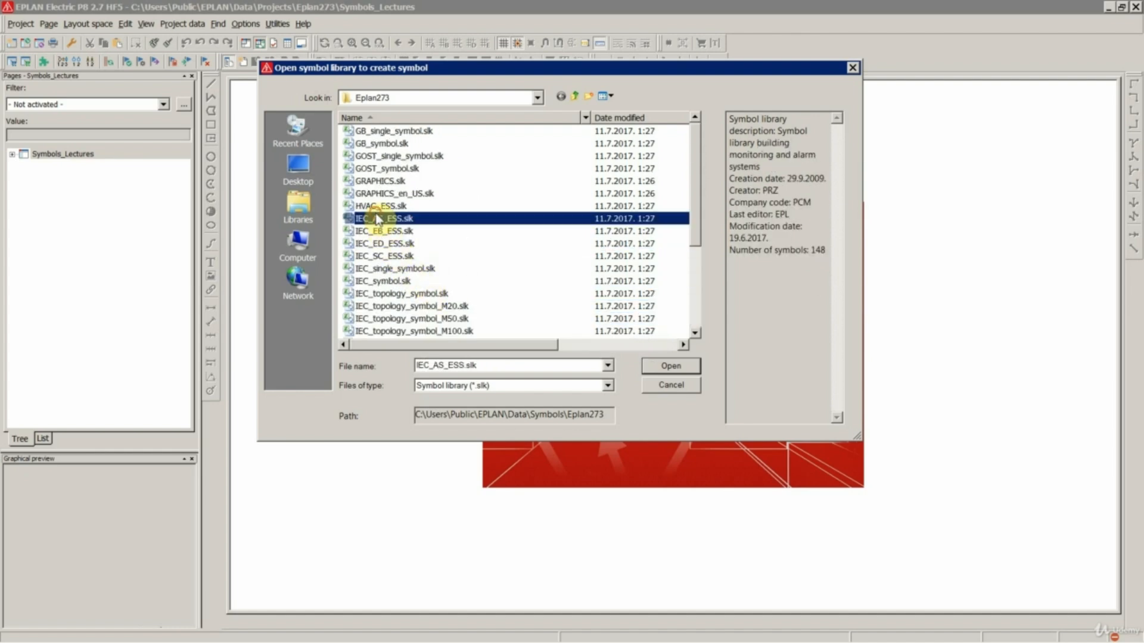
click(391, 292)
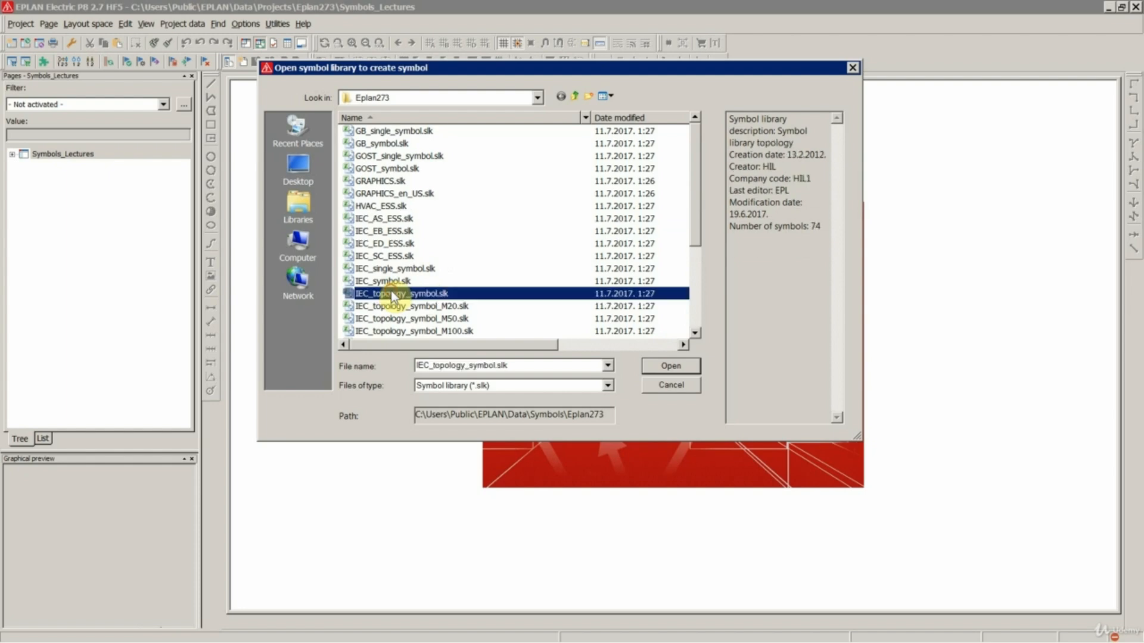
click(382, 169)
click(379, 131)
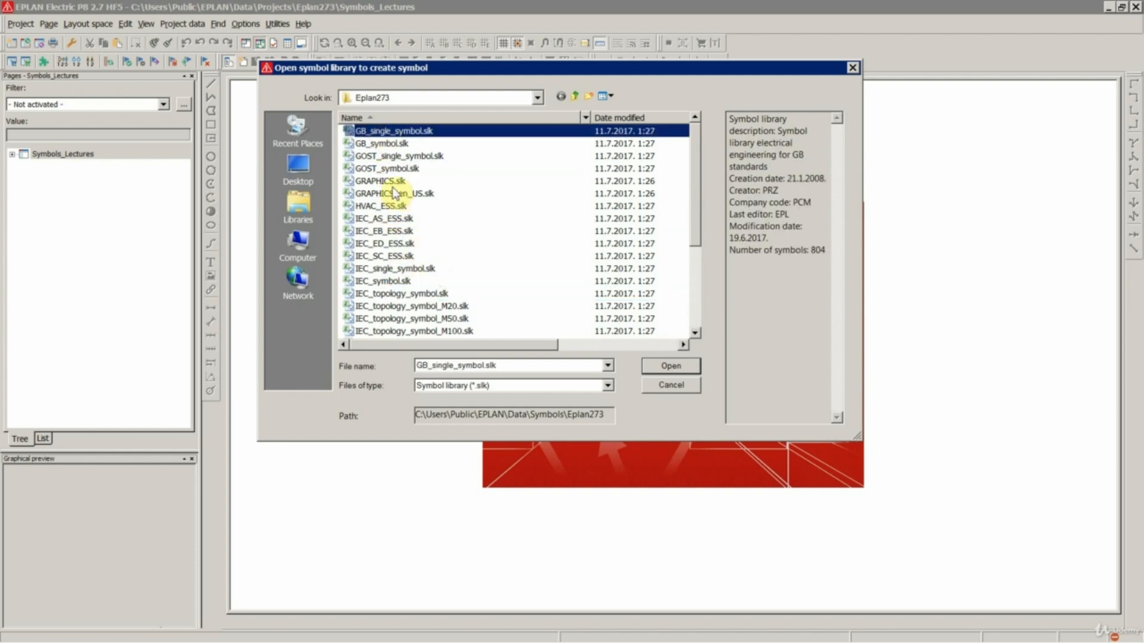
click(384, 181)
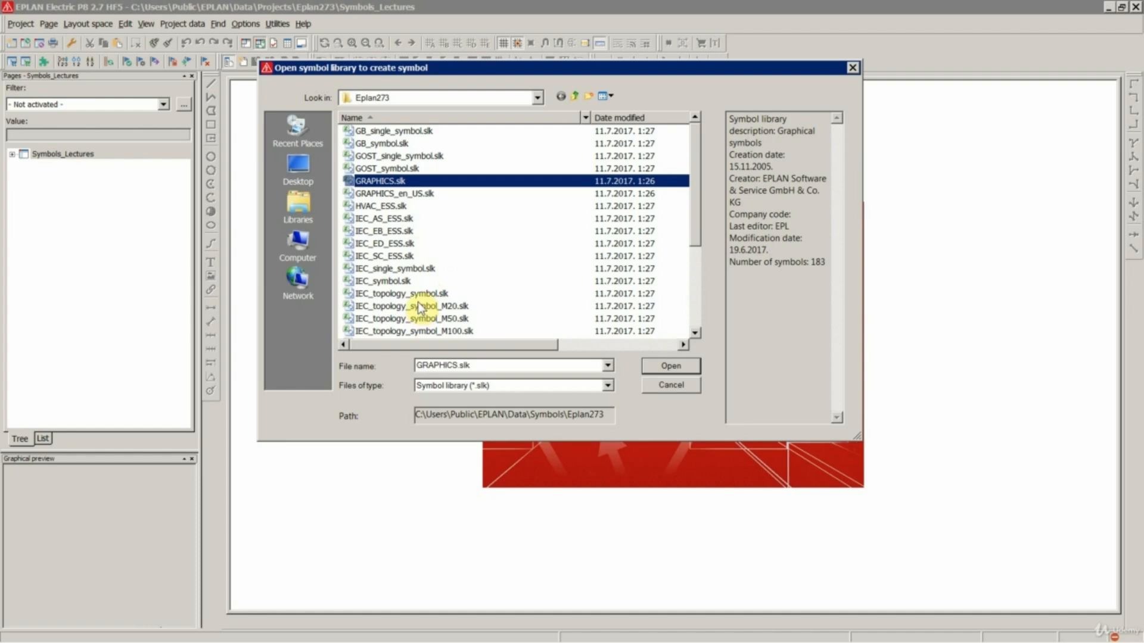
Step: Open the IEC_symbol.slk library for the new symbol and look through the available target variants
scroll(419, 320, down, 4)
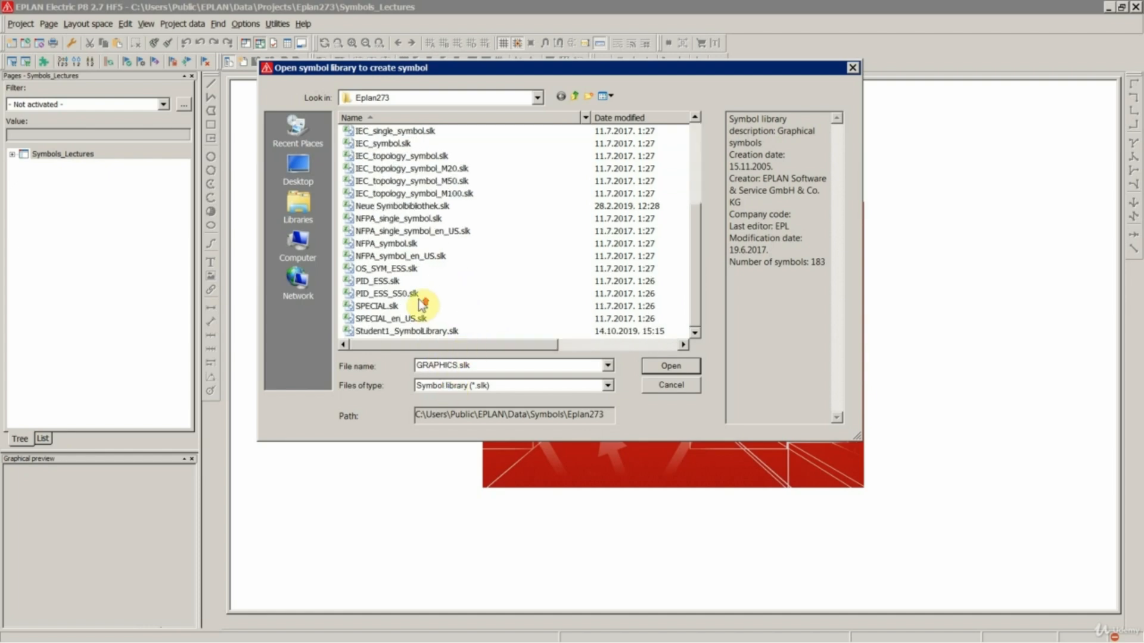
scroll(422, 304, up, 2)
click(385, 218)
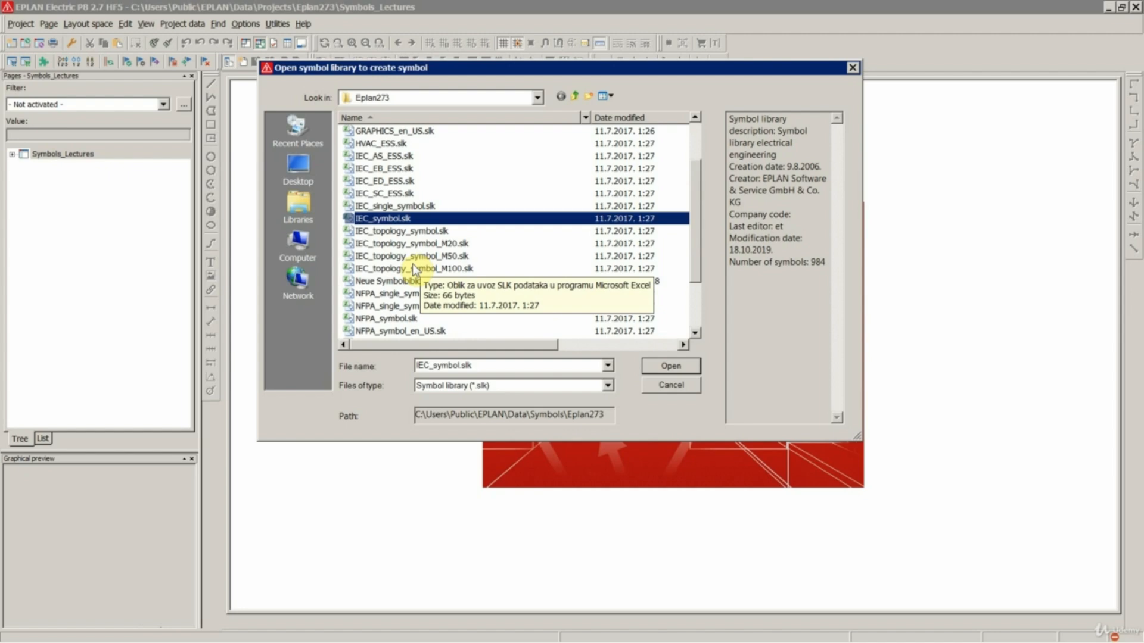
click(667, 367)
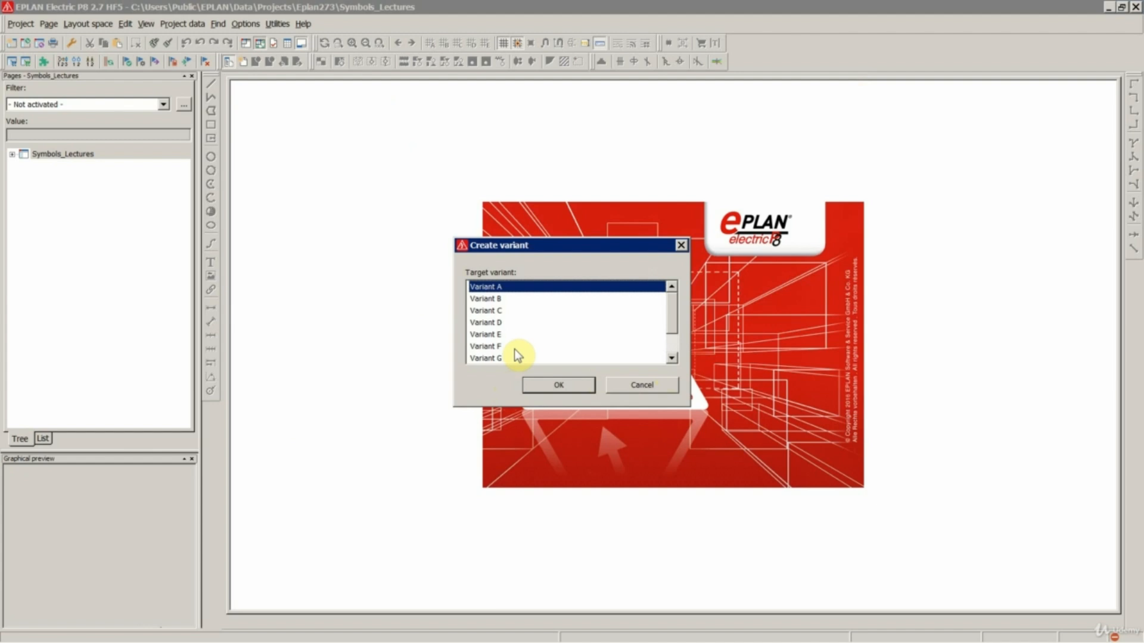
mouse_move(668, 314)
mouse_down()
mouse_move(670, 347)
mouse_move(671, 296)
mouse_move(671, 337)
mouse_move(669, 310)
mouse_up()
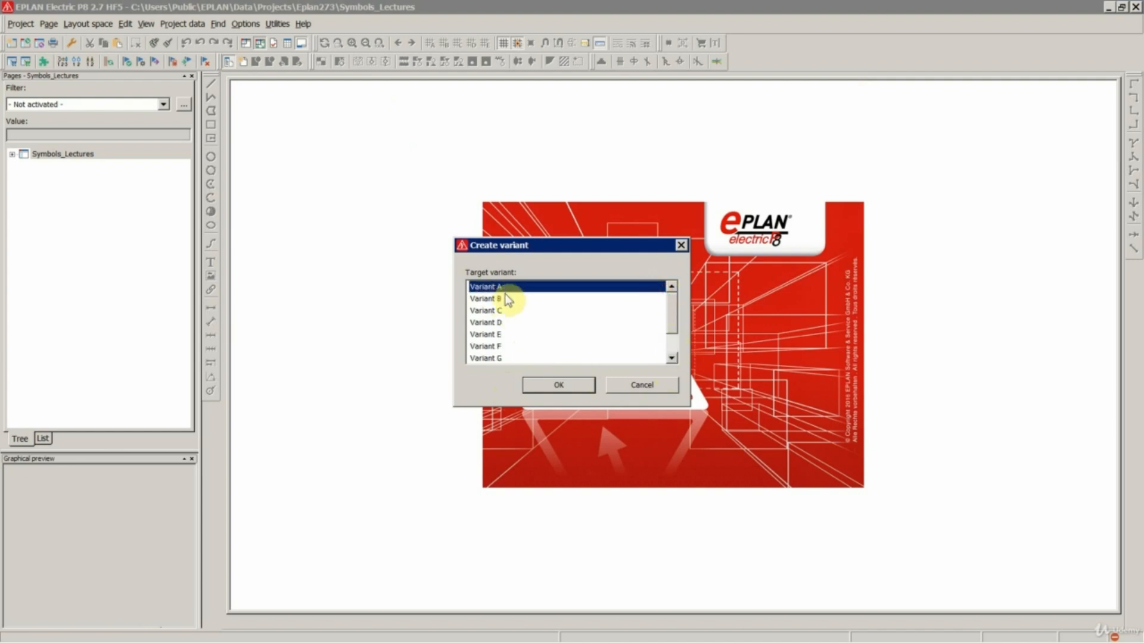
Step: Create the new symbol as Variant A and check the proposed symbol number in its properties
click(558, 385)
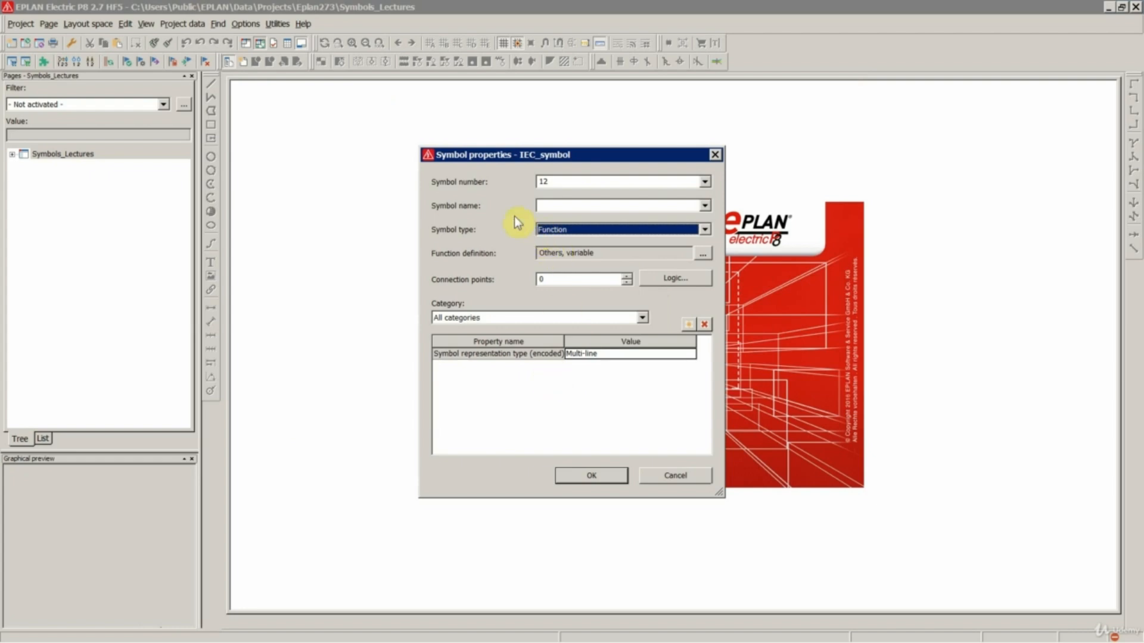
double_click(551, 181)
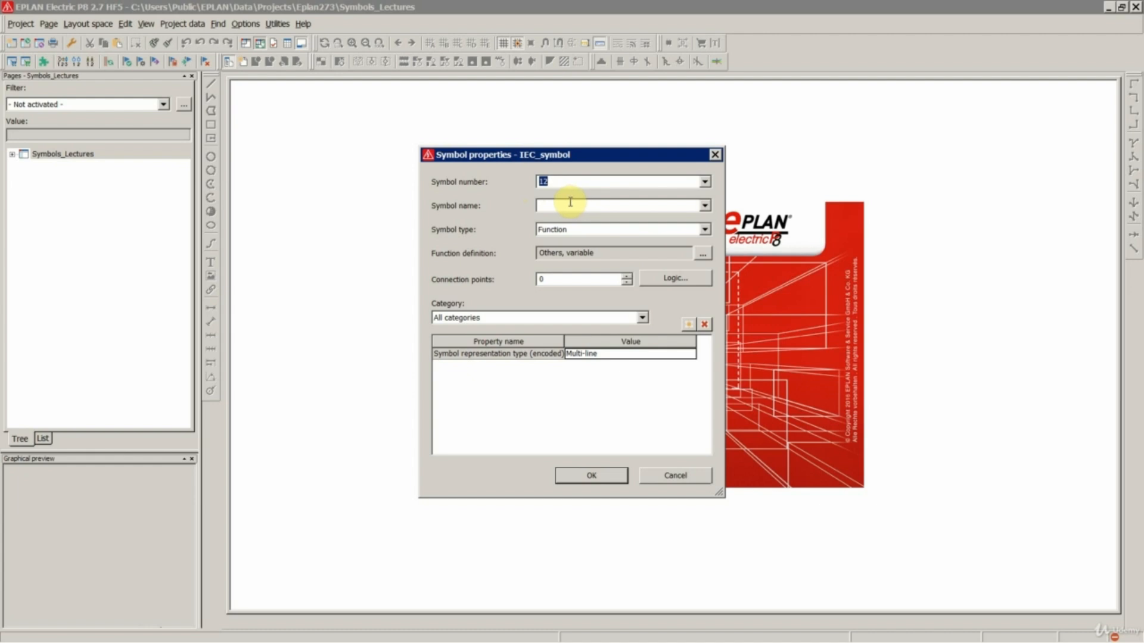
mouse_move(521, 159)
mouse_down()
mouse_move(551, 159)
mouse_move(534, 159)
mouse_up()
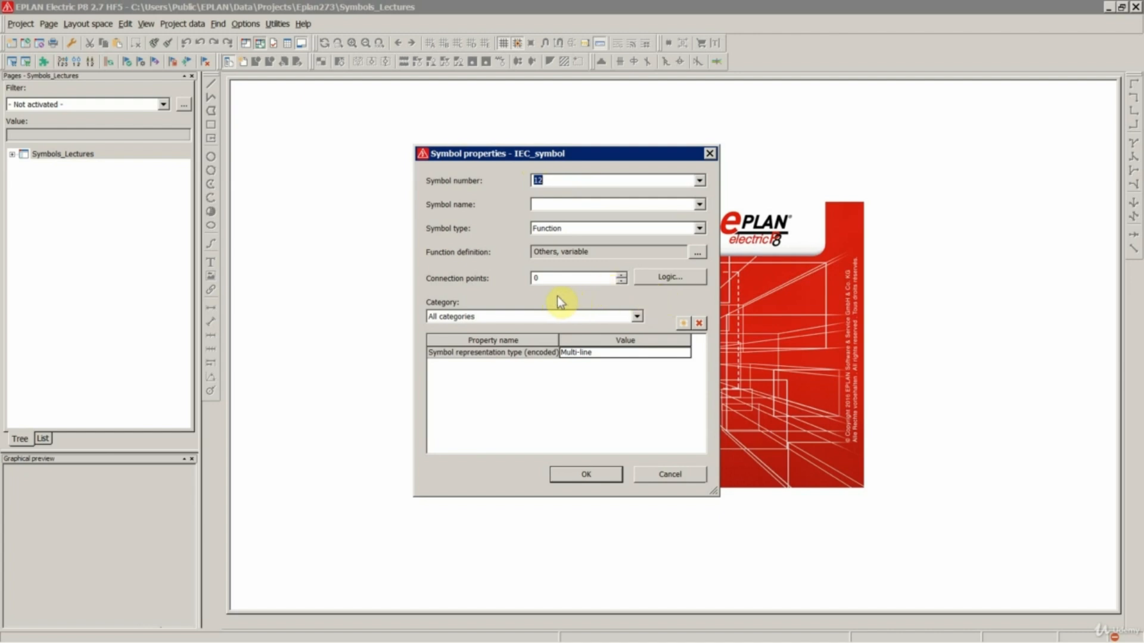
Step: Set the number of connection points to 3, and reset it to 0
double_click(543, 280)
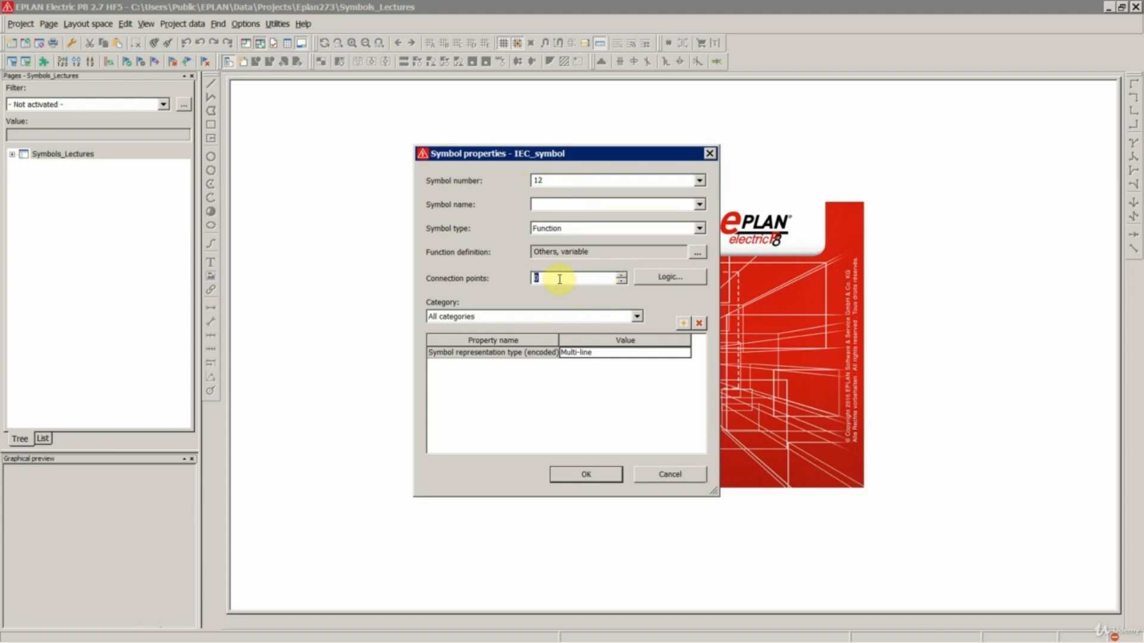
text(3)
drag(491, 252, 420, 251)
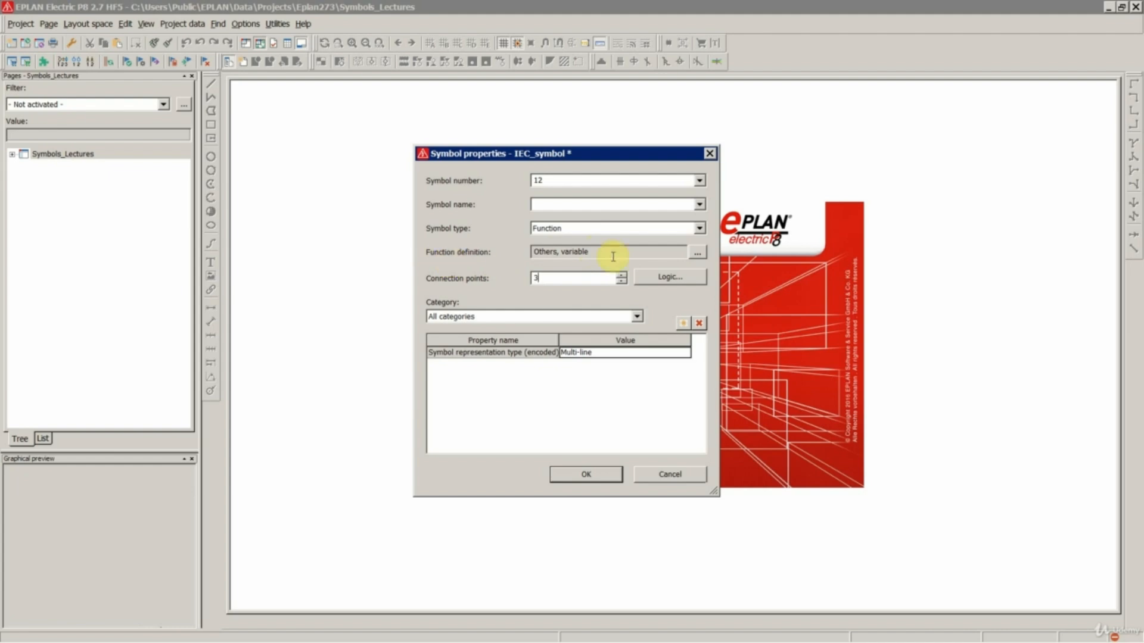
click(494, 278)
text(0)
Step: Assign the function definition "Valve, 3 connection points, with PE" from the electrical engineering valves to the symbol
click(698, 251)
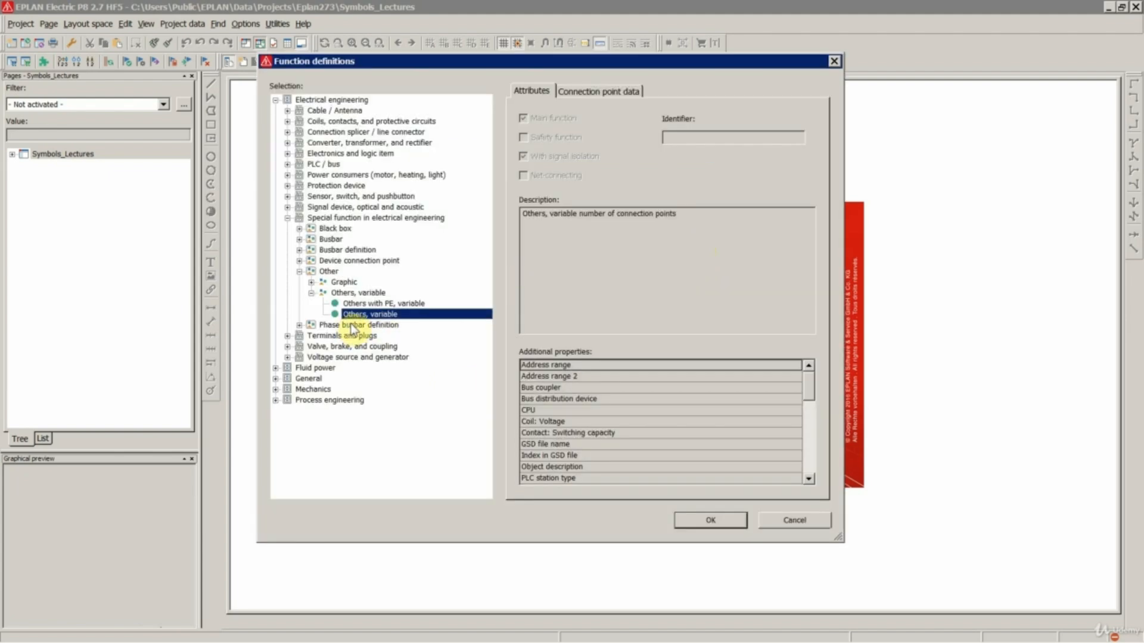
double_click(341, 218)
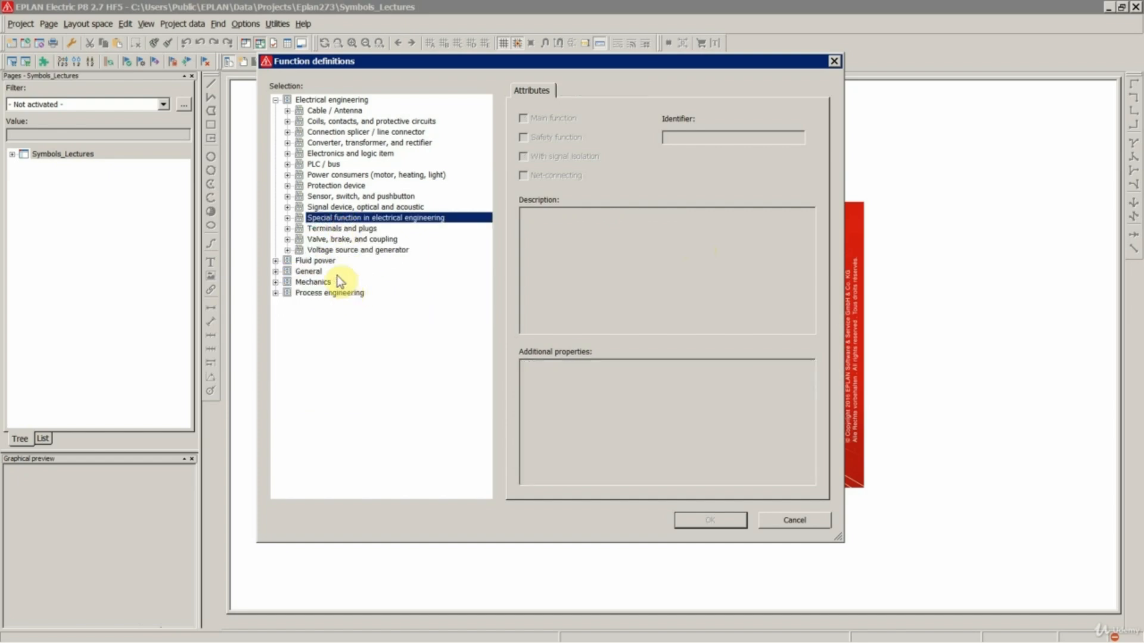
double_click(343, 240)
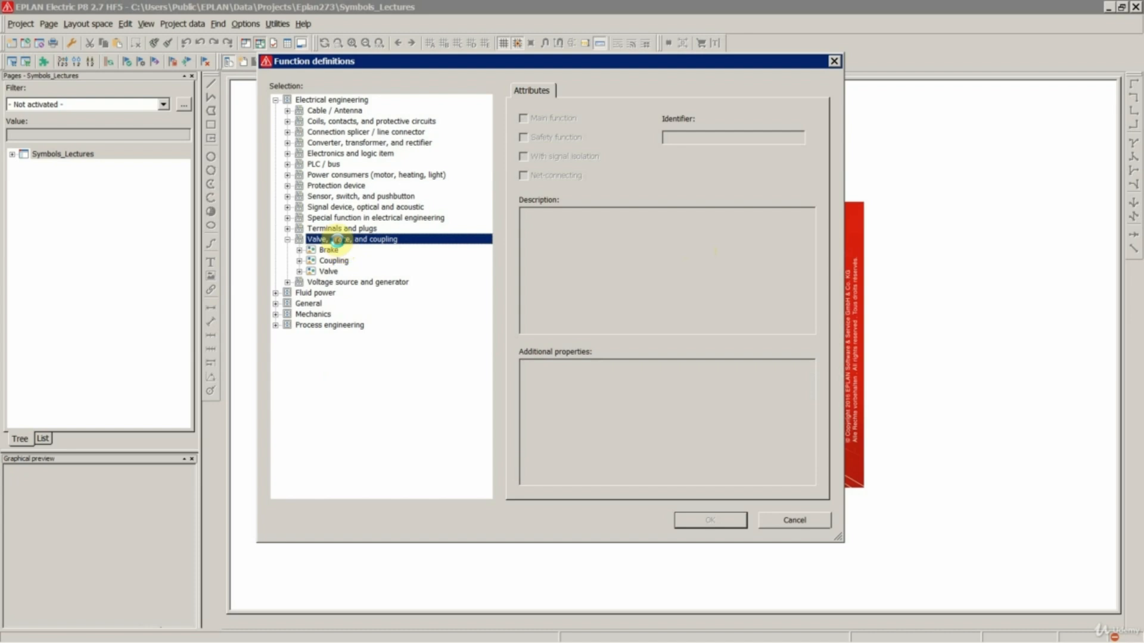
double_click(329, 271)
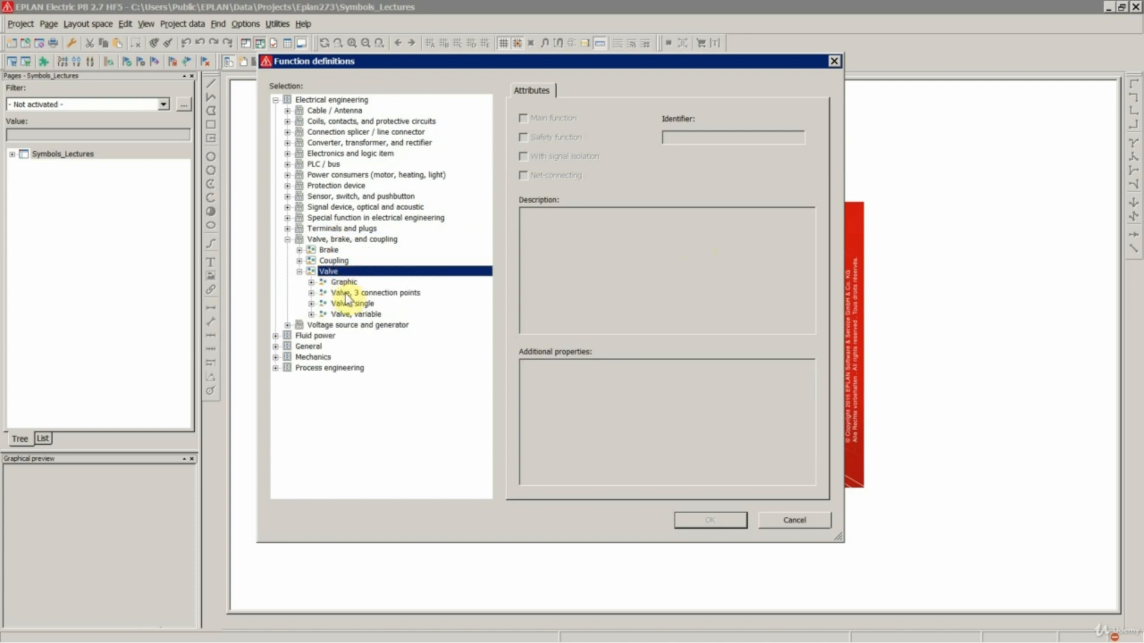
double_click(363, 293)
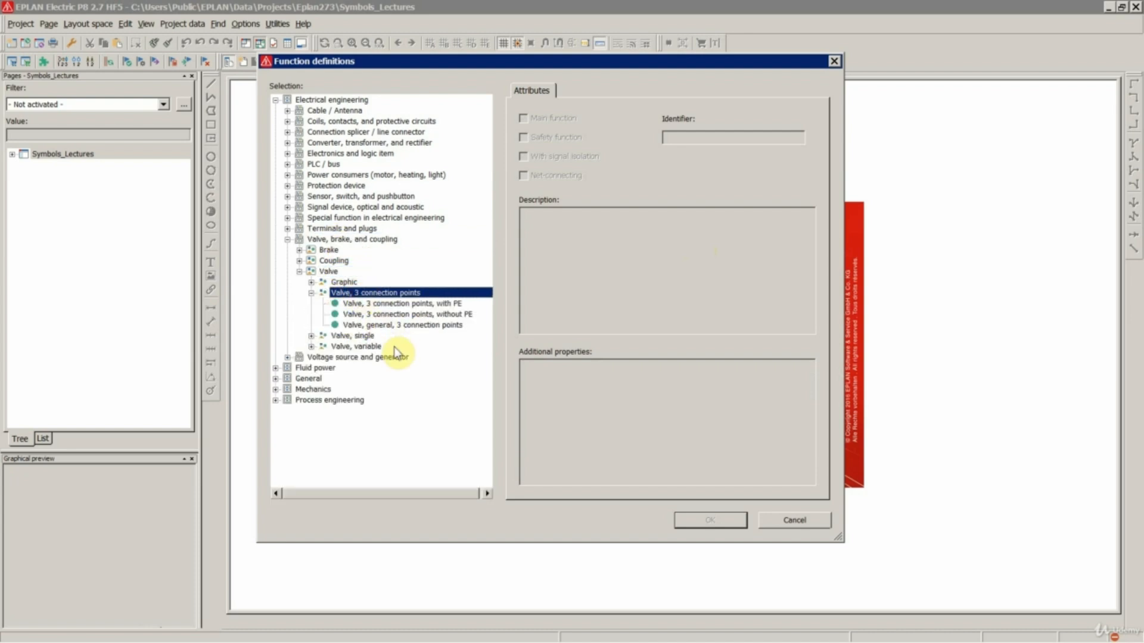
click(388, 304)
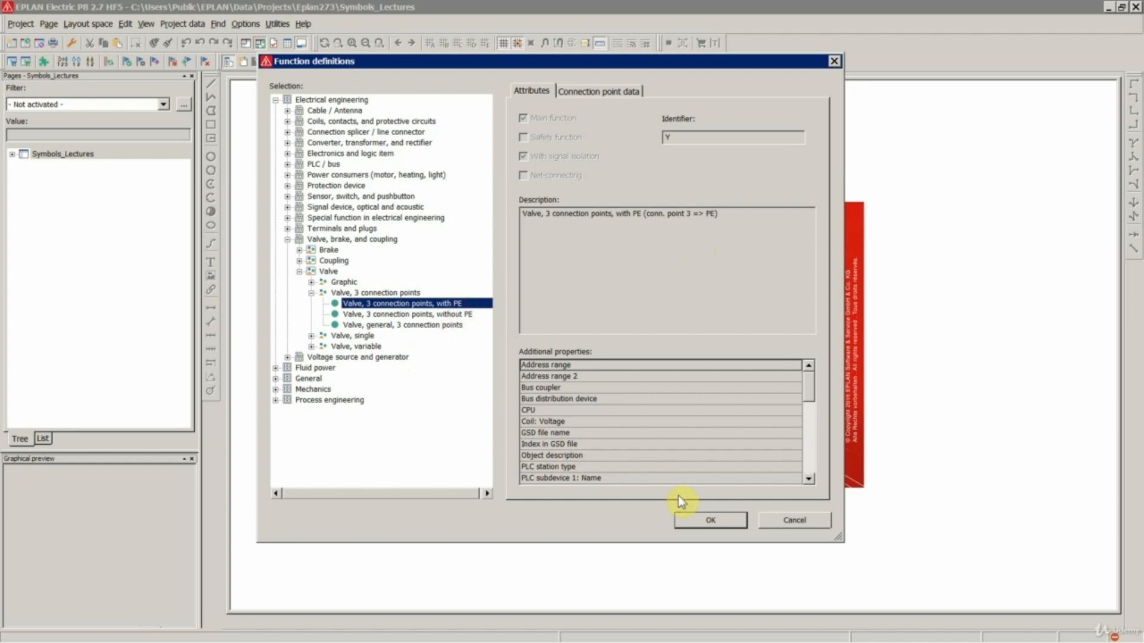
click(708, 521)
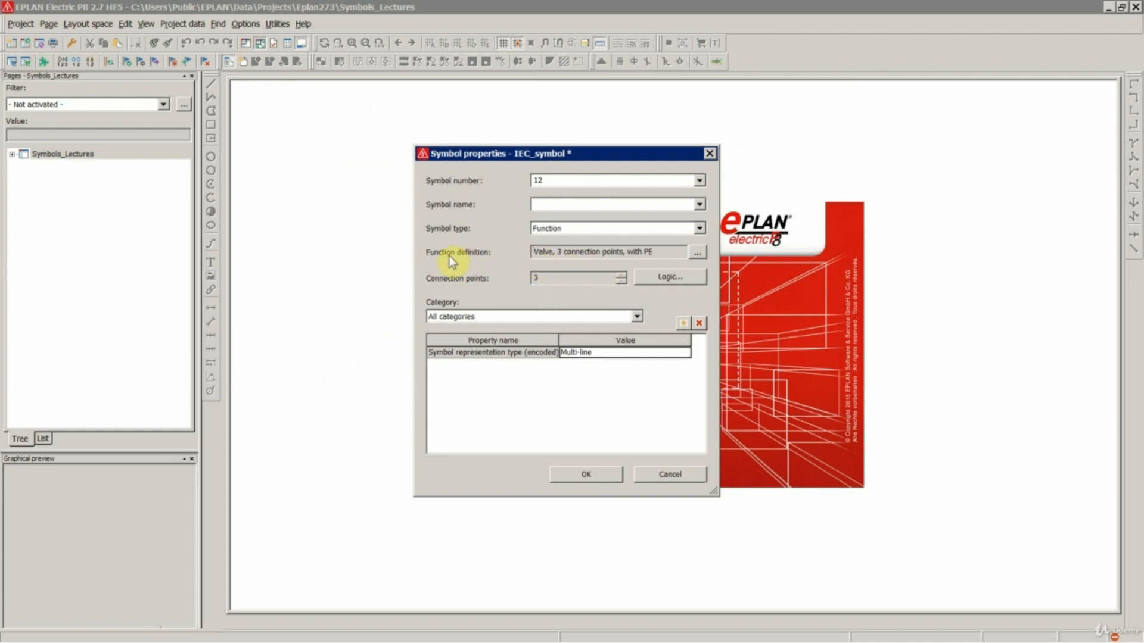
Step: Examine the symbol's connection point logic and its connection point count without changing them
drag(541, 277, 524, 283)
click(679, 277)
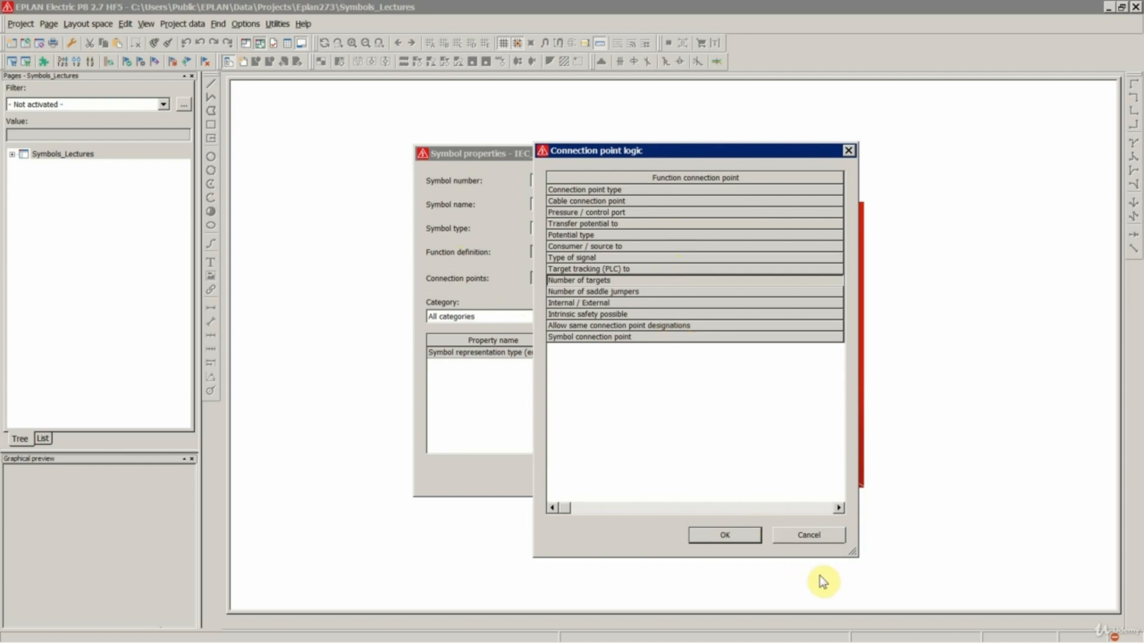
click(808, 536)
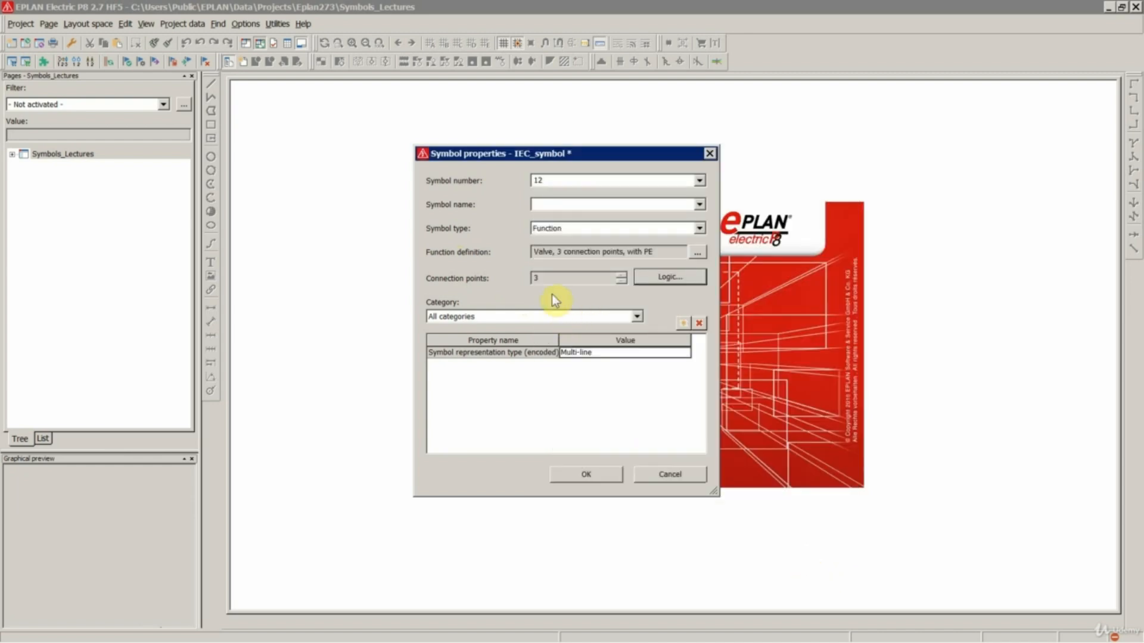
click(554, 278)
drag(566, 278, 528, 278)
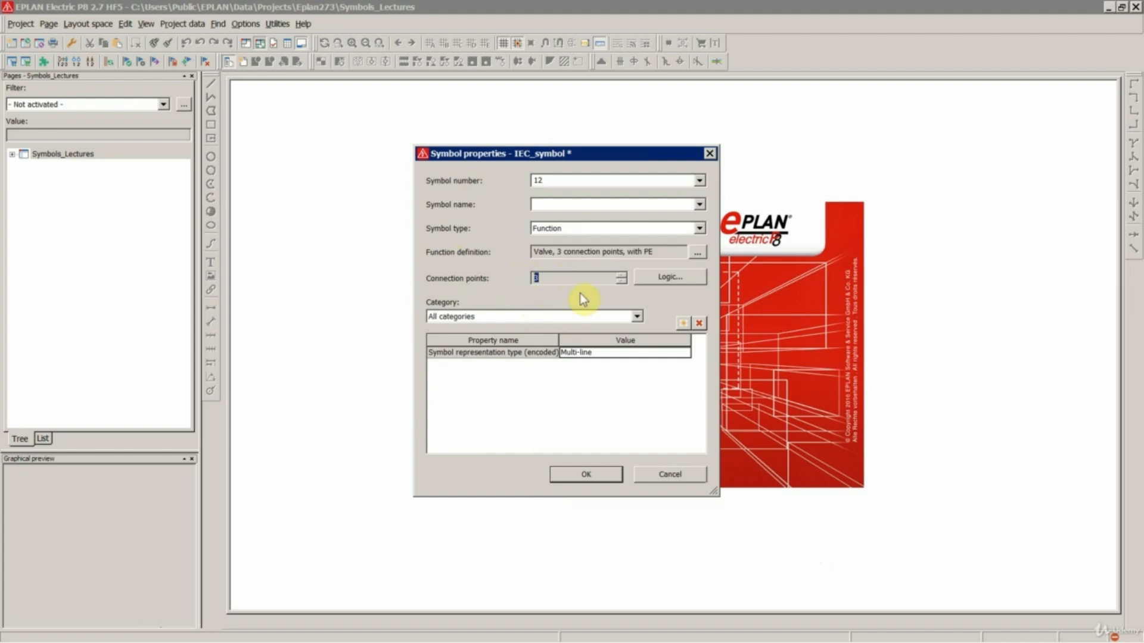
click(536, 277)
double_click(537, 276)
Step: Name the symbol Valve_plusPE
click(543, 204)
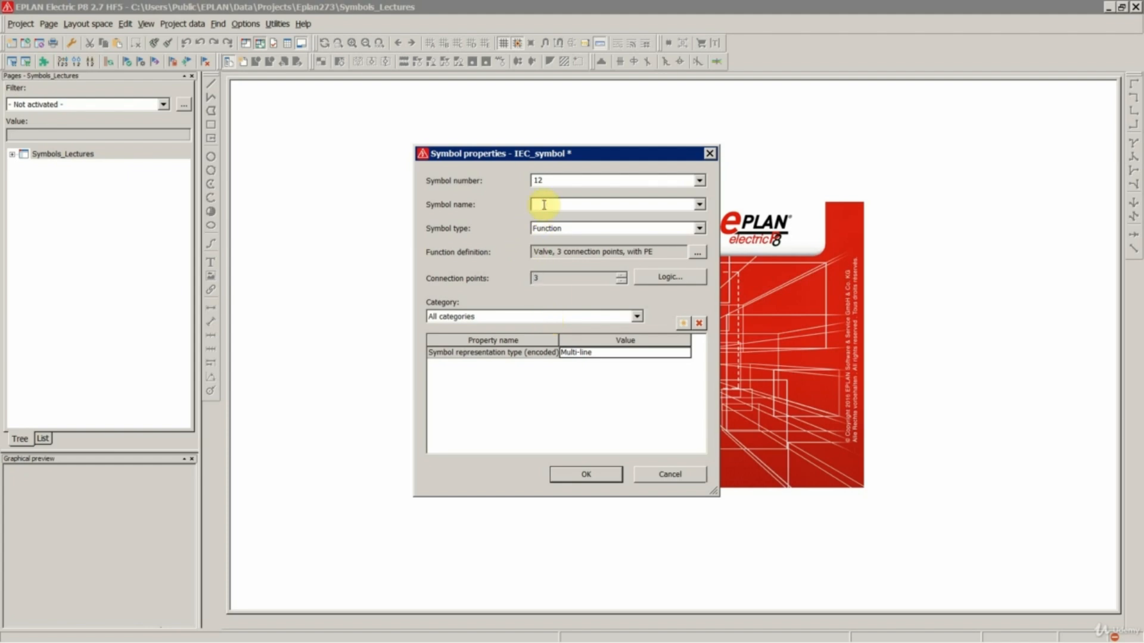
text(Valve_pl)
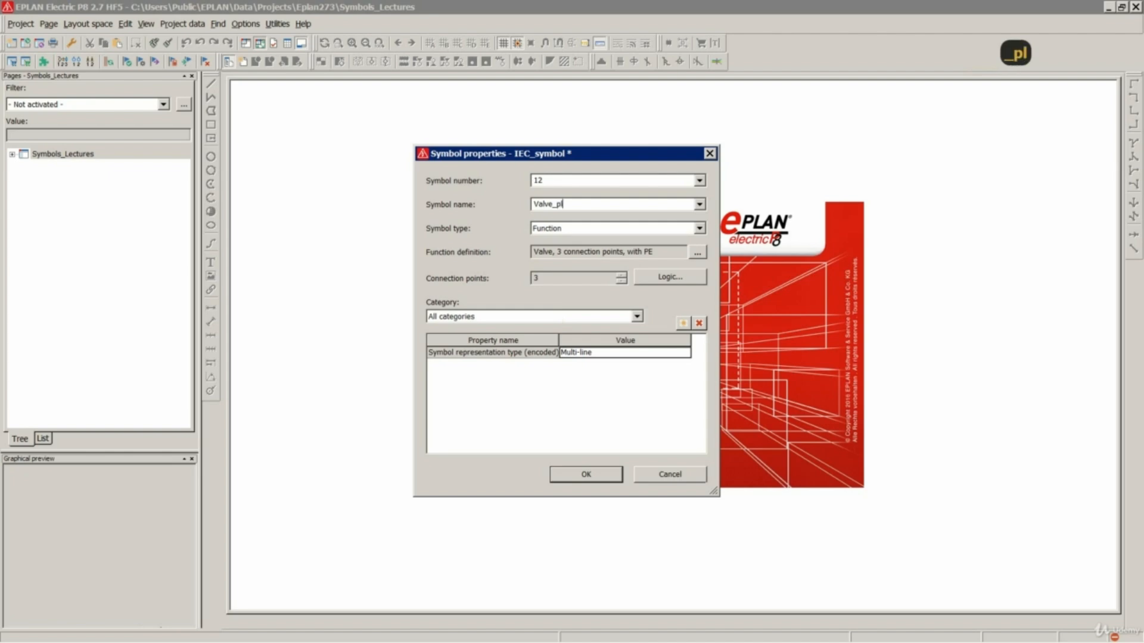
text(usPE)
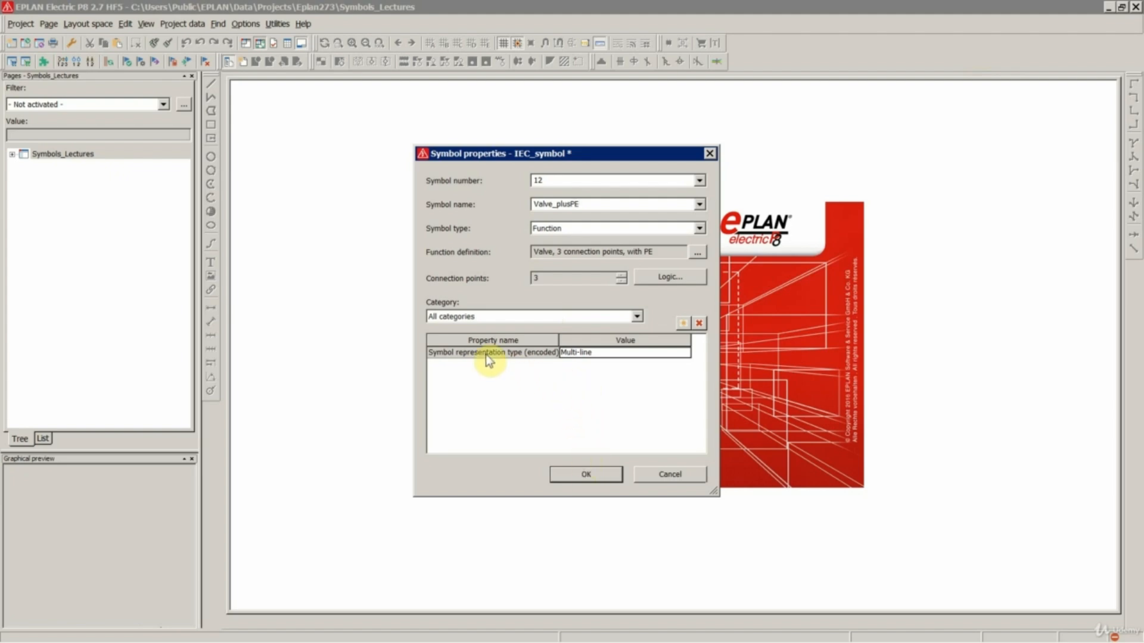
Step: Review the symbol representation types, keep Multi-line, and accept the symbol properties
click(577, 355)
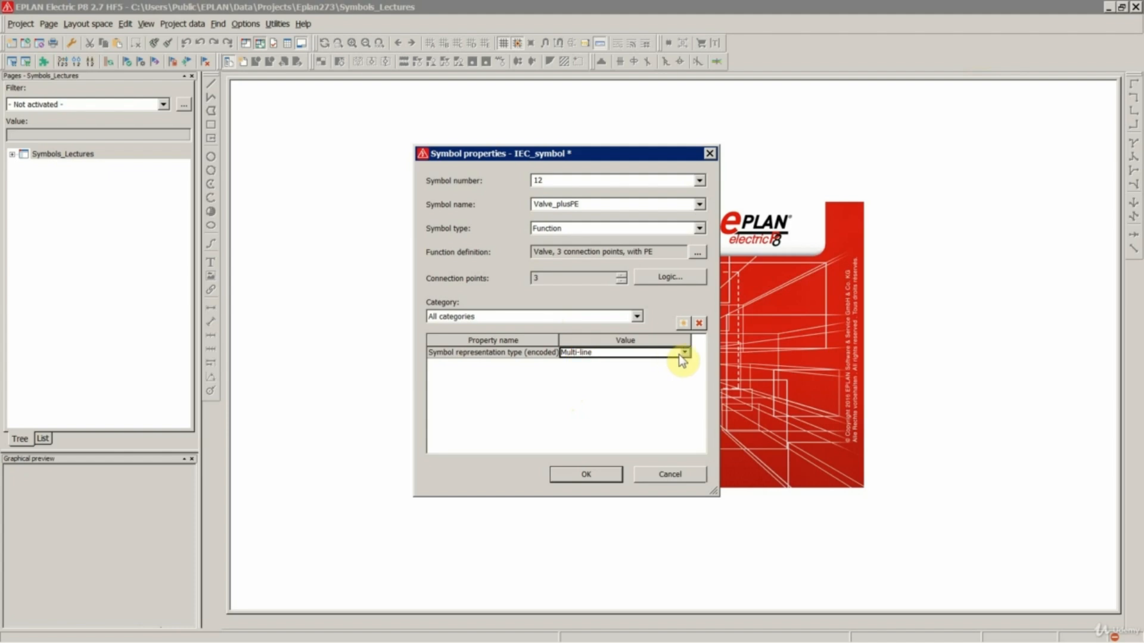
click(683, 352)
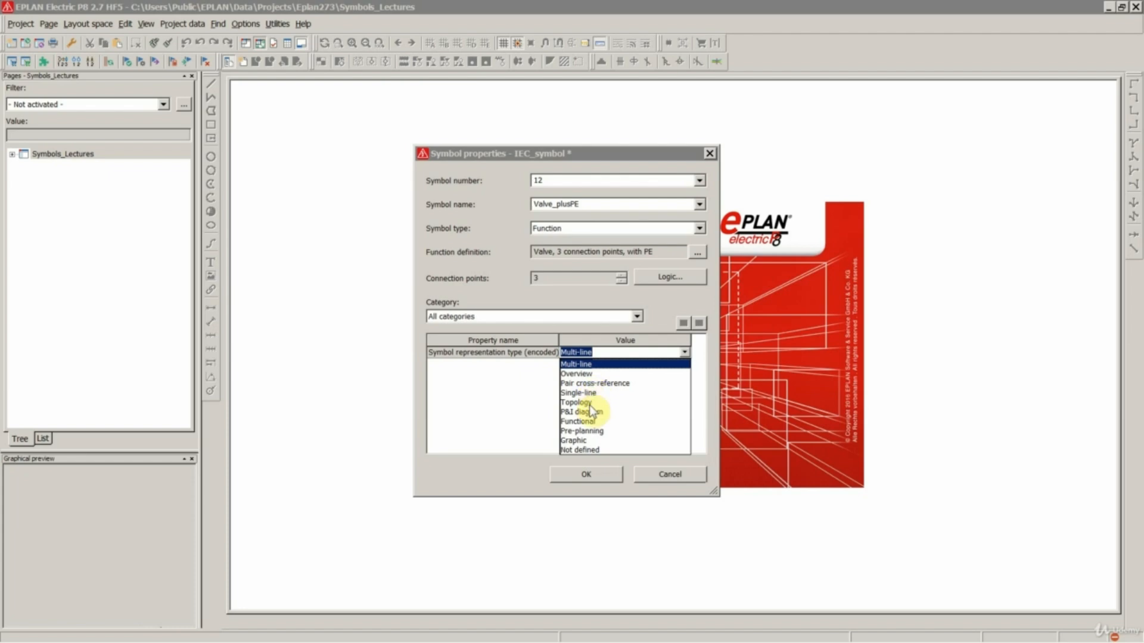
click(539, 353)
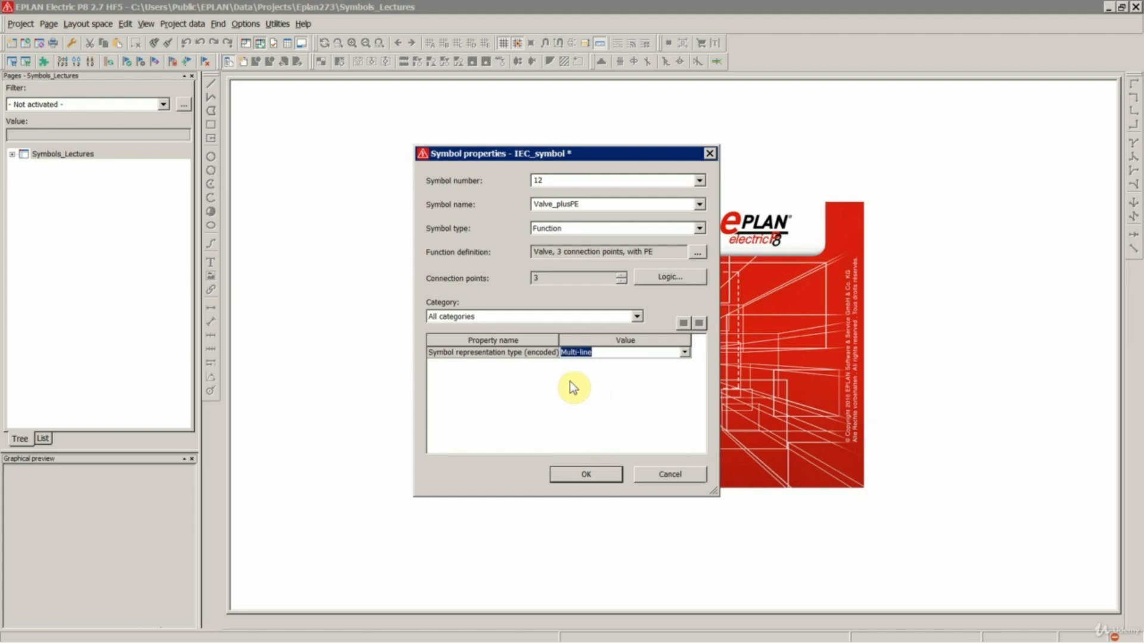
click(584, 472)
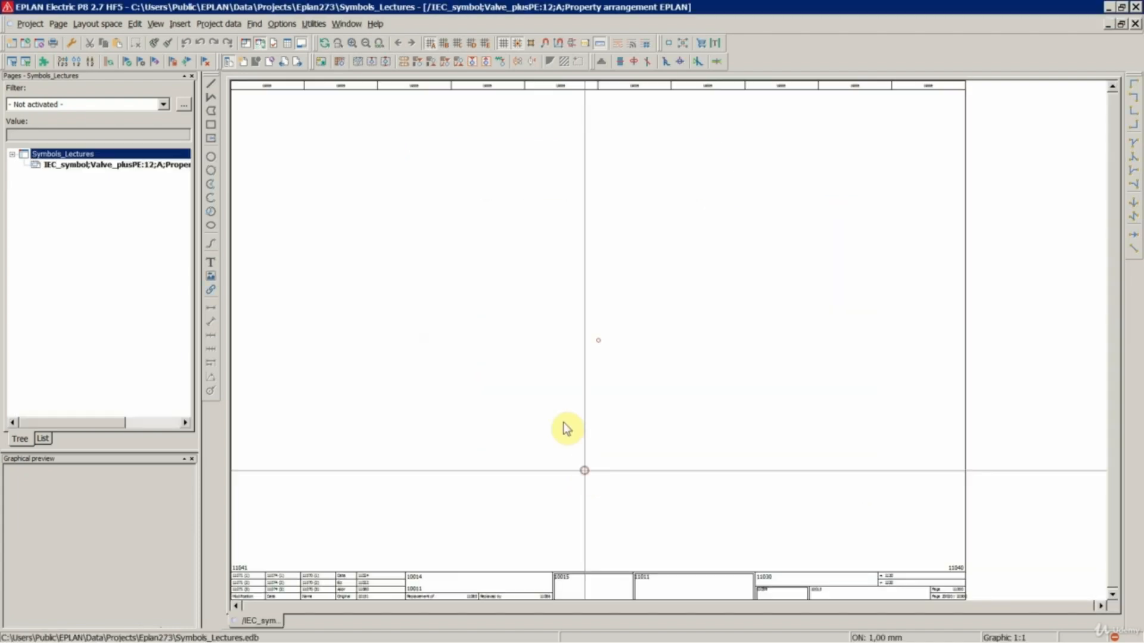
Step: Examine the Valve_plusPE symbol's drawing area, including the red insertion point circle and the surrounding plot frame
click(101, 165)
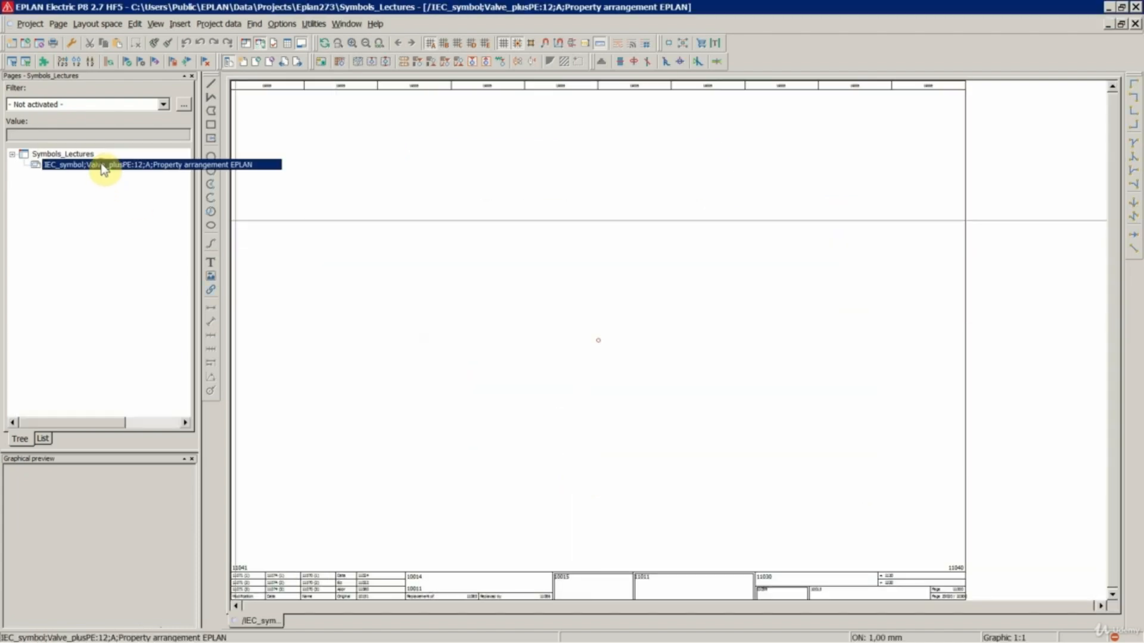
scroll(508, 344, up, 5)
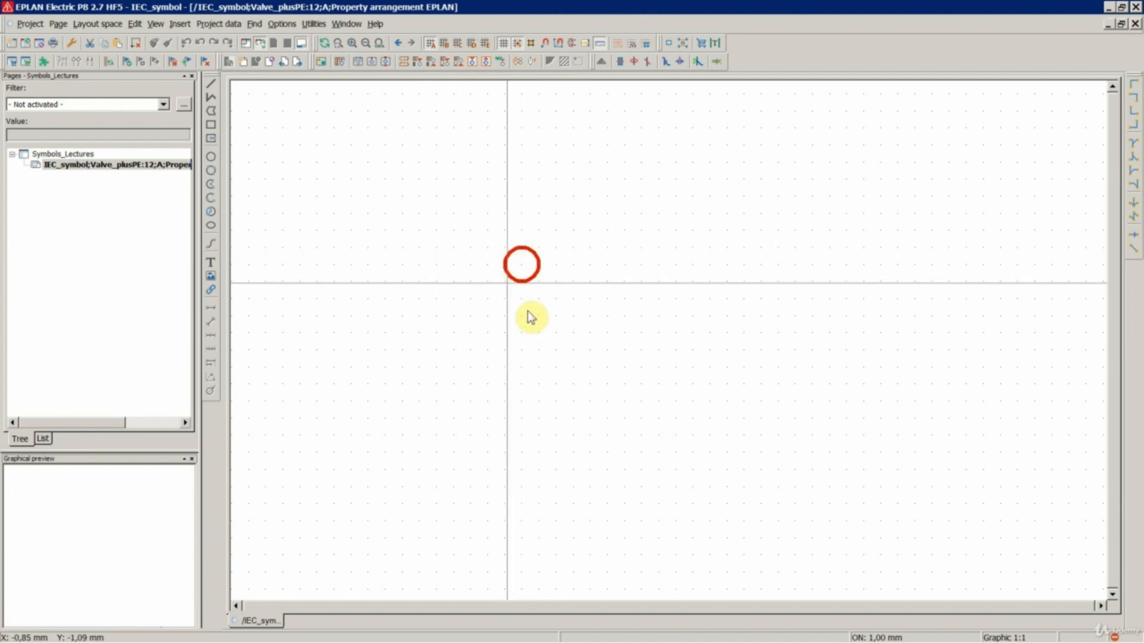
scroll(529, 317, down, 2)
scroll(587, 320, down, 5)
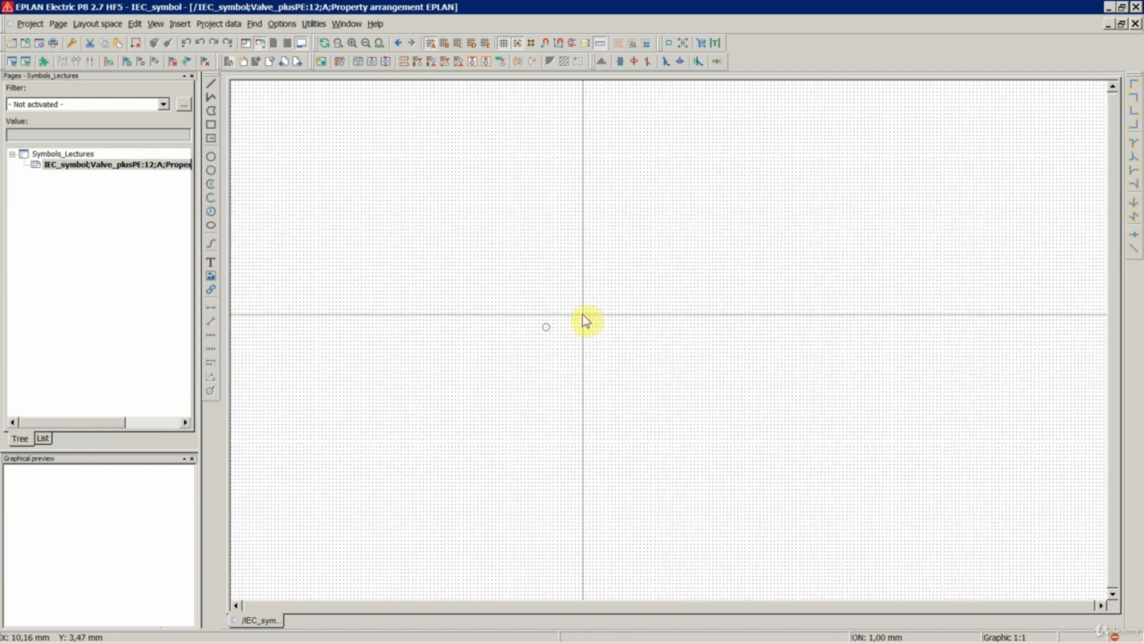
scroll(563, 319, down, 1)
scroll(375, 225, up, 4)
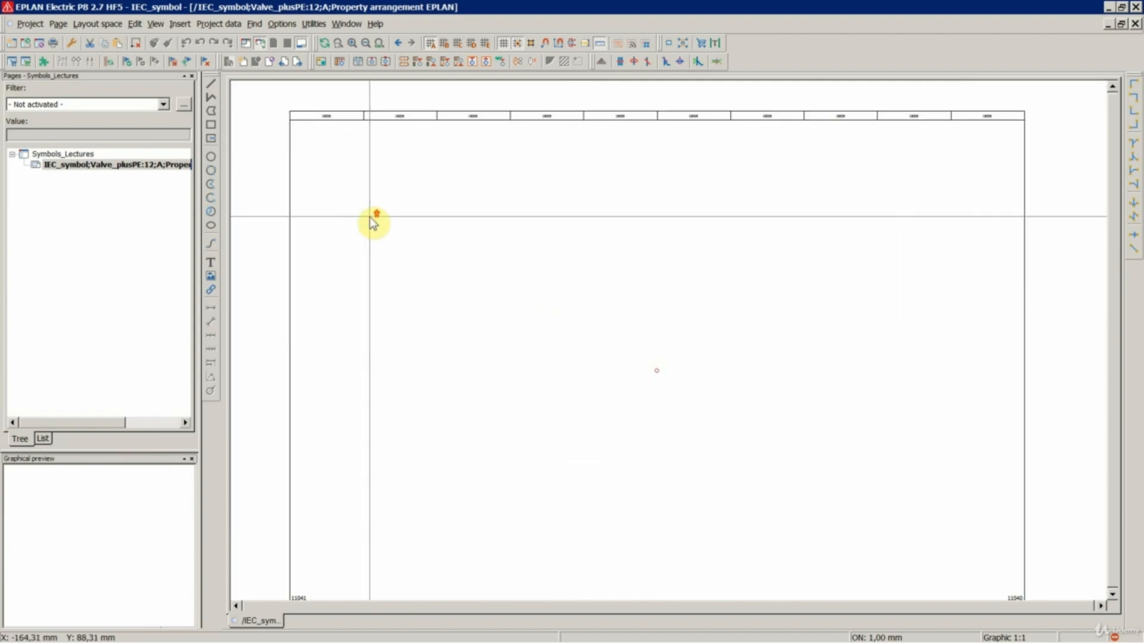
scroll(376, 186, down, 2)
scroll(504, 326, up, 1)
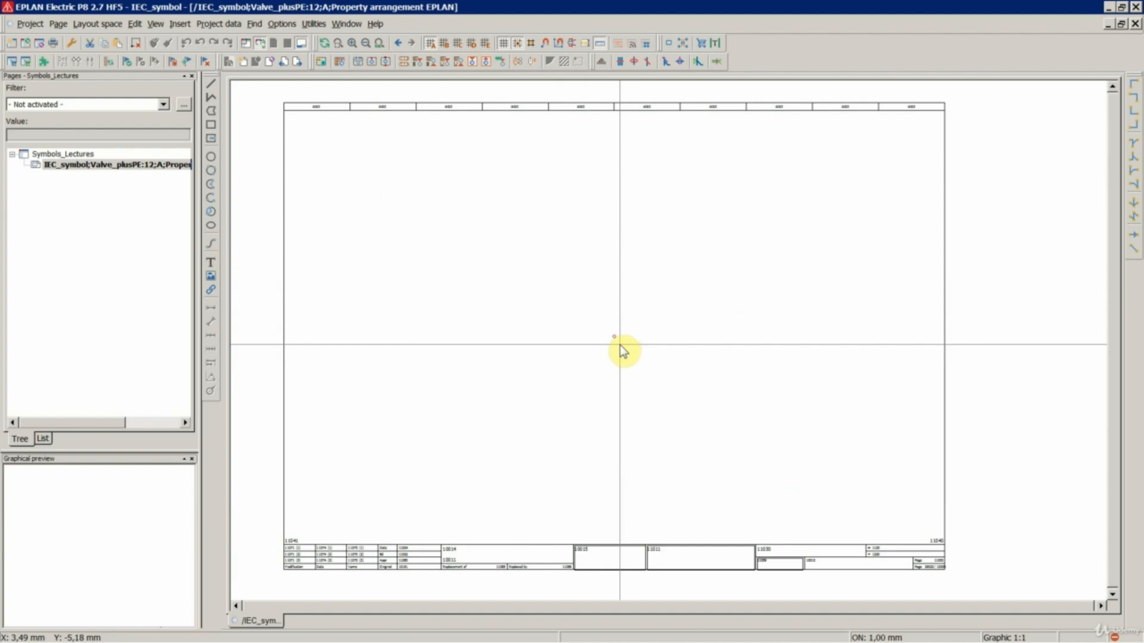
Step: Try to insert the existing valve symbol with 3 connection points from the IEC_symbol library into the drawing area
click(179, 23)
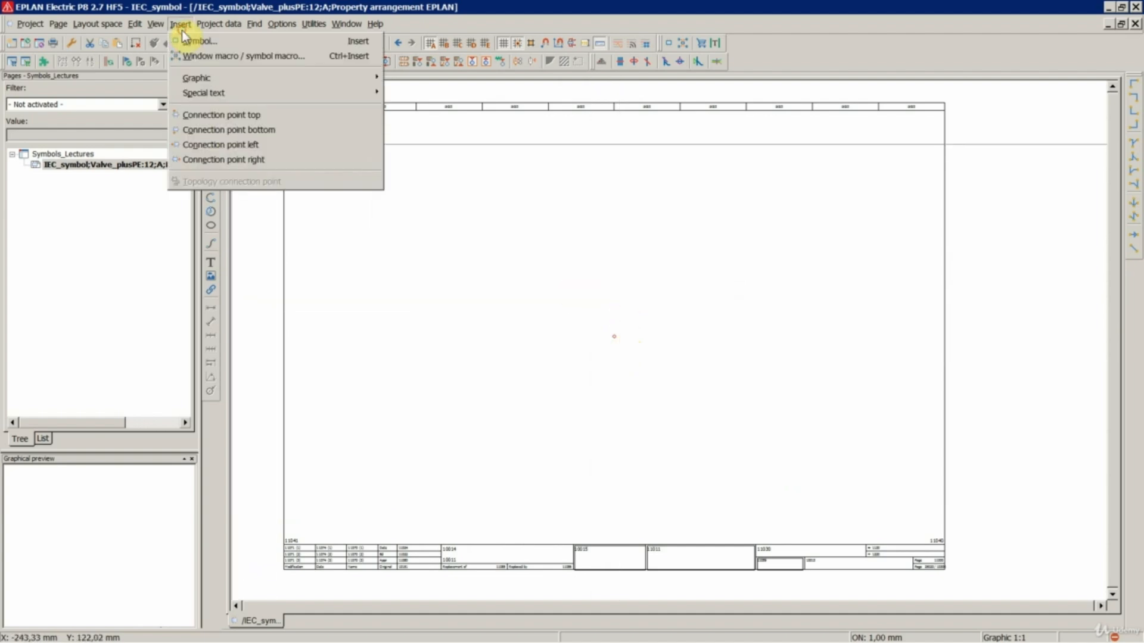
click(189, 38)
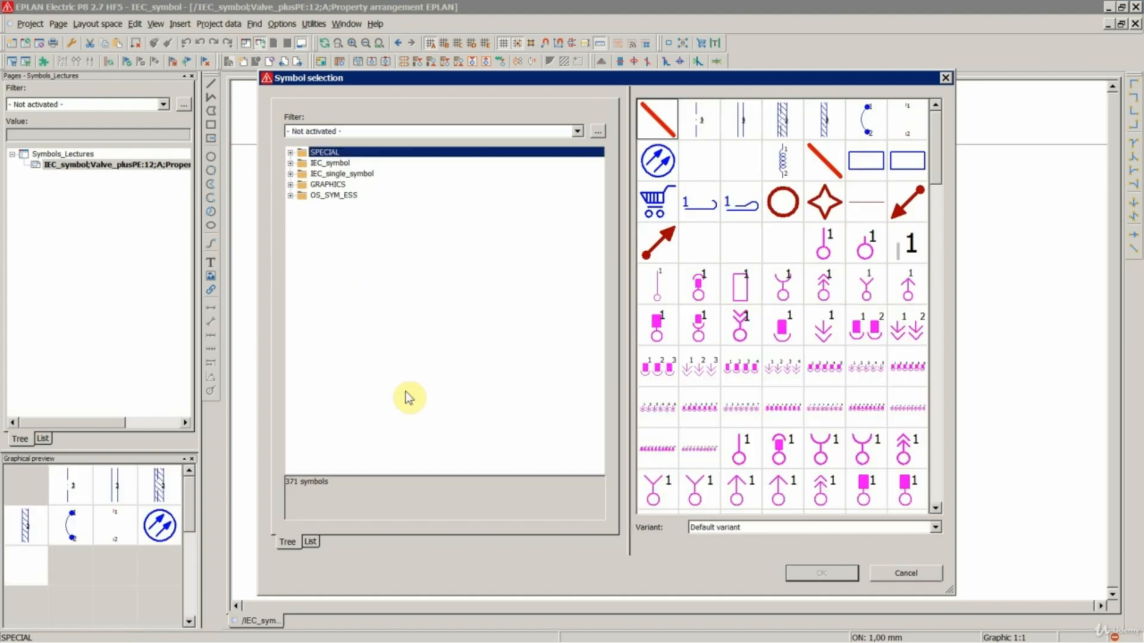
double_click(331, 163)
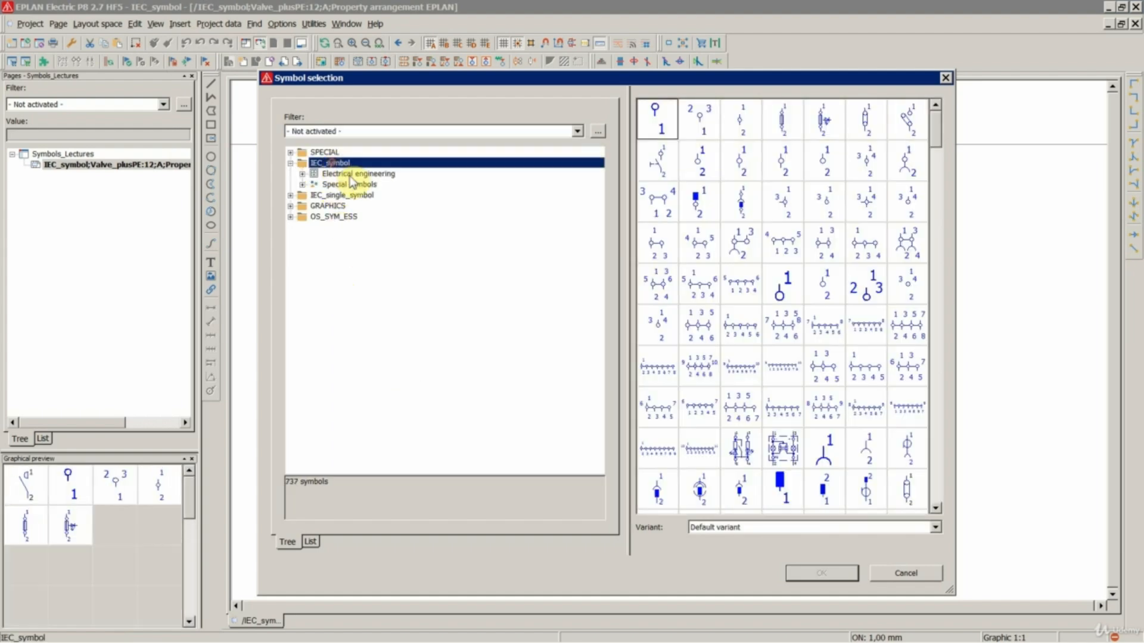
double_click(351, 174)
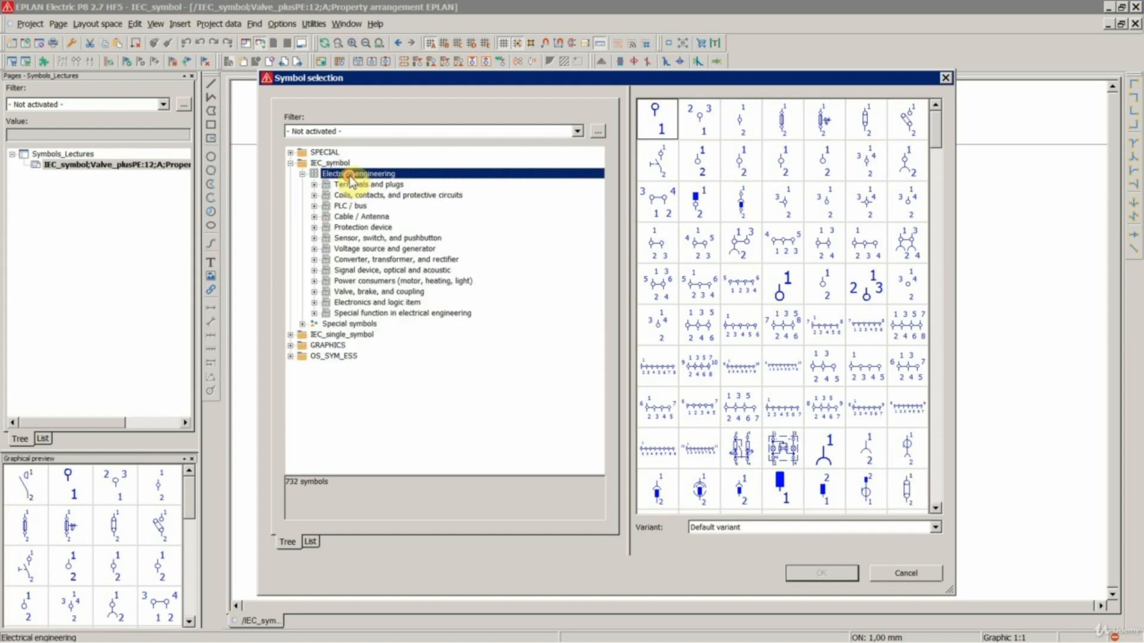
double_click(360, 292)
double_click(356, 302)
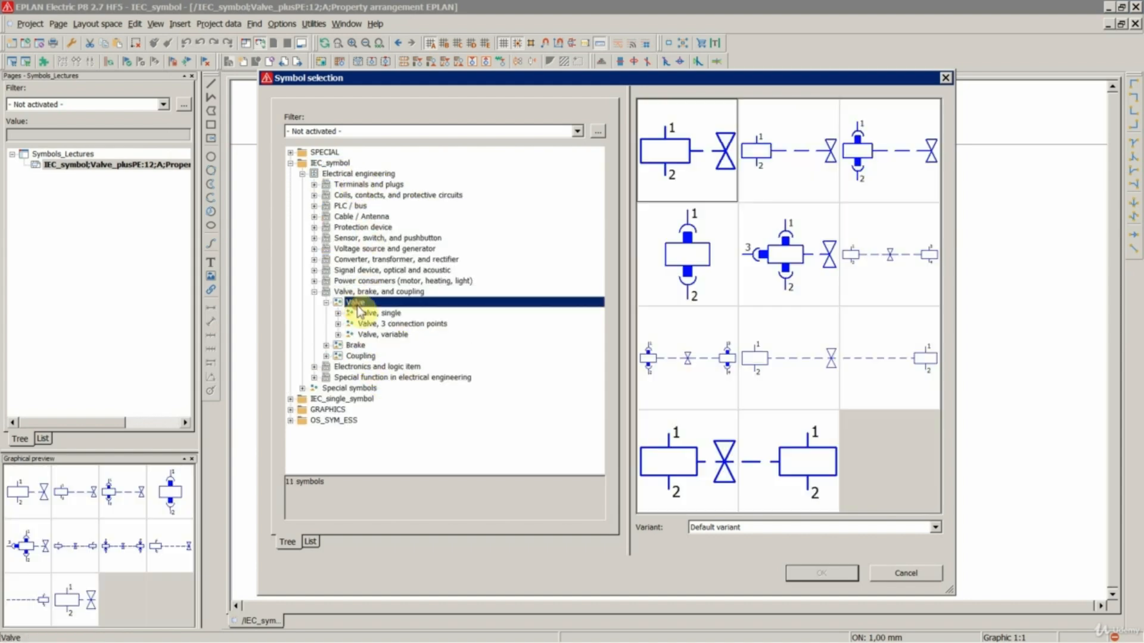
double_click(400, 326)
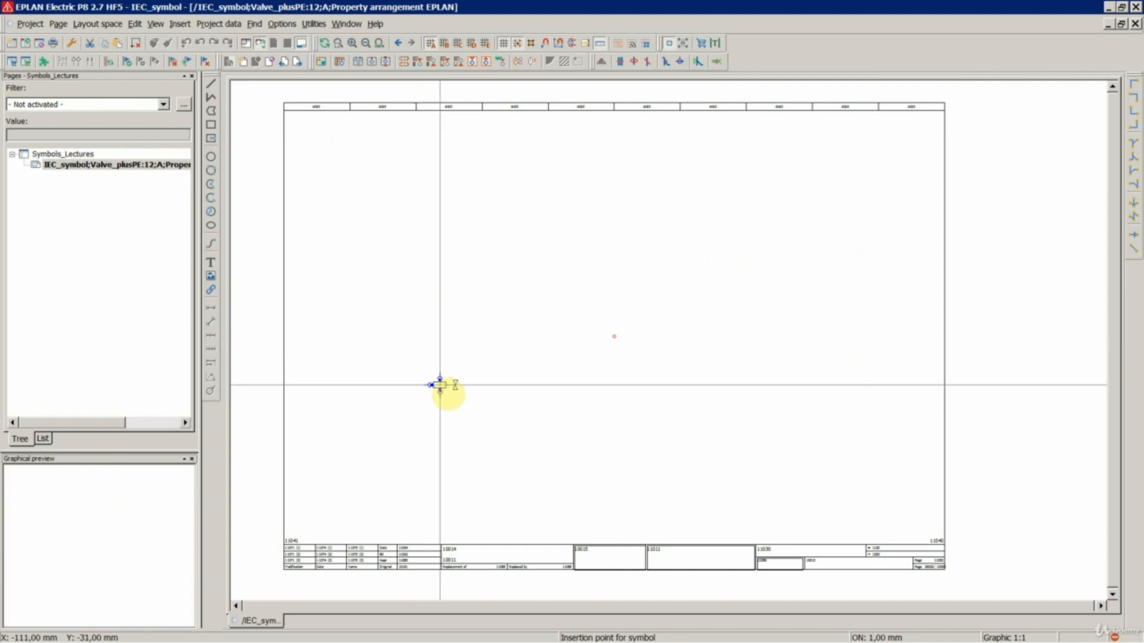
scroll(643, 351, up, 2)
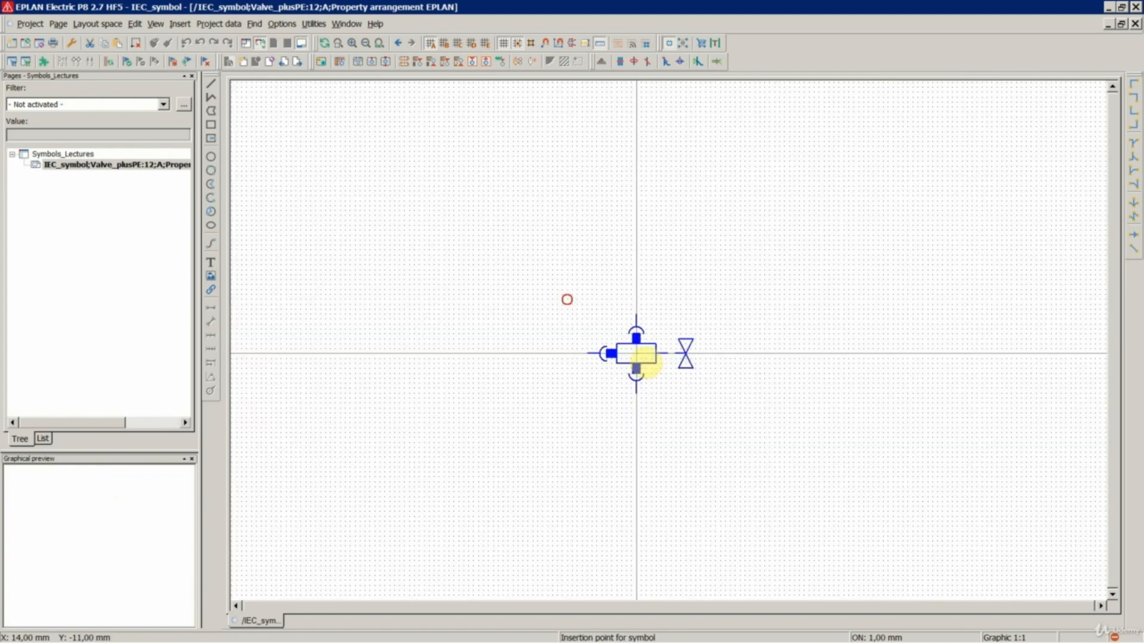
key(Escape)
Step: Insert Variant E of the general solenoid valve Y1 from the single valves in IEC_symbol, placing it on the red insertion point circle
click(179, 23)
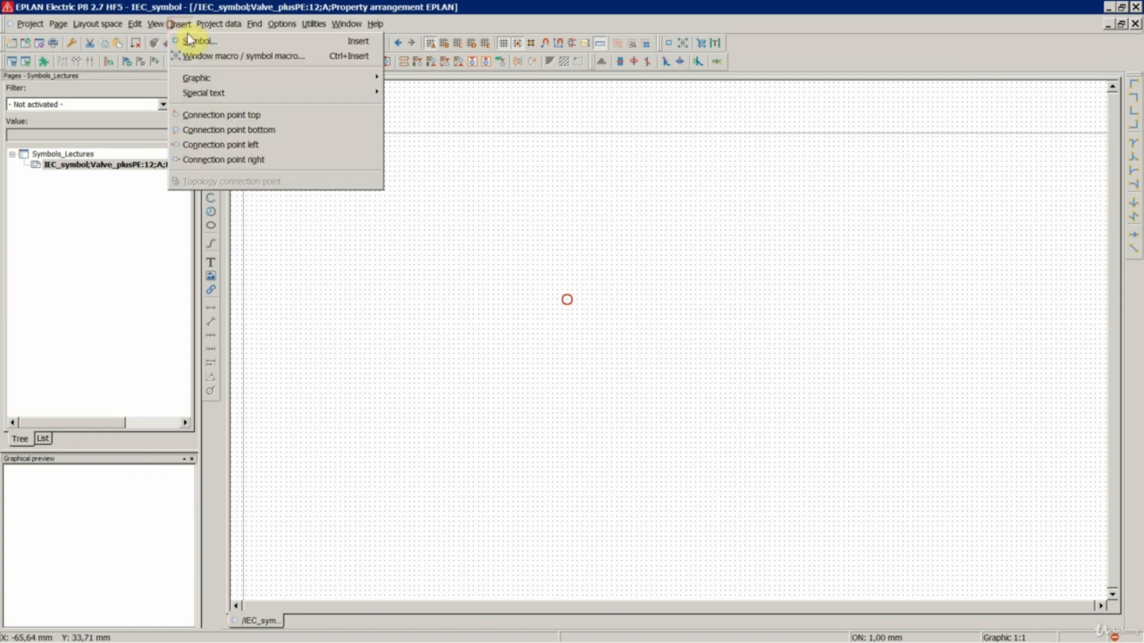
click(196, 41)
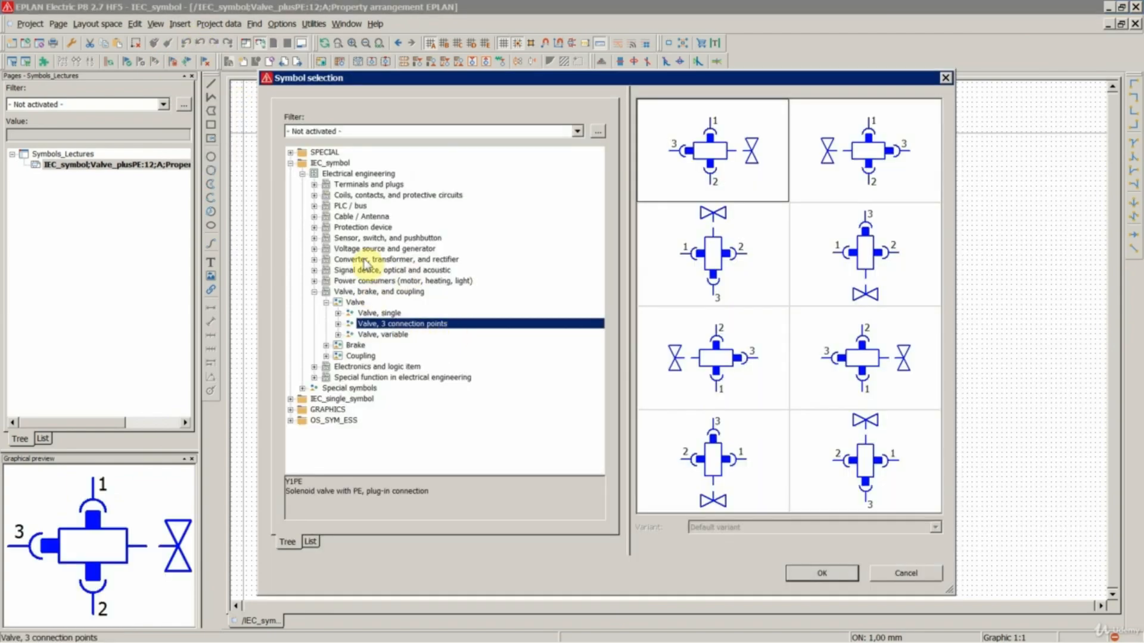
click(338, 324)
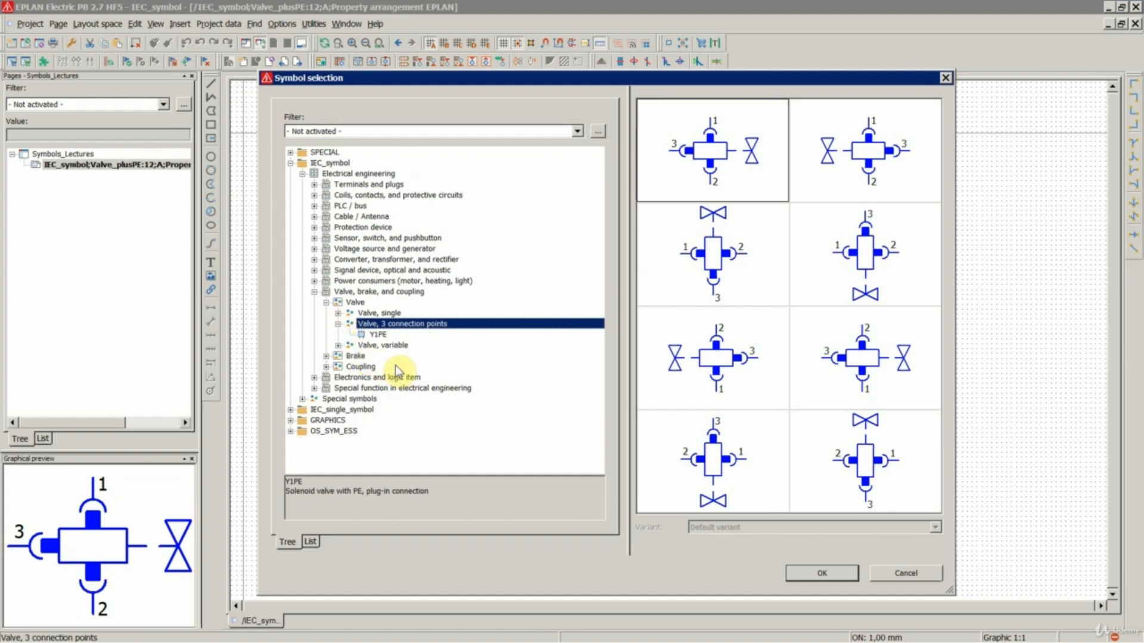
click(337, 313)
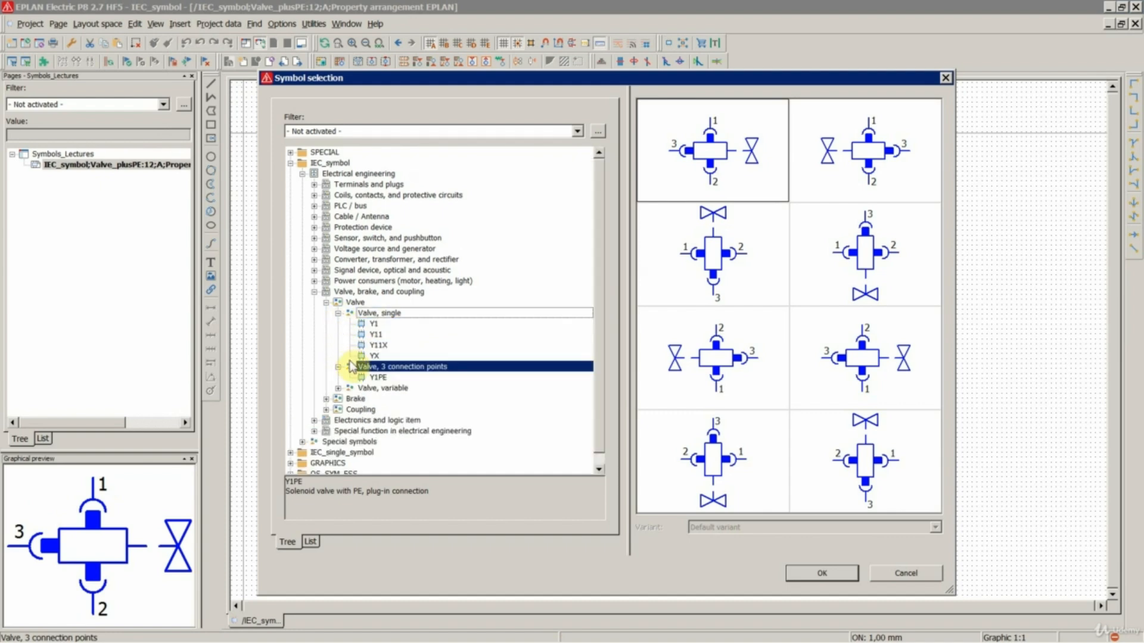
click(370, 324)
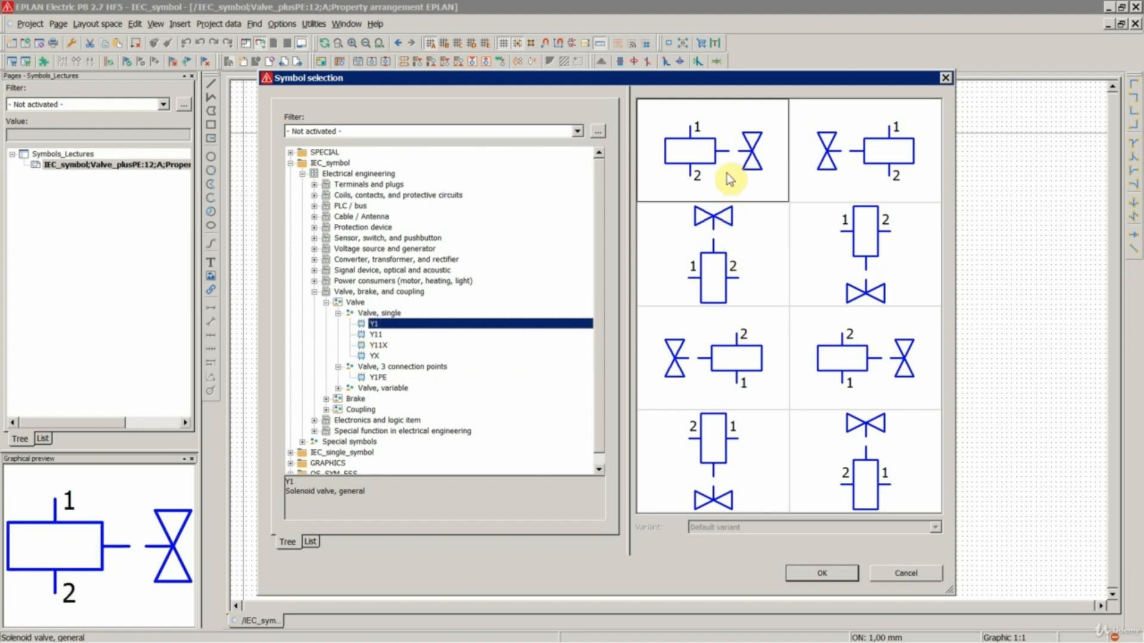
click(864, 159)
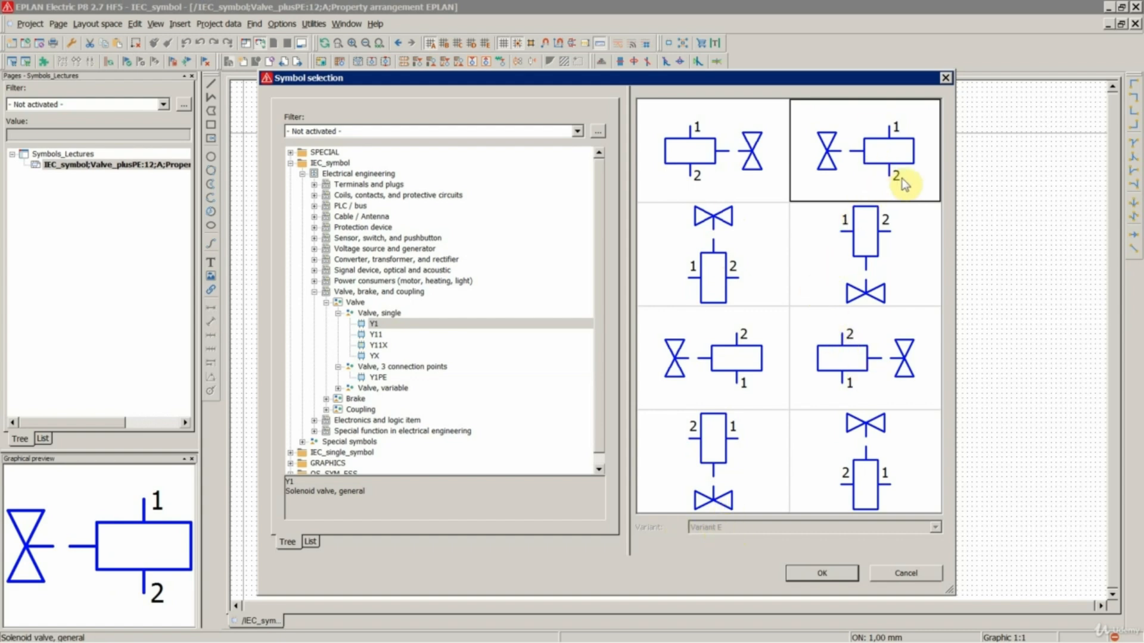
click(822, 574)
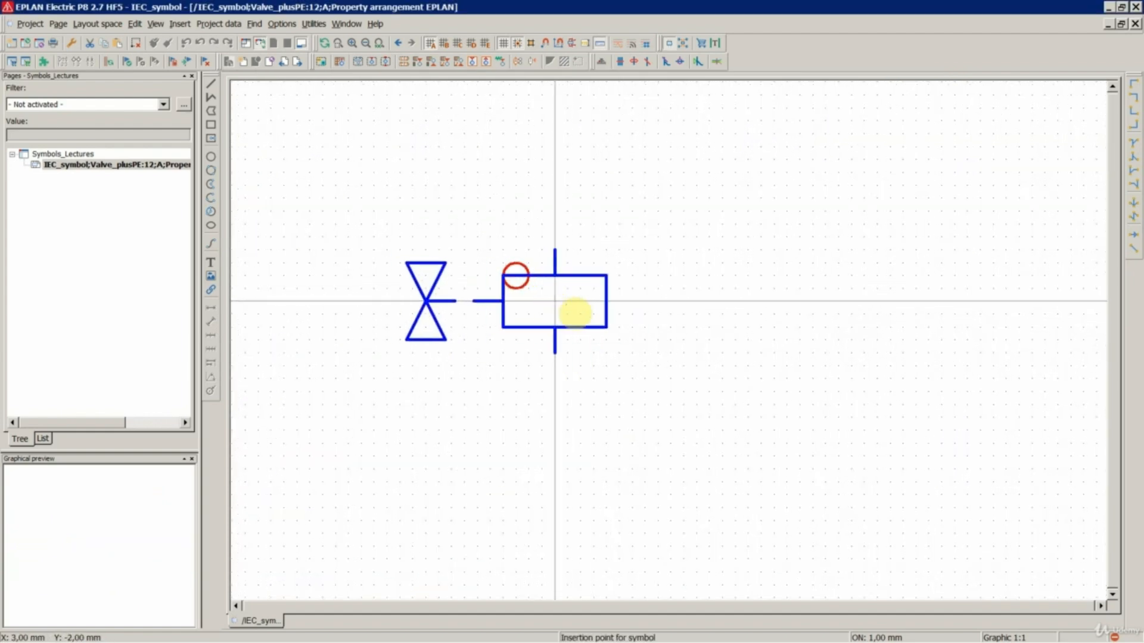
scroll(539, 300, up, 1)
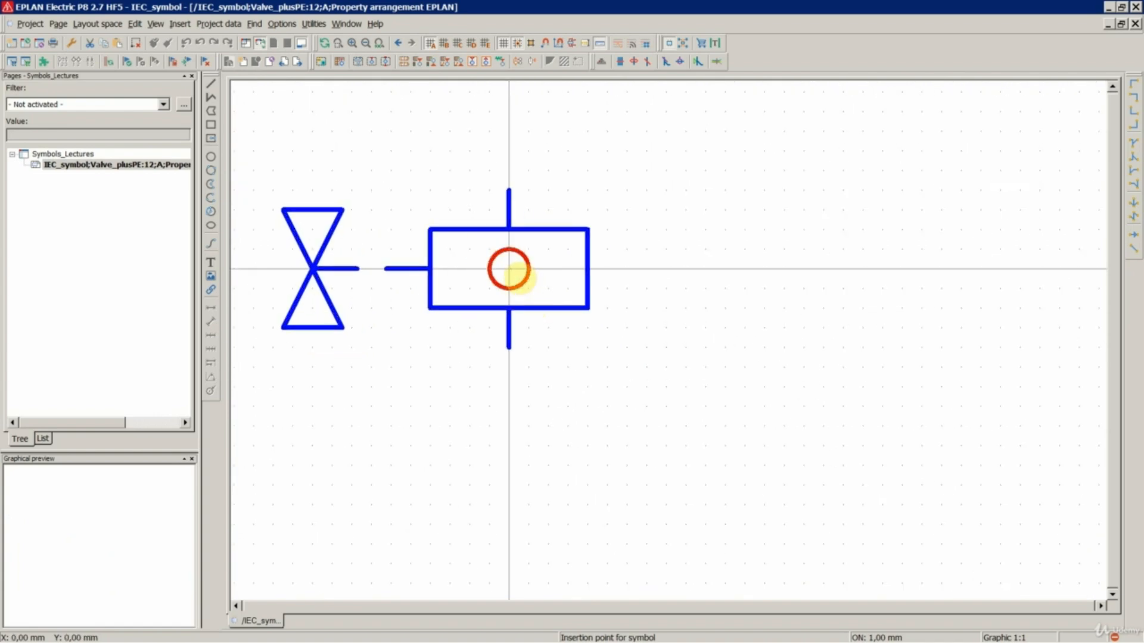
click(509, 269)
key(Escape)
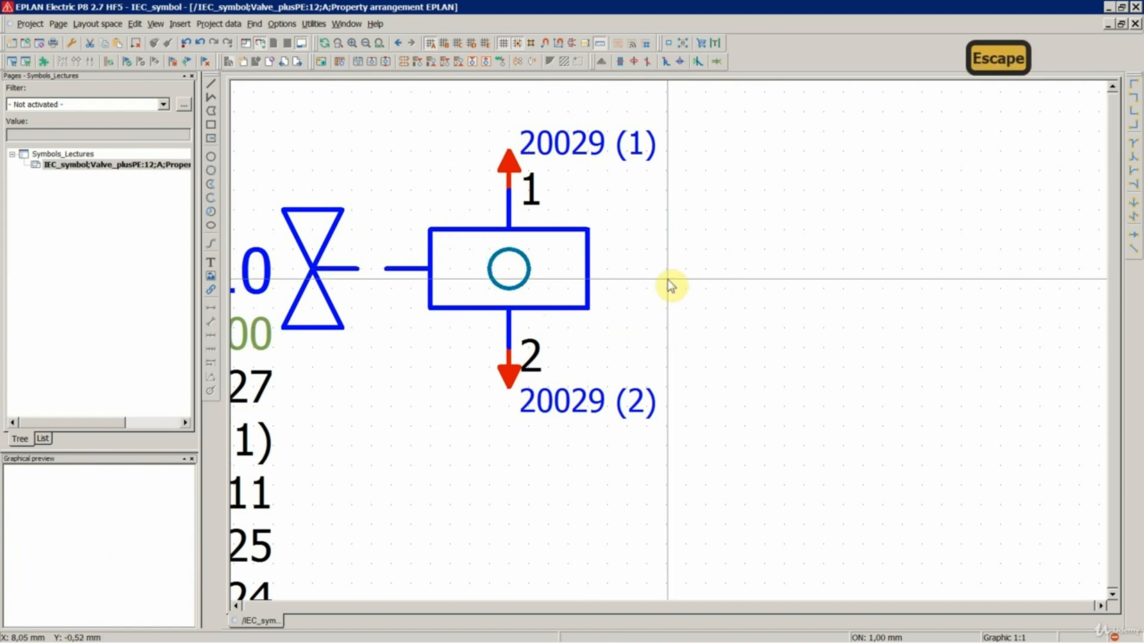
Step: Examine the valve's docked property placeholders, from 20010 down to 20201 (1), and their arrangement beside the symbol
scroll(671, 212, down, 1)
scroll(548, 312, down, 1)
scroll(534, 421, up, 1)
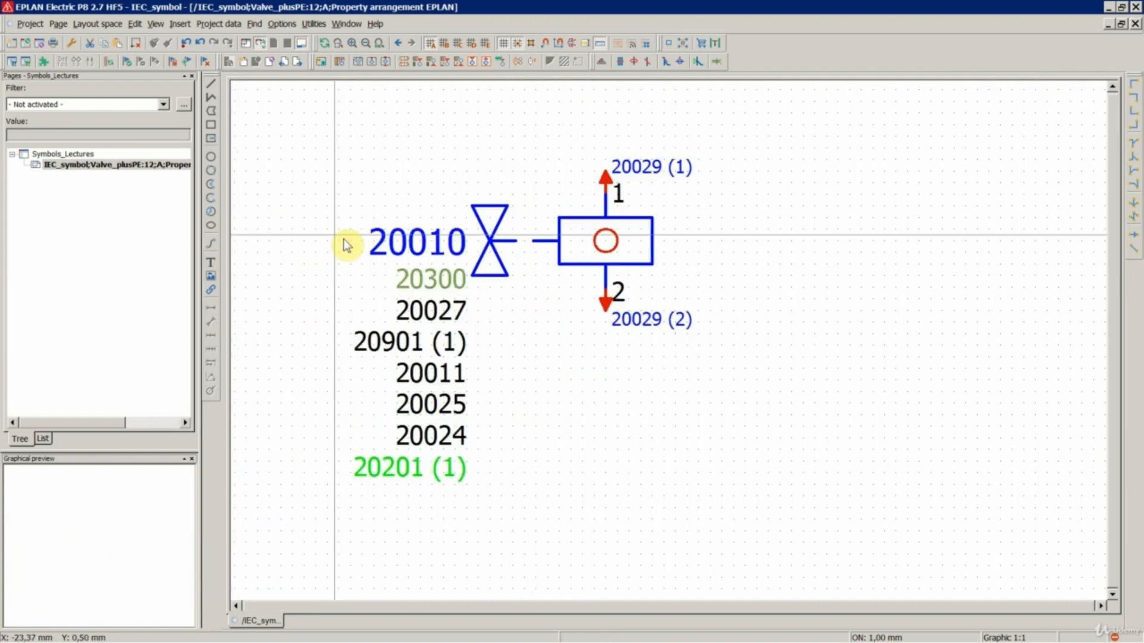
scroll(331, 152, down, 1)
scroll(359, 316, up, 1)
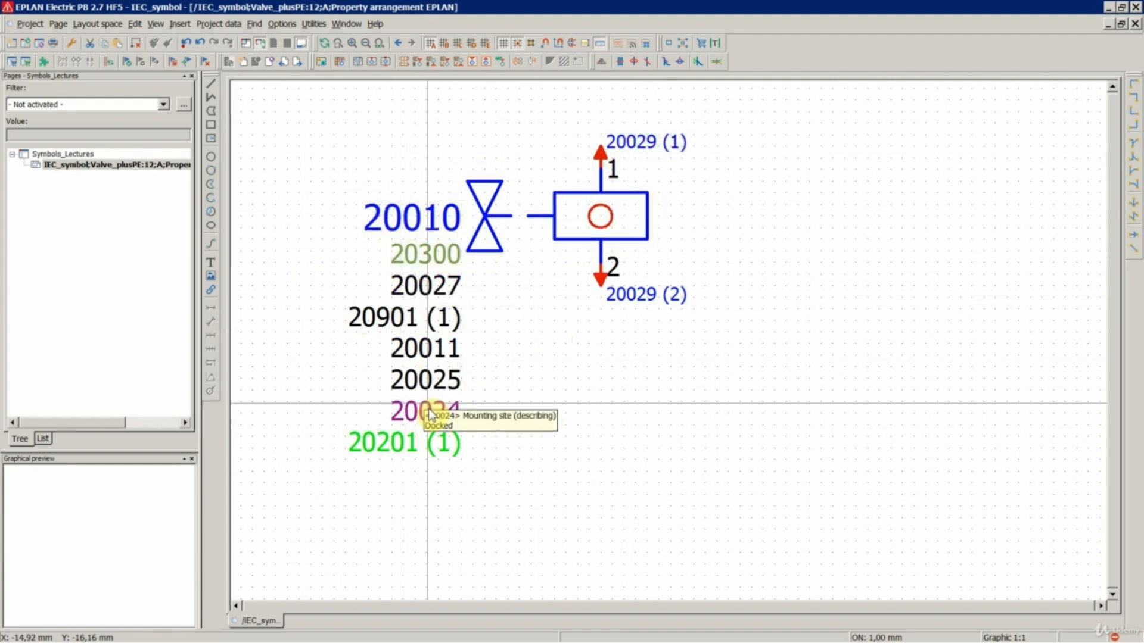
drag(464, 165, 374, 460)
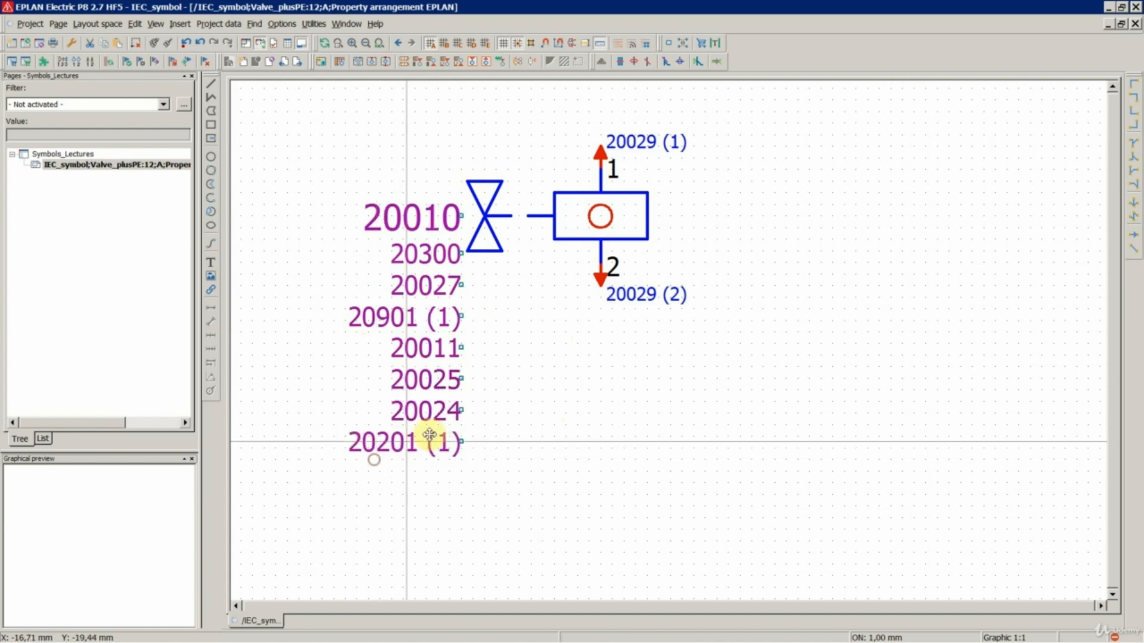
click(489, 375)
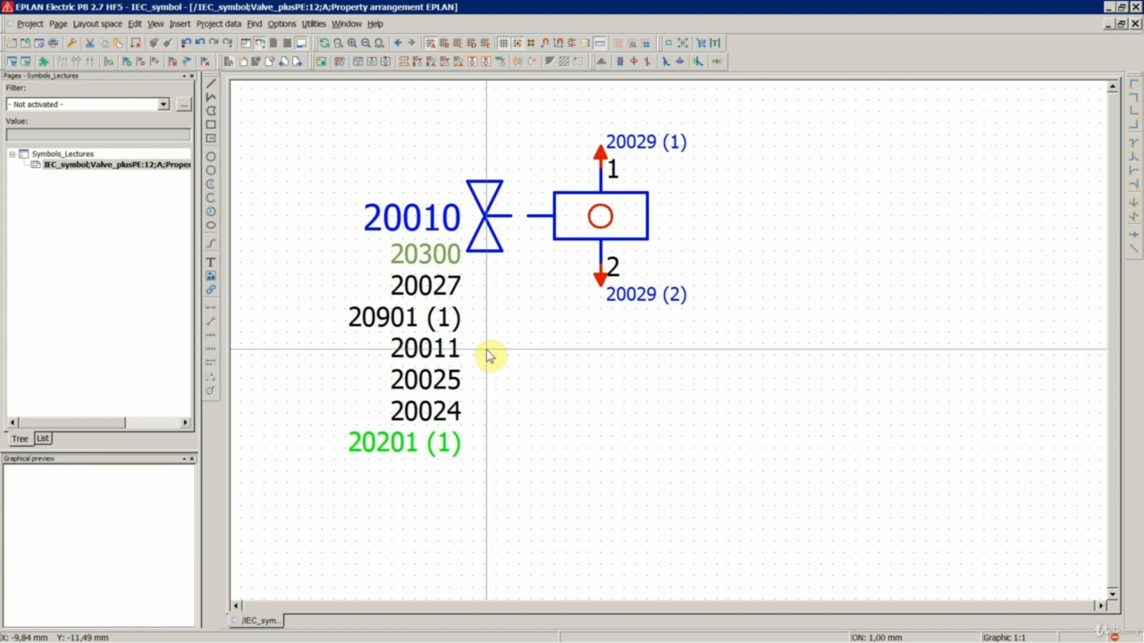
click(441, 216)
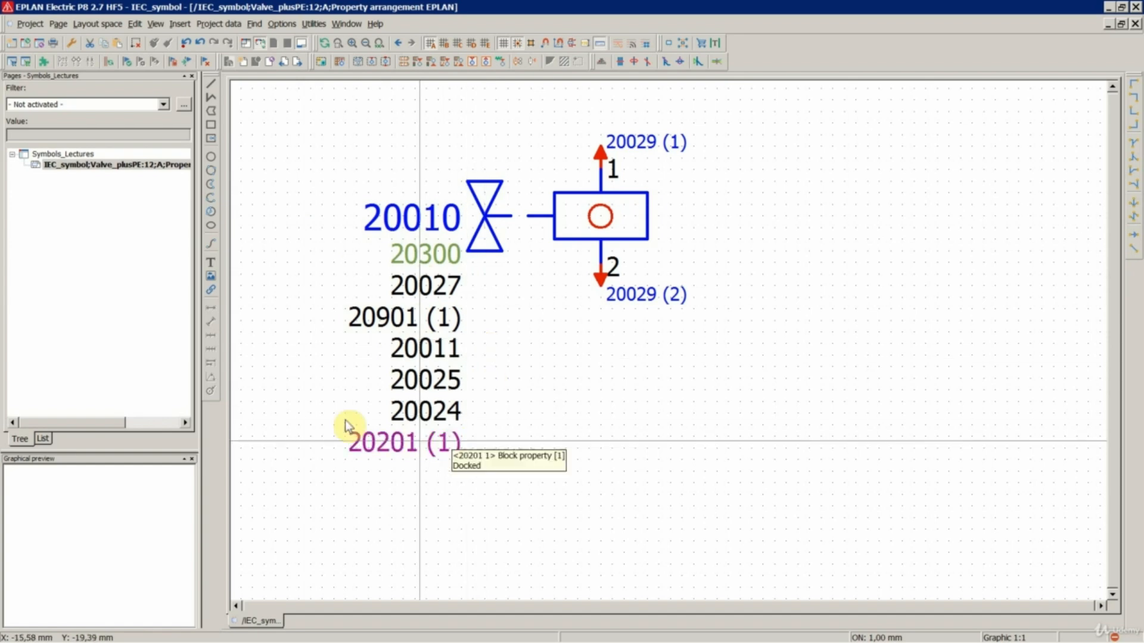
drag(425, 474, 341, 185)
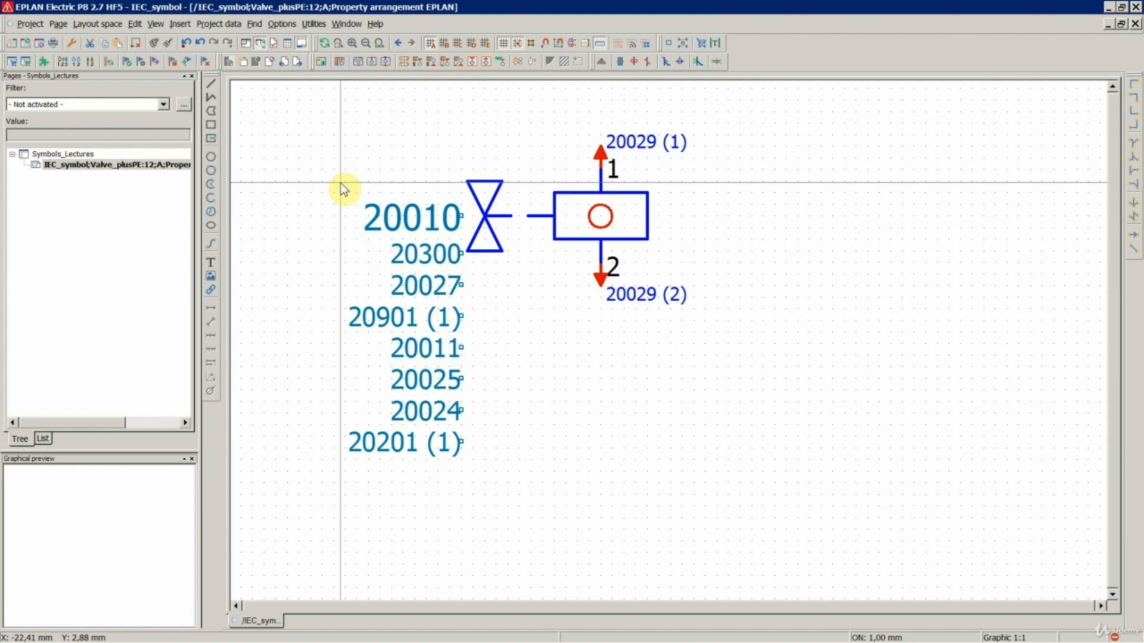
click(452, 484)
drag(470, 480, 327, 189)
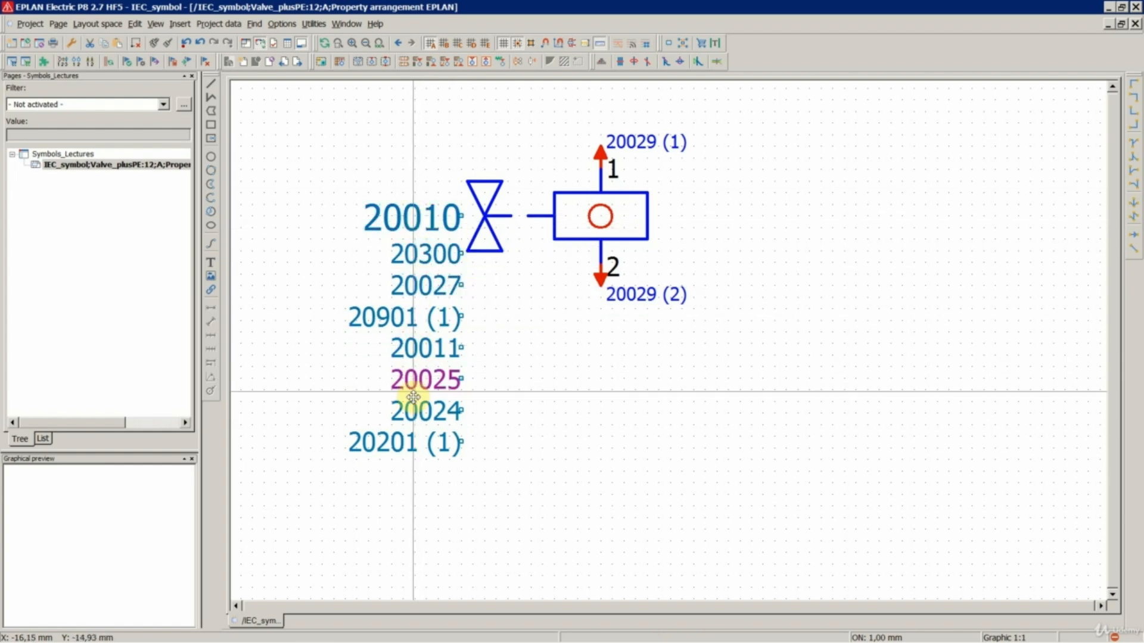
click(321, 356)
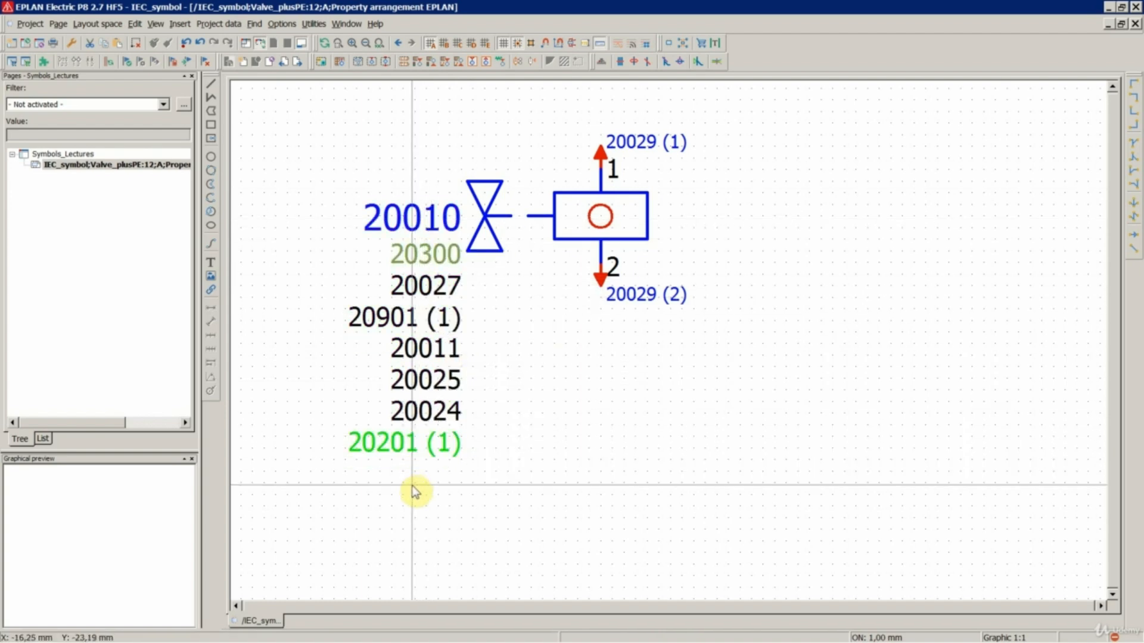
click(418, 391)
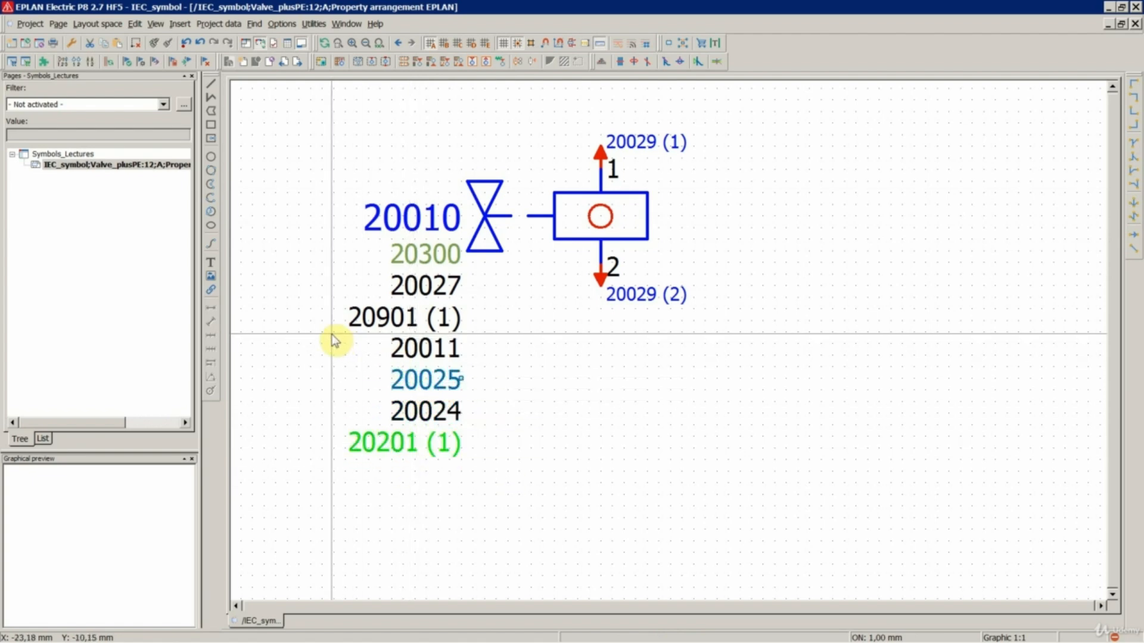
click(329, 282)
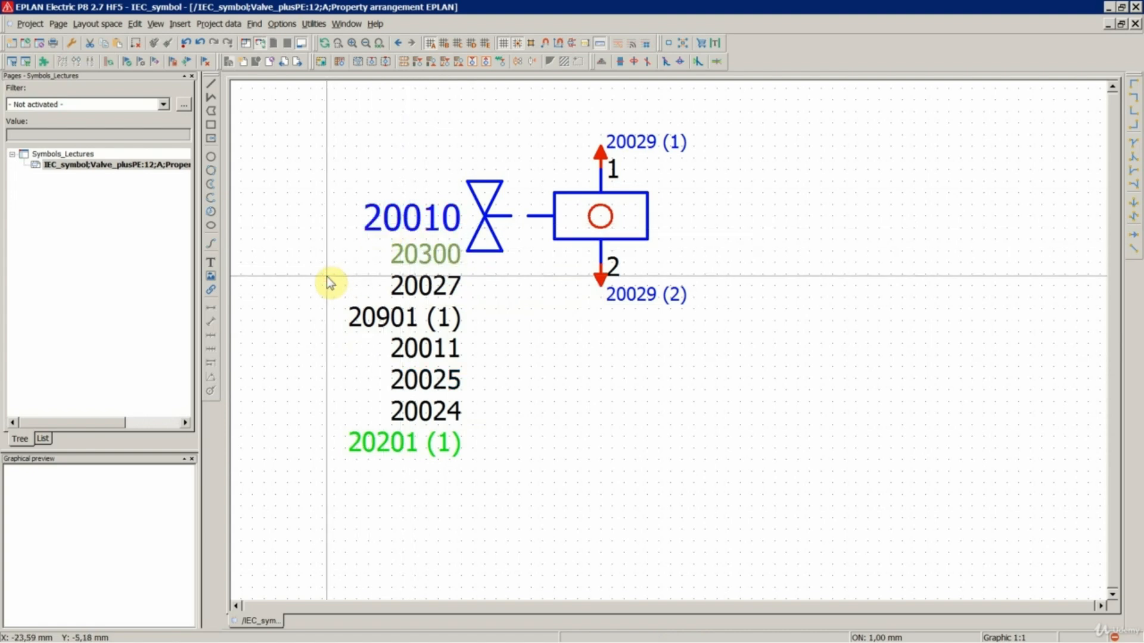
scroll(576, 364, down, 2)
scroll(641, 282, up, 1)
scroll(644, 288, up, 1)
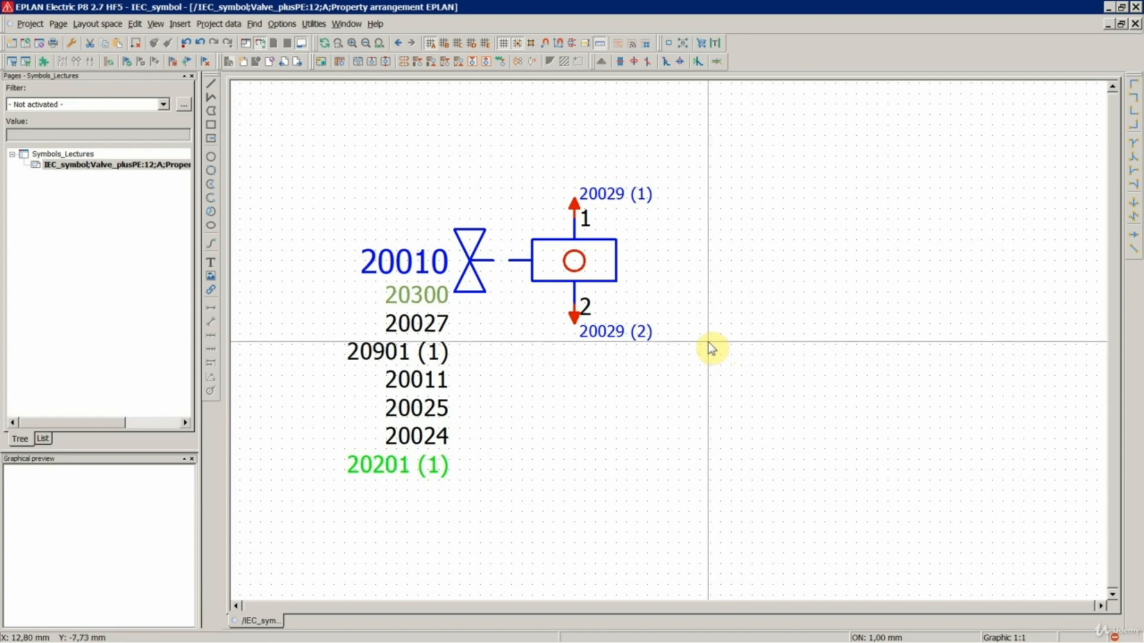
scroll(707, 327, up, 1)
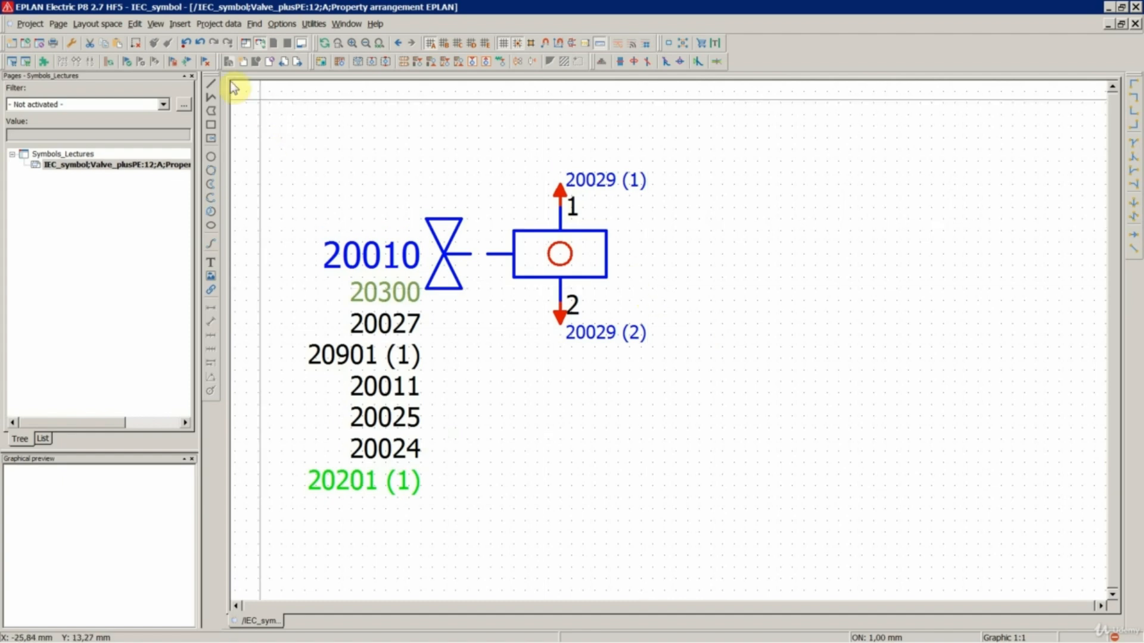
Step: Insert the general ground symbol ERDE, Variant E, from the special electrical engineering functions beside the valve at X 10 mm, Y 0 mm
click(179, 24)
click(196, 42)
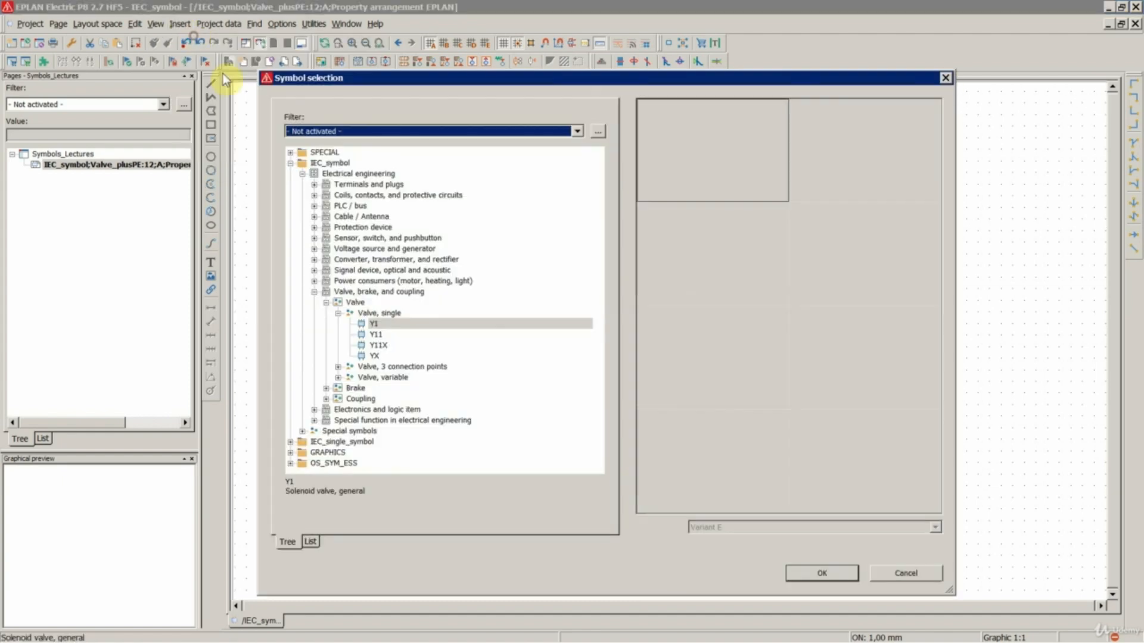
click(366, 420)
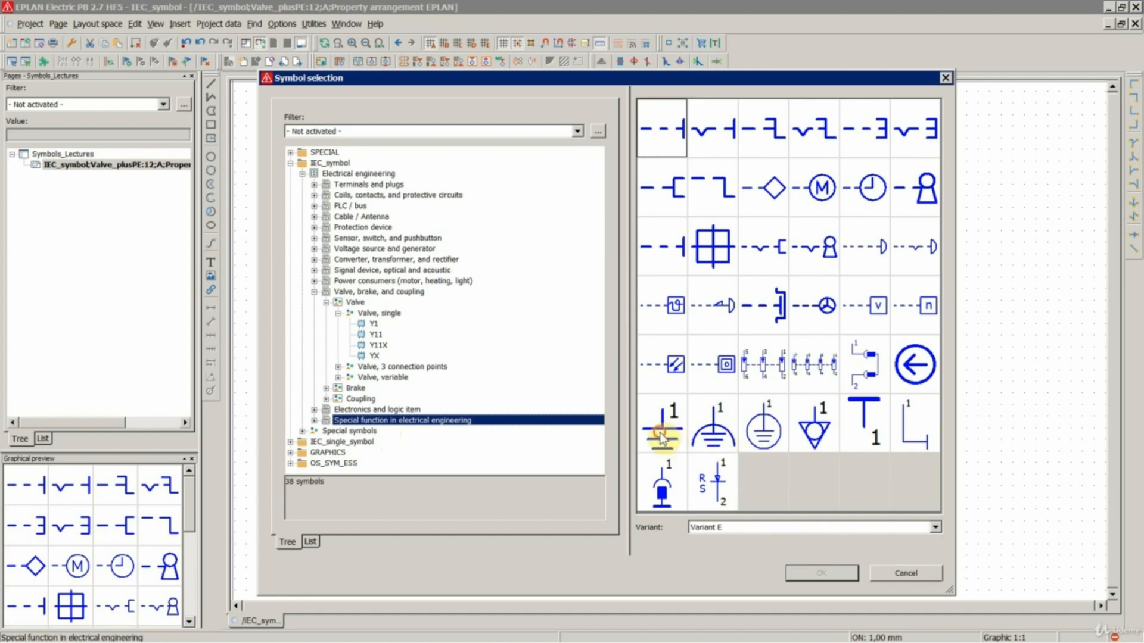
click(661, 440)
click(758, 424)
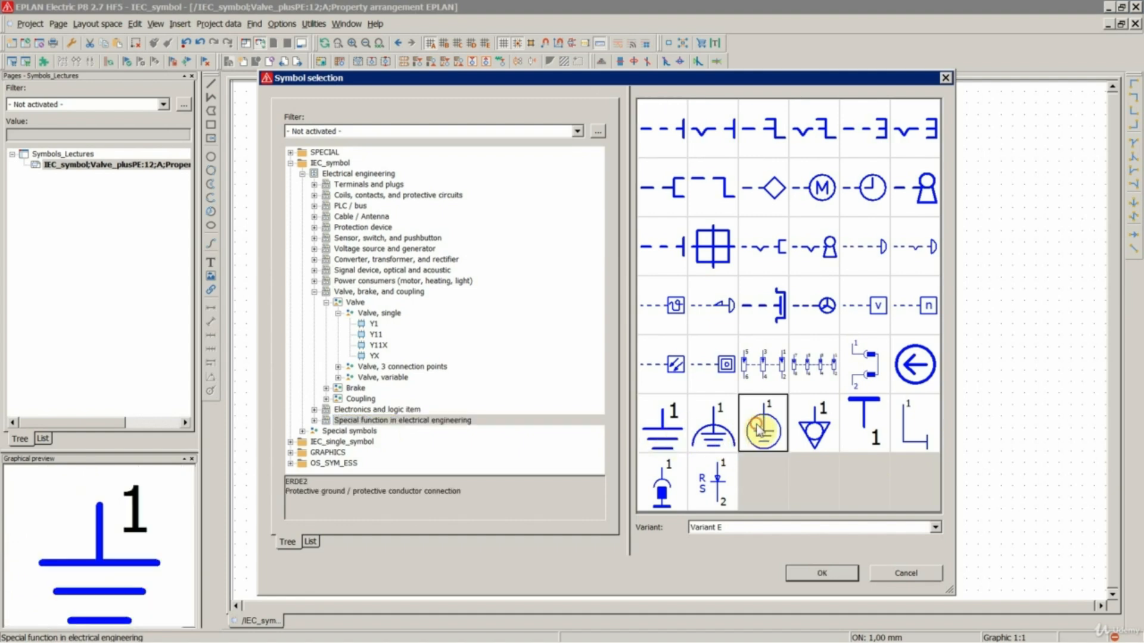
click(727, 429)
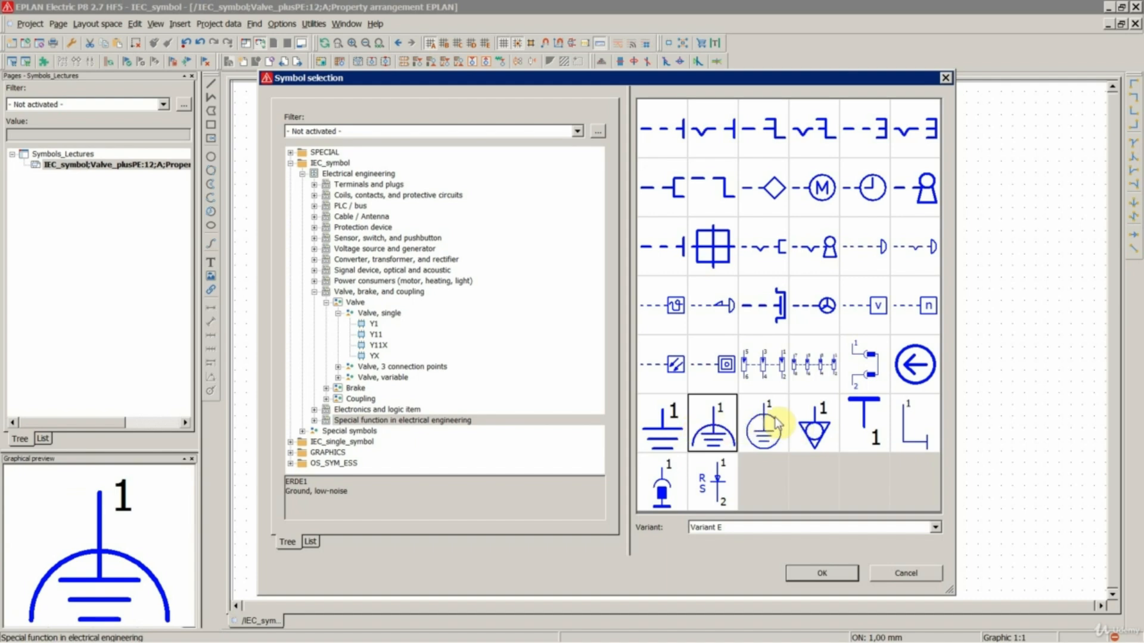
click(666, 432)
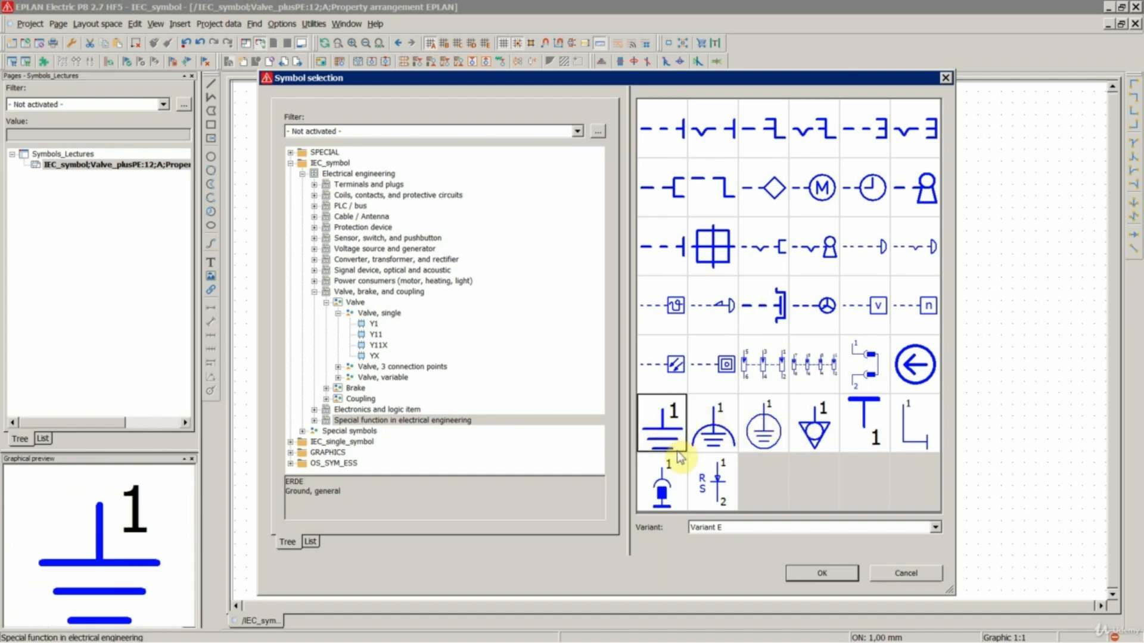
click(822, 574)
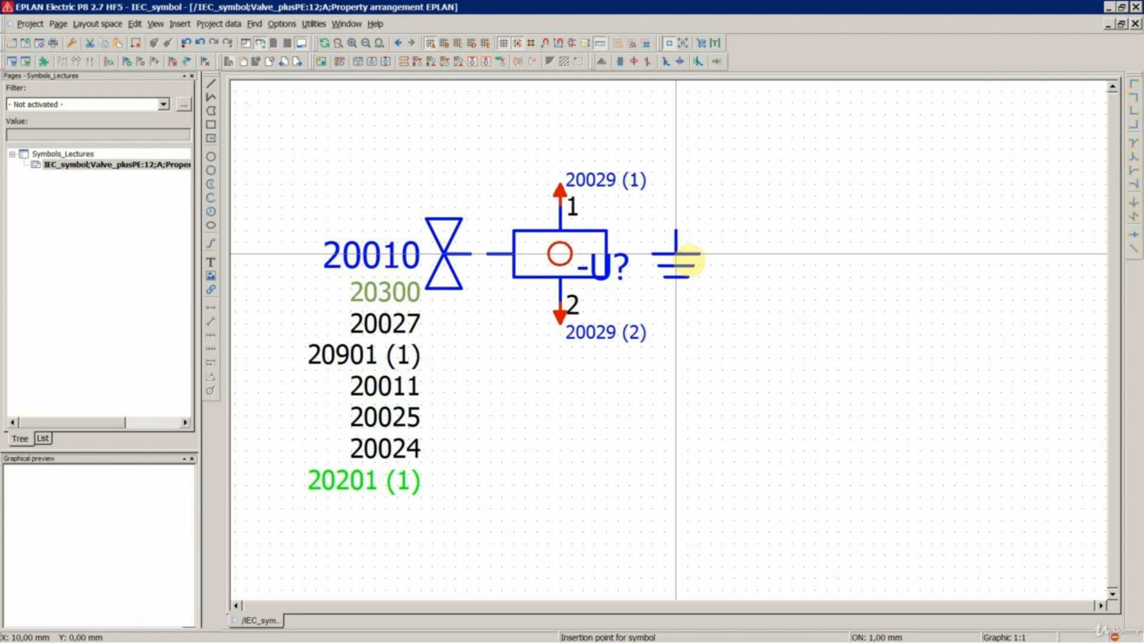
click(677, 255)
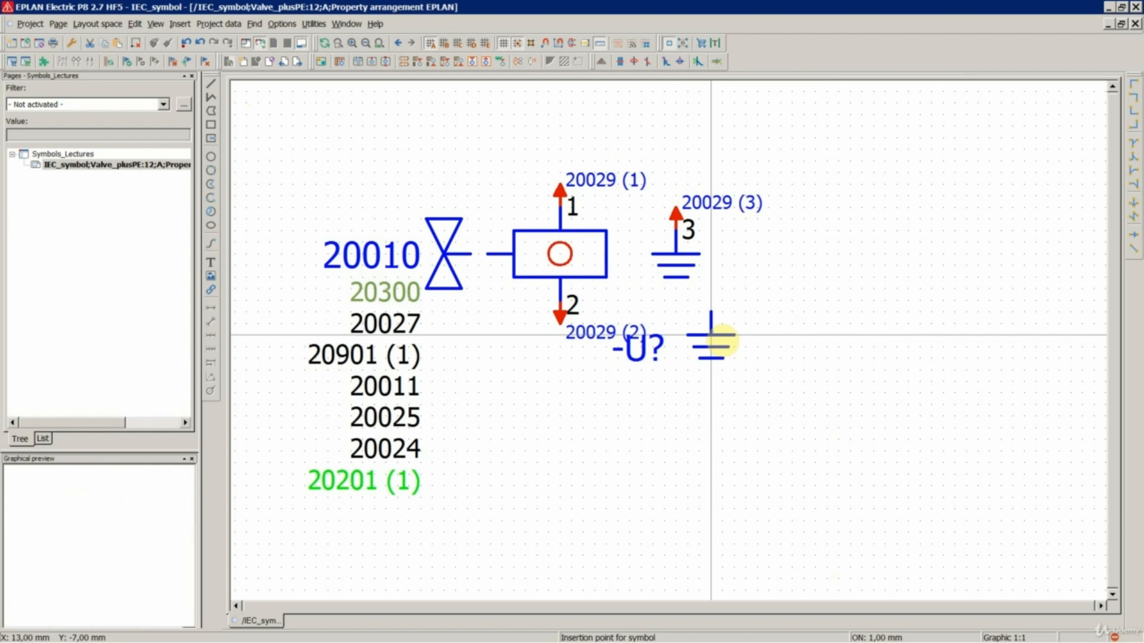
key(Escape)
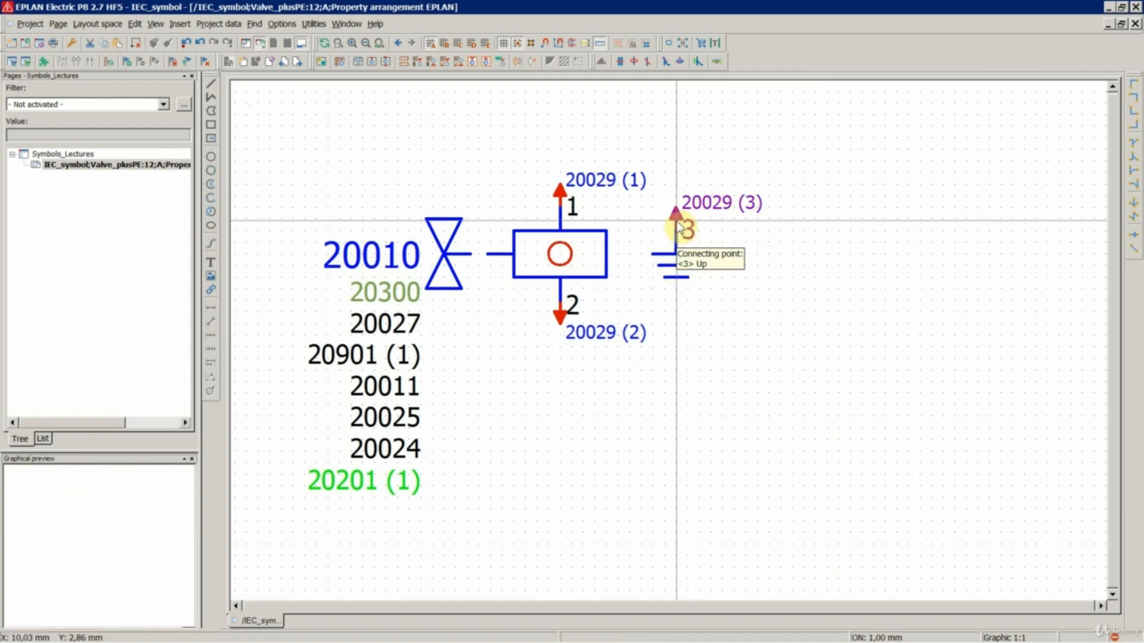
Step: Move connection point 3 straight up from the ground symbol until it is level with connection point 1
scroll(678, 226, up, 3)
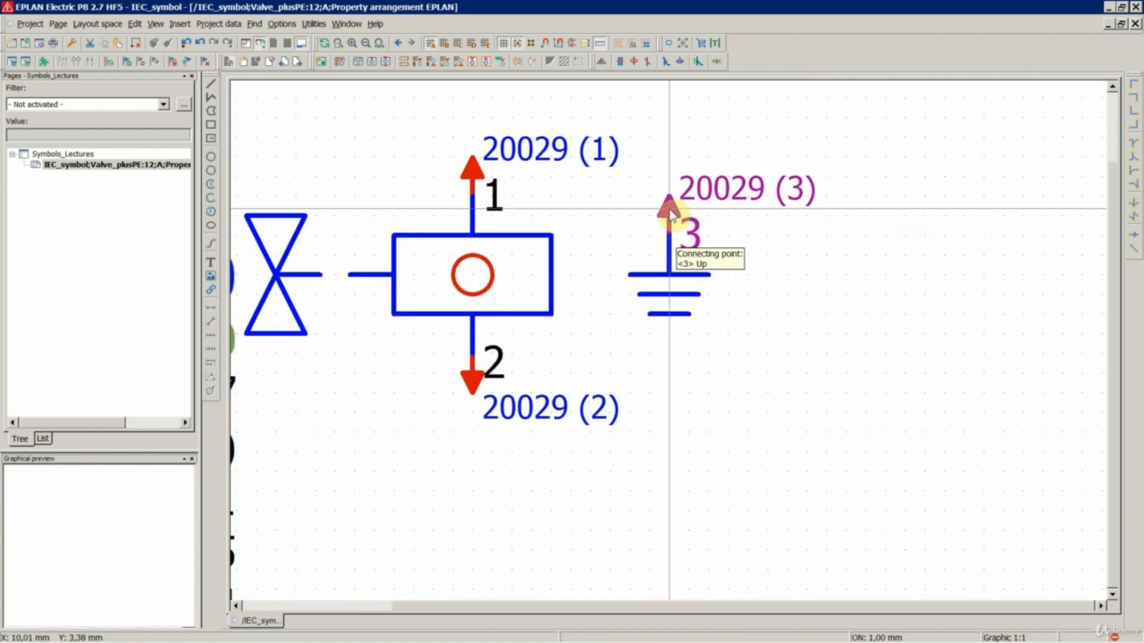
drag(669, 212, 670, 188)
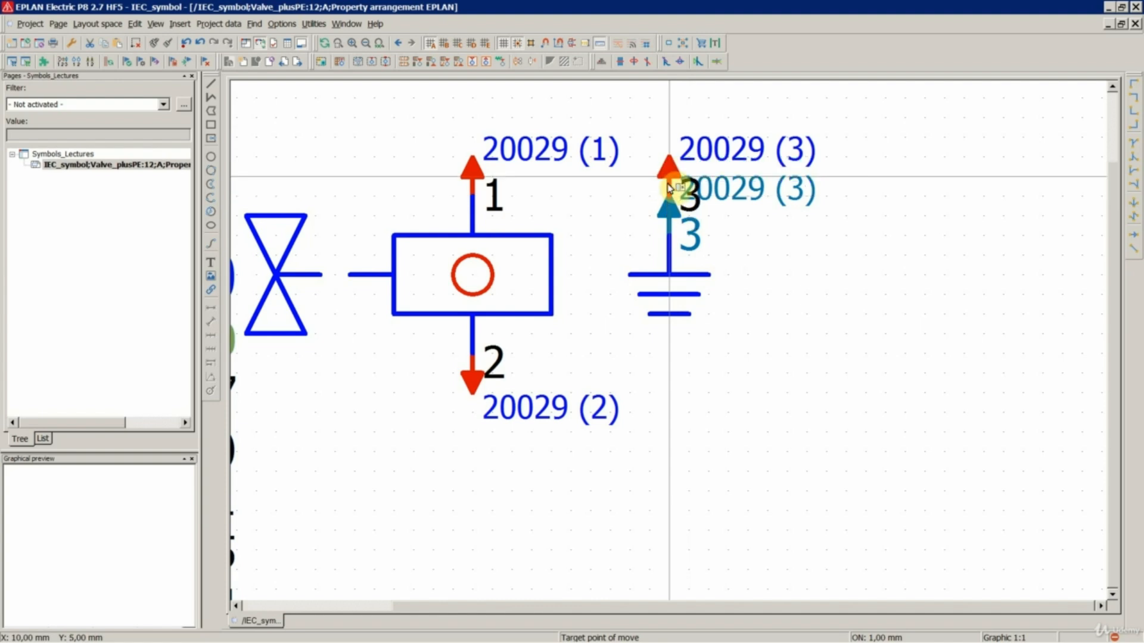
click(670, 177)
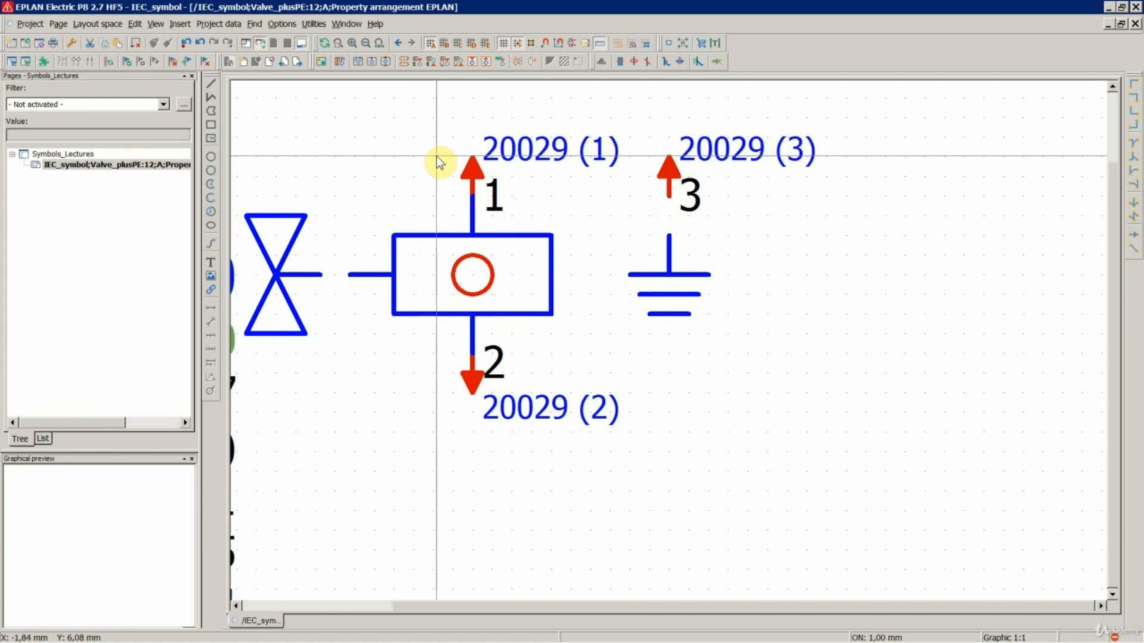
Step: Extend the ground symbol's vertical line up to connection point 3, making the line 4 mm long
click(668, 240)
drag(669, 235, 669, 196)
click(669, 196)
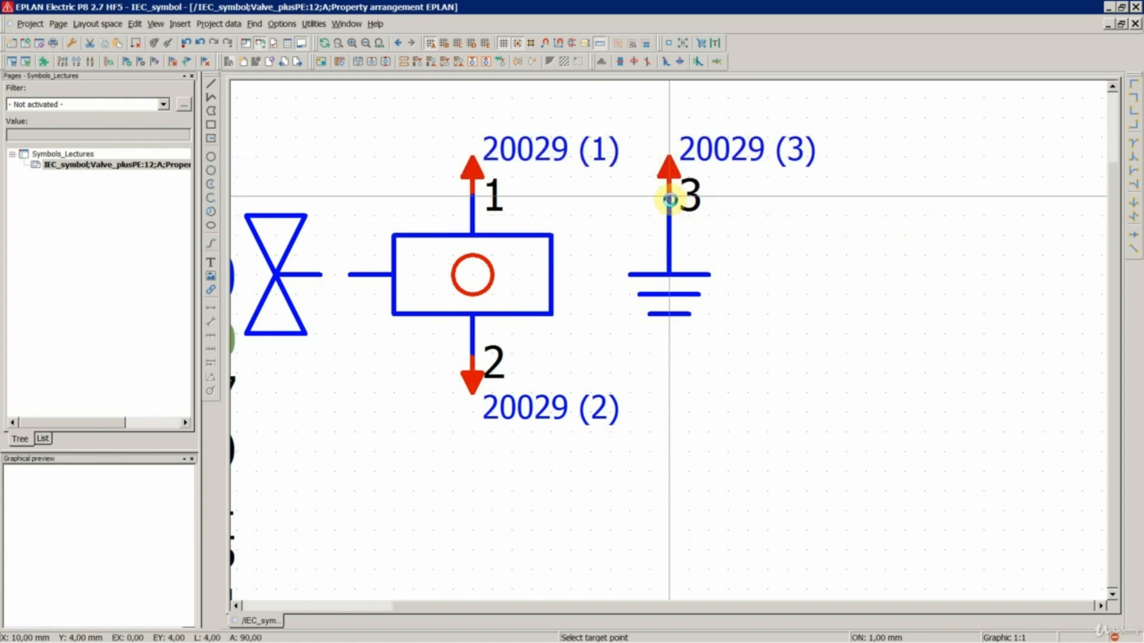
scroll(559, 203, down, 1)
scroll(595, 297, down, 1)
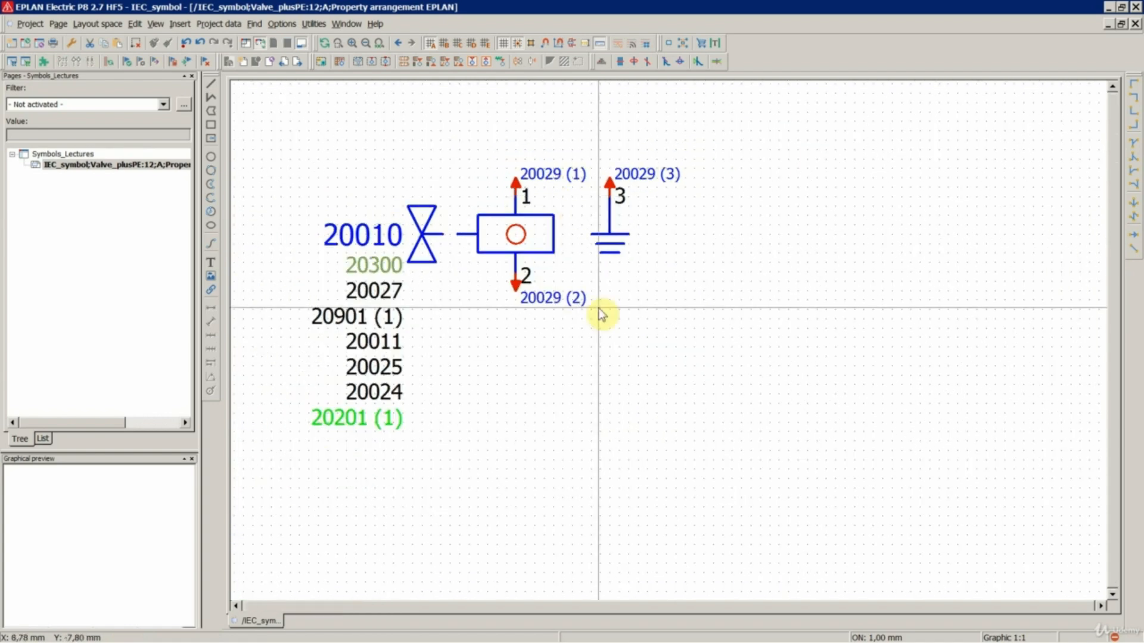
scroll(610, 309, down, 1)
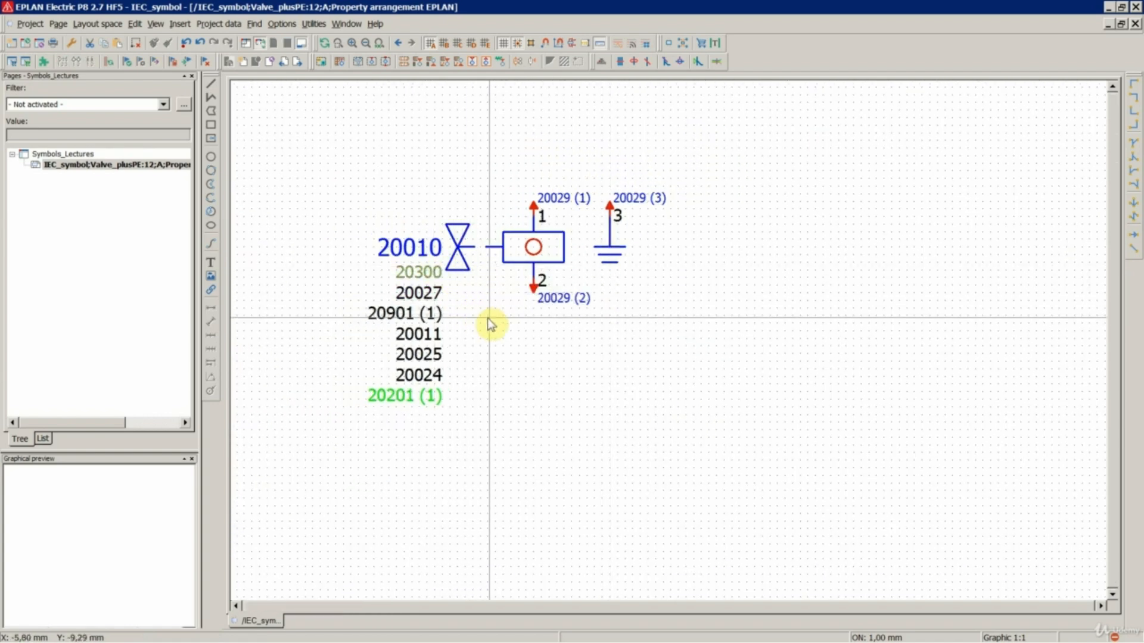
Step: Examine the combined valve and ground symbol, including the column of property placeholders from 20010 to 20201 (1)
scroll(518, 215, up, 1)
scroll(679, 244, up, 1)
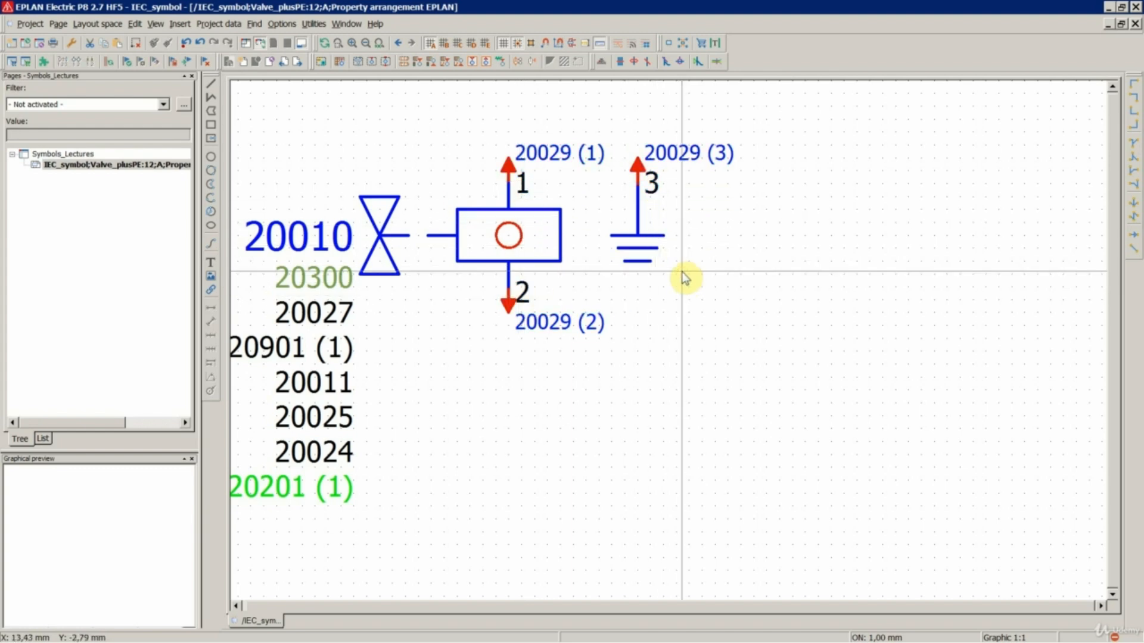
scroll(594, 234, down, 3)
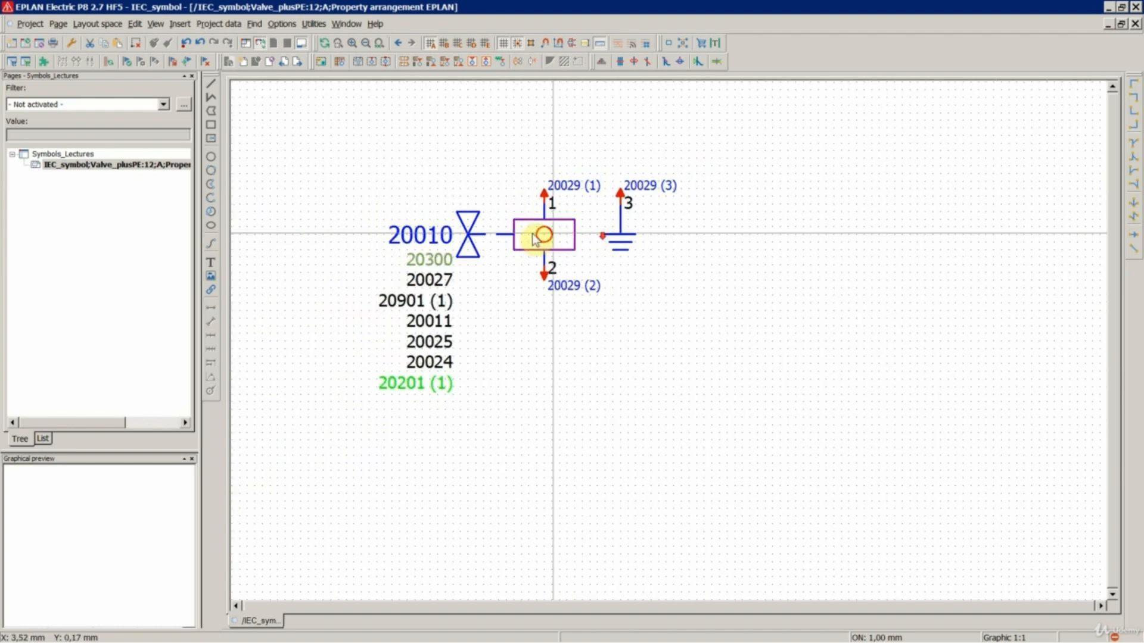
scroll(446, 250, up, 2)
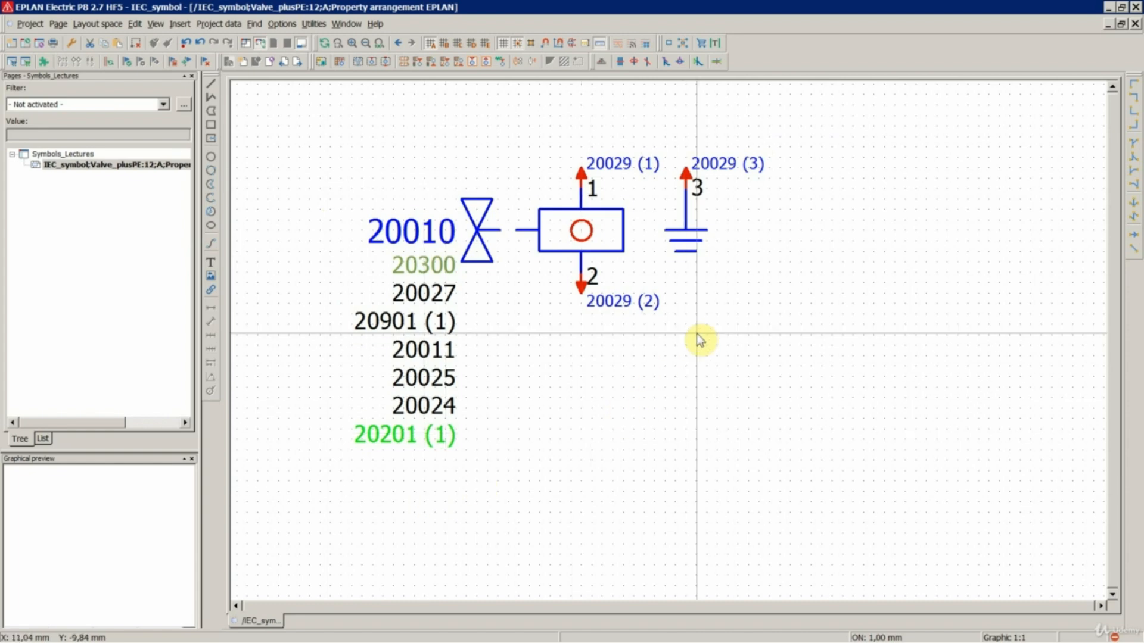
scroll(714, 305, up, 1)
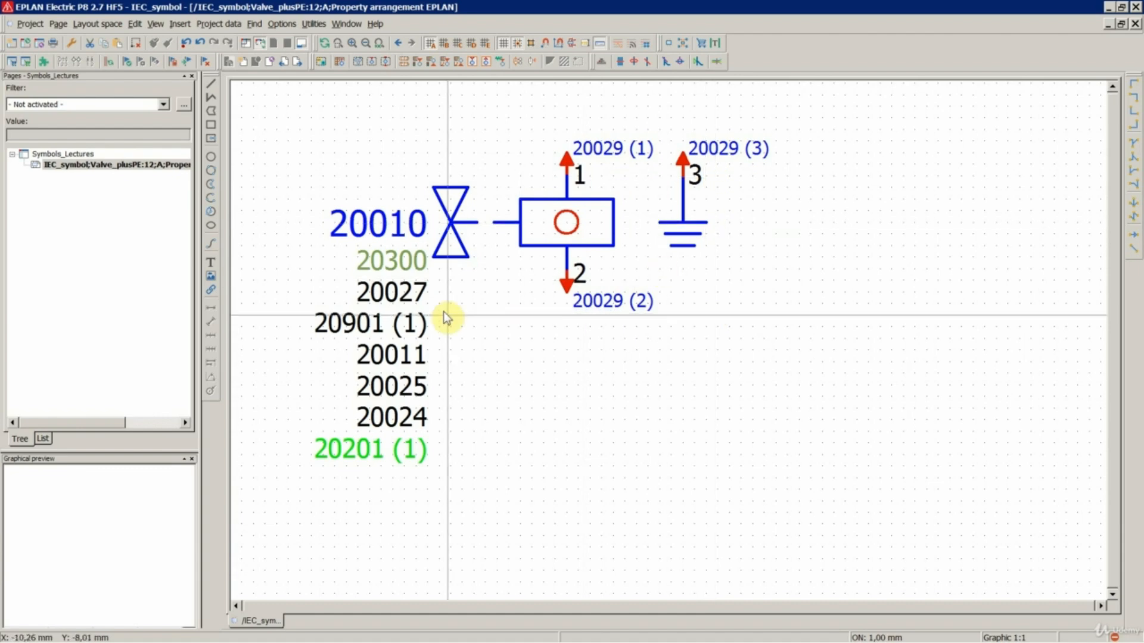
drag(403, 183, 370, 485)
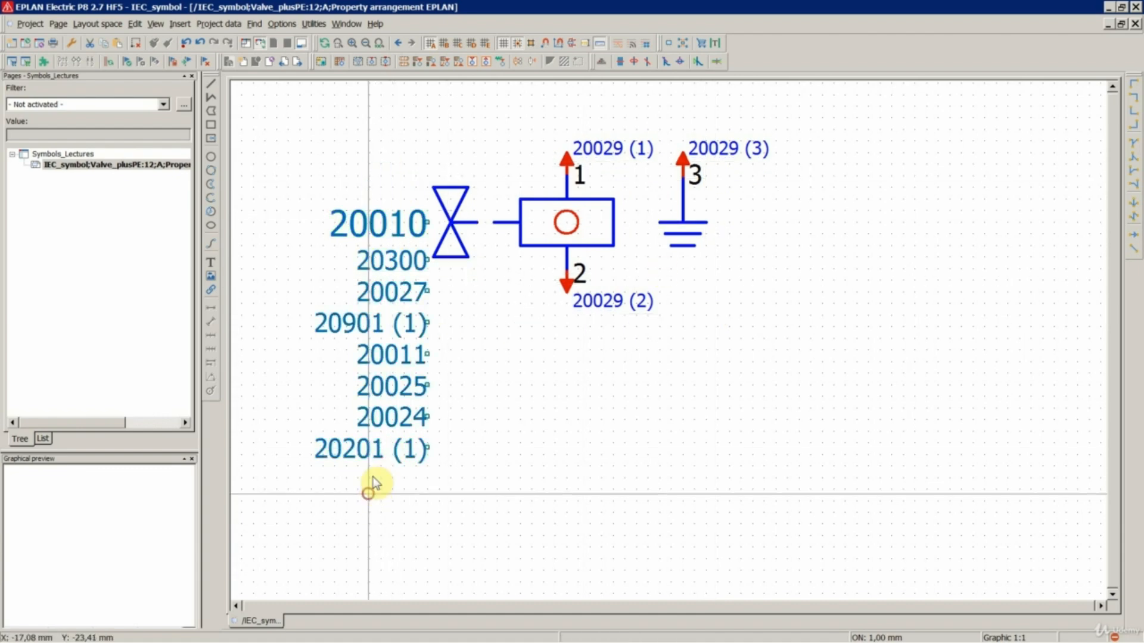
click(494, 306)
Step: Run the symbol check on the Valve_plusPE variant and close its report
scroll(494, 306, down, 1)
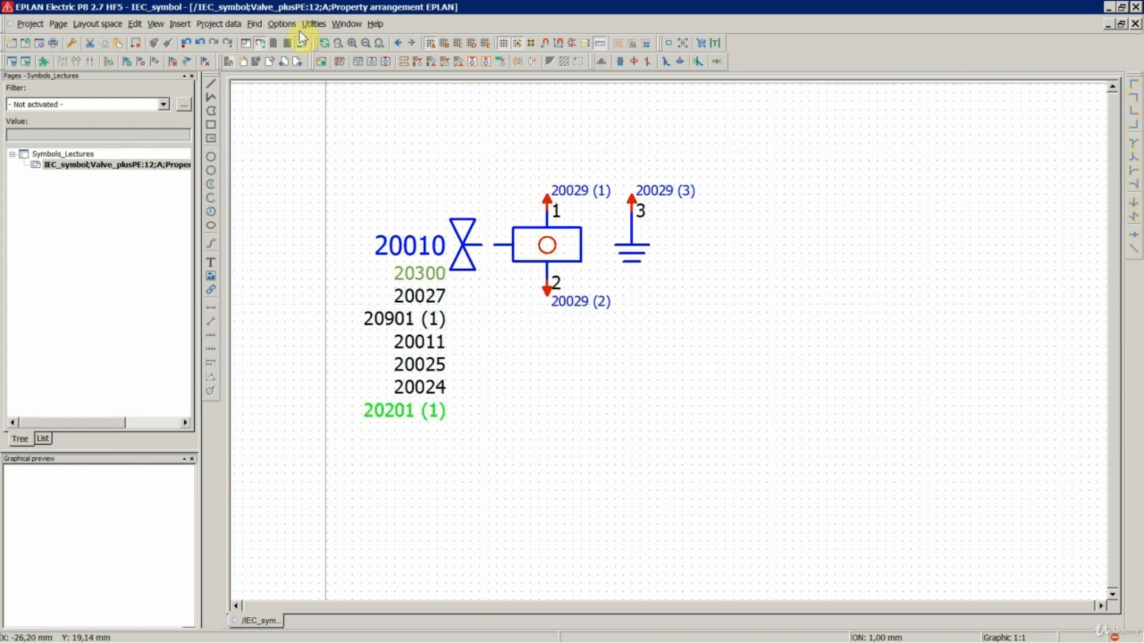
click(314, 23)
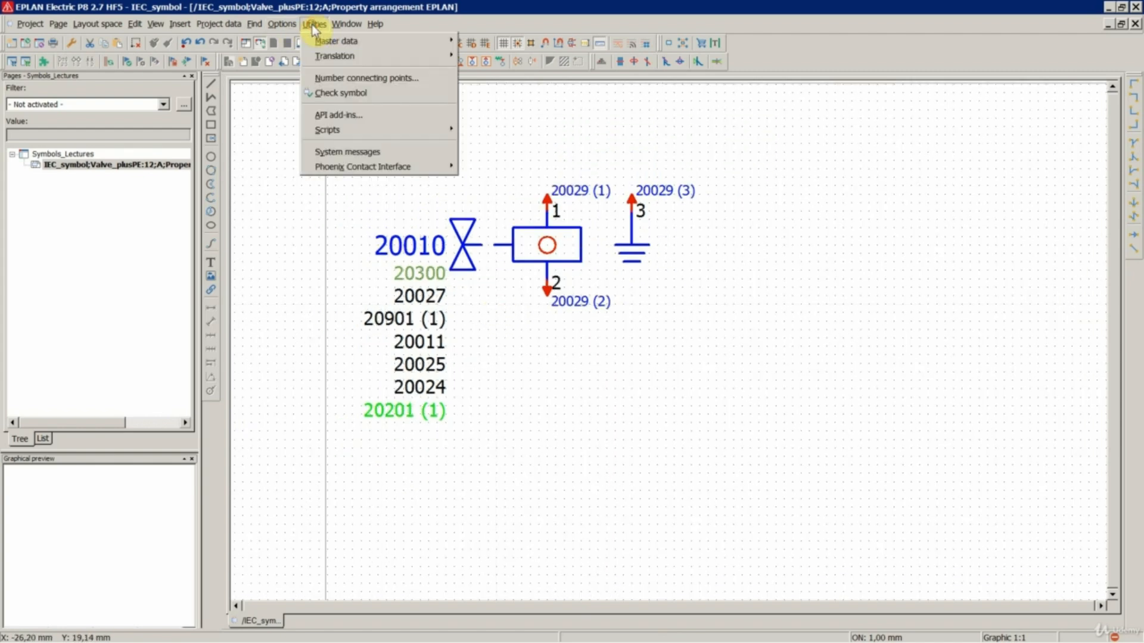
click(337, 92)
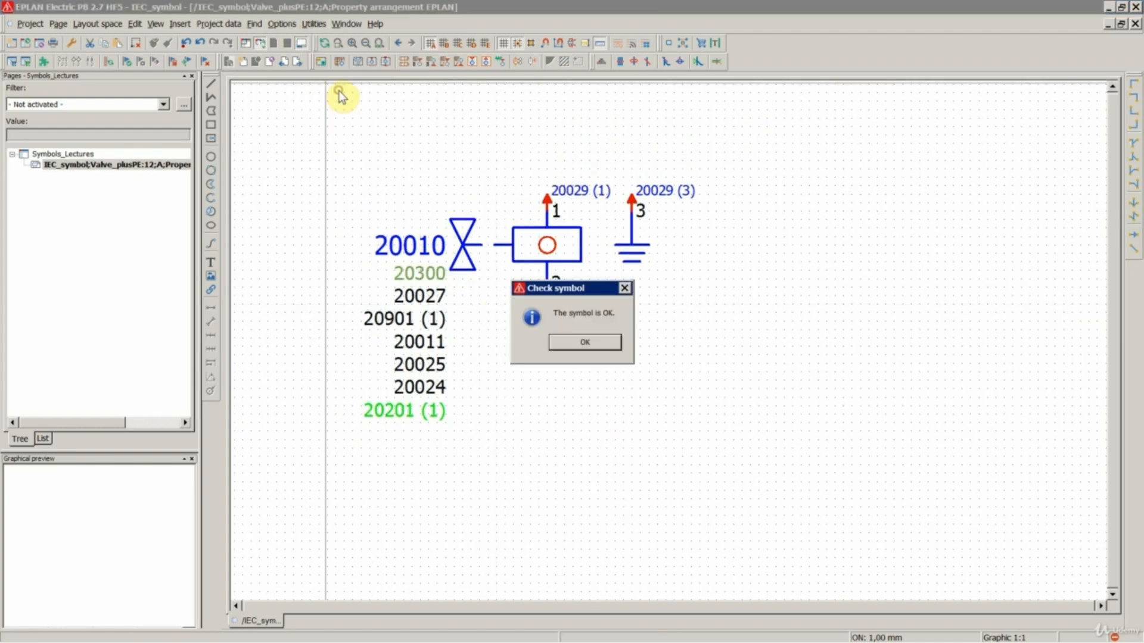
click(585, 344)
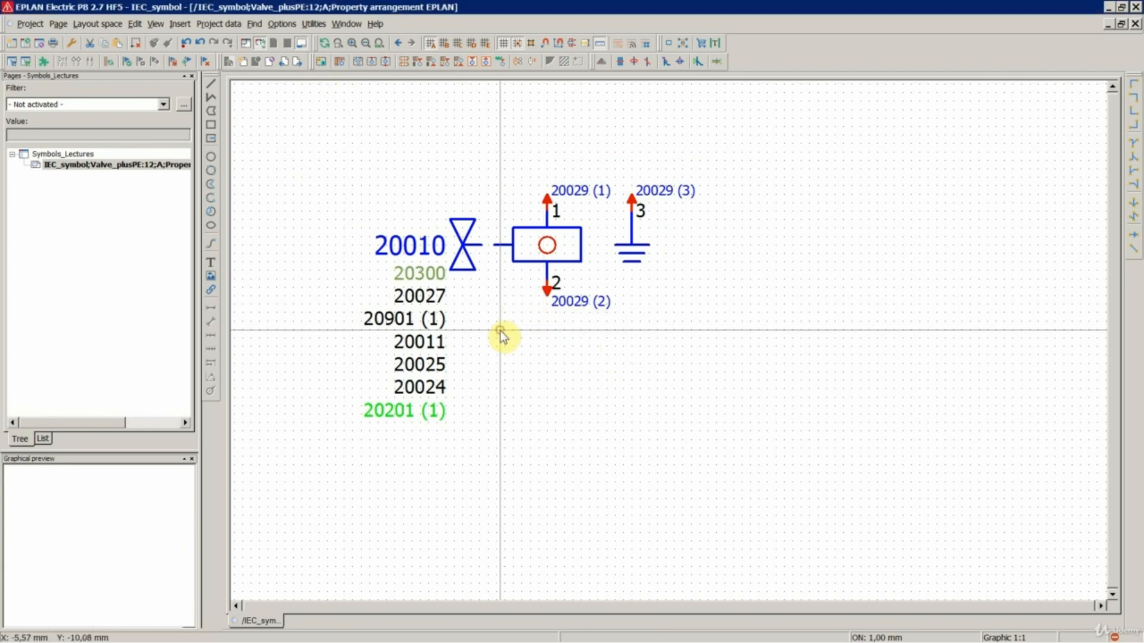
Step: Start inserting a right-facing connection point and rotate it through its directions until it points up
scroll(673, 178, up, 1)
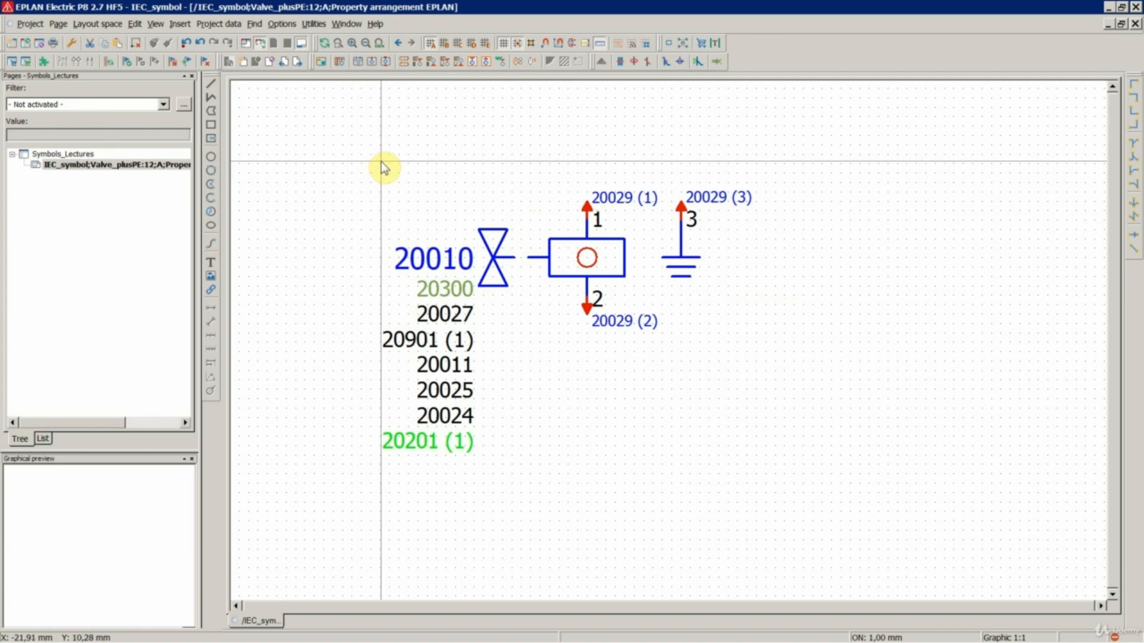
click(585, 210)
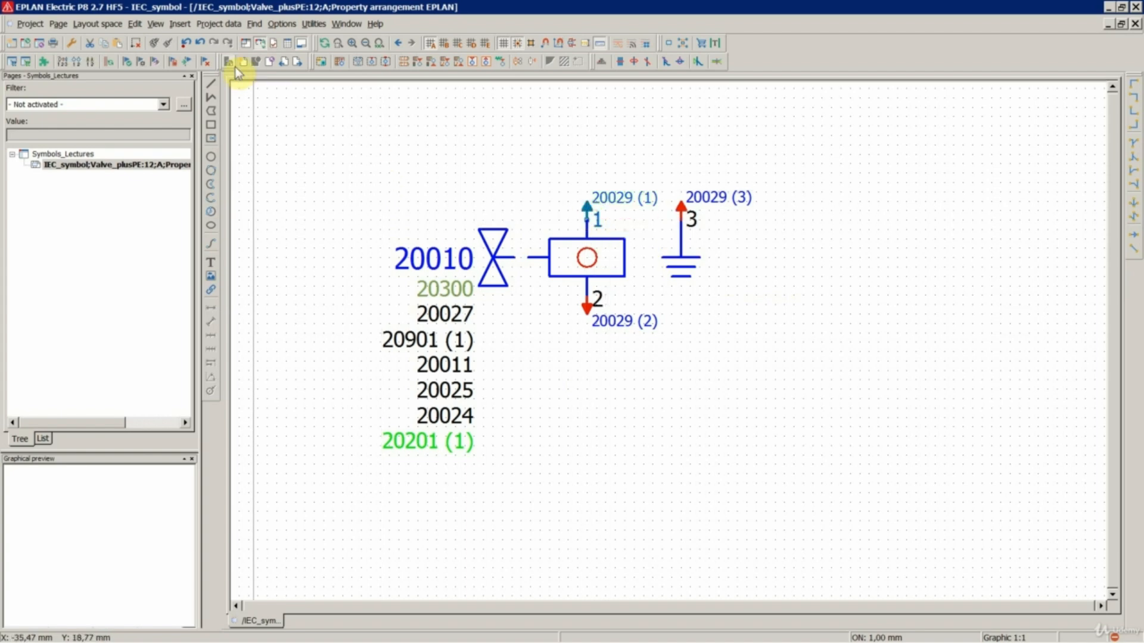
click(180, 24)
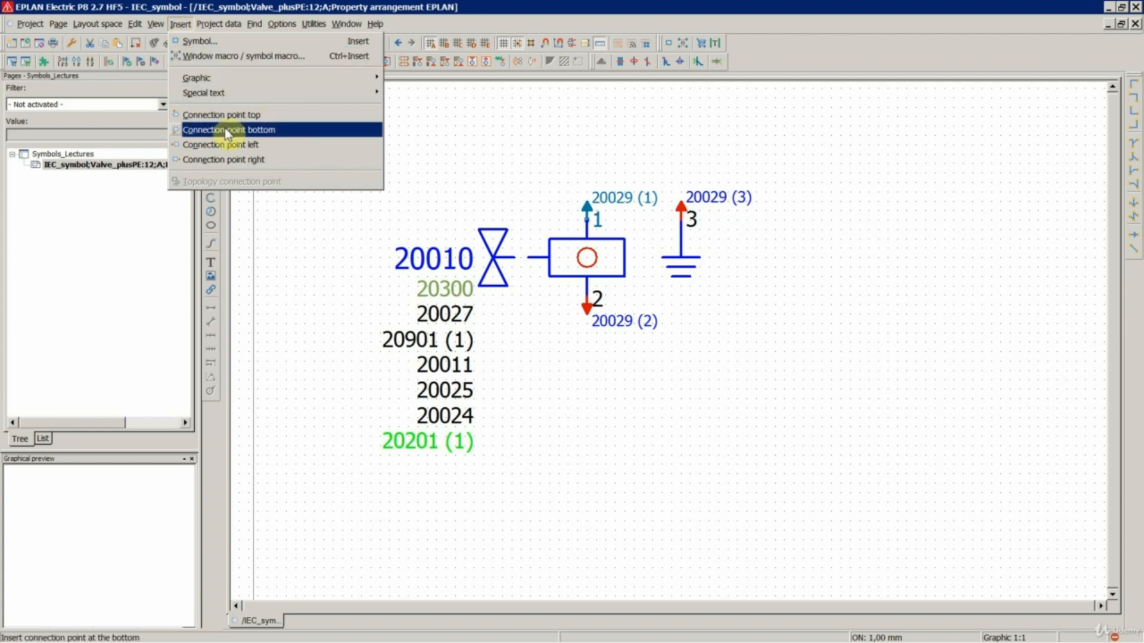
click(225, 159)
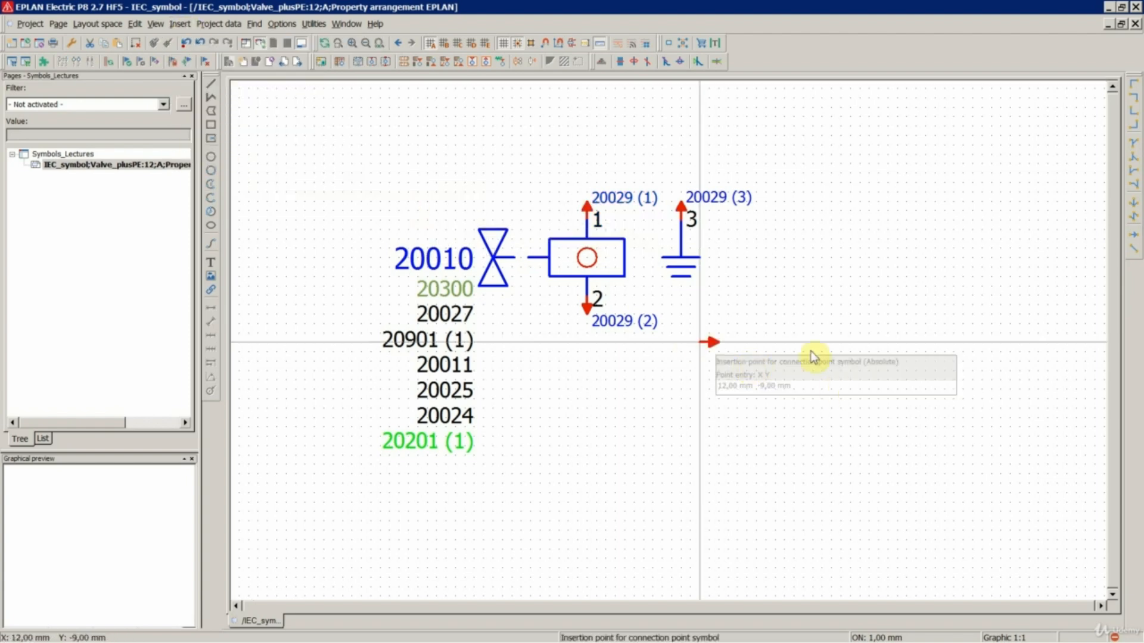
key(Tab)
key(Tab)
key(Tab)
key(Tab)
key(Tab)
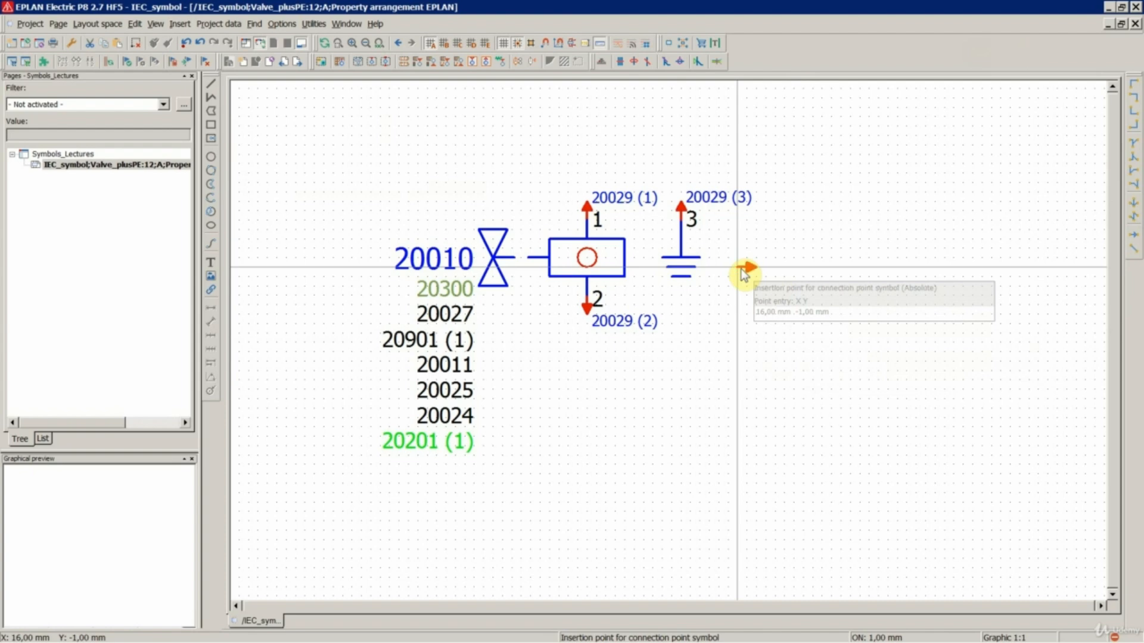
key(Tab)
key(Tab)
key(Tab)
key(Tab)
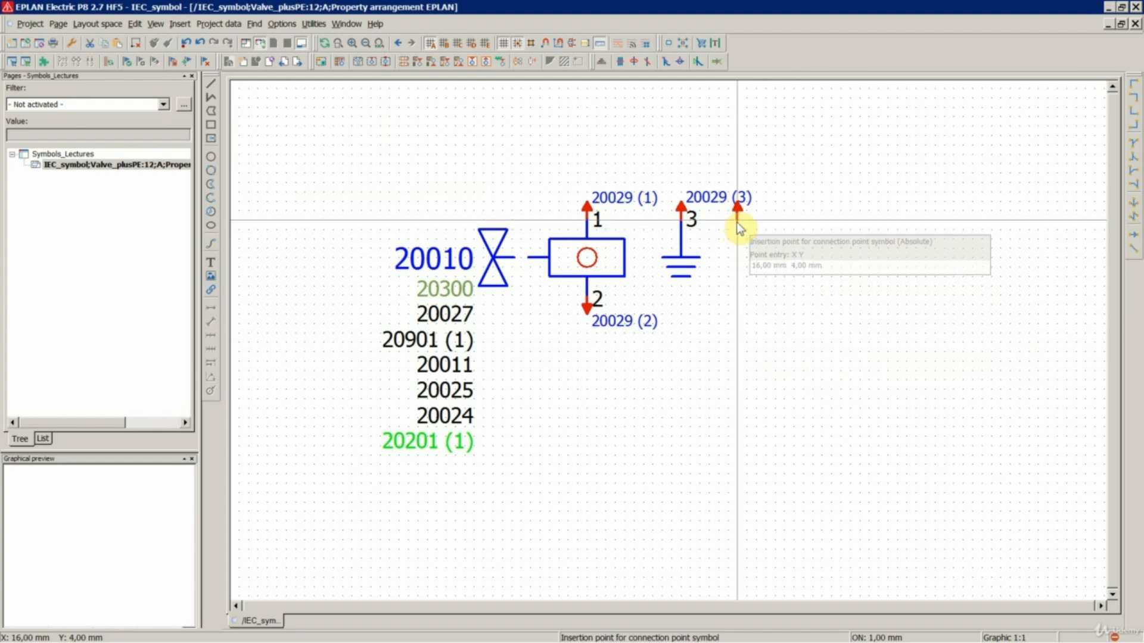
Step: Place the connection point beside the ground symbol at X 16 mm, Y -1 mm, with number 4 and direction Above
click(737, 268)
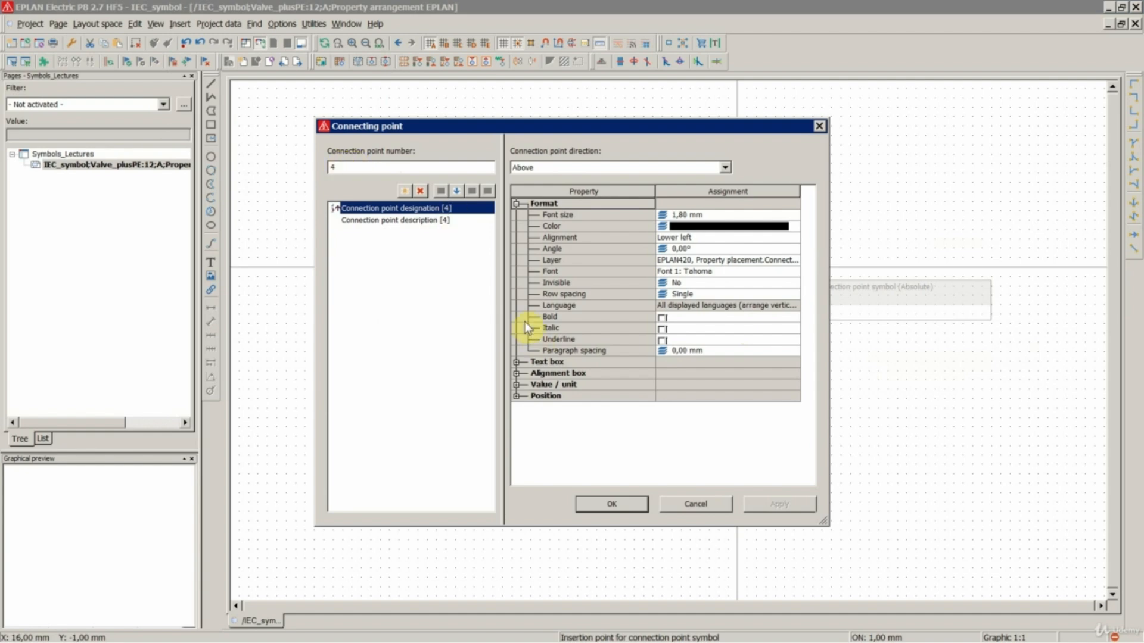
click(567, 167)
click(573, 176)
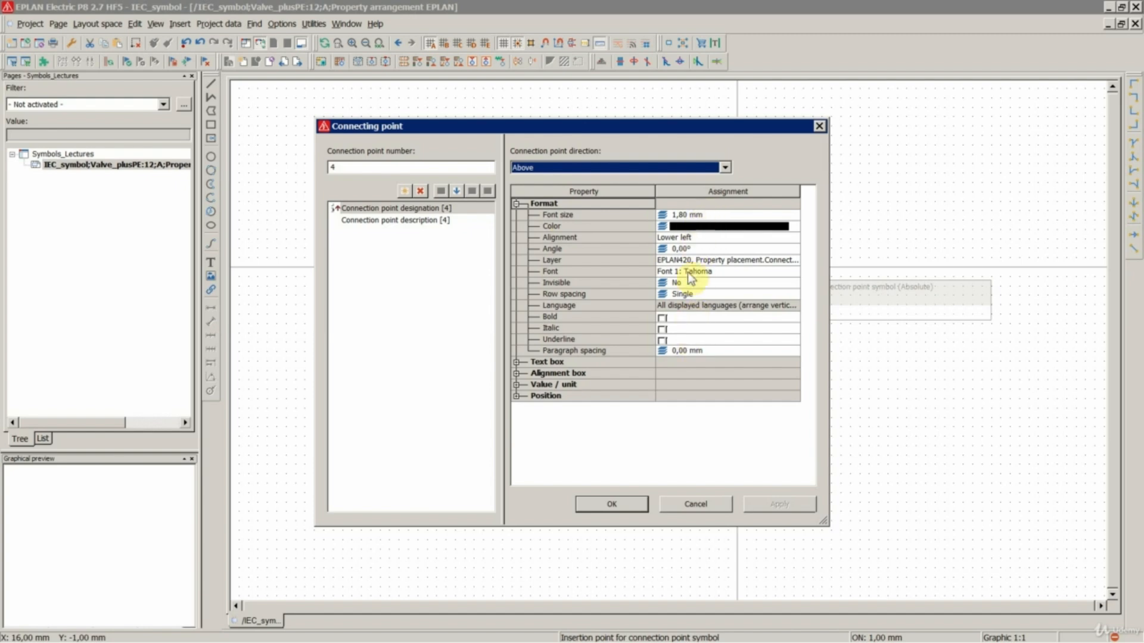
click(612, 504)
key(Escape)
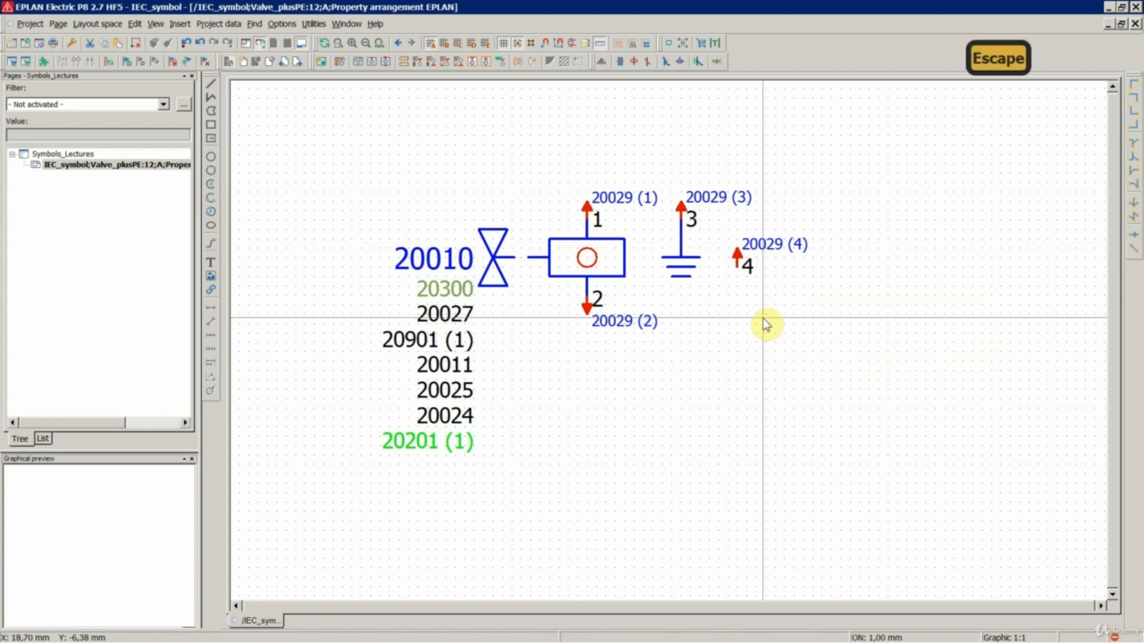
Step: Examine the four connection points and the group of property placeholders from 20010 to 20201 (1)
scroll(787, 308, up, 1)
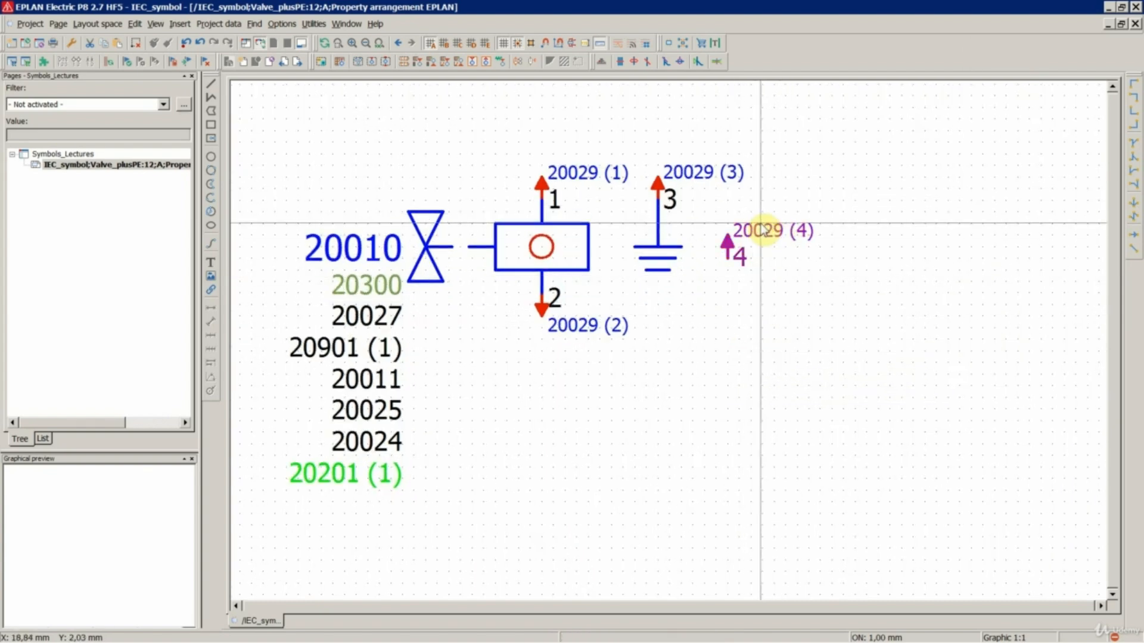
click(463, 334)
scroll(543, 309, down, 1)
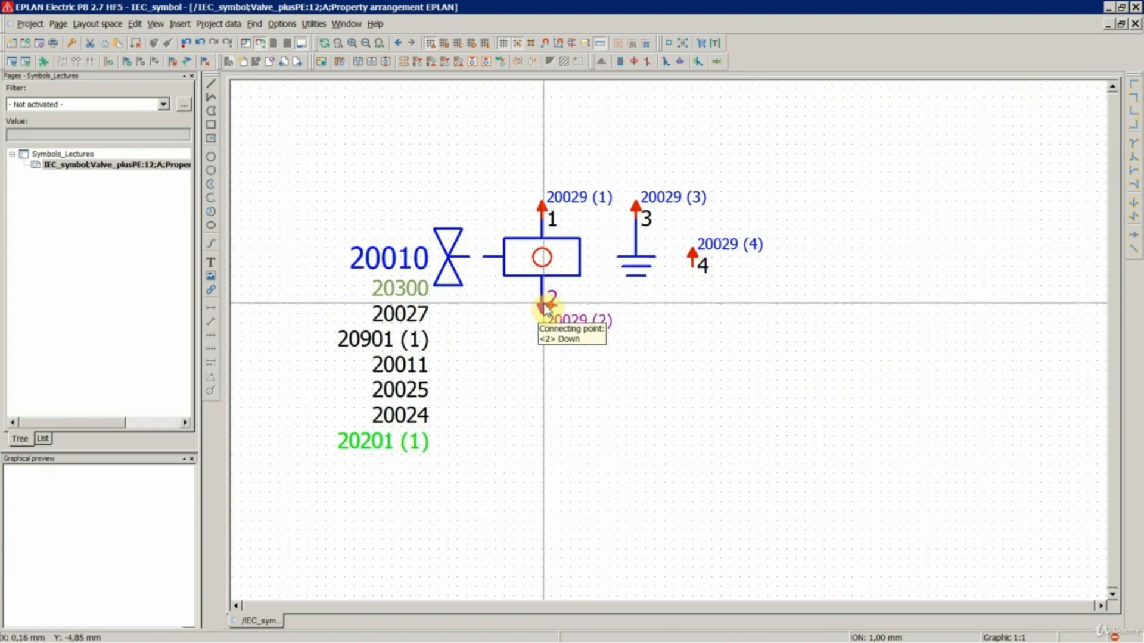
scroll(332, 359, up, 1)
drag(405, 182, 344, 492)
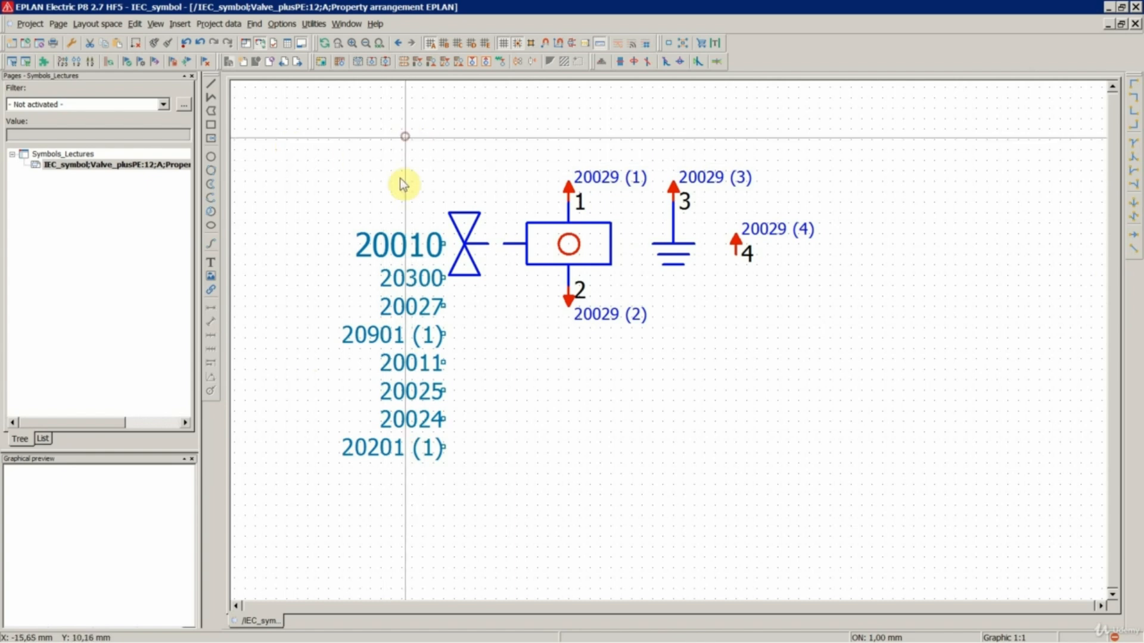
click(500, 338)
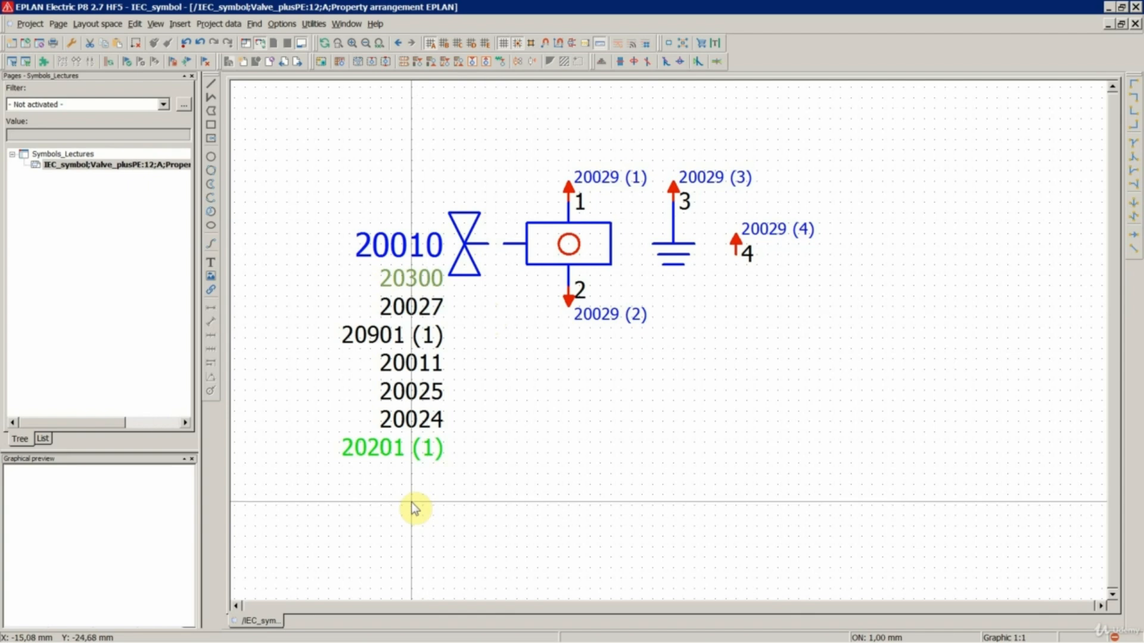
drag(410, 492, 340, 220)
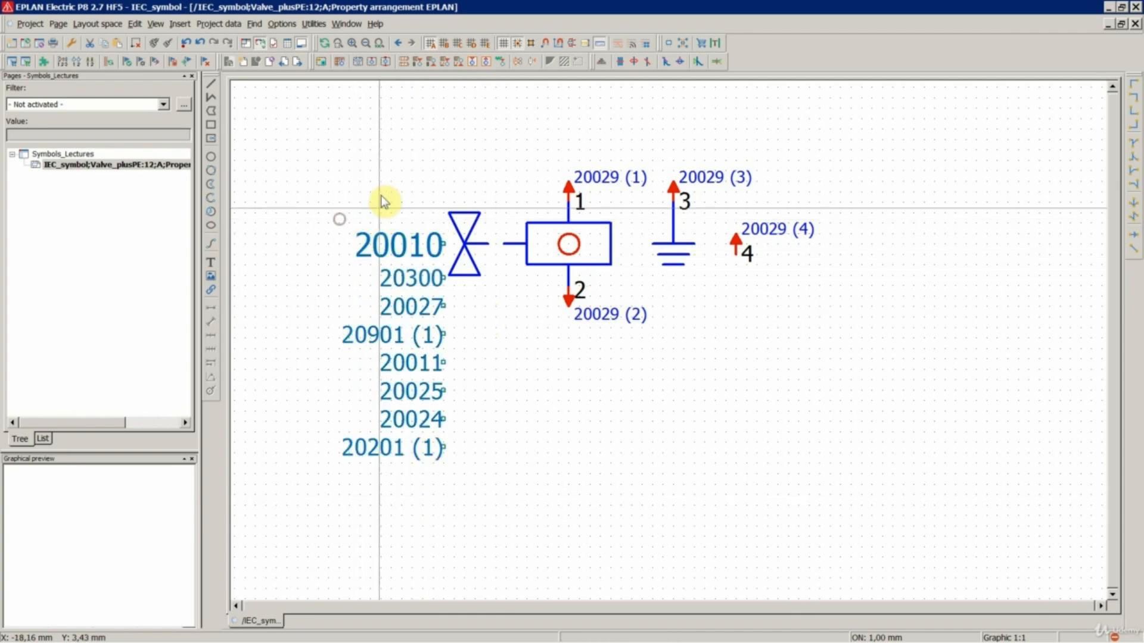
drag(401, 184, 357, 493)
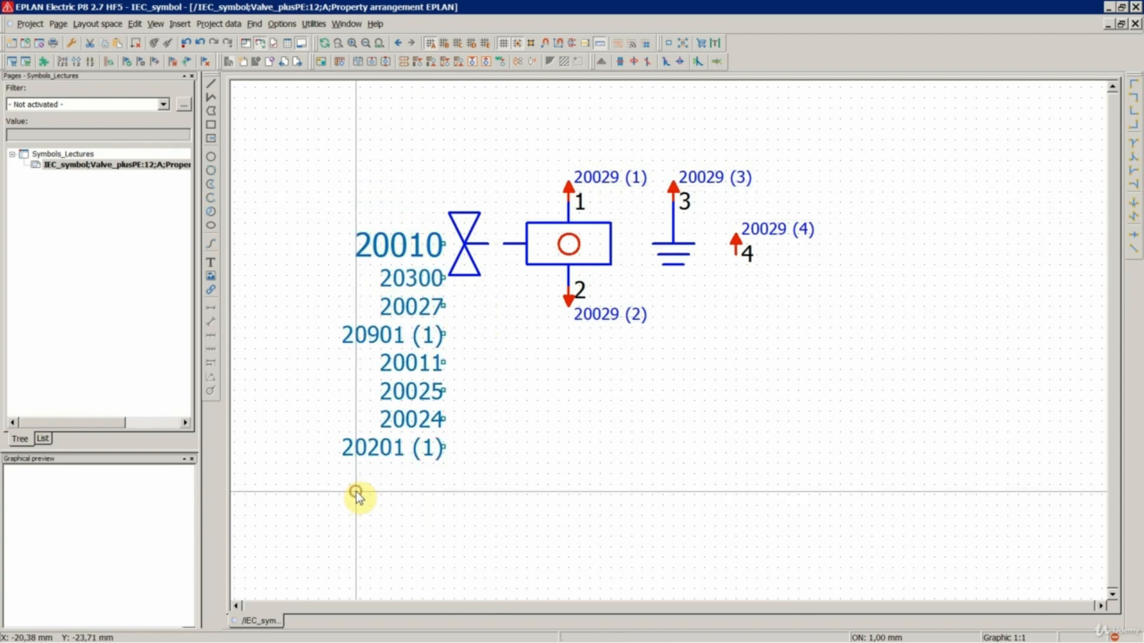
click(544, 439)
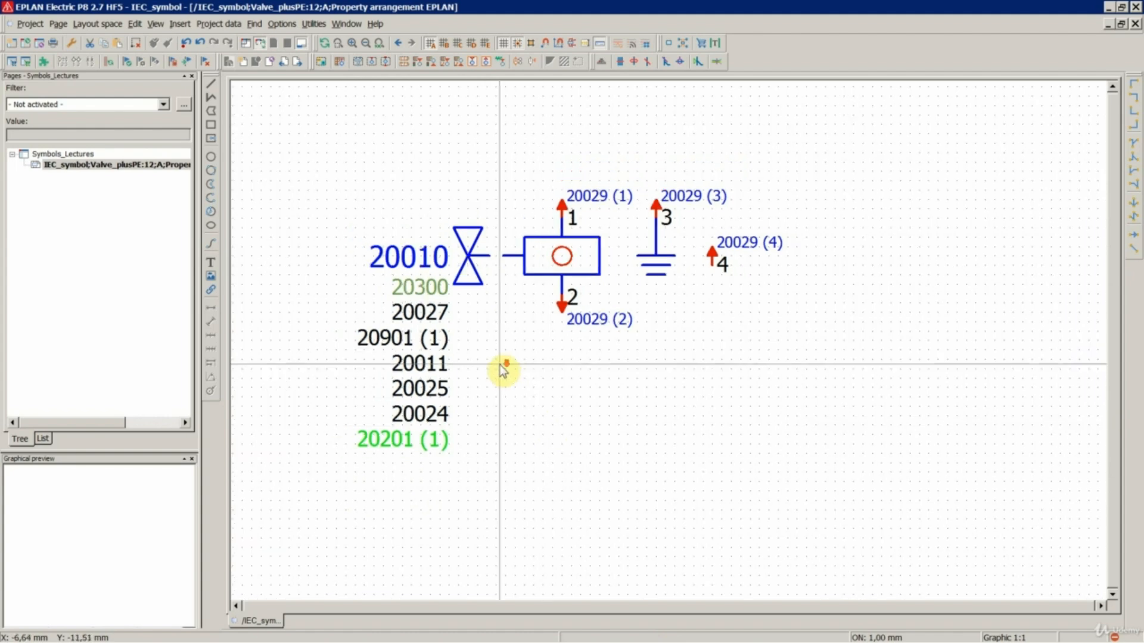
Step: Delete the entire symbol drawing, including its graphics, connection points and property placeholders
scroll(502, 302, down, 2)
drag(358, 194, 719, 440)
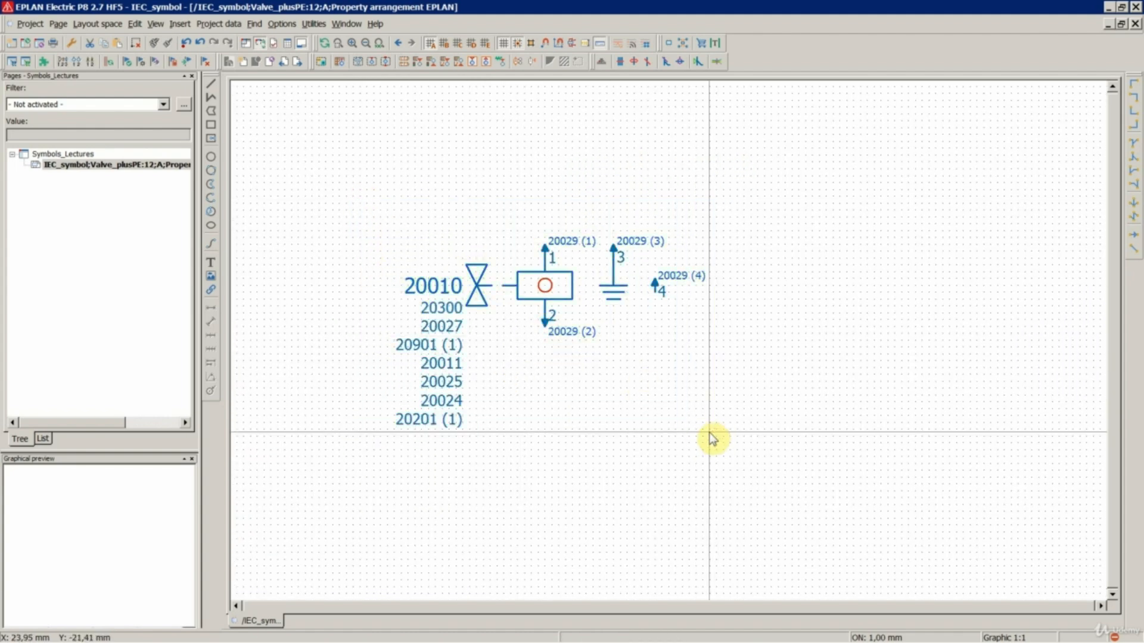
key(Delete)
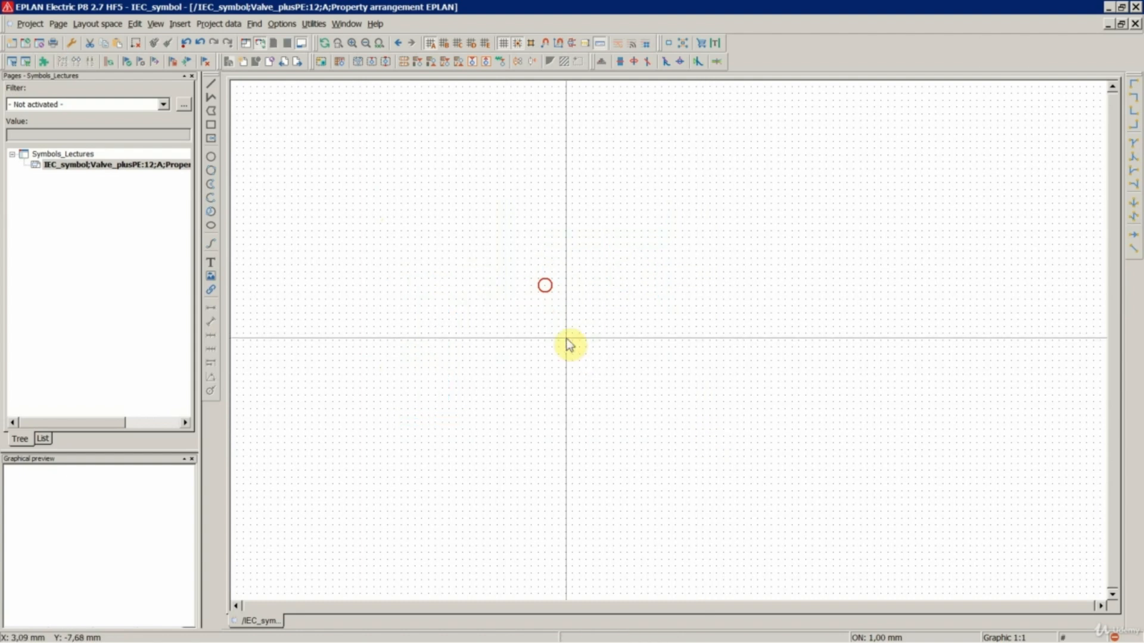
Step: Insert the single-pole circuit breaker FAH1 with auxiliary contact line, Variant A, from the protection devices at X 0 mm, Y 0 mm
click(178, 24)
click(202, 39)
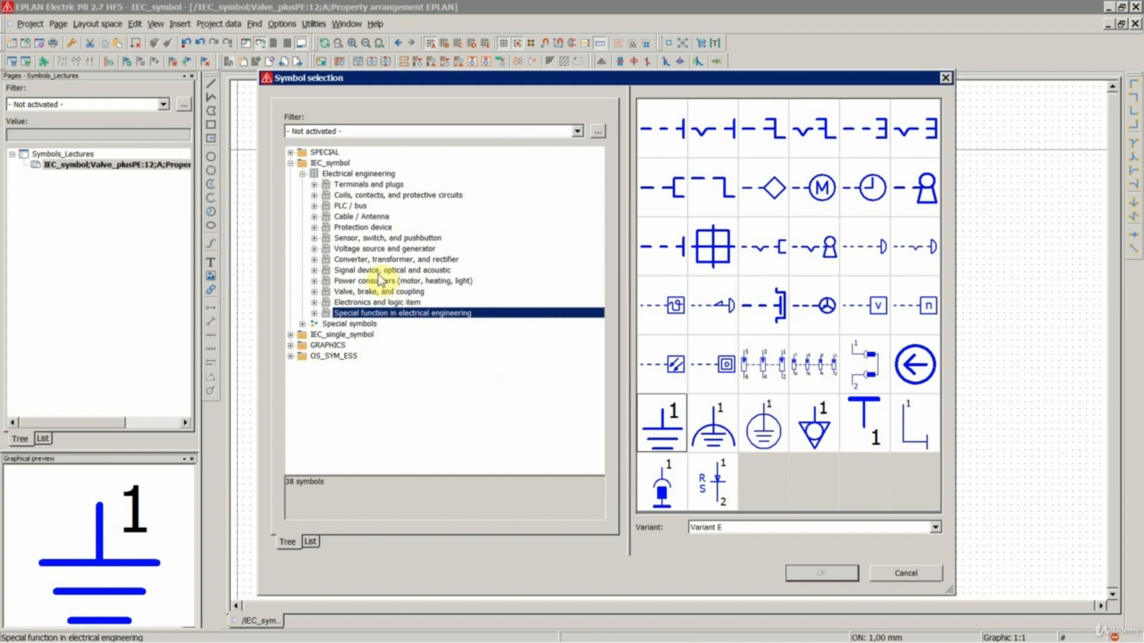
double_click(362, 228)
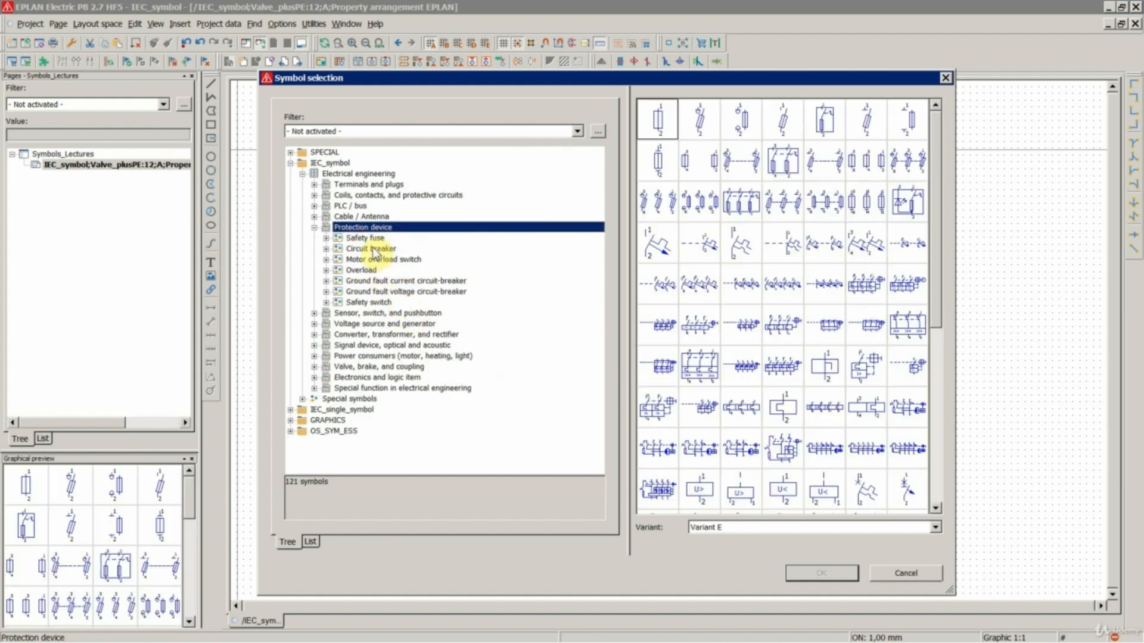
double_click(372, 249)
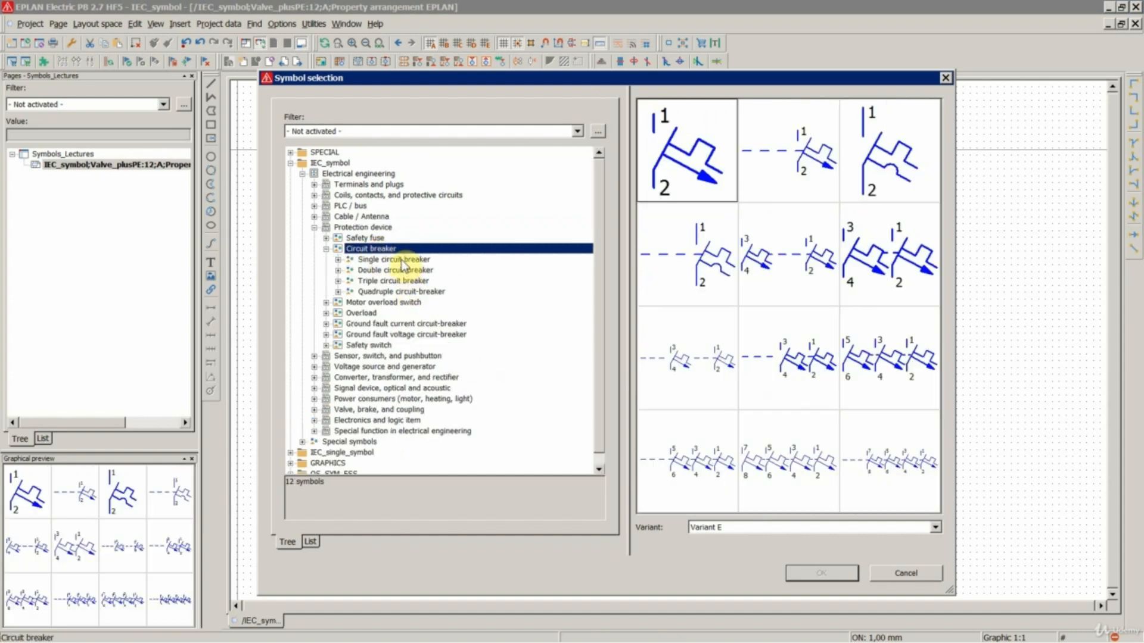
double_click(402, 260)
click(375, 271)
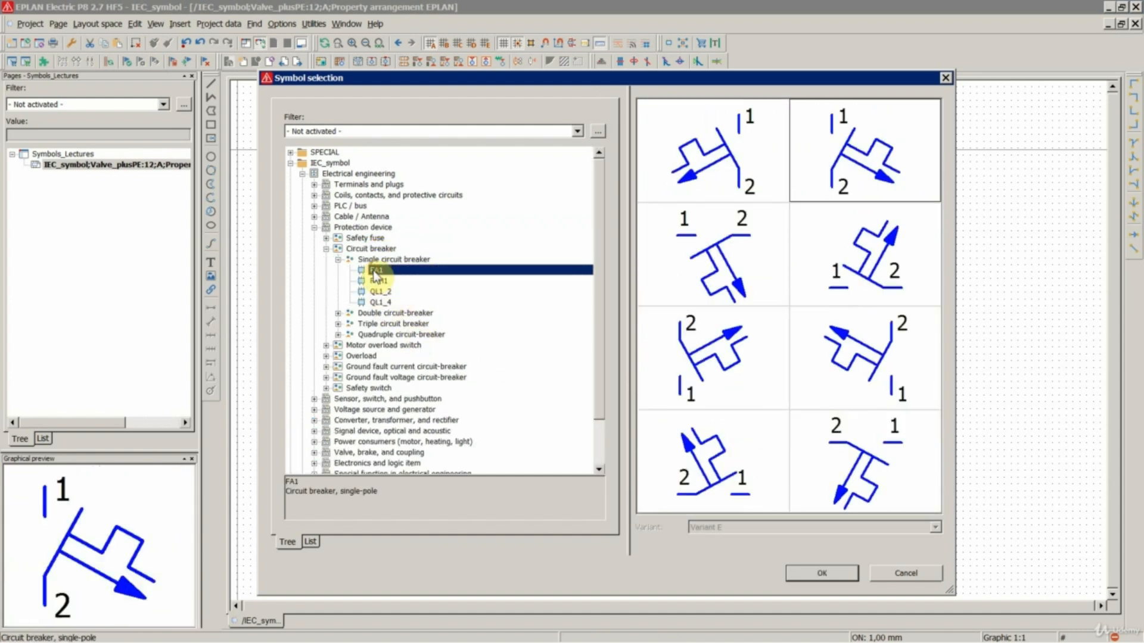
click(378, 280)
click(715, 170)
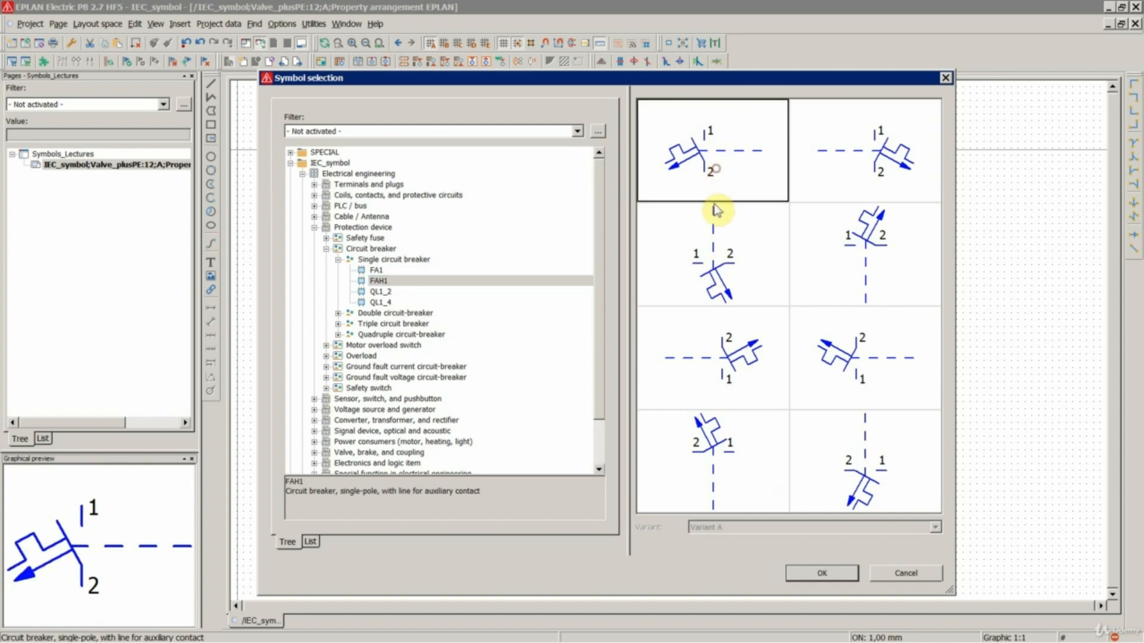
click(822, 573)
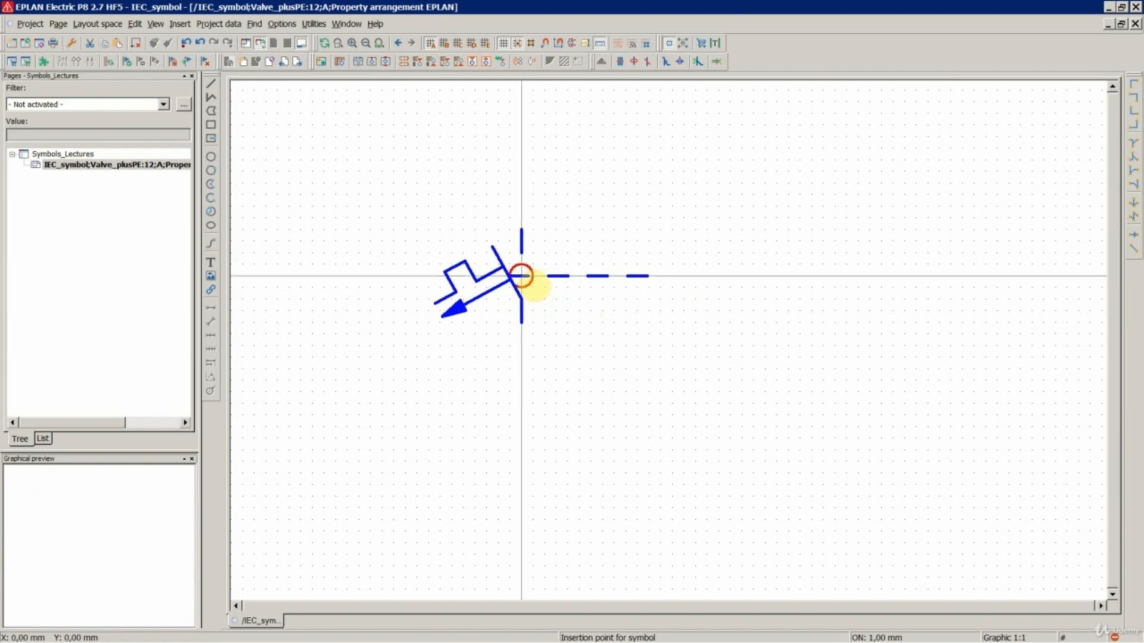
click(534, 286)
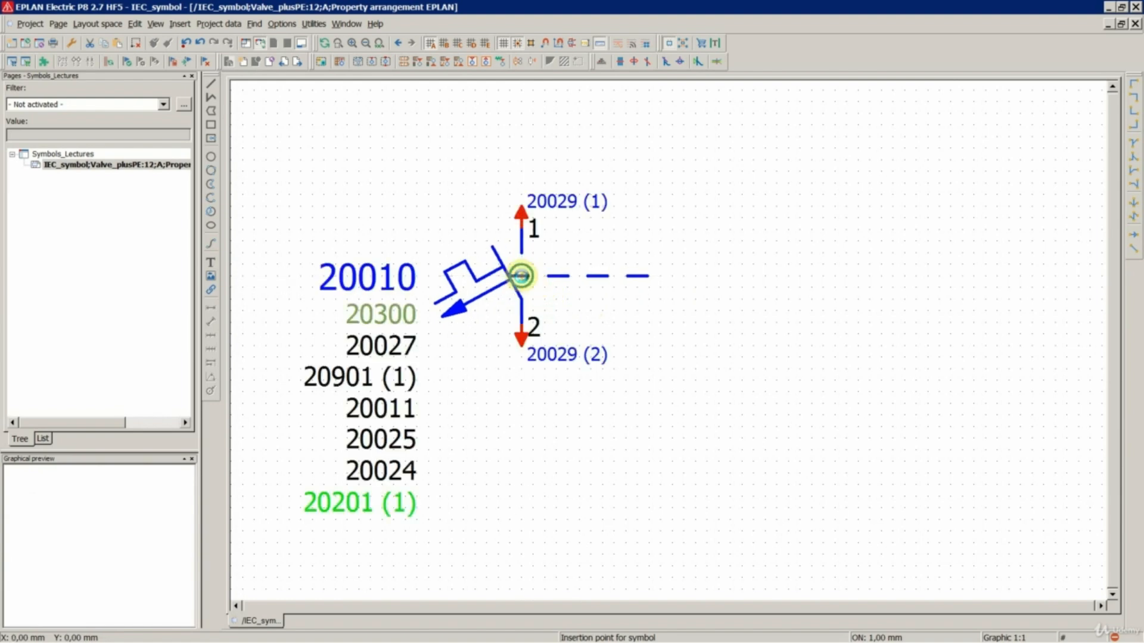
key(Escape)
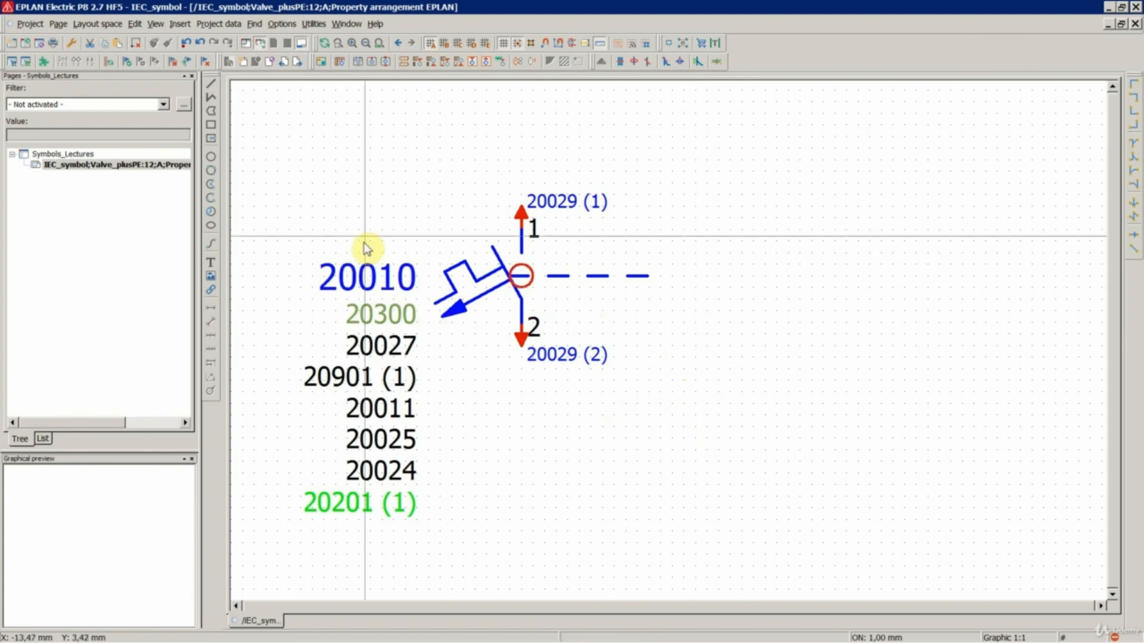
Step: Examine the group of property placeholders from 20010 to 20201 (1) beside the circuit breaker symbol
drag(377, 194, 320, 551)
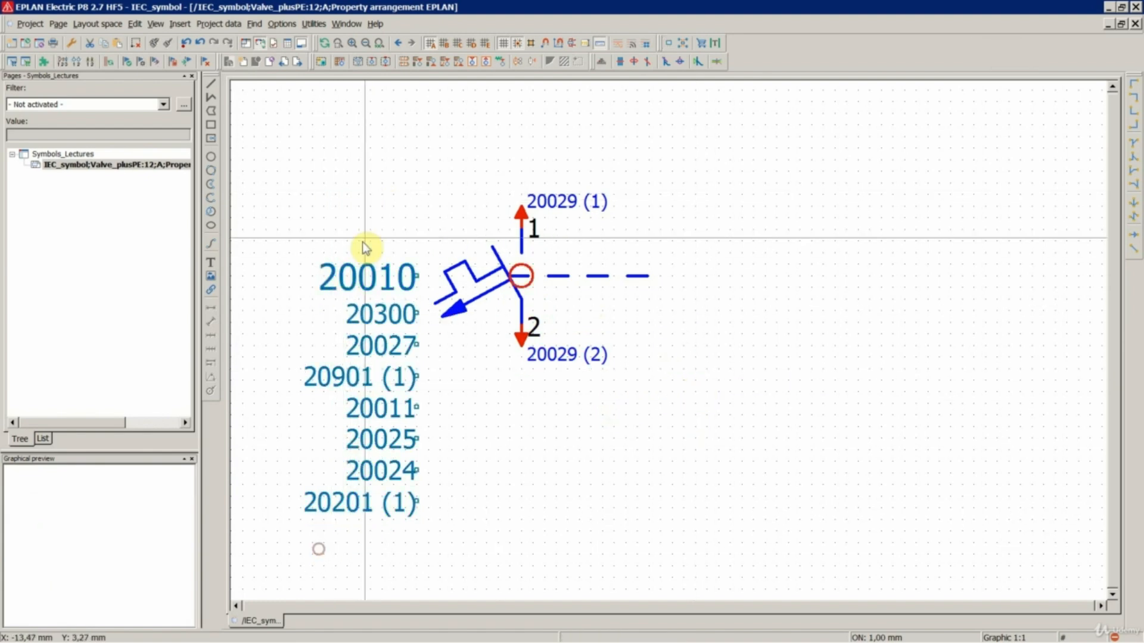
drag(381, 209, 314, 529)
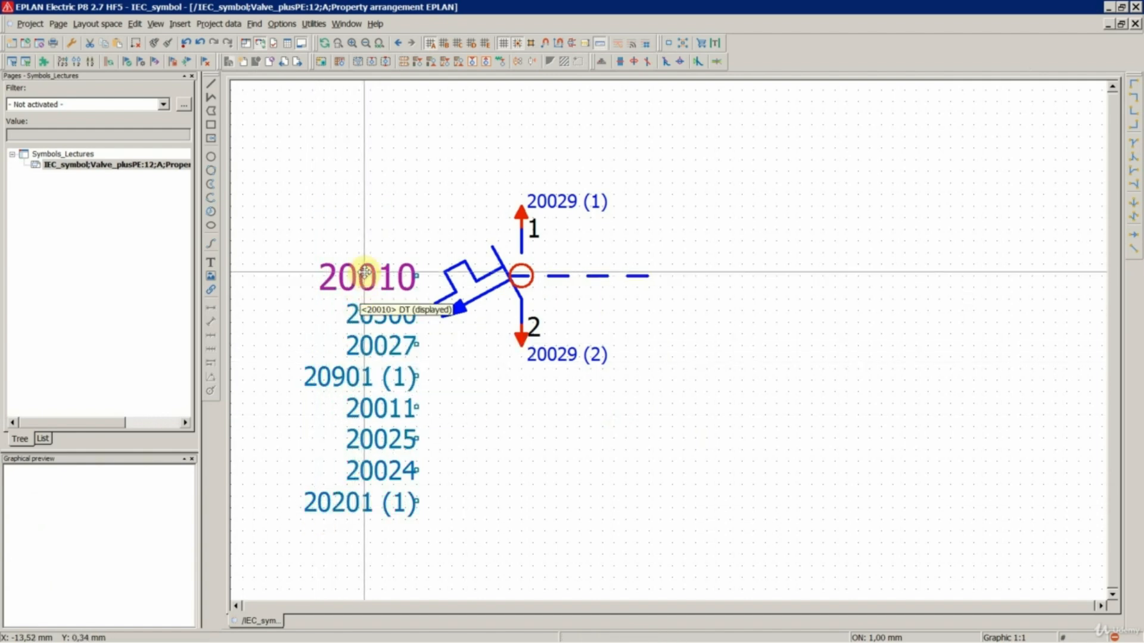
click(366, 183)
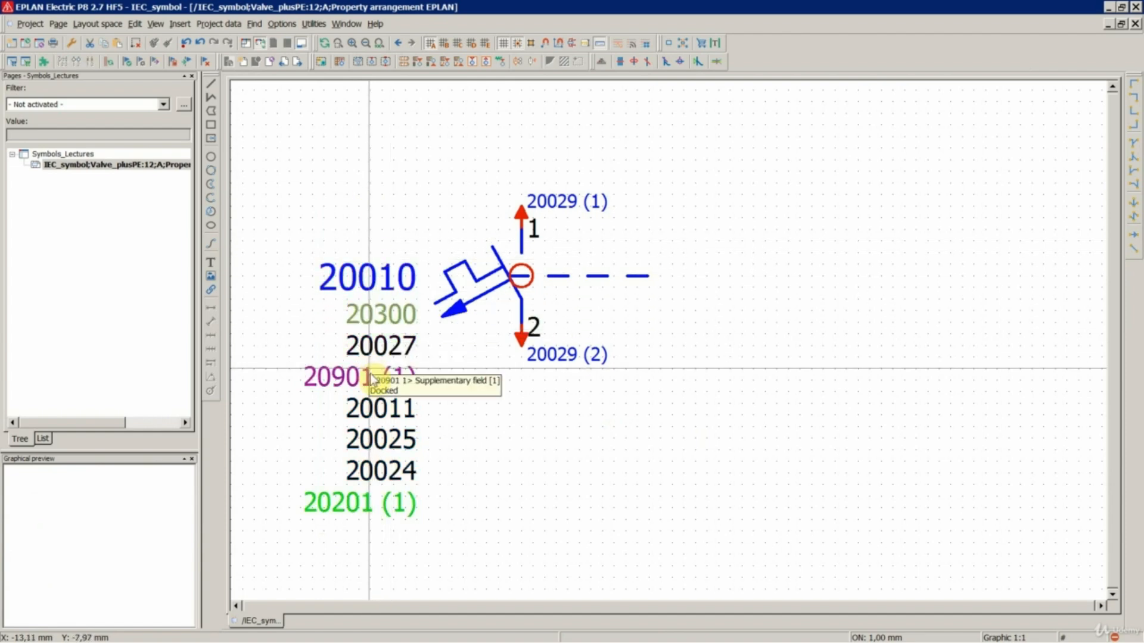
drag(370, 538, 302, 280)
click(280, 306)
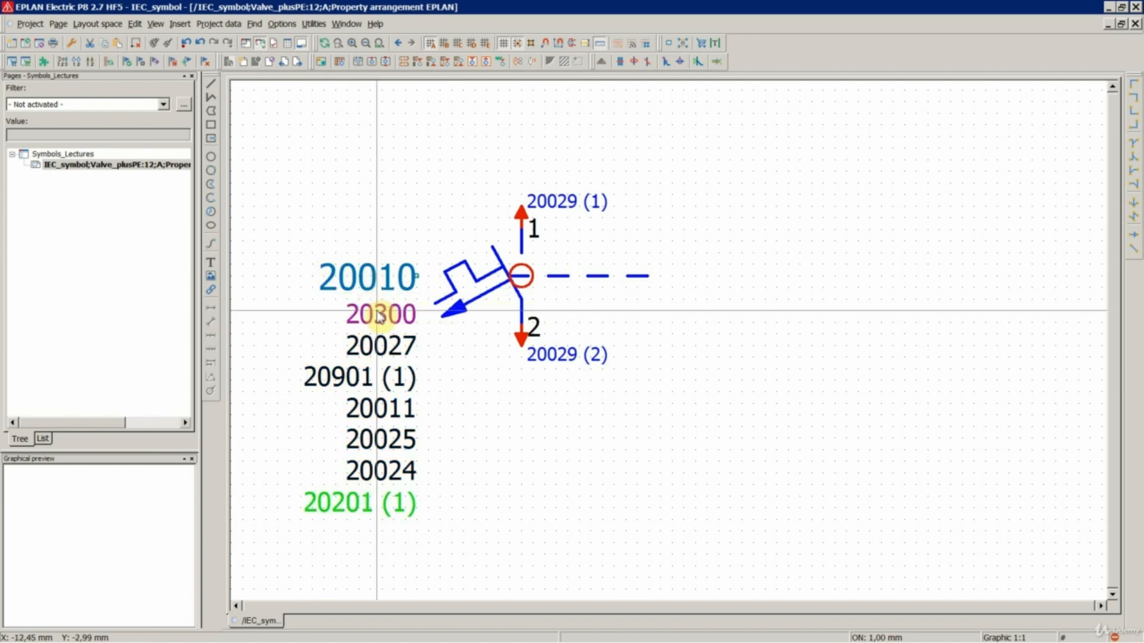
click(535, 413)
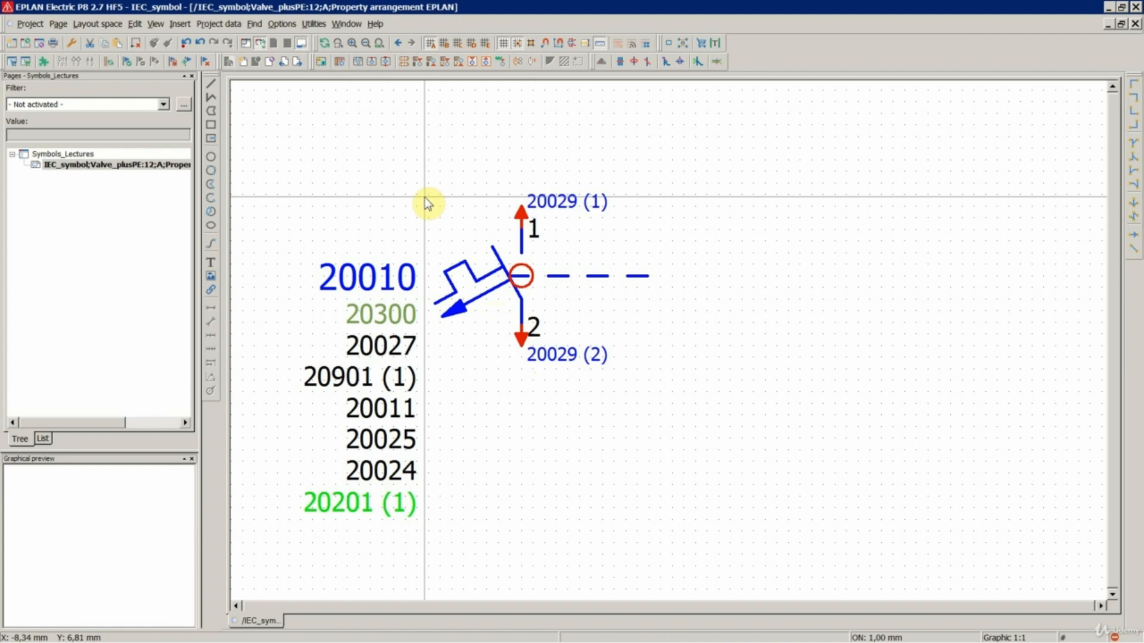
Step: Undo the circuit breaker insertion and the deletion of the original valve drawing
key(ctrl+z)
key(ctrl+z)
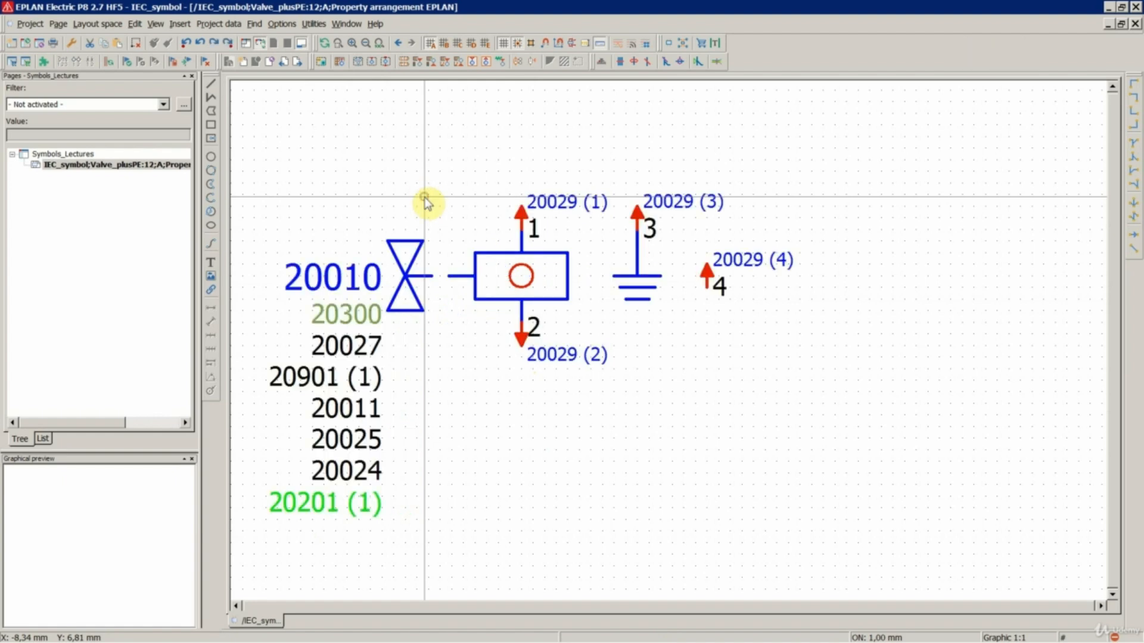
Step: Close the Valve_plusPE symbol and update the open projects with the changed master data
right_click(109, 167)
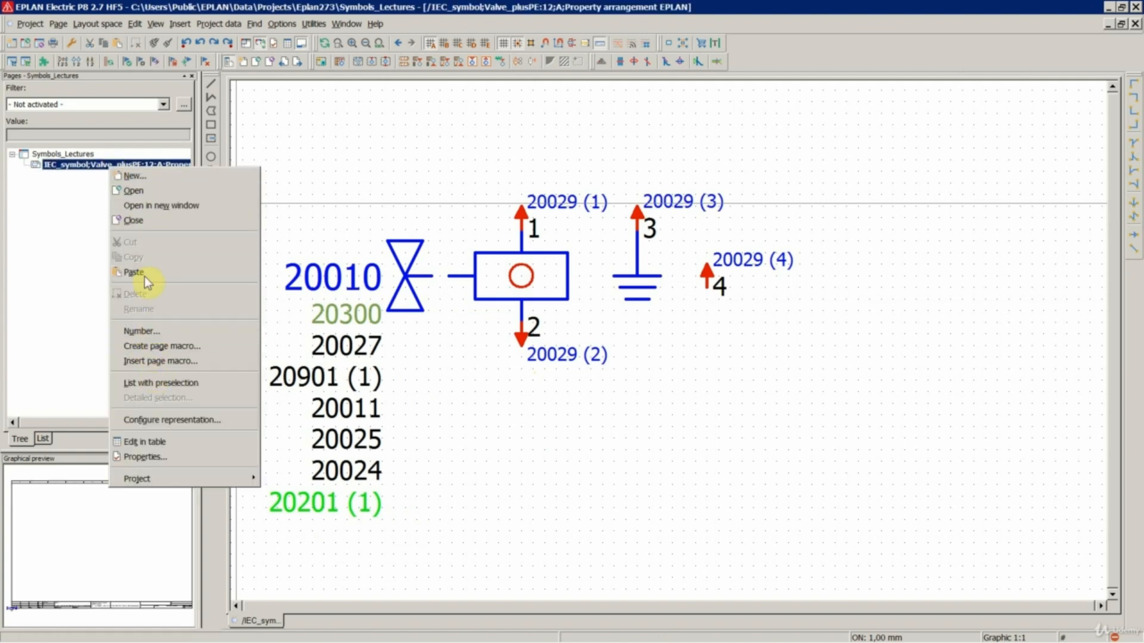
click(133, 221)
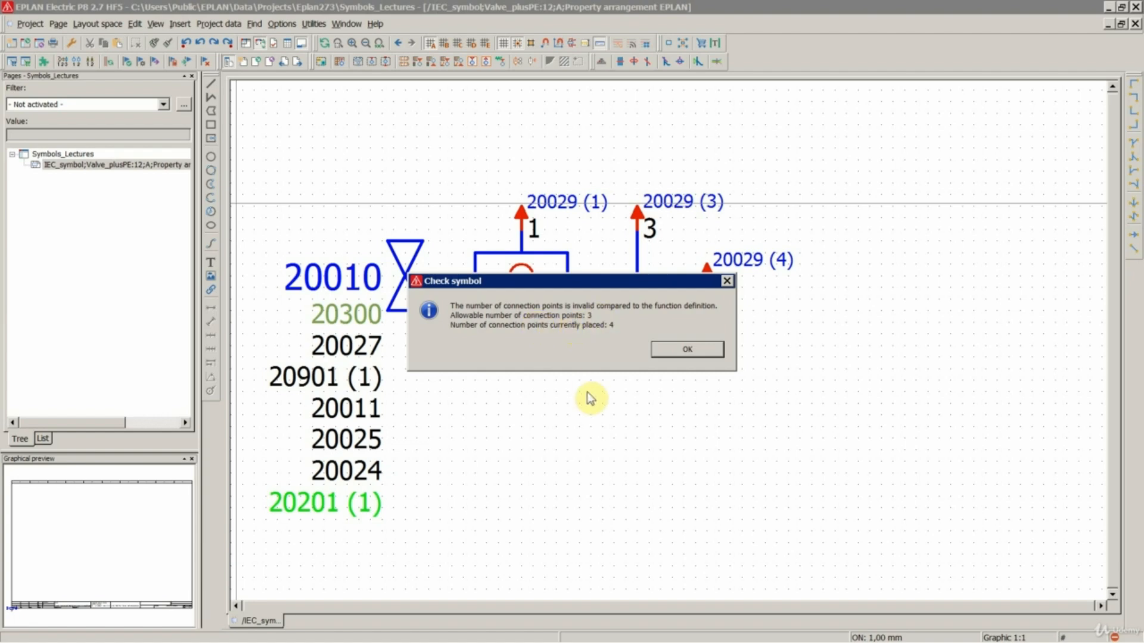
click(668, 349)
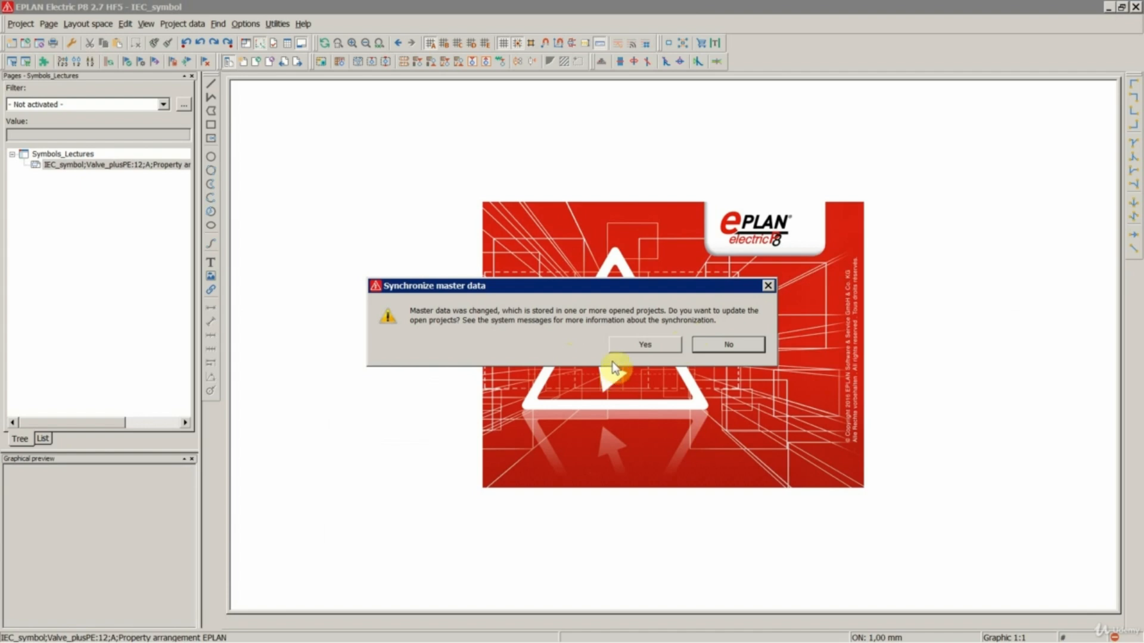
click(632, 344)
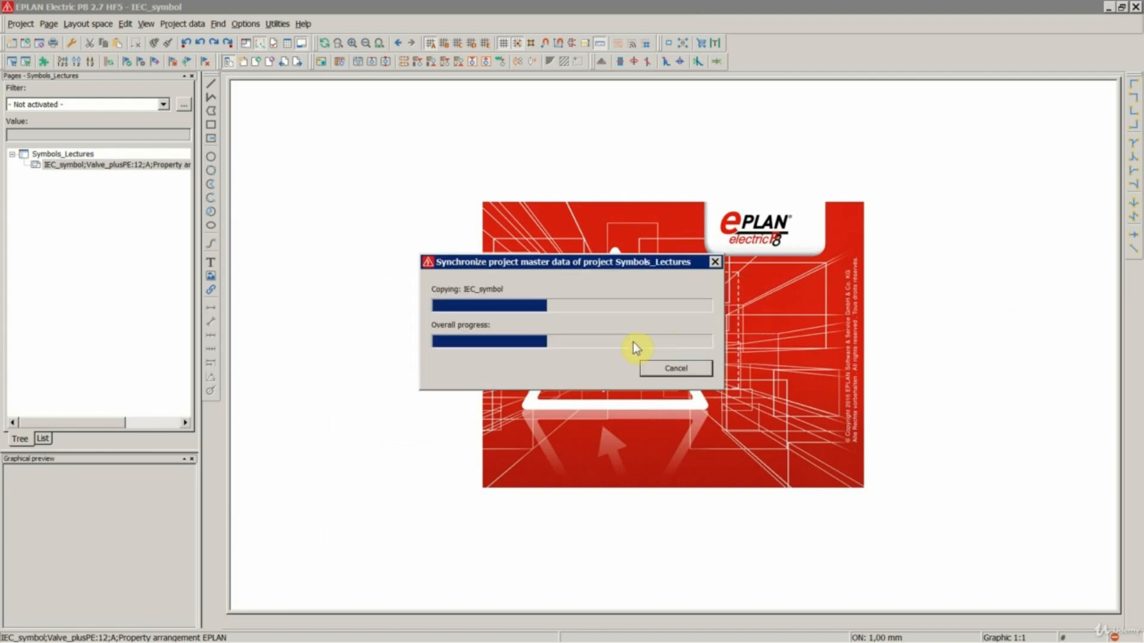
Step: Open the symbol Valve_plusPE from the valves with 3 connection points in IEC_symbol for editing
click(277, 24)
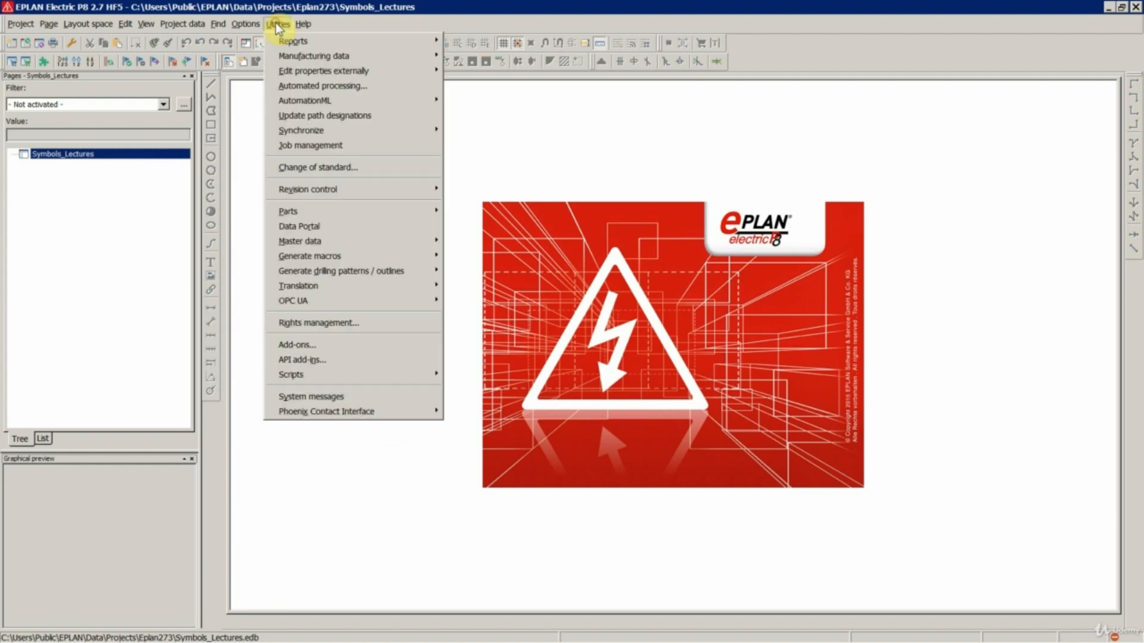
mouse_move(302, 241)
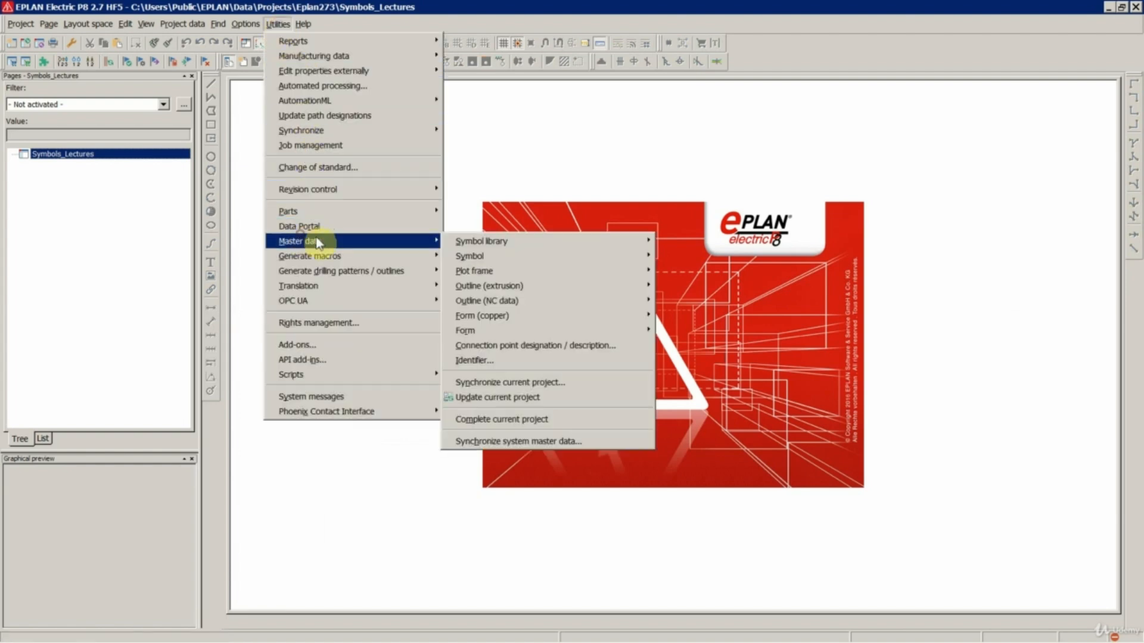
mouse_move(504, 255)
click(677, 270)
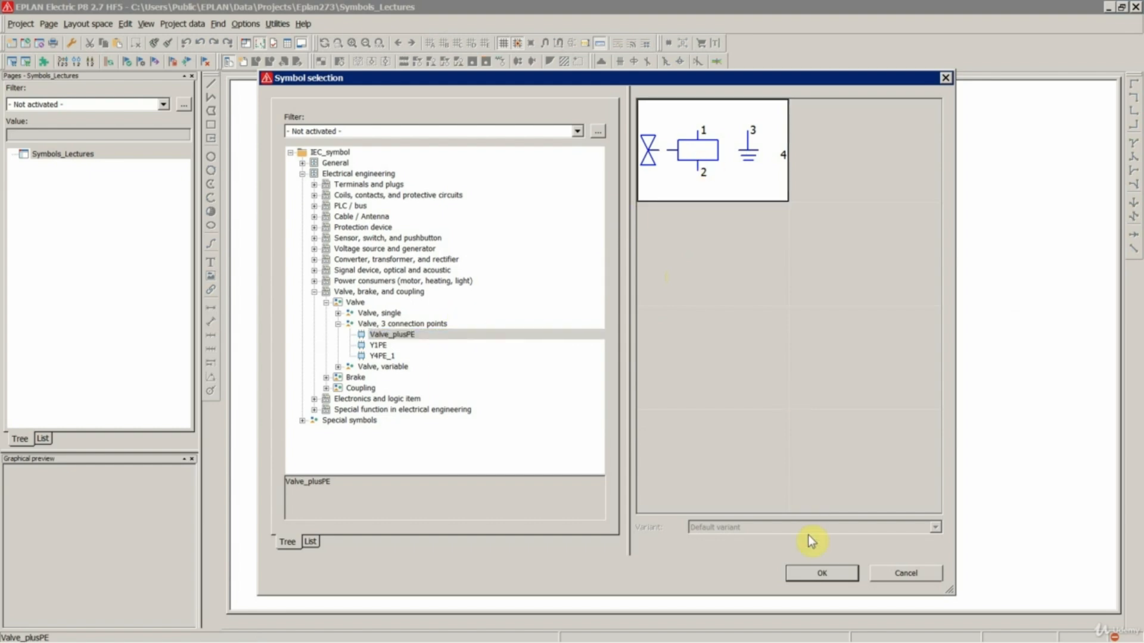
click(810, 573)
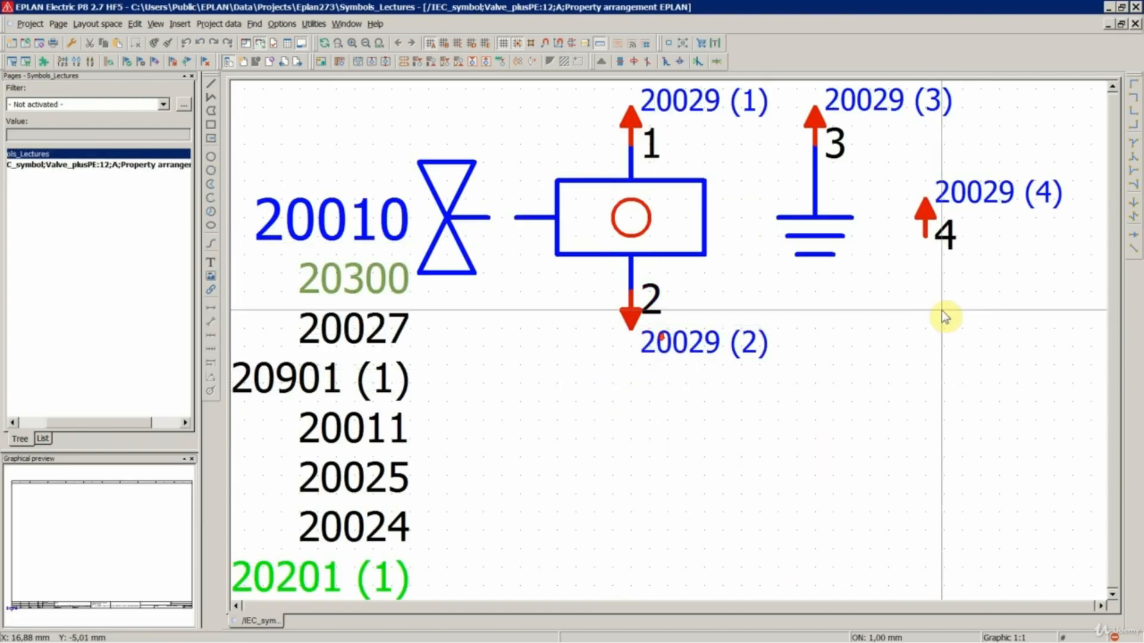
click(911, 179)
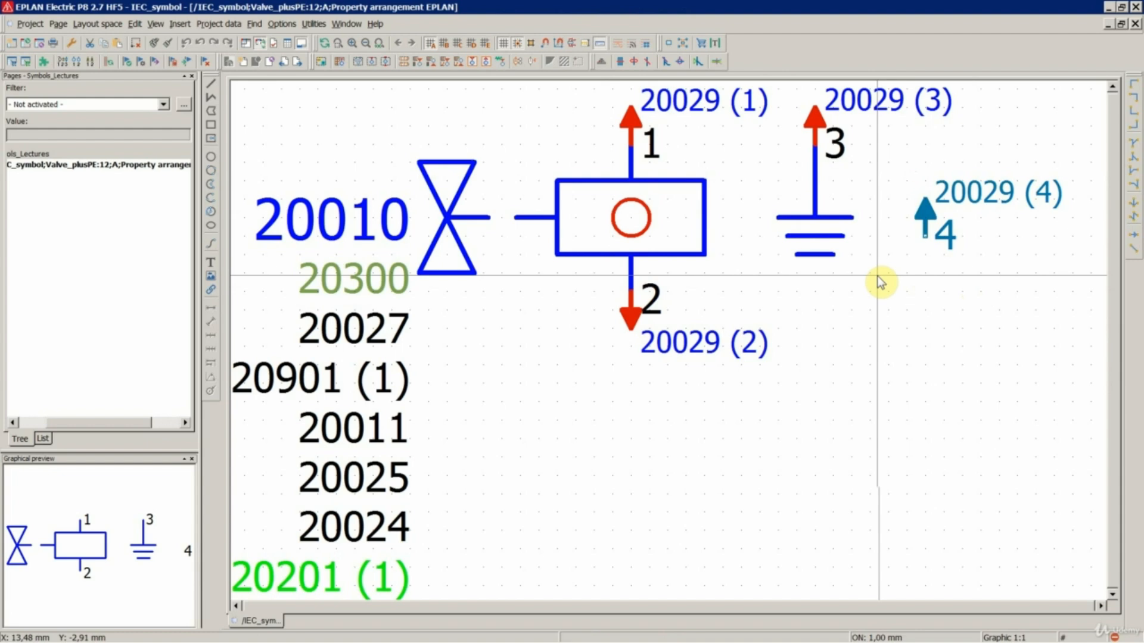
key(Delete)
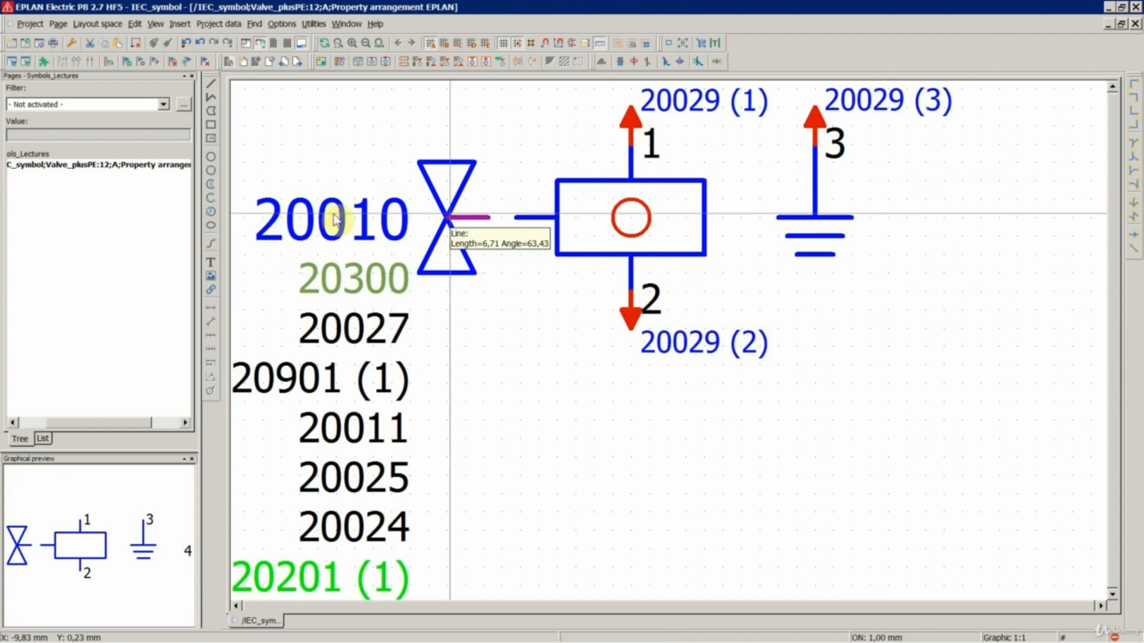
click(310, 25)
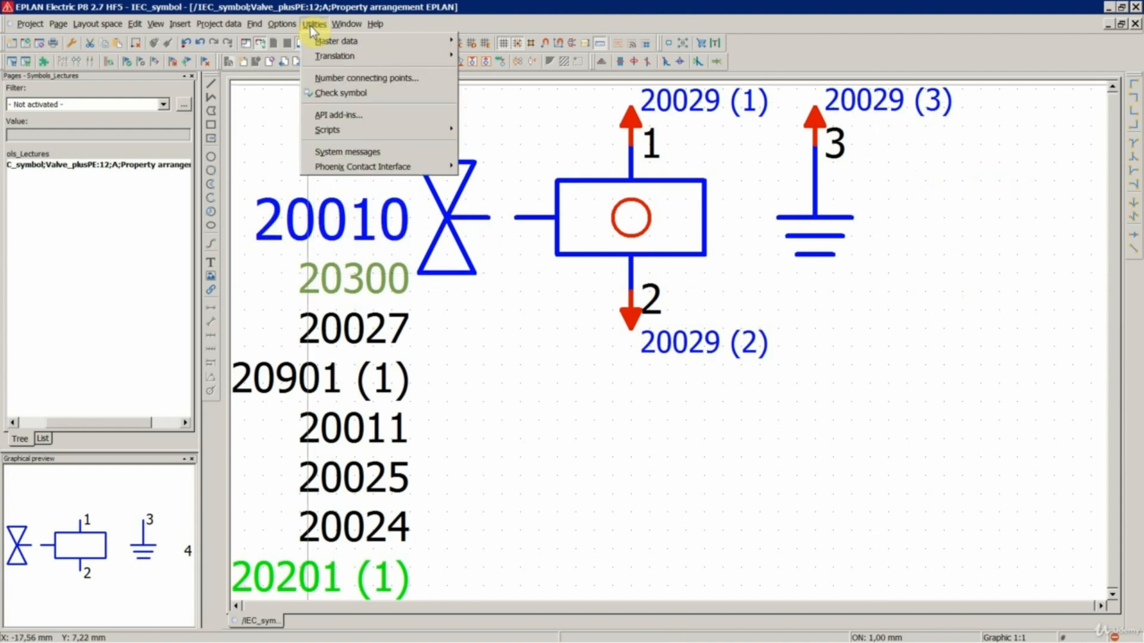
click(907, 306)
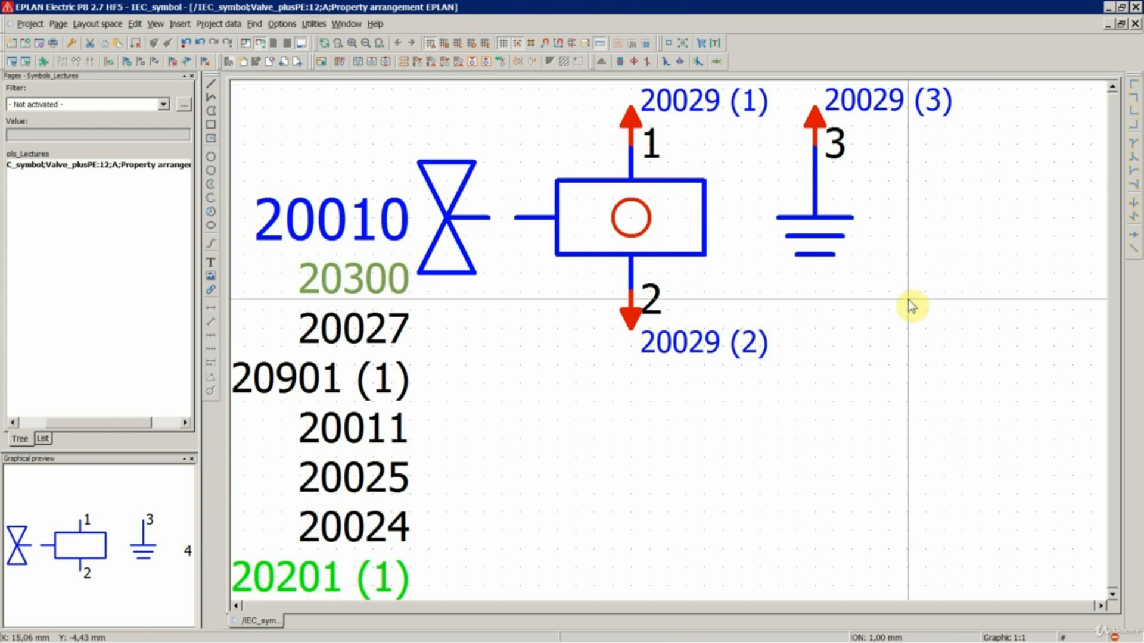
key(ctrl+z)
Step: Run the symbol check on the valve drawing and delete the surplus connection point 4
click(940, 215)
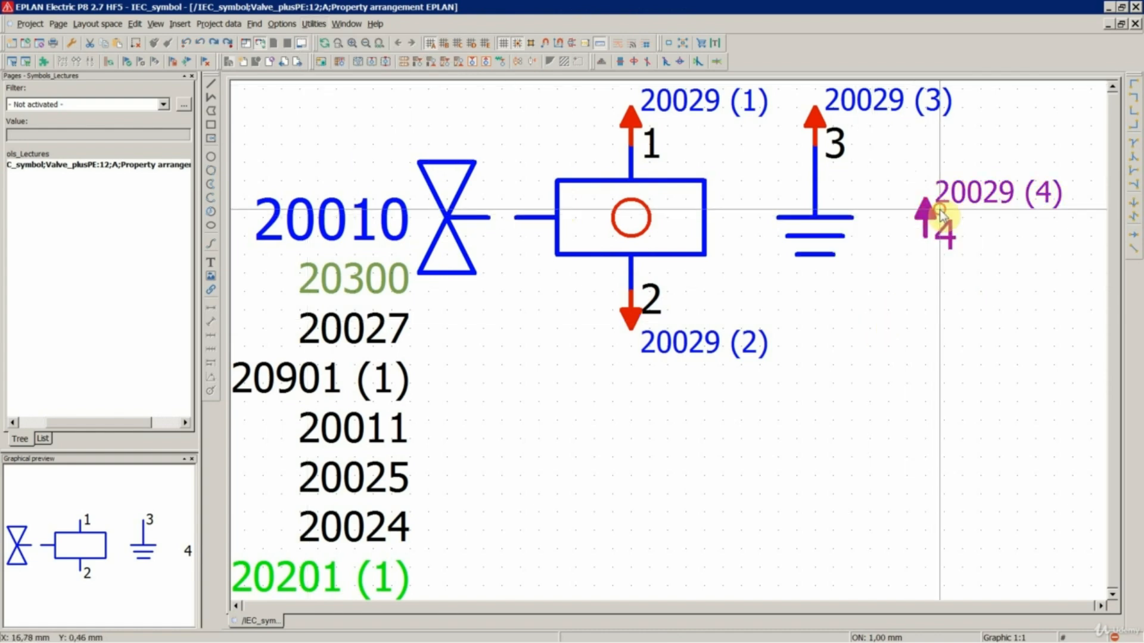
click(314, 23)
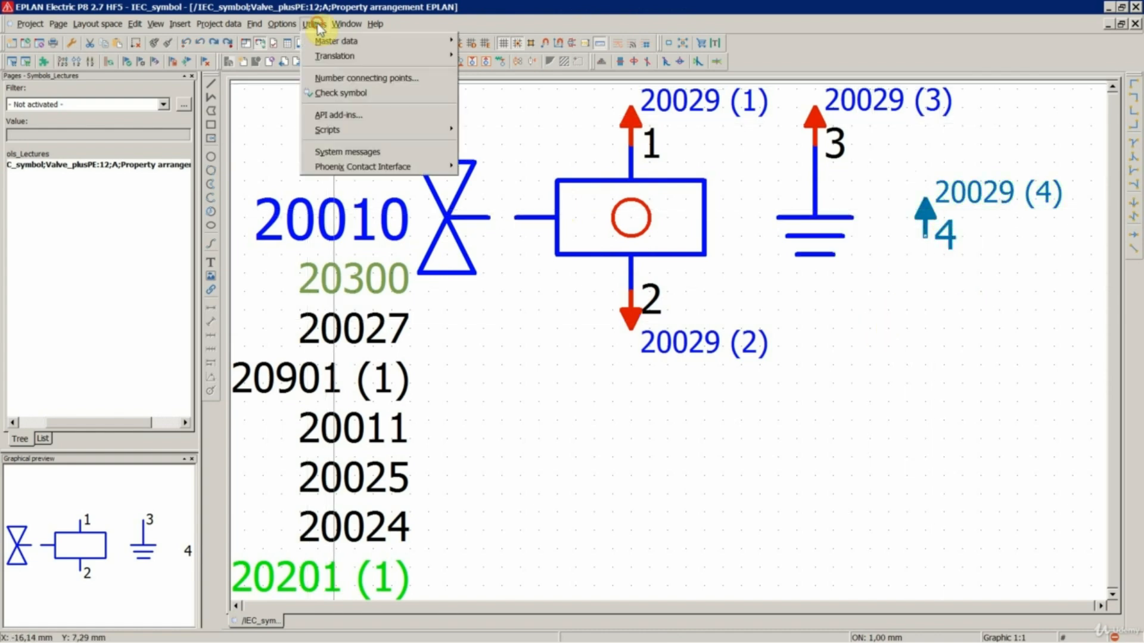
click(340, 95)
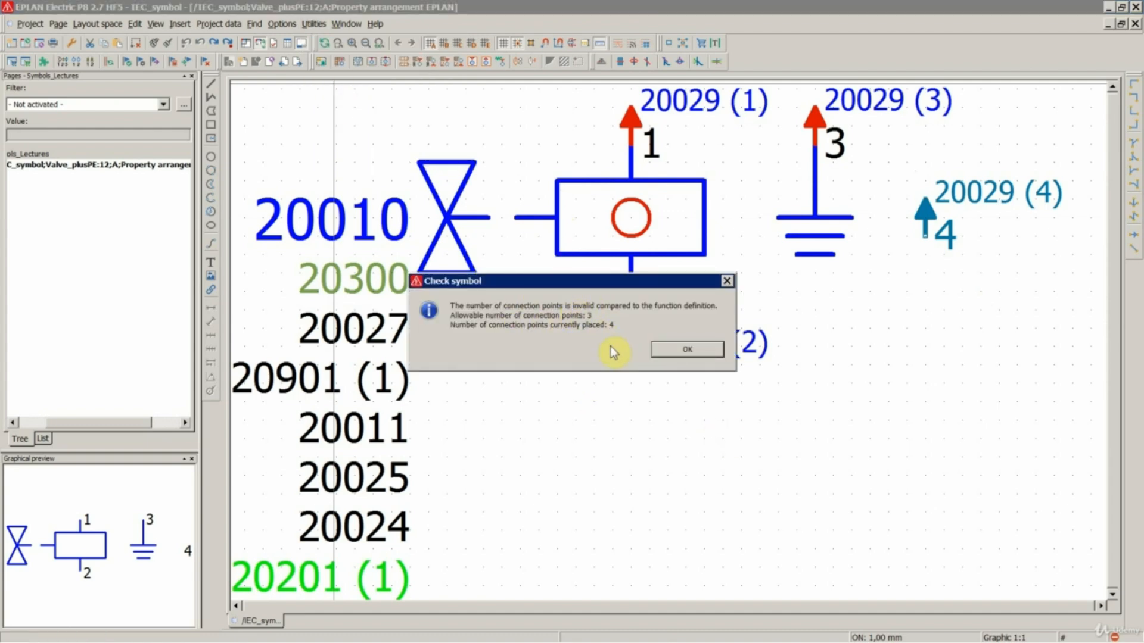
click(667, 348)
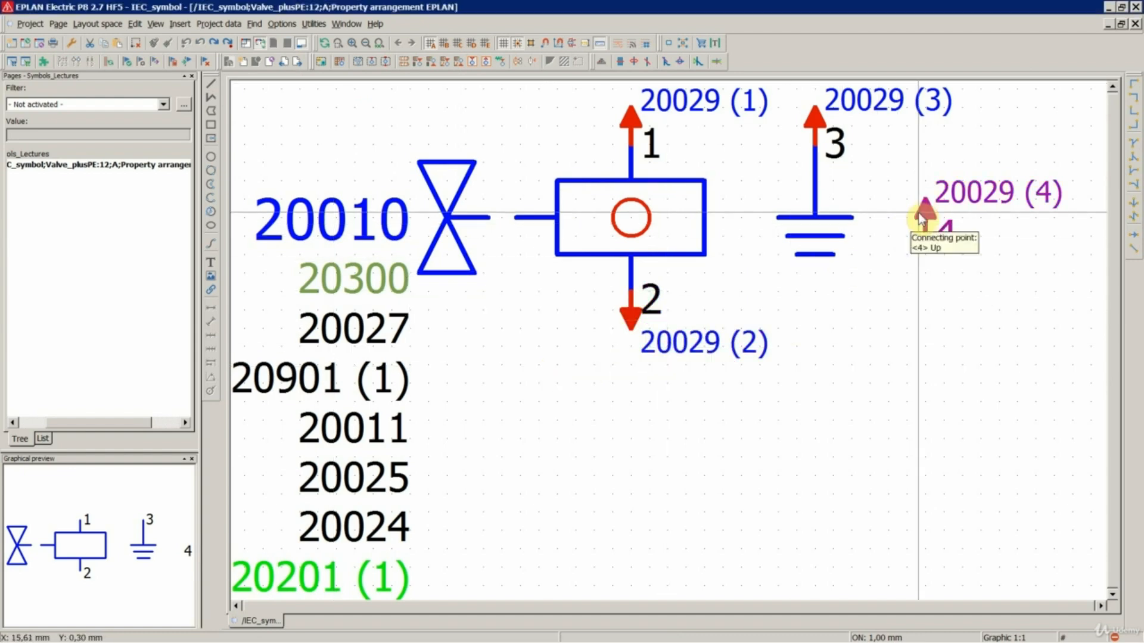
key(Delete)
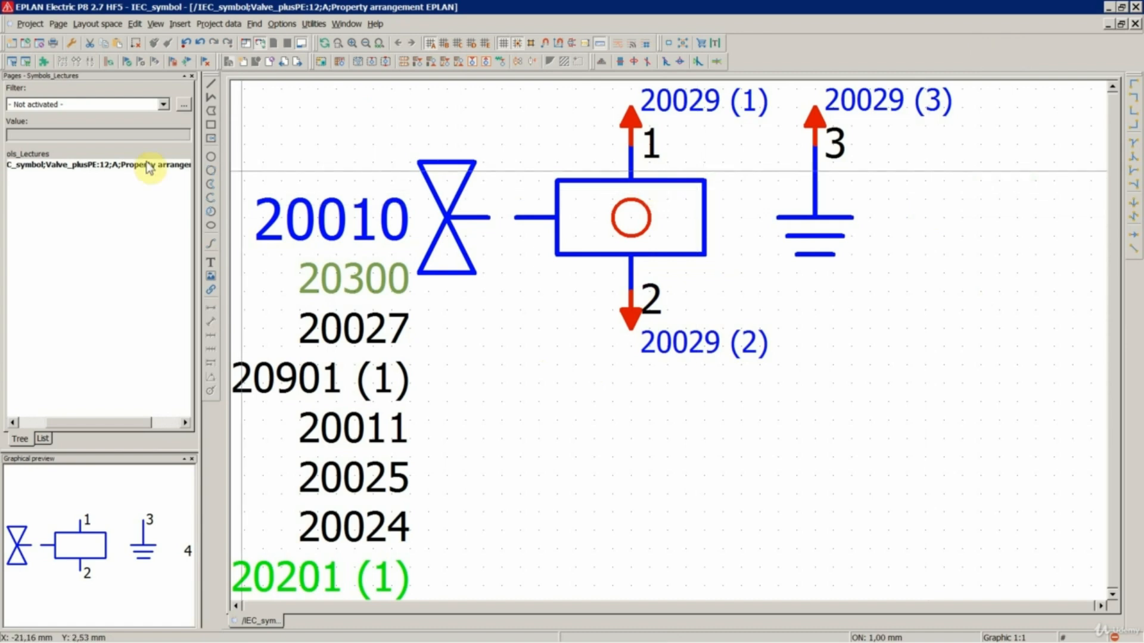
Step: Close the corrected Valve_plusPE symbol and synchronize its changed master data into the open projects
click(20, 438)
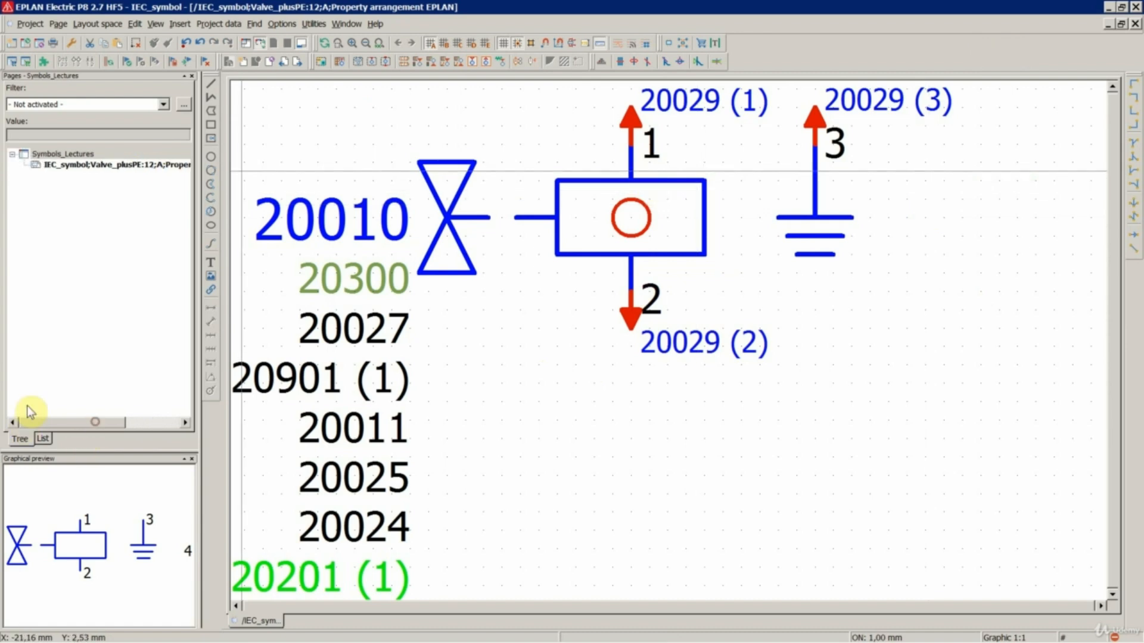
right_click(97, 168)
click(118, 216)
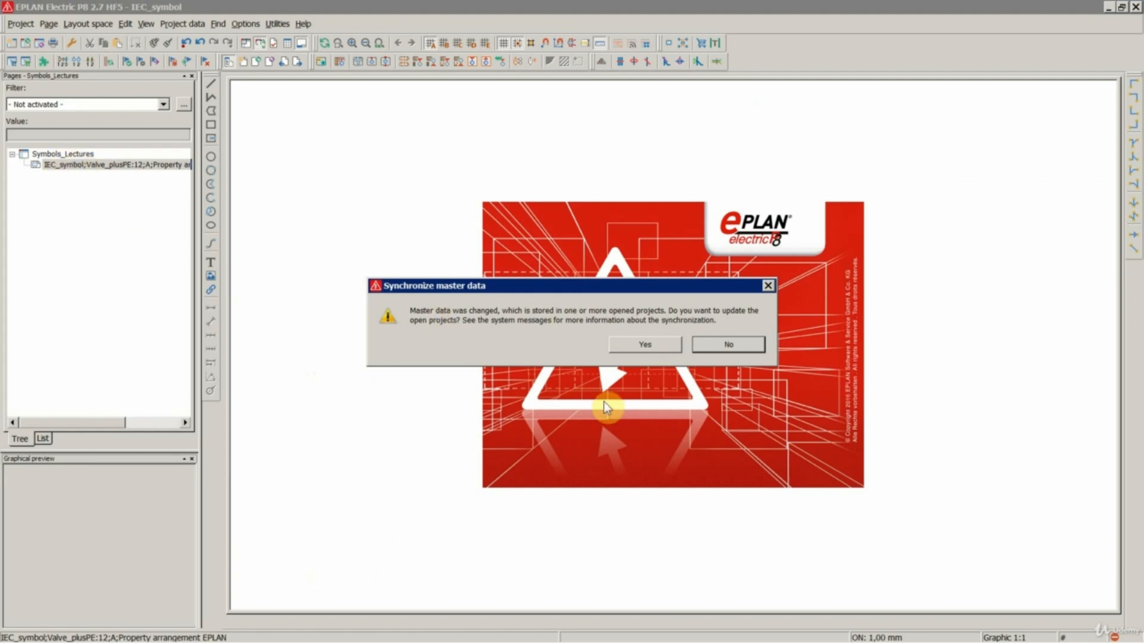
click(645, 346)
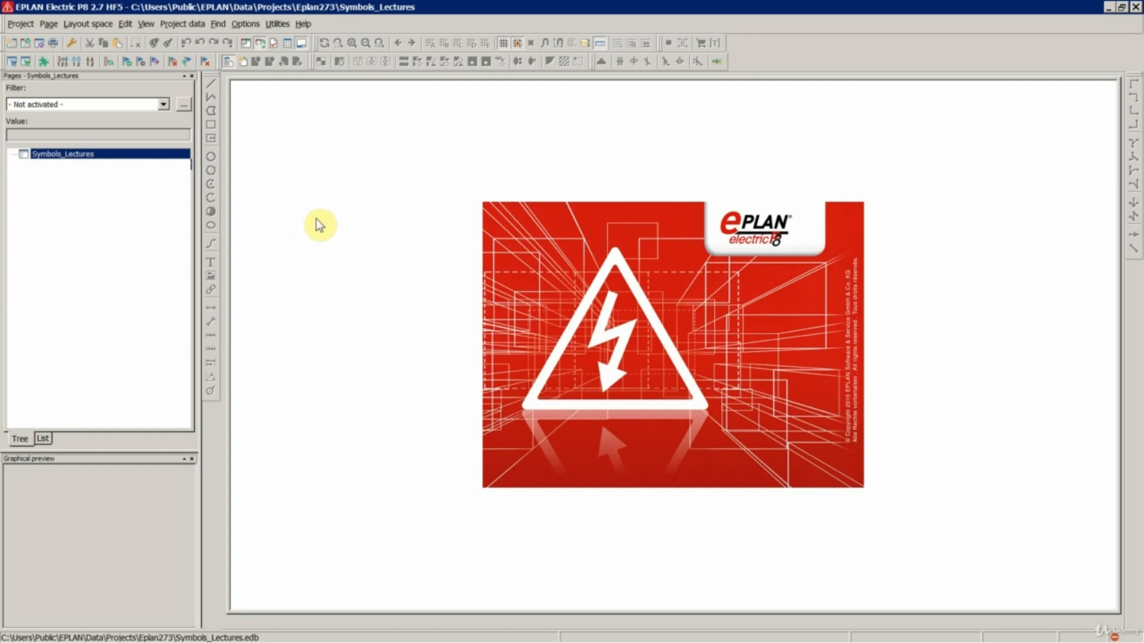
Step: Create a symbol library named Student1_SymbolLibrary.slk in the Eplan273 folder, replacing the existing file
click(281, 26)
mouse_move(298, 243)
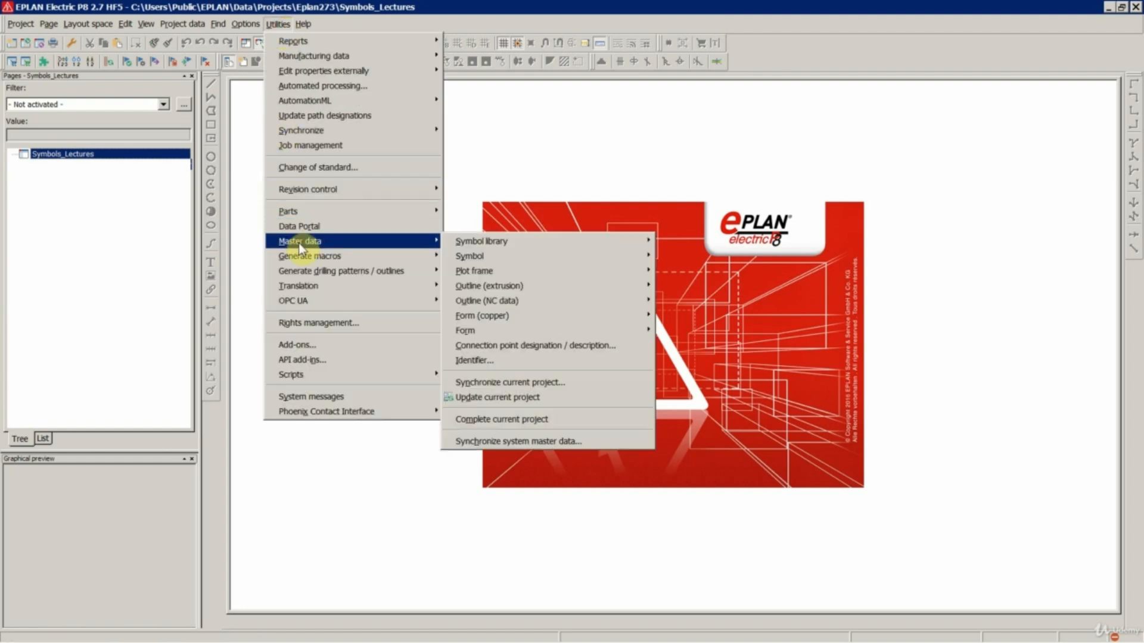
mouse_move(497, 241)
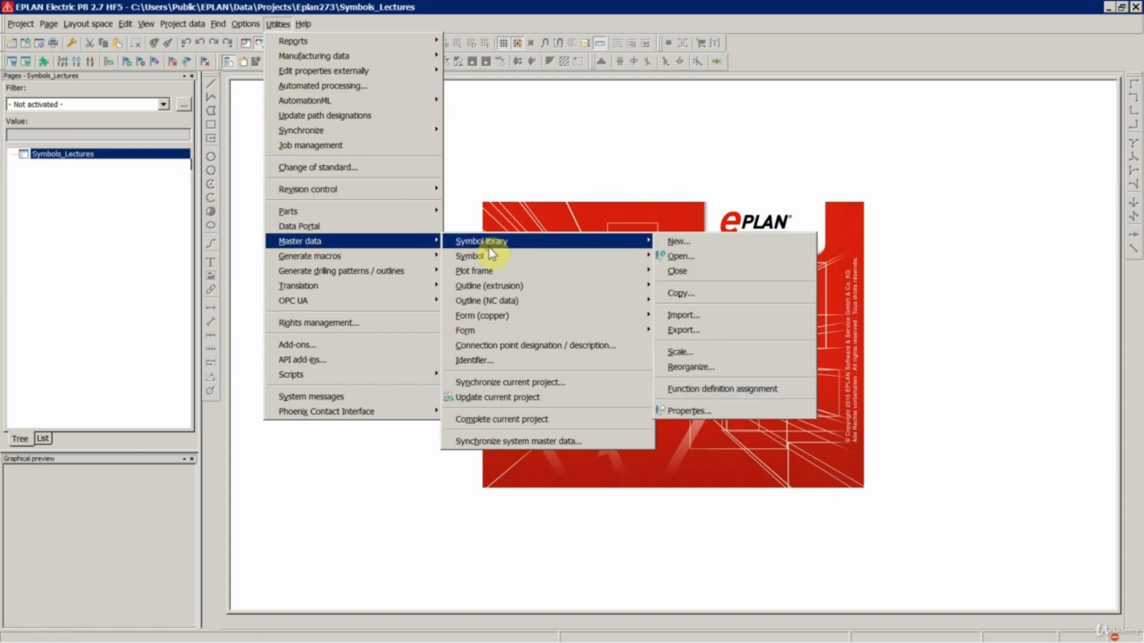
click(679, 242)
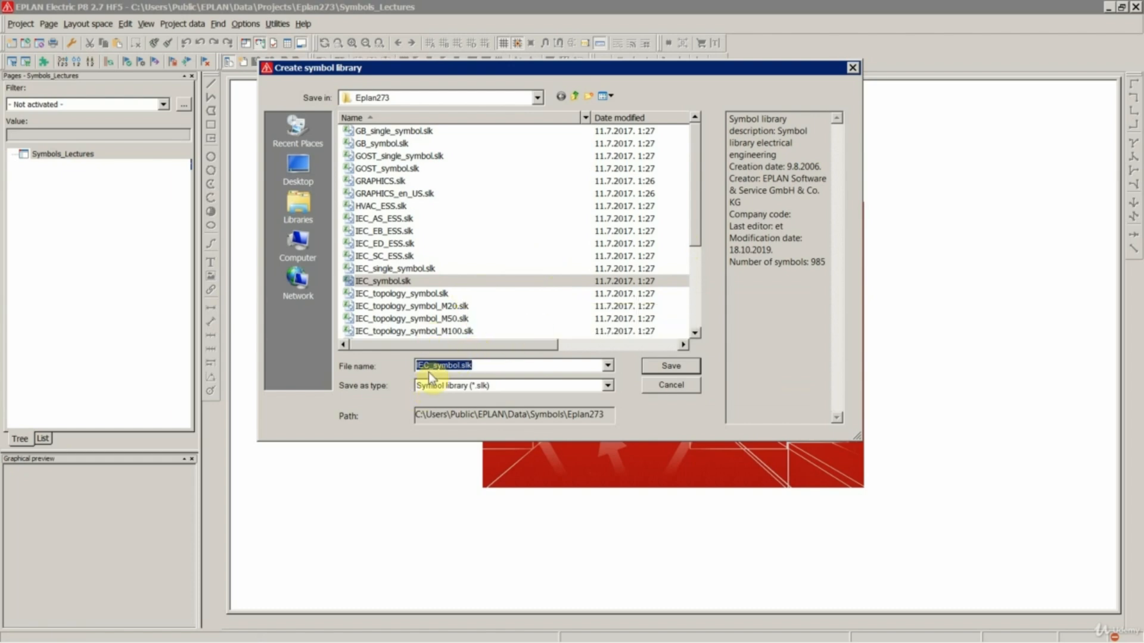
drag(693, 220, 698, 311)
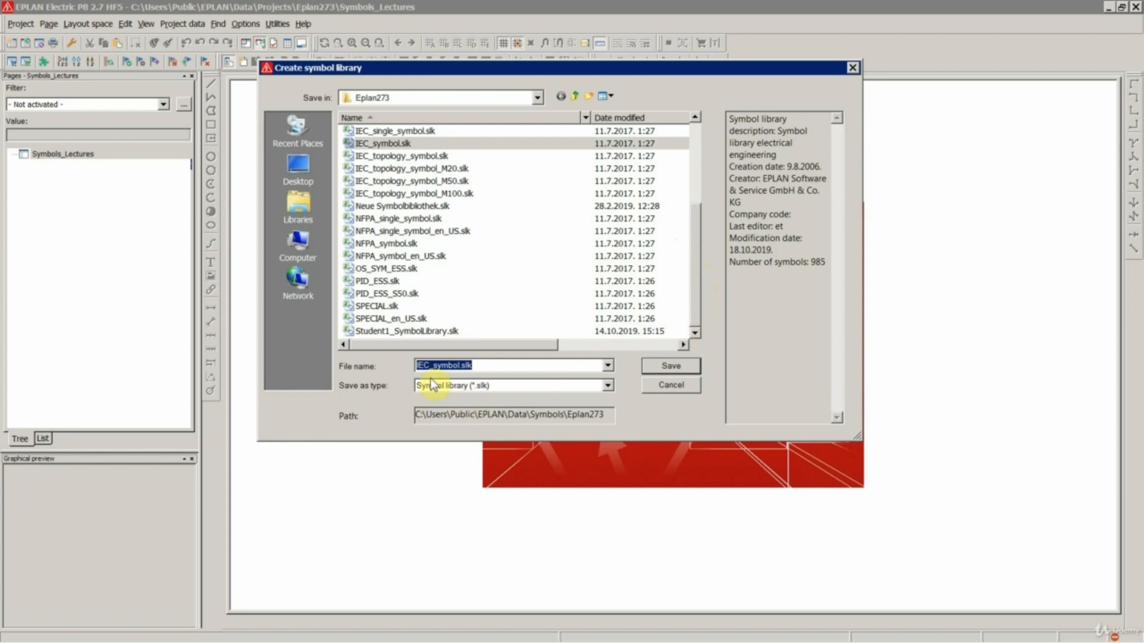
click(409, 332)
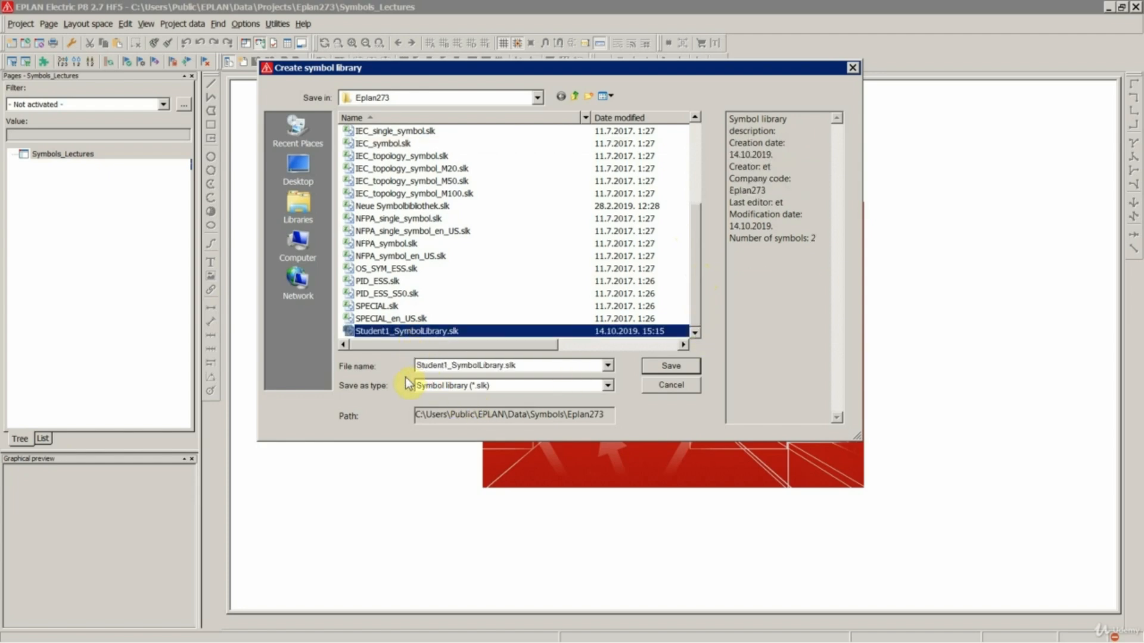
click(661, 370)
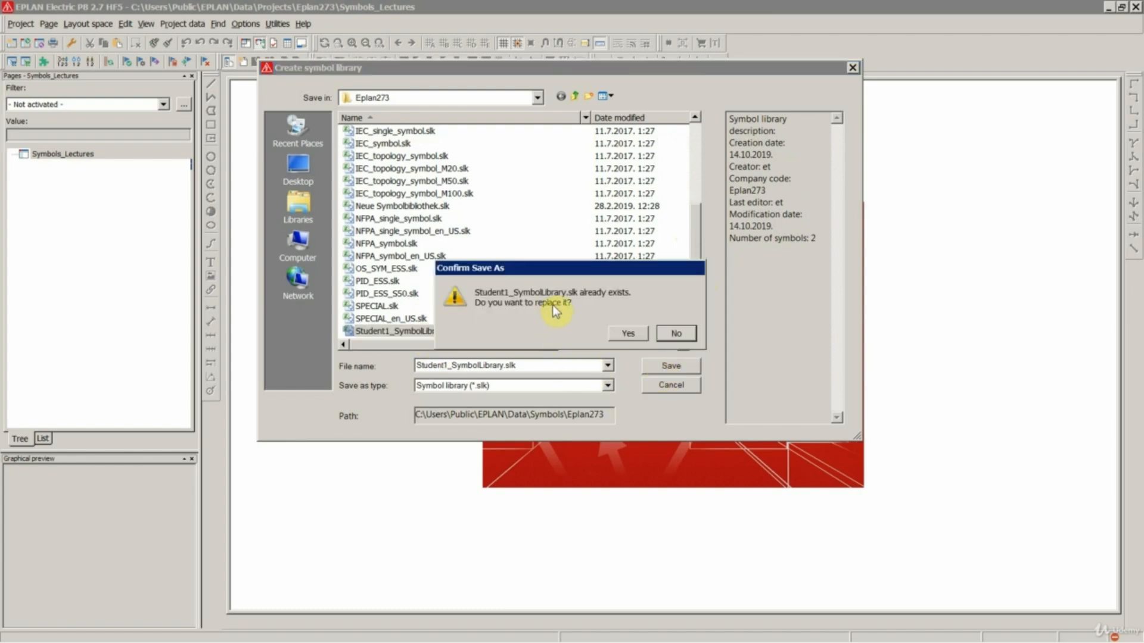
click(628, 332)
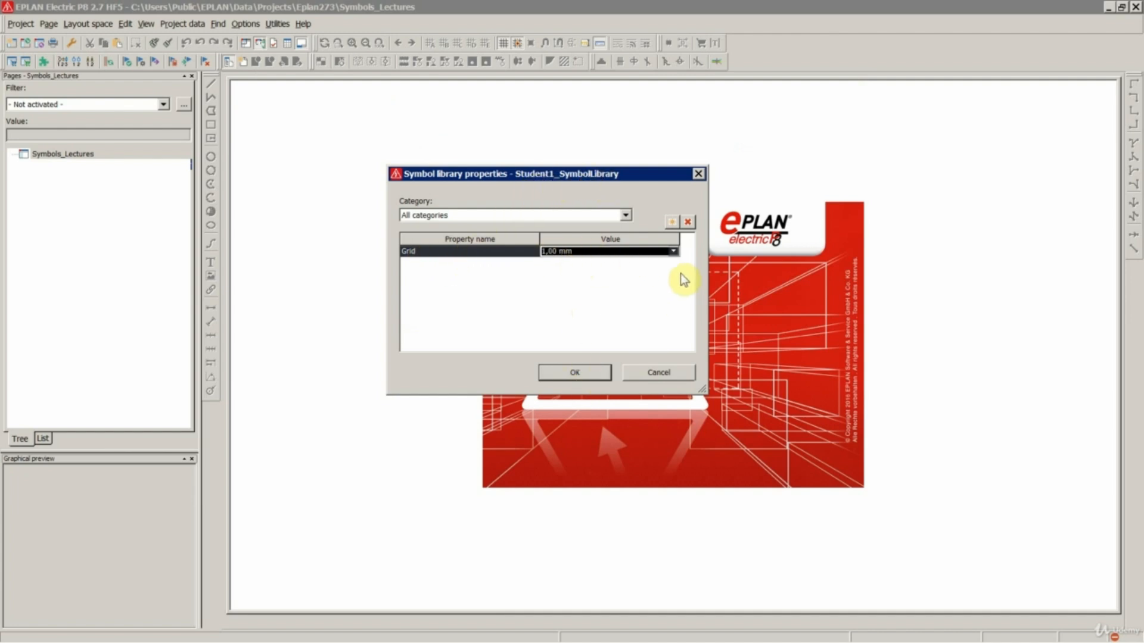
Step: Set the grid of Student1_SymbolLibrary to 2,00 mm and accept the library properties
click(673, 251)
click(557, 280)
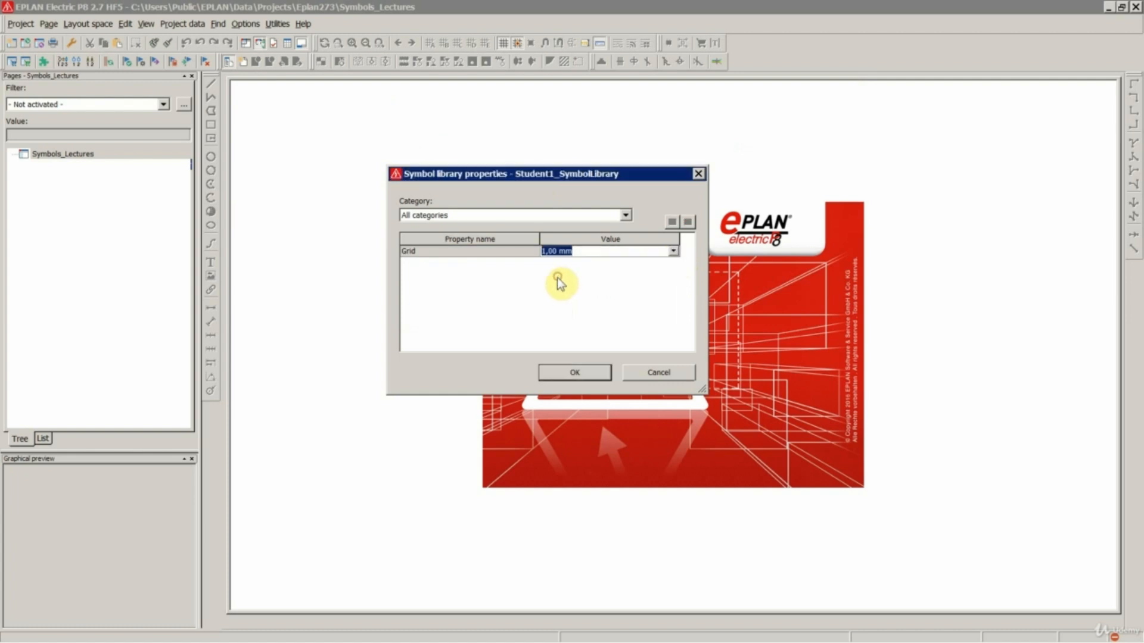
click(674, 251)
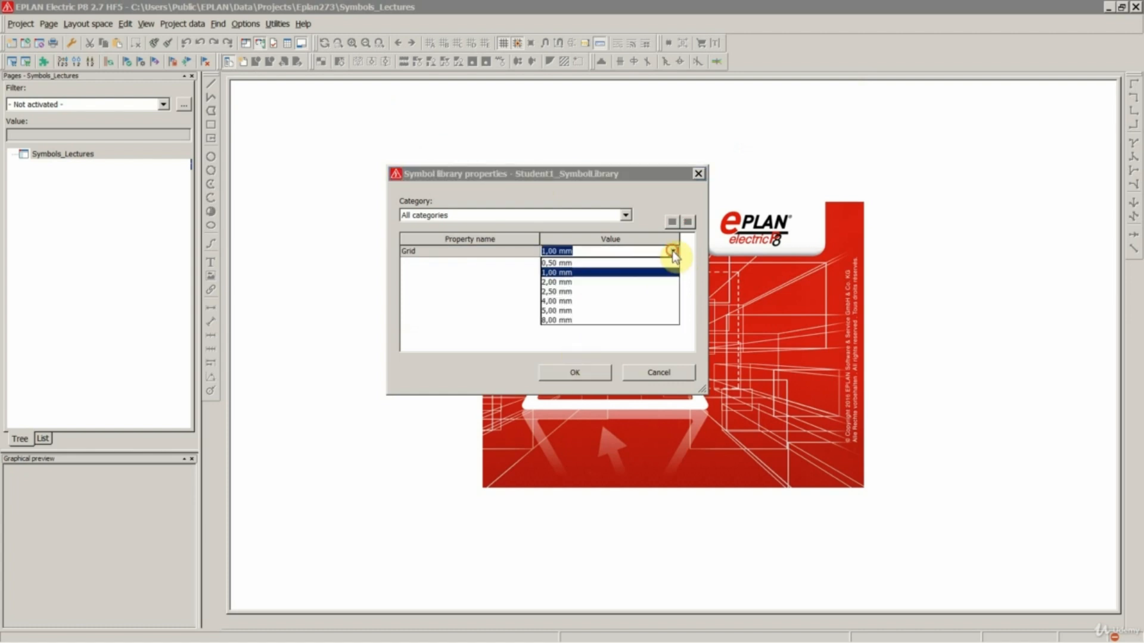
click(564, 283)
click(577, 372)
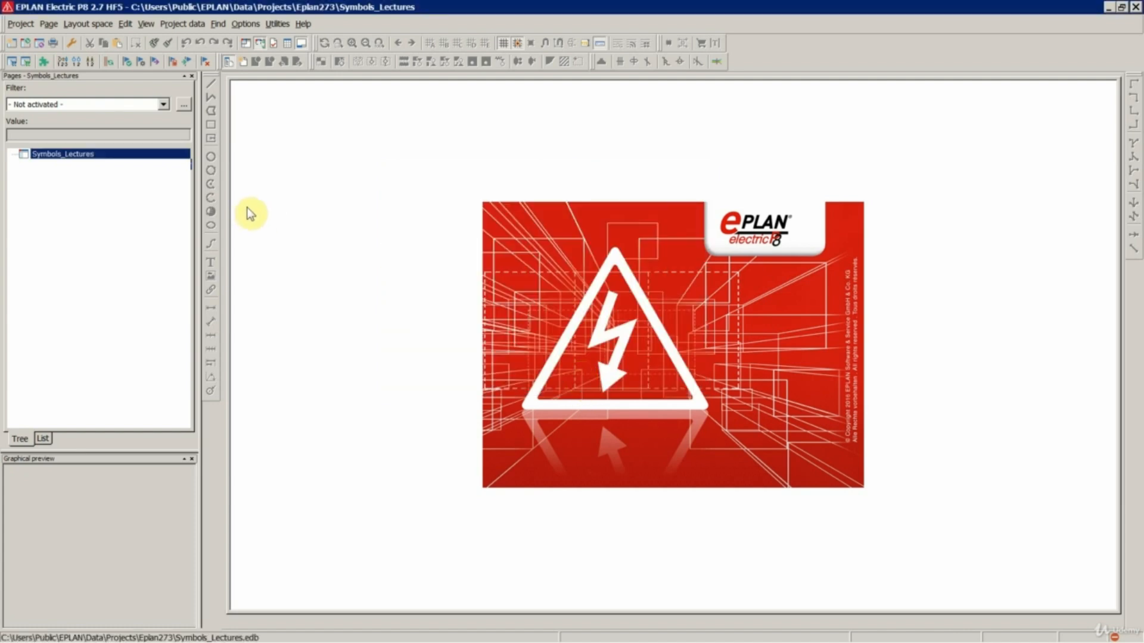
Step: Open the symbol library Student1_SymbolLibrary.slk from the Eplan273 folder
click(278, 24)
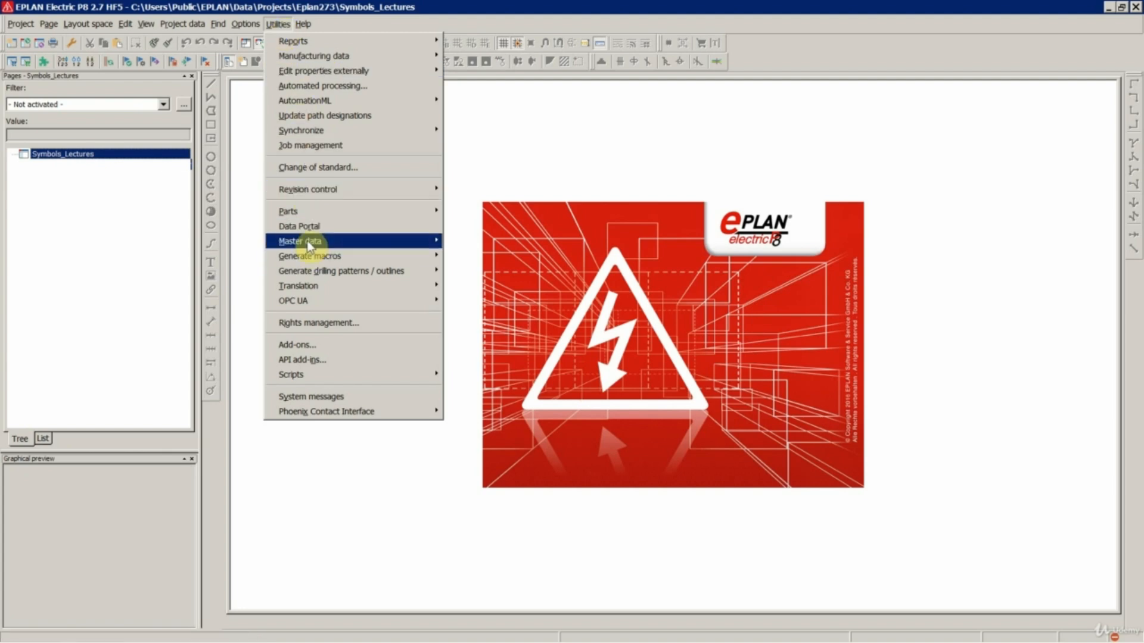
mouse_move(306, 241)
mouse_move(476, 241)
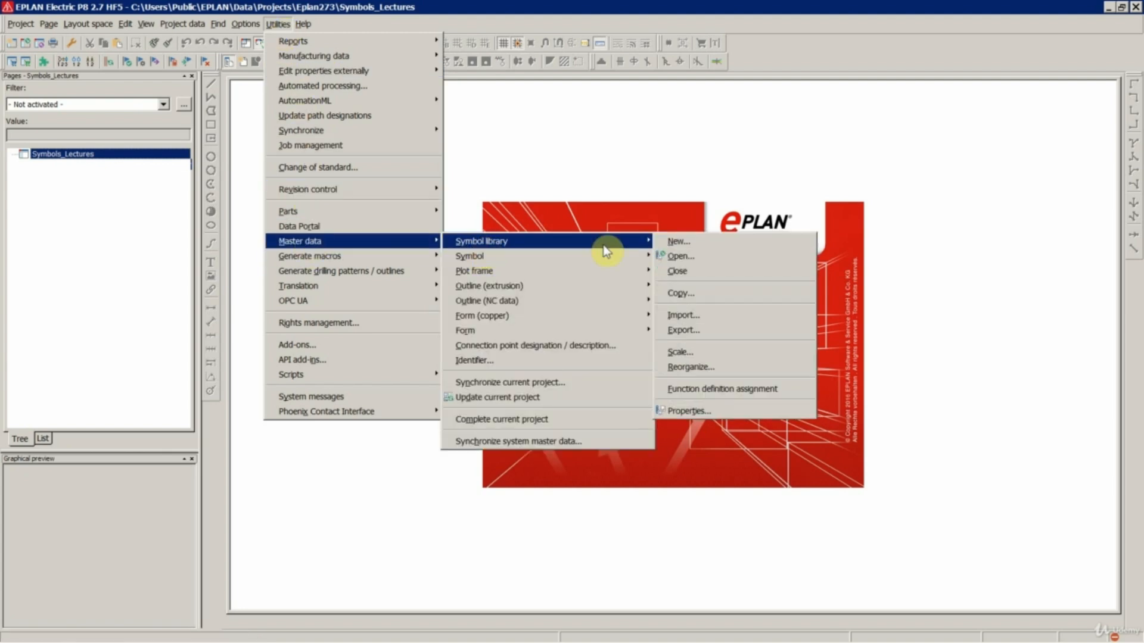
click(681, 259)
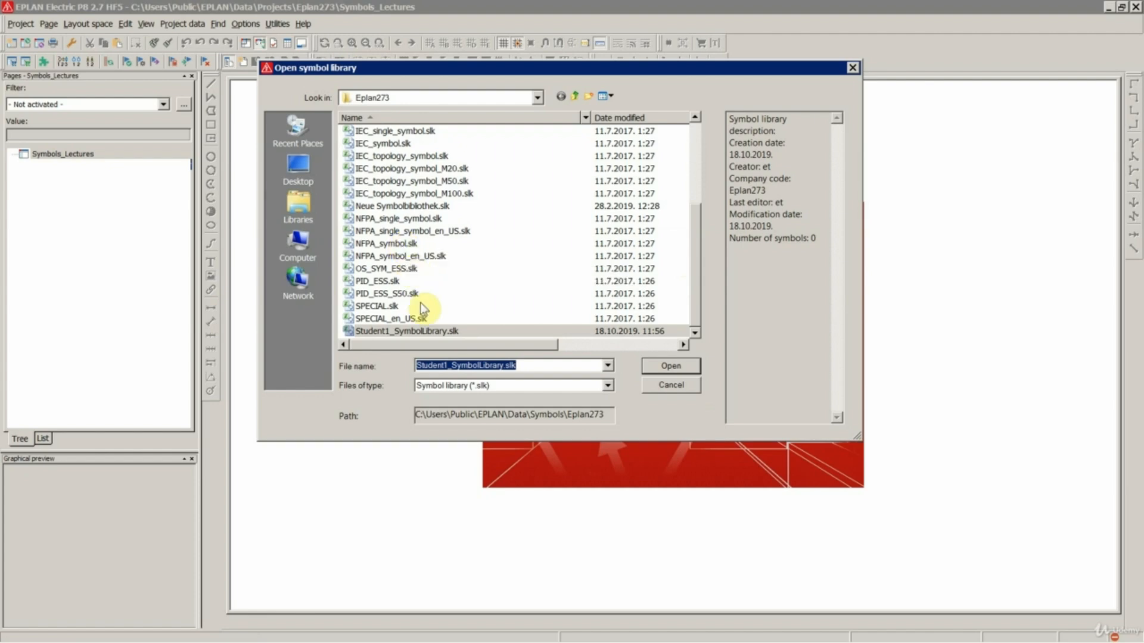
double_click(399, 330)
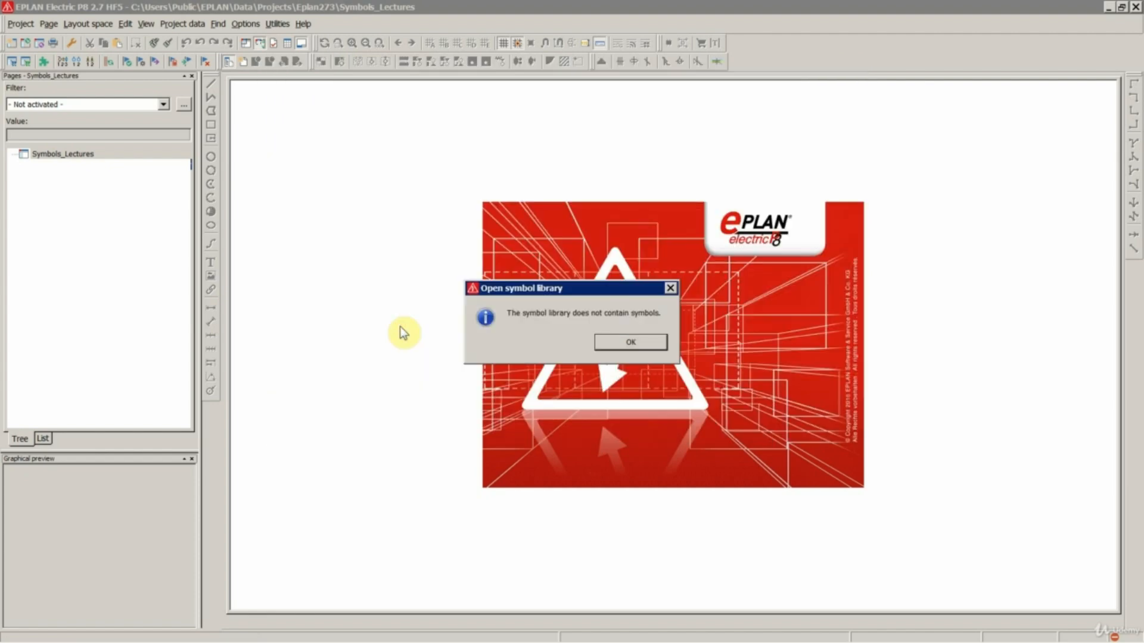
click(630, 343)
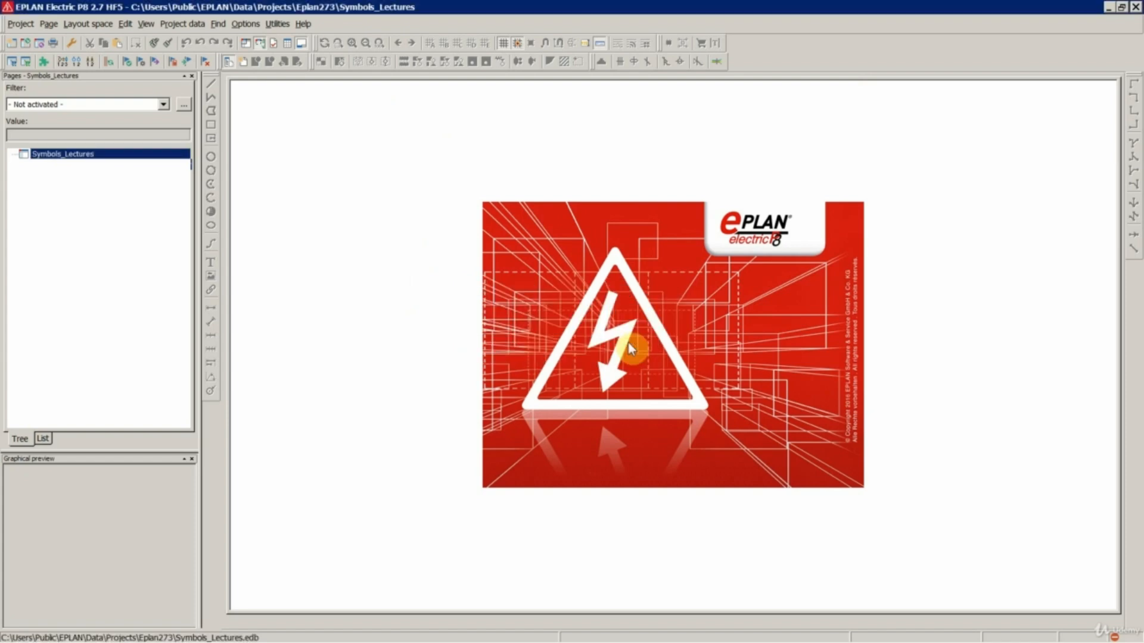
Step: Start a new symbol in Student1_SymbolLibrary with Variant A as the target variant
click(277, 24)
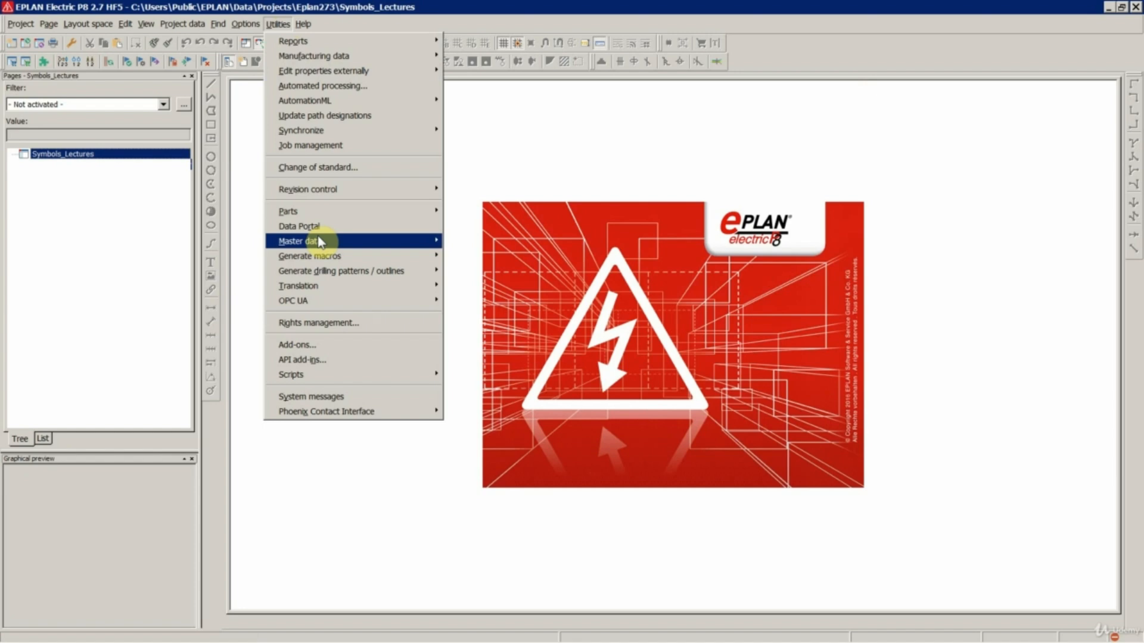
mouse_move(316, 241)
mouse_move(510, 258)
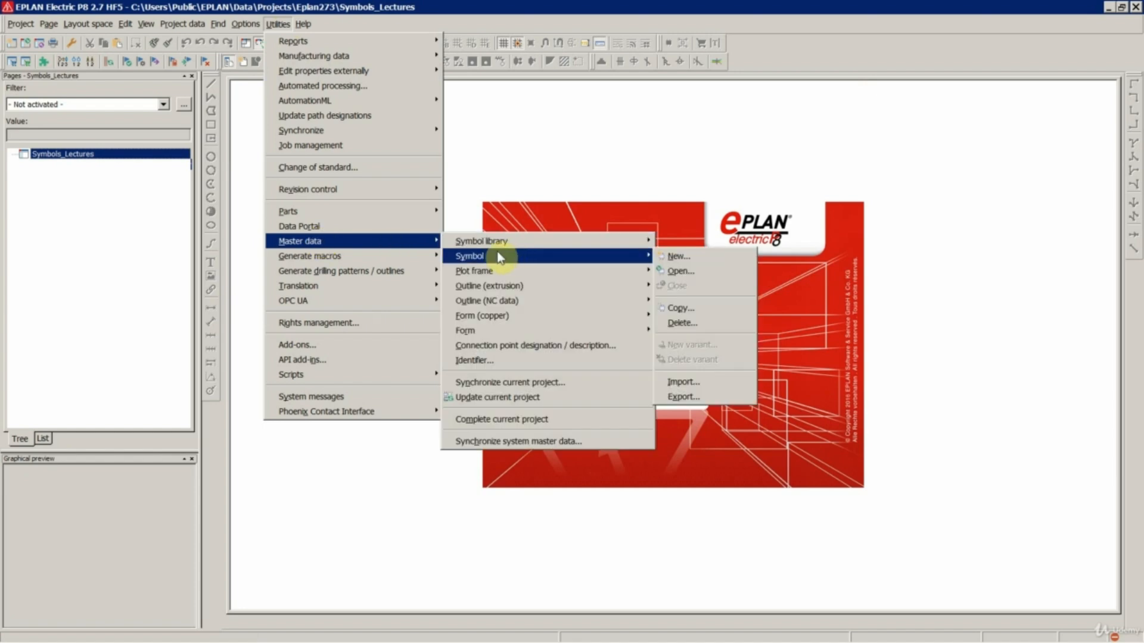
click(680, 261)
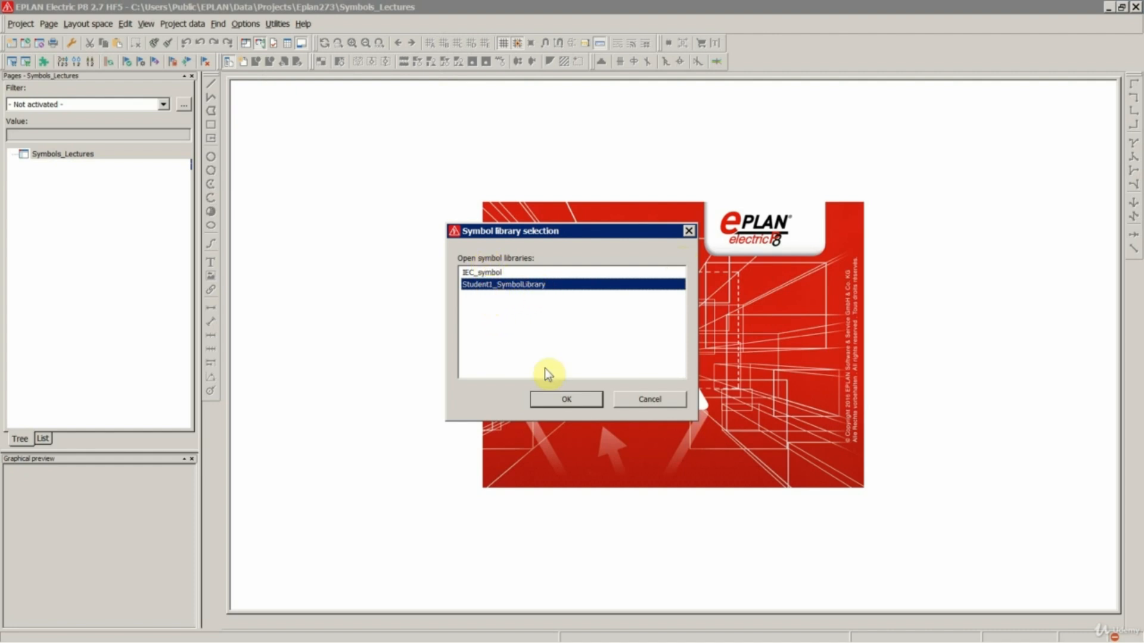
click(504, 273)
click(499, 284)
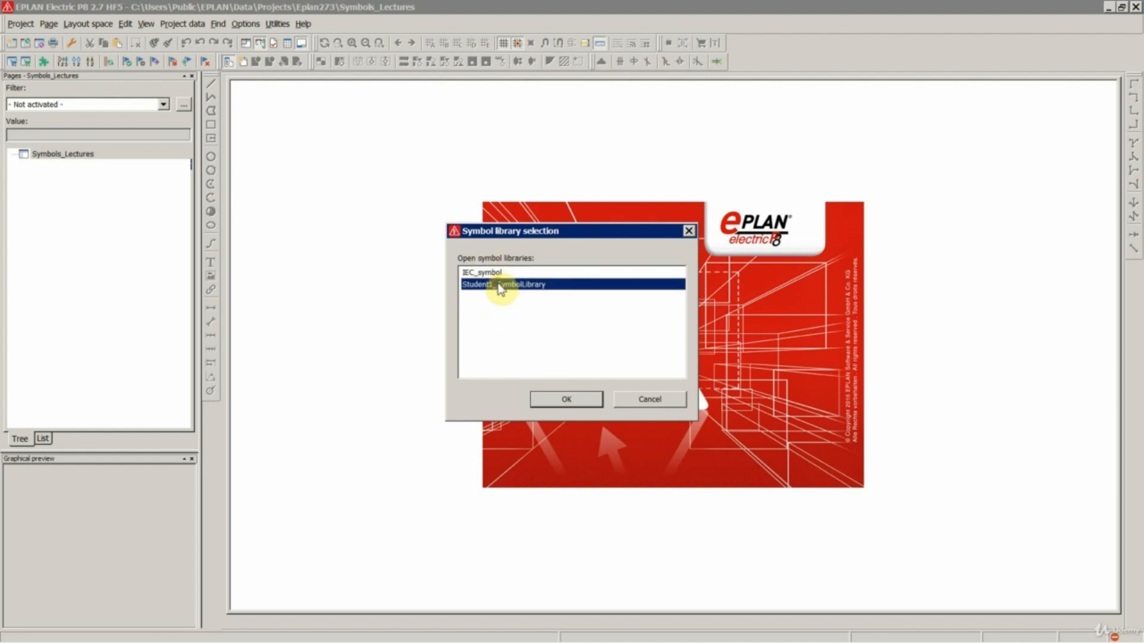
click(556, 407)
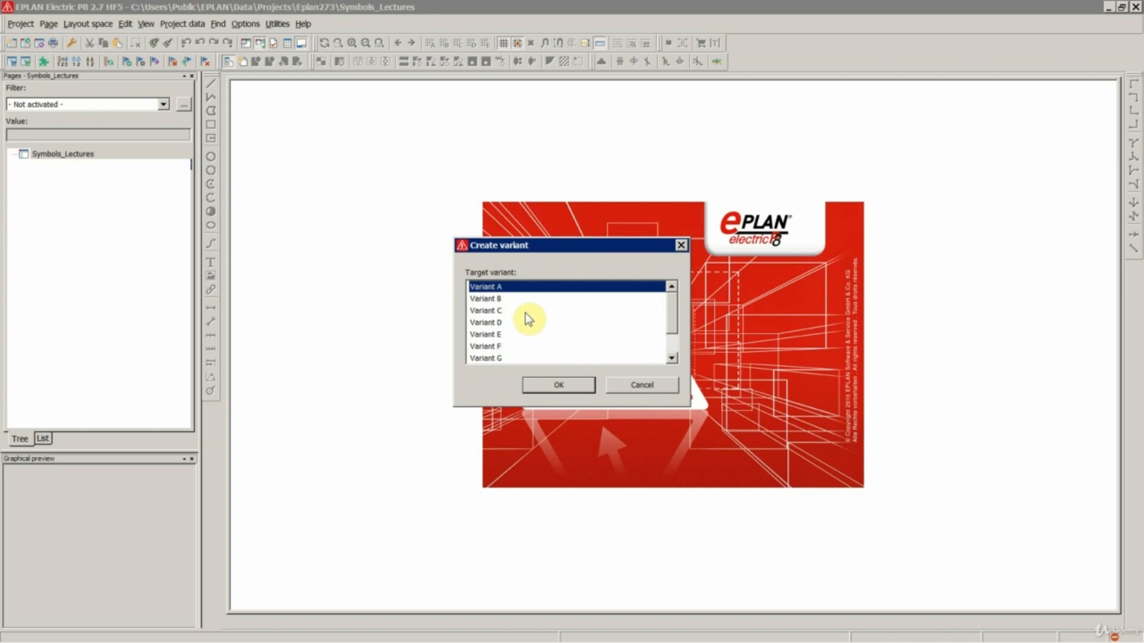
click(553, 384)
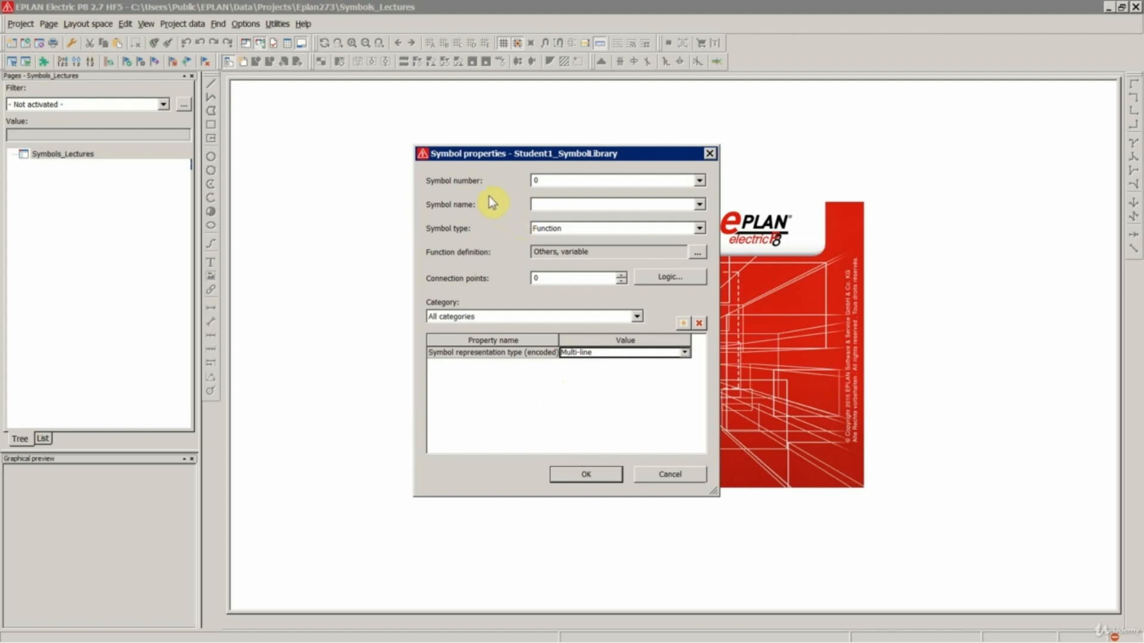
Step: Name the new symbol FirstSymbol
double_click(539, 181)
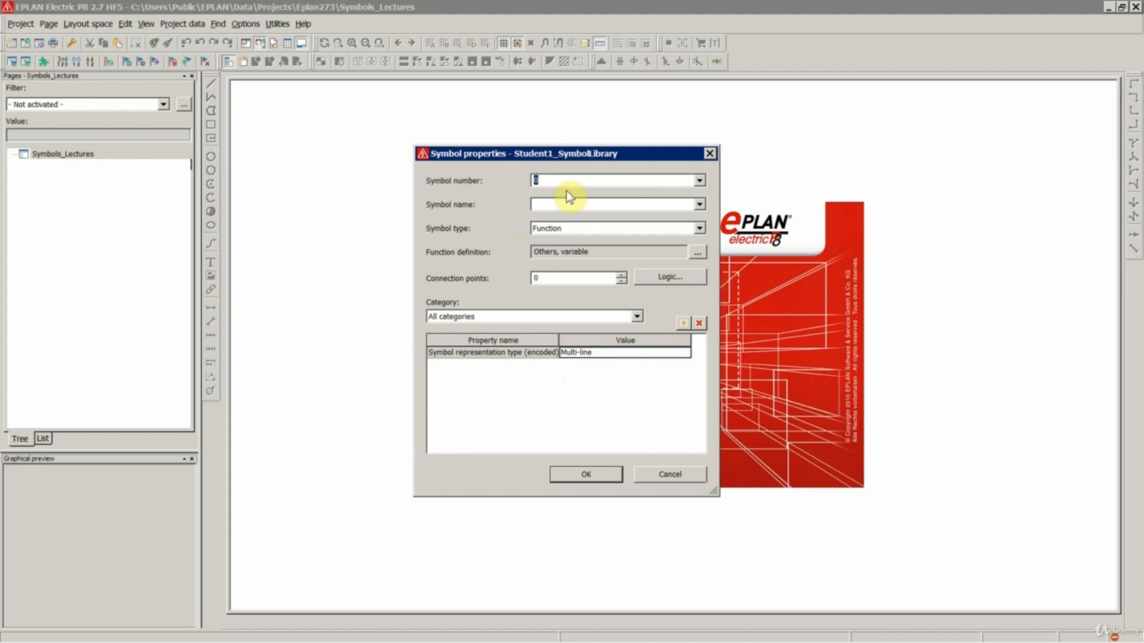
click(540, 206)
text(FirstSS)
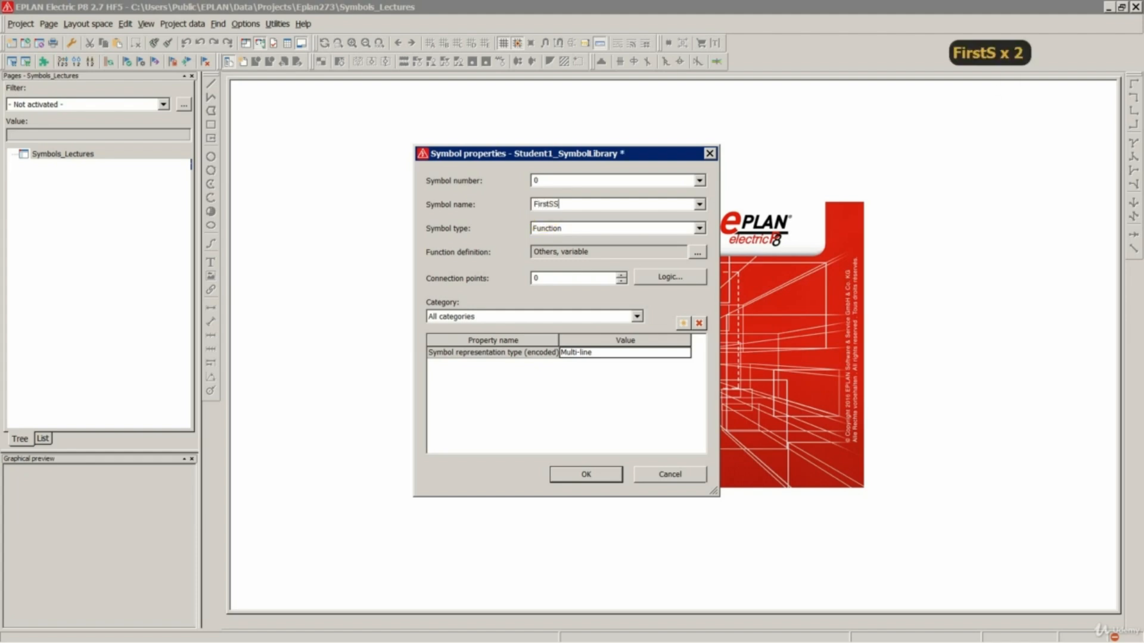
text(ymbol)
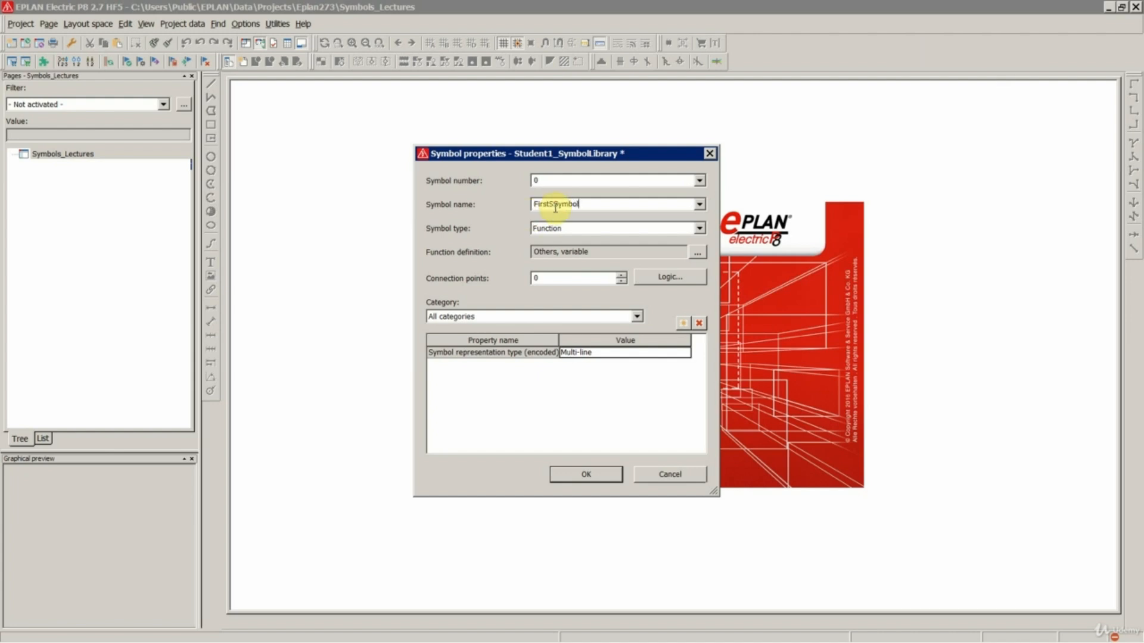
key(BackSpace)
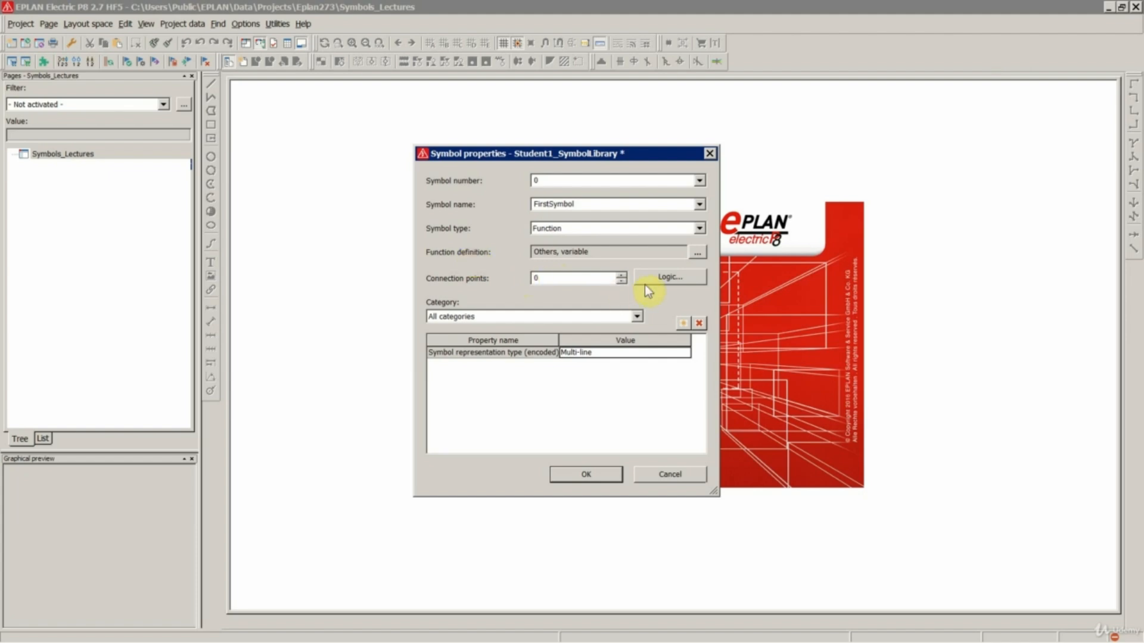
Step: Assign the Double circuit breaker function definition from the protection devices to FirstSymbol and create the symbol
click(696, 253)
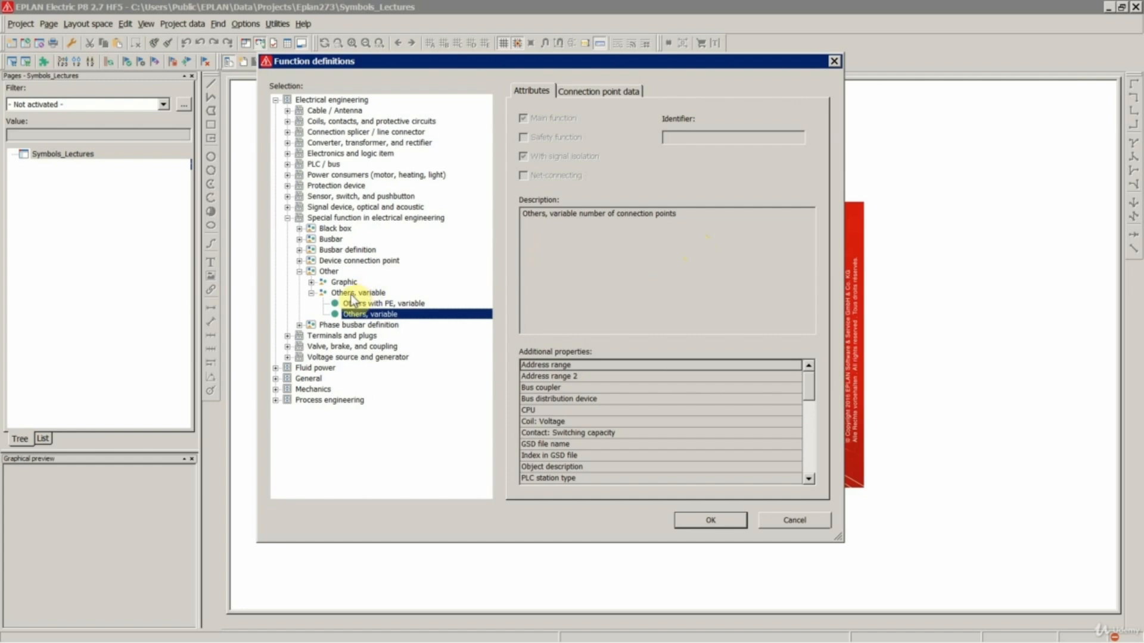
double_click(336, 187)
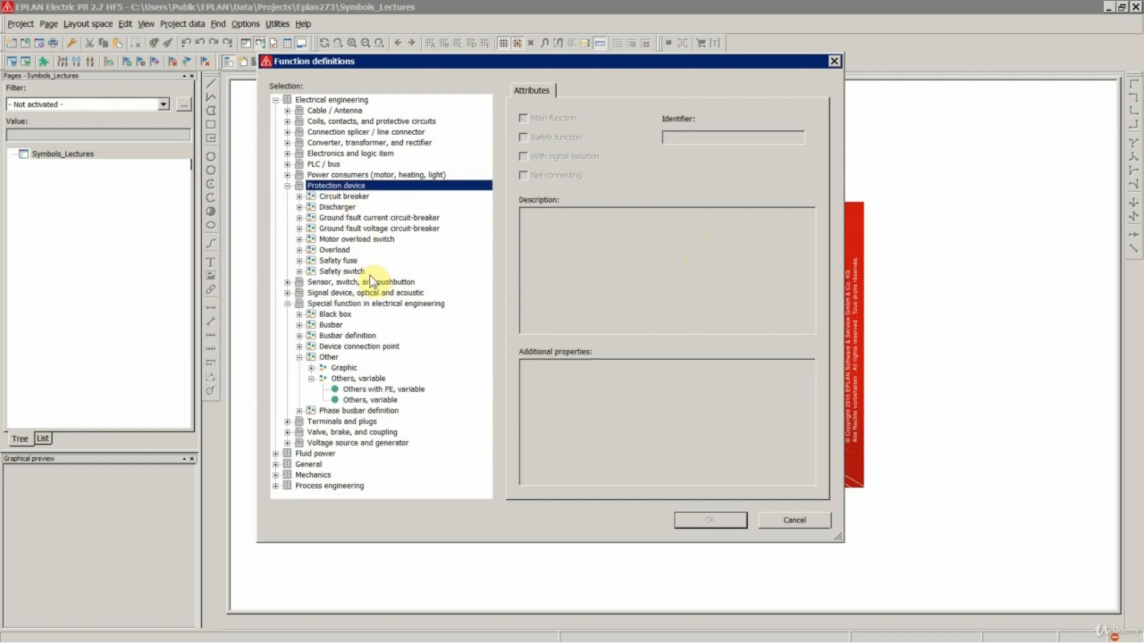
click(346, 197)
double_click(346, 199)
double_click(368, 218)
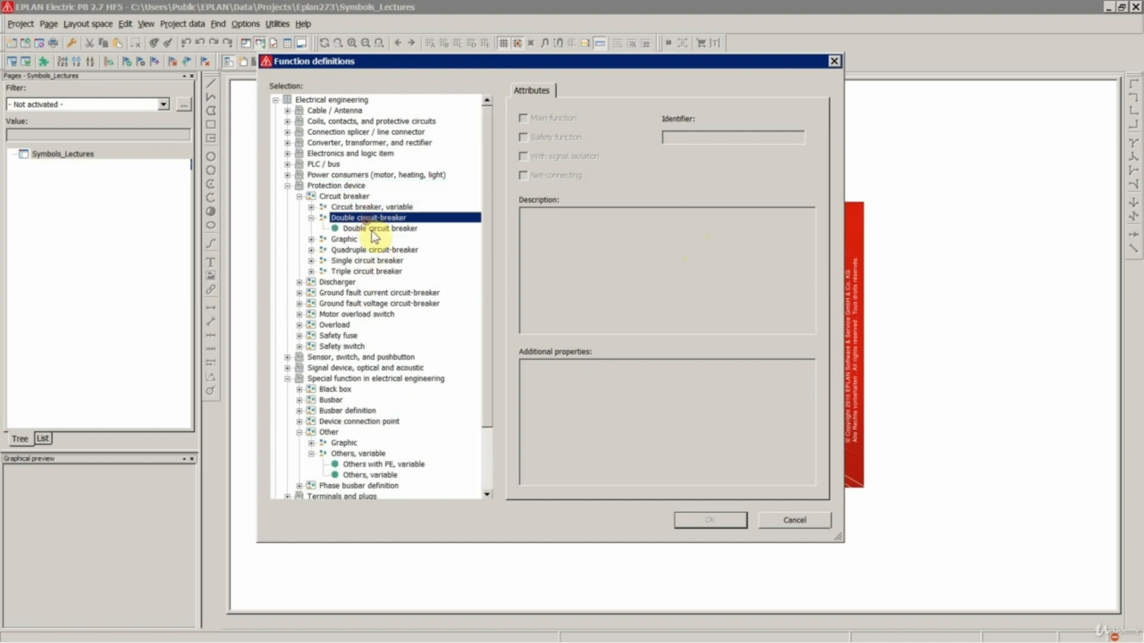
click(377, 229)
click(706, 519)
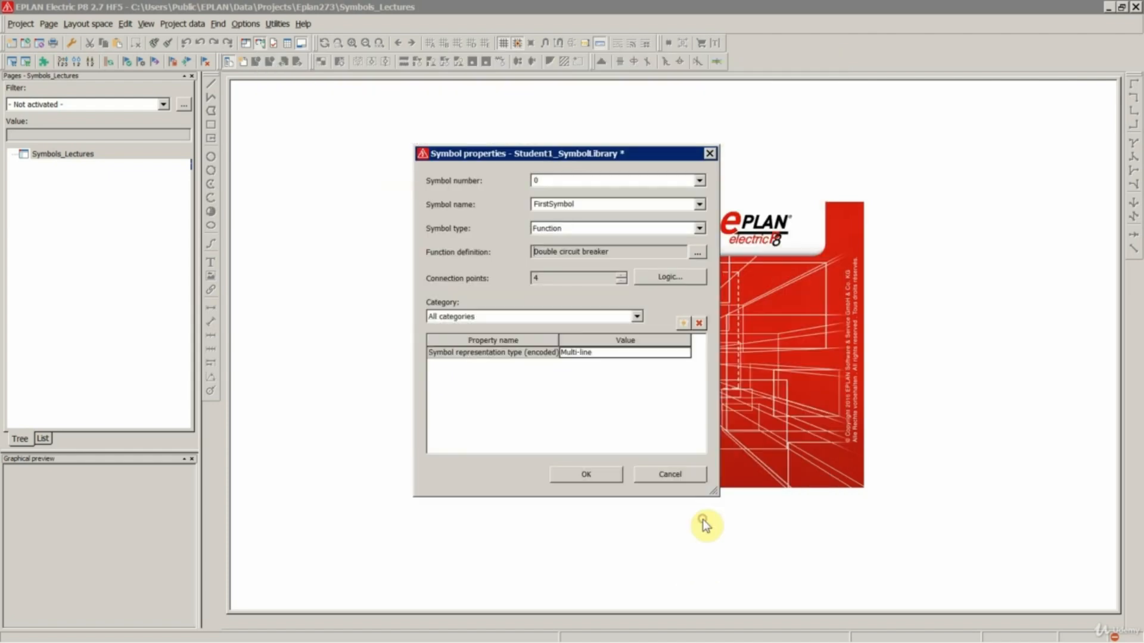
double_click(554, 274)
click(586, 474)
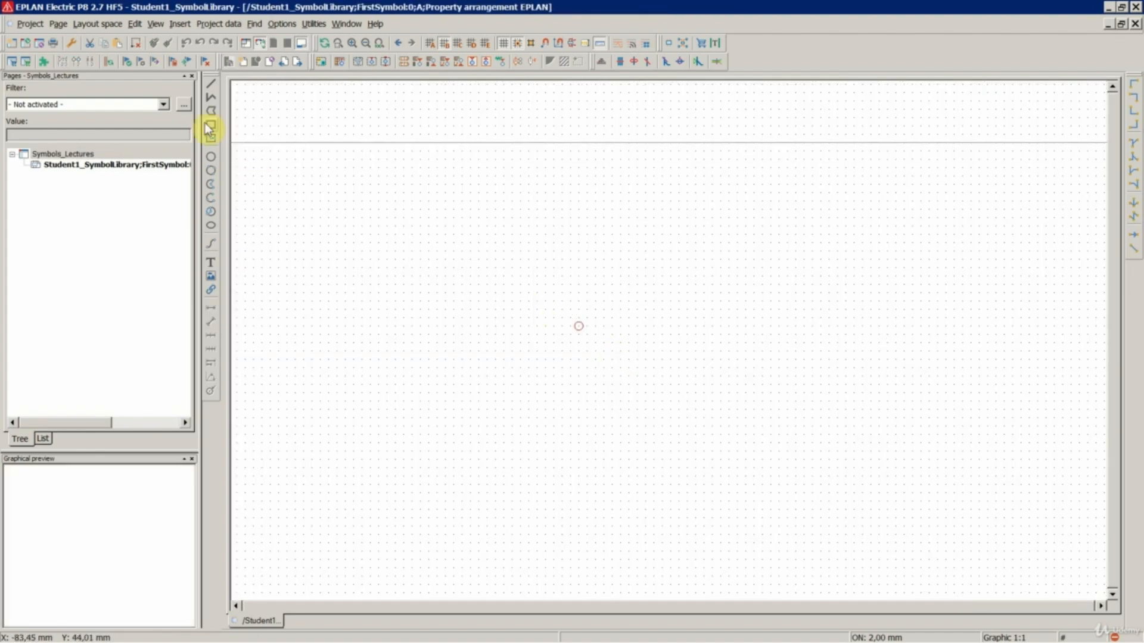
Step: Insert the two-pole circuit breaker symbol FA2 from IEC_symbol at the origin of the FirstSymbol drawing
click(181, 24)
click(197, 41)
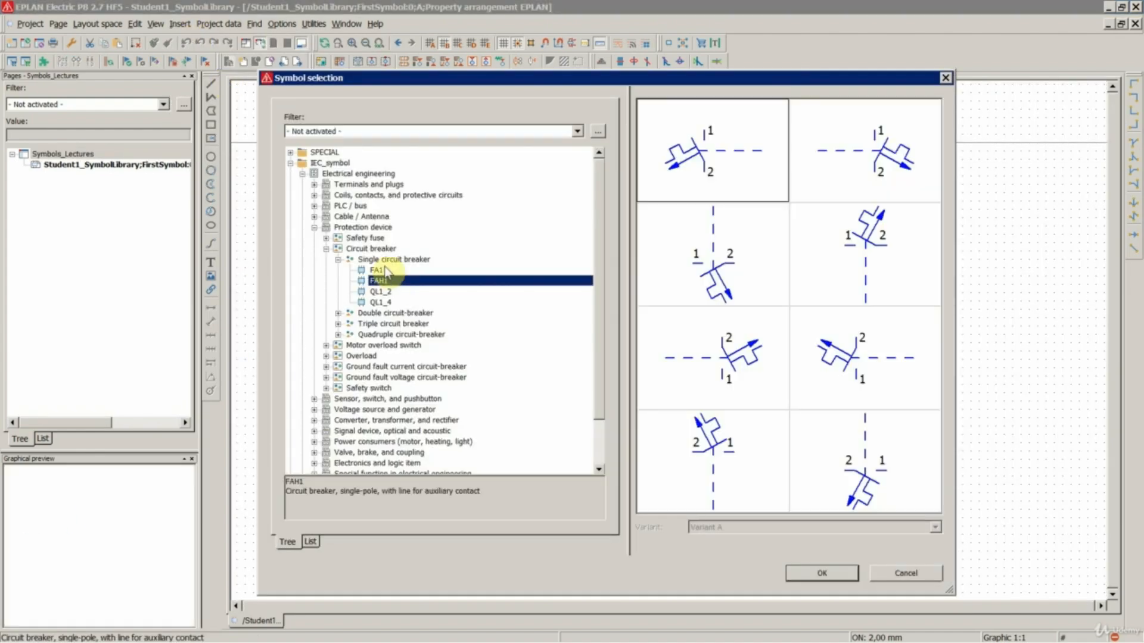
click(391, 314)
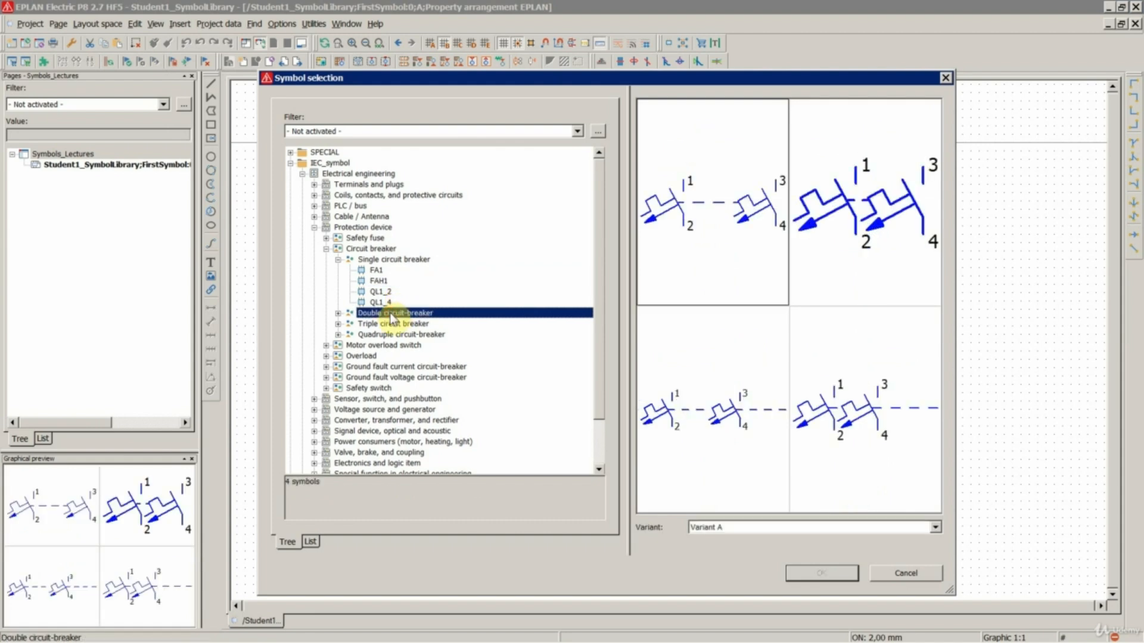
click(876, 253)
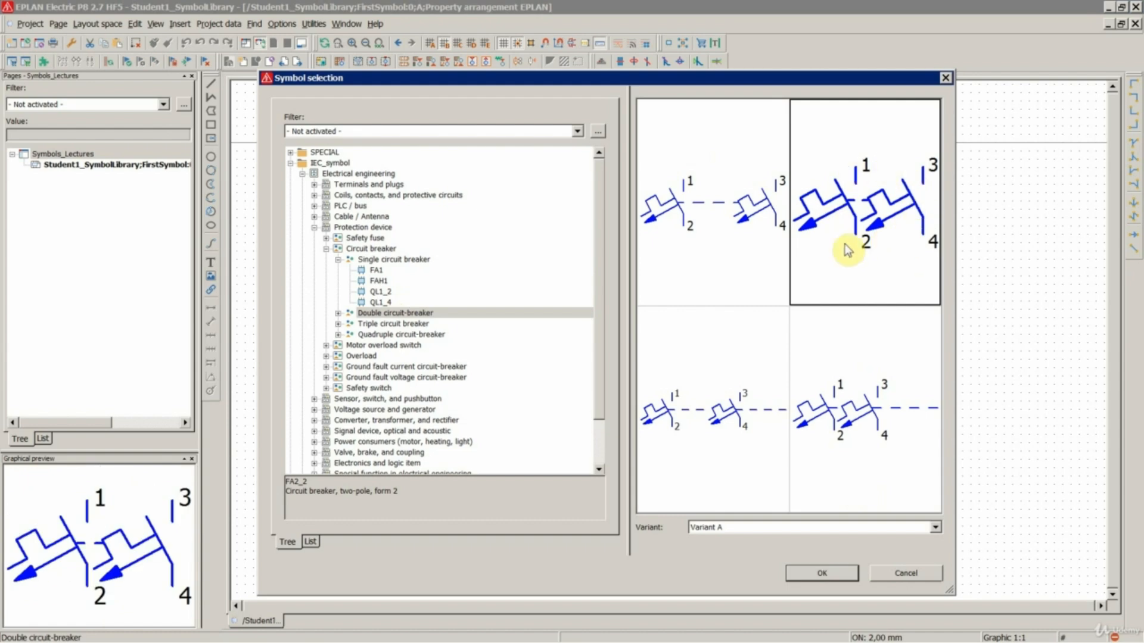
click(721, 229)
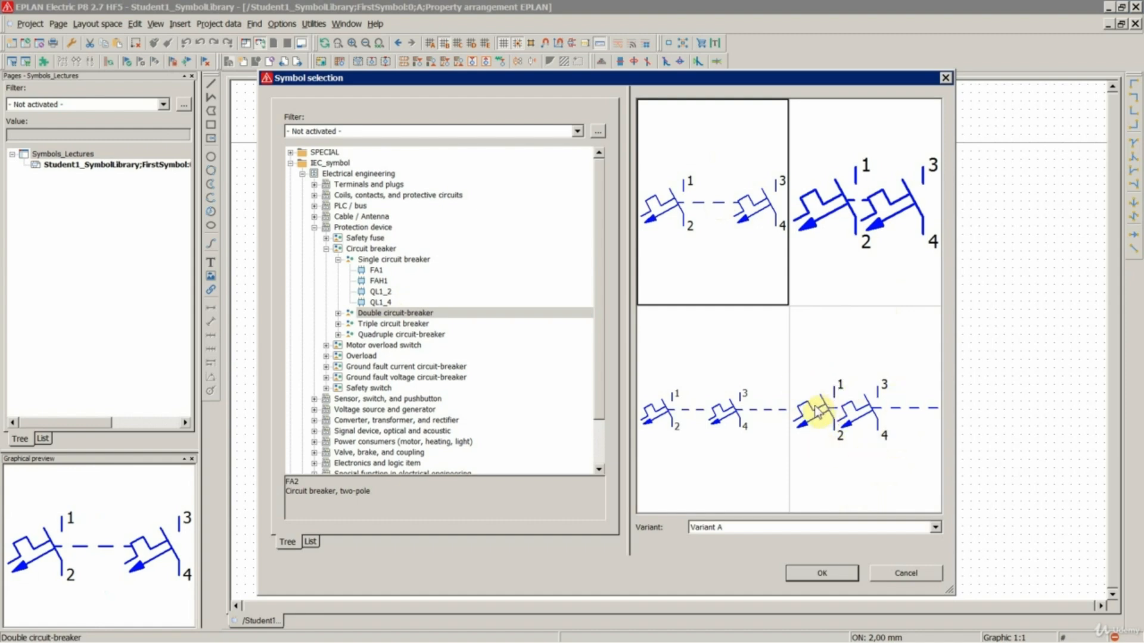
click(822, 574)
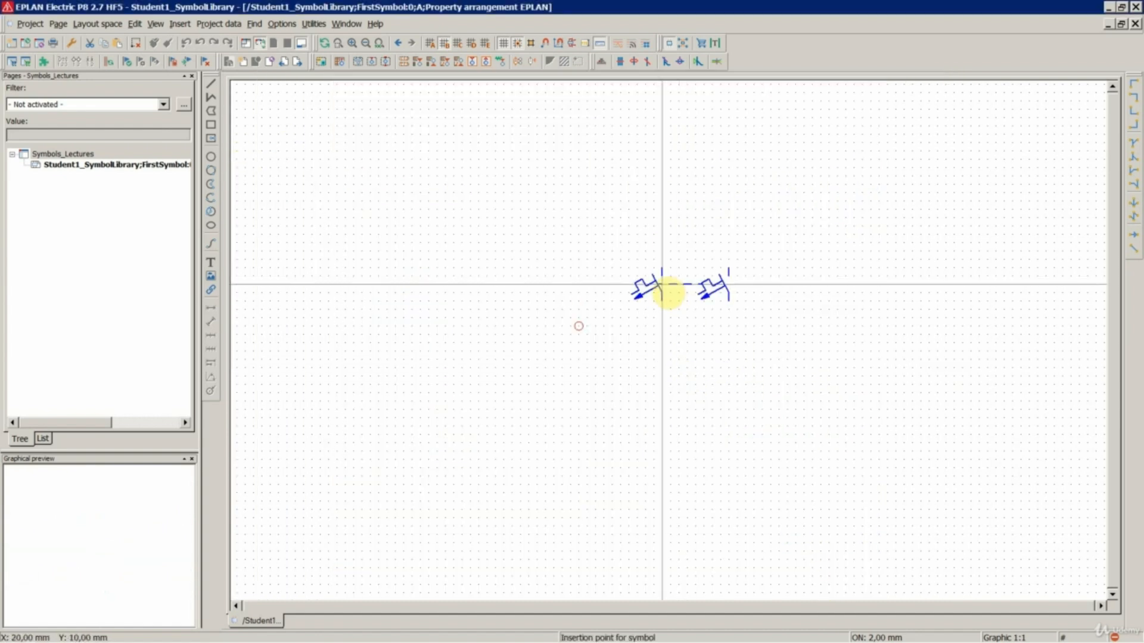
scroll(582, 357, up, 3)
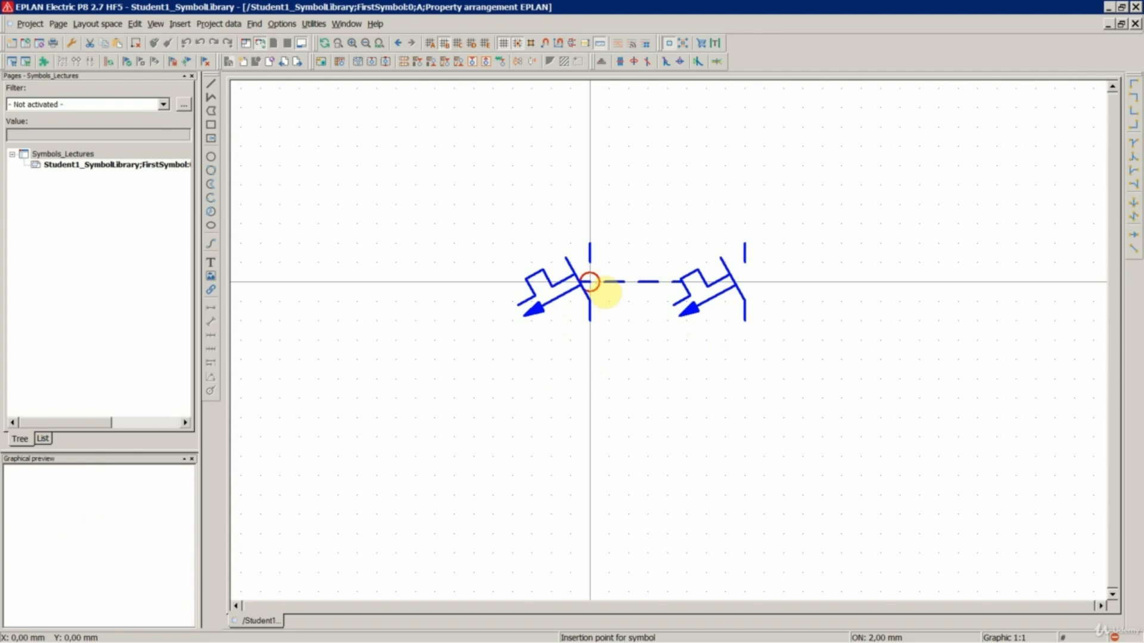
click(589, 281)
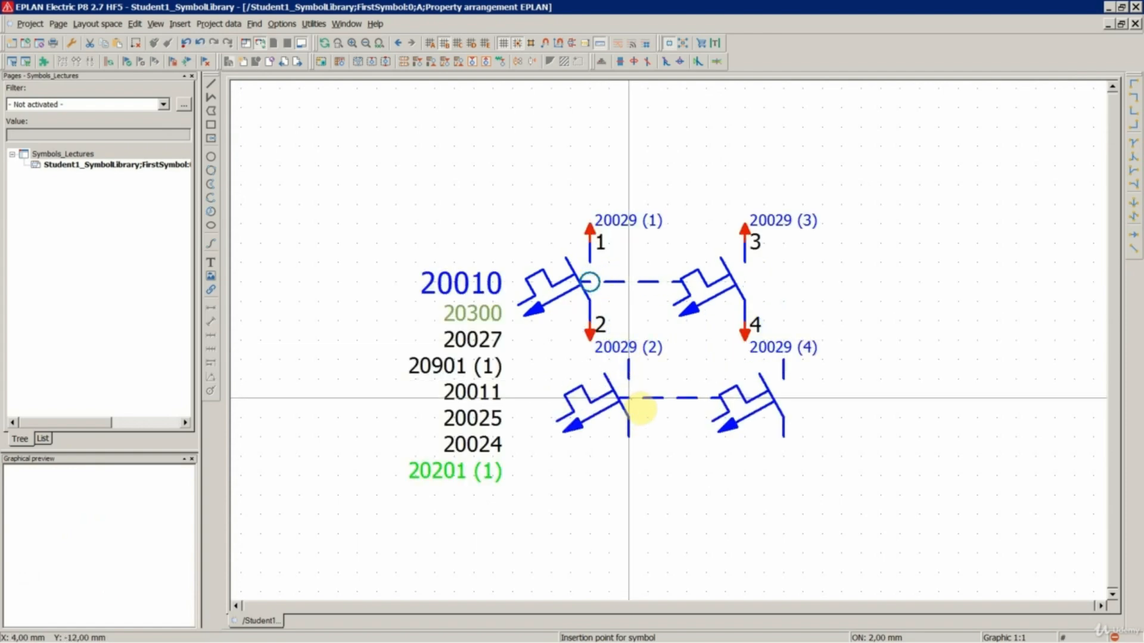
key(Escape)
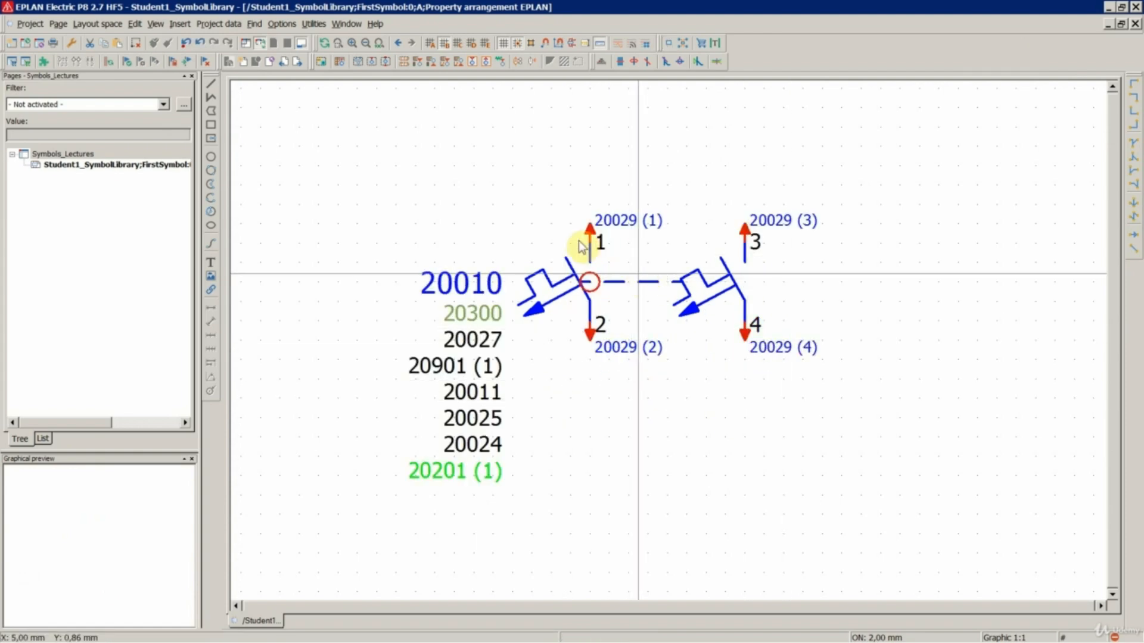
Step: Insert the two-pole circuit breaker form with closely spaced poles and a trailing dashed line below the first symbol, at X 0, Y -26 mm
click(179, 24)
click(197, 37)
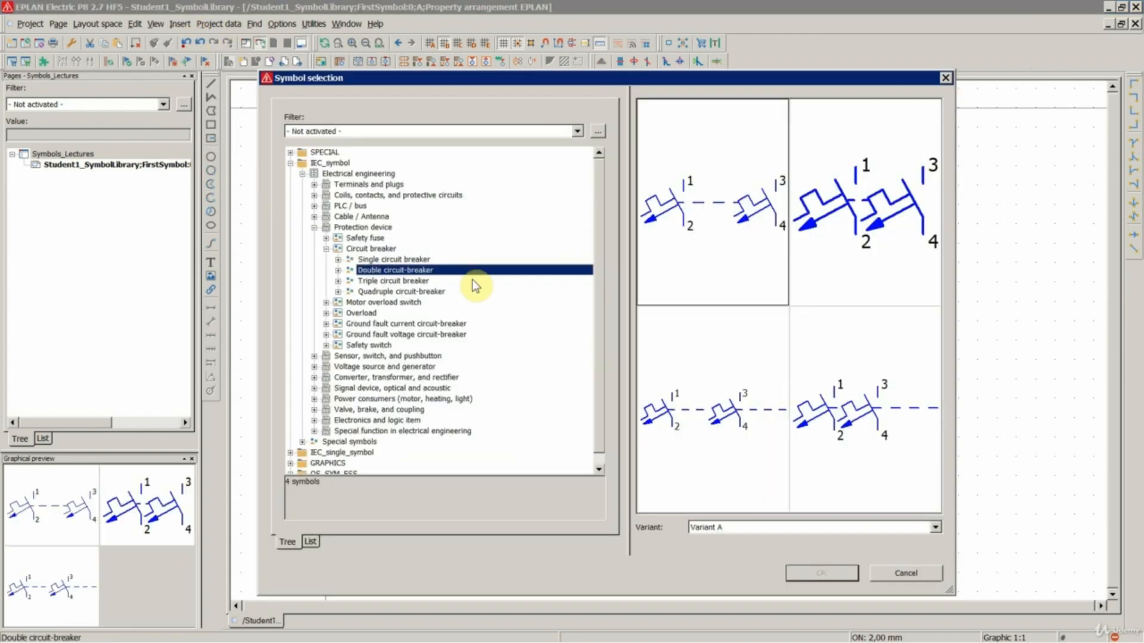
click(846, 265)
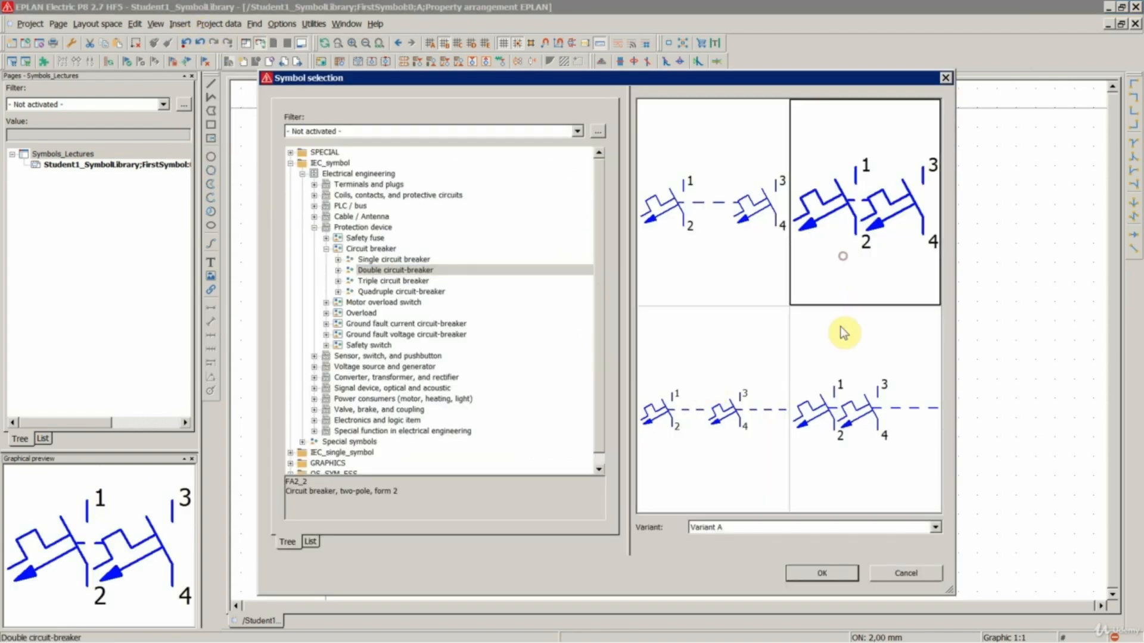
click(849, 412)
click(825, 571)
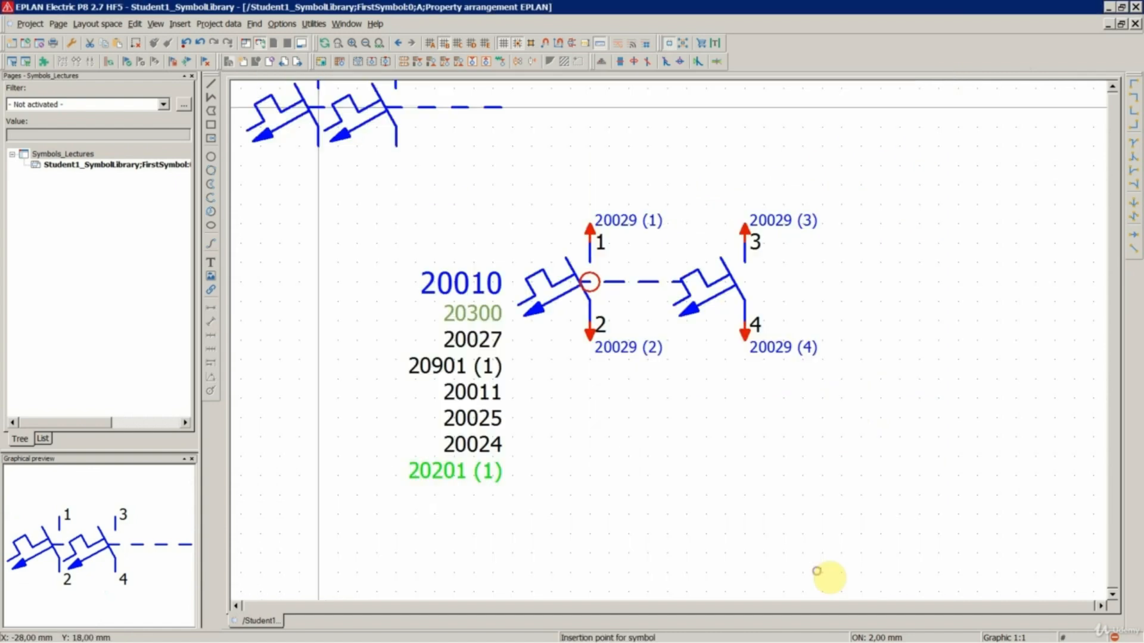
scroll(603, 404, up, 2)
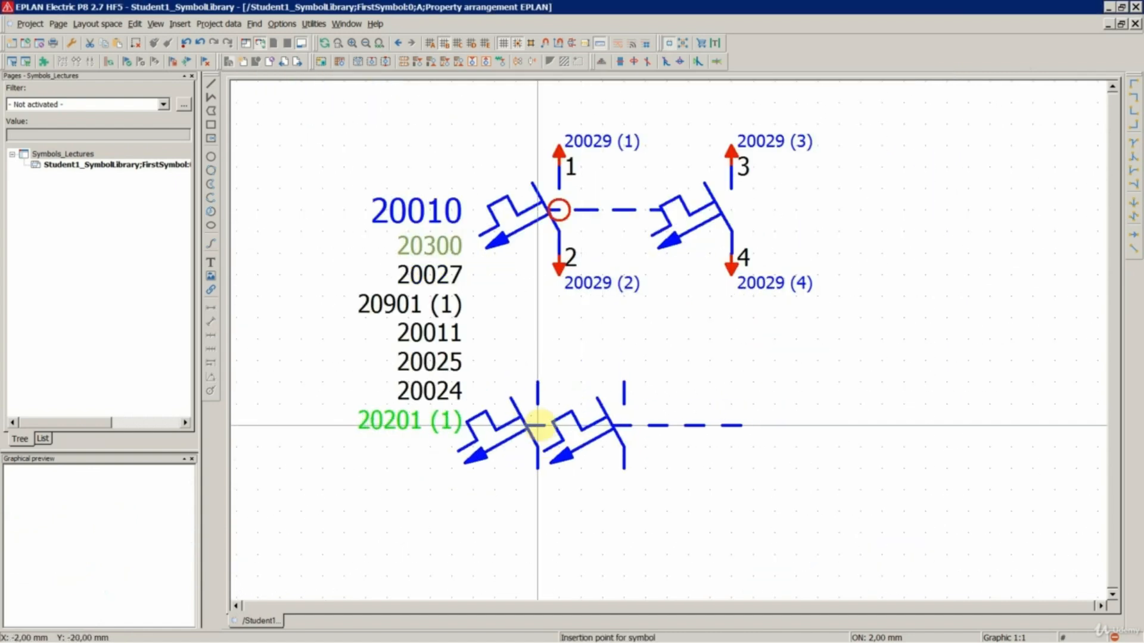
click(563, 494)
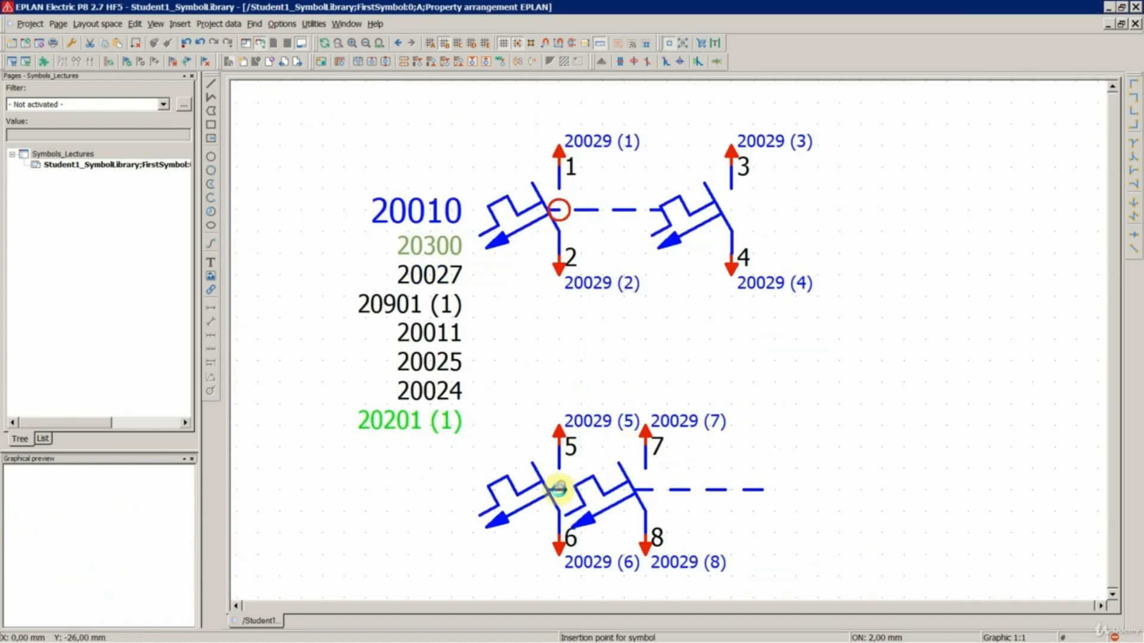
key(Escape)
scroll(599, 271, down, 5)
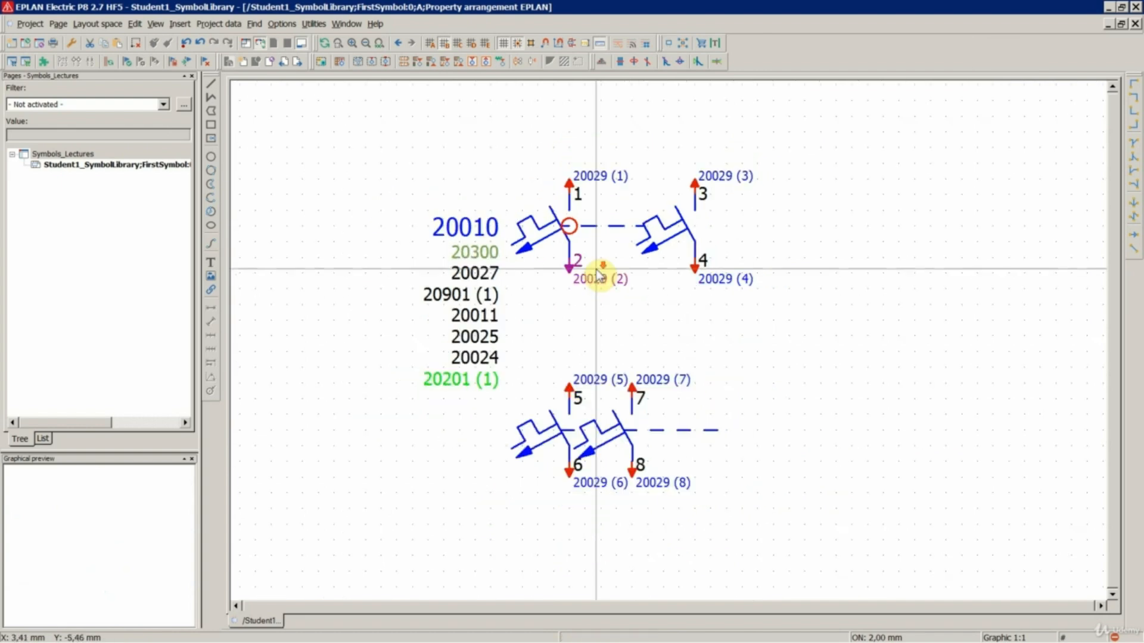
Step: Draw a vertical guide line at X 8 mm, starting above connection point 7 and running up past the upper symbol
scroll(693, 372, up, 4)
click(211, 83)
click(589, 322)
scroll(593, 358, down, 1)
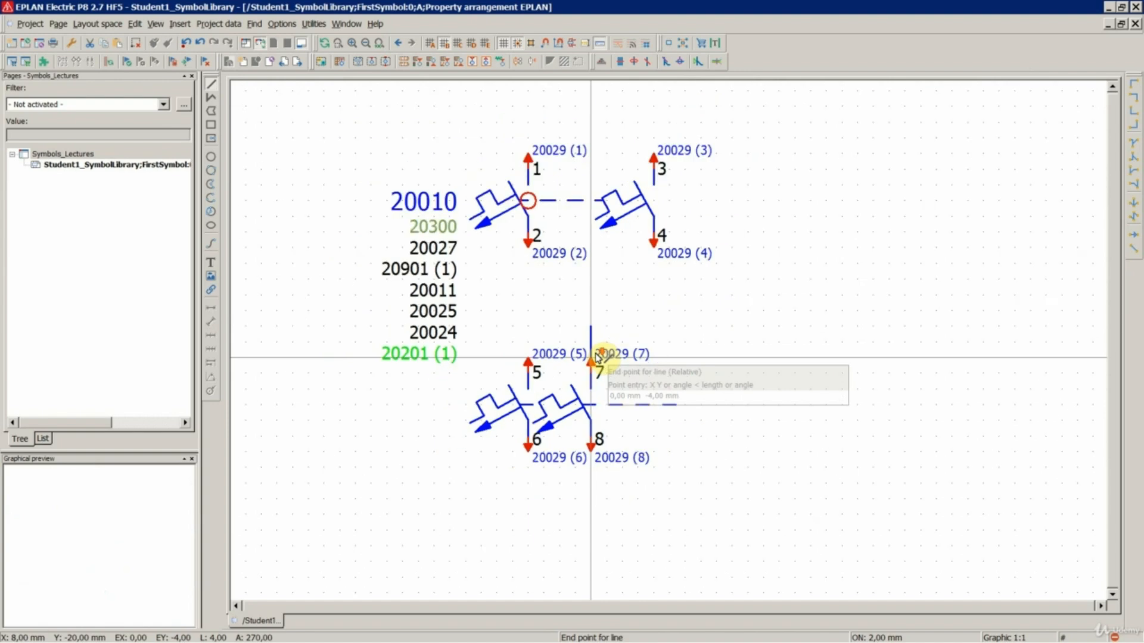
click(590, 99)
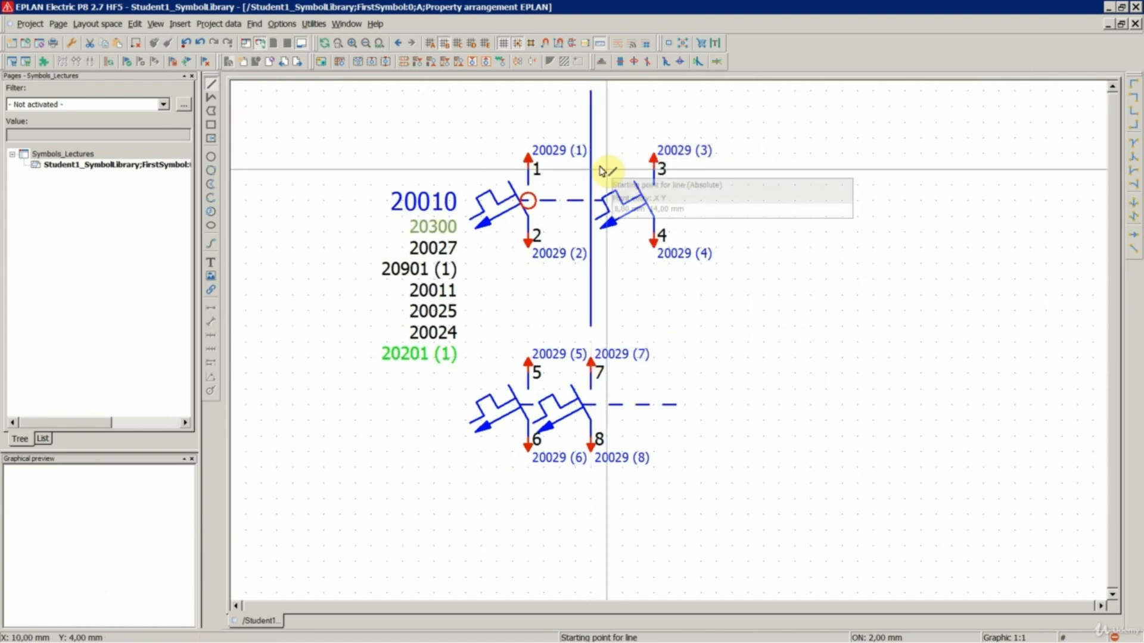
key(Escape)
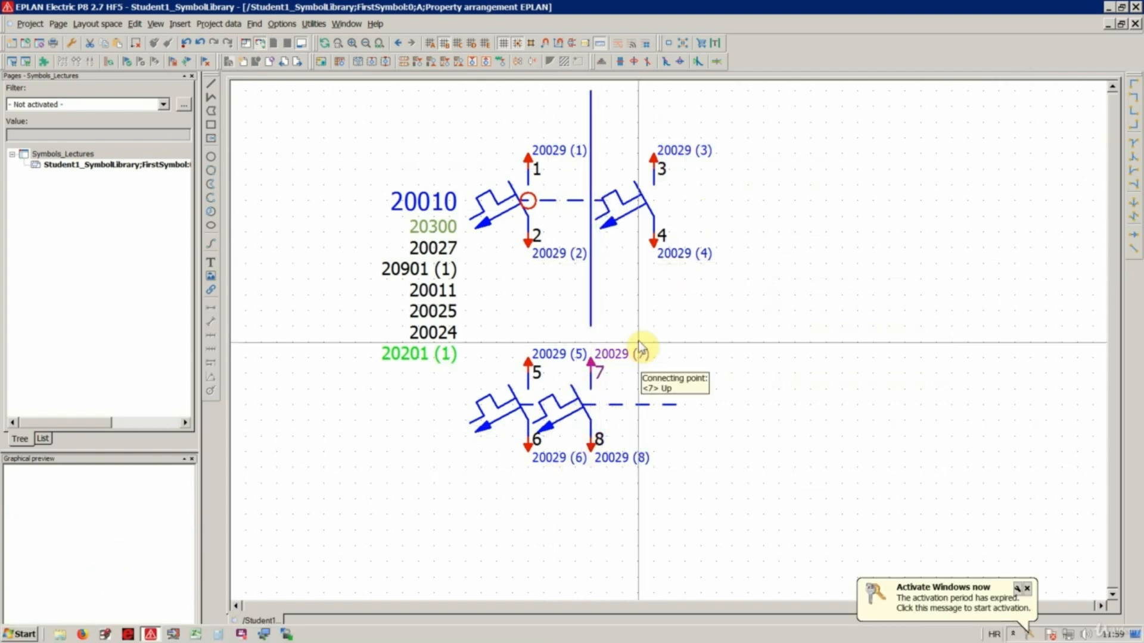
Step: Copy the trailing dashed line of the lower breaker symbol and place it at the second pole of the upper symbol
scroll(684, 441, up, 1)
drag(695, 422, 586, 408)
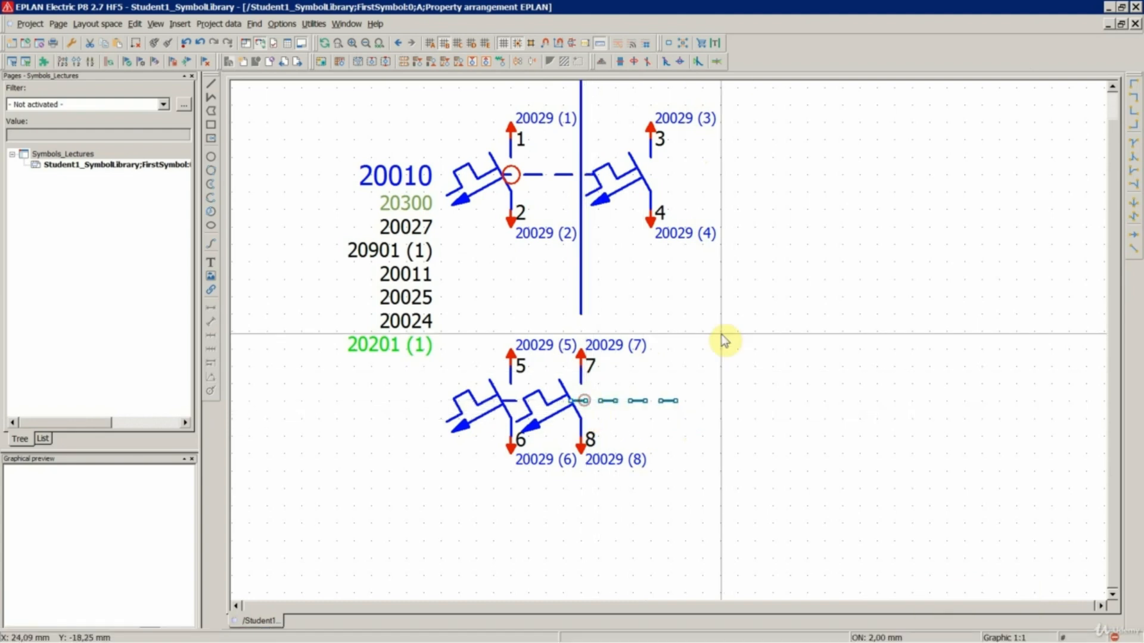
key(ctrl+c)
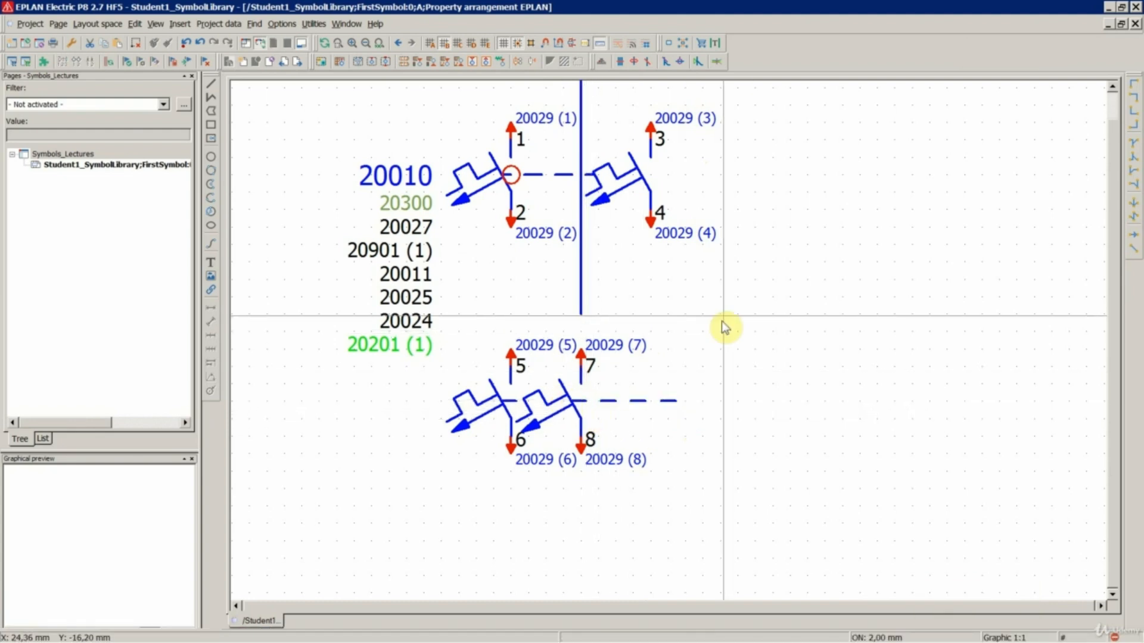
key(ctrl+v)
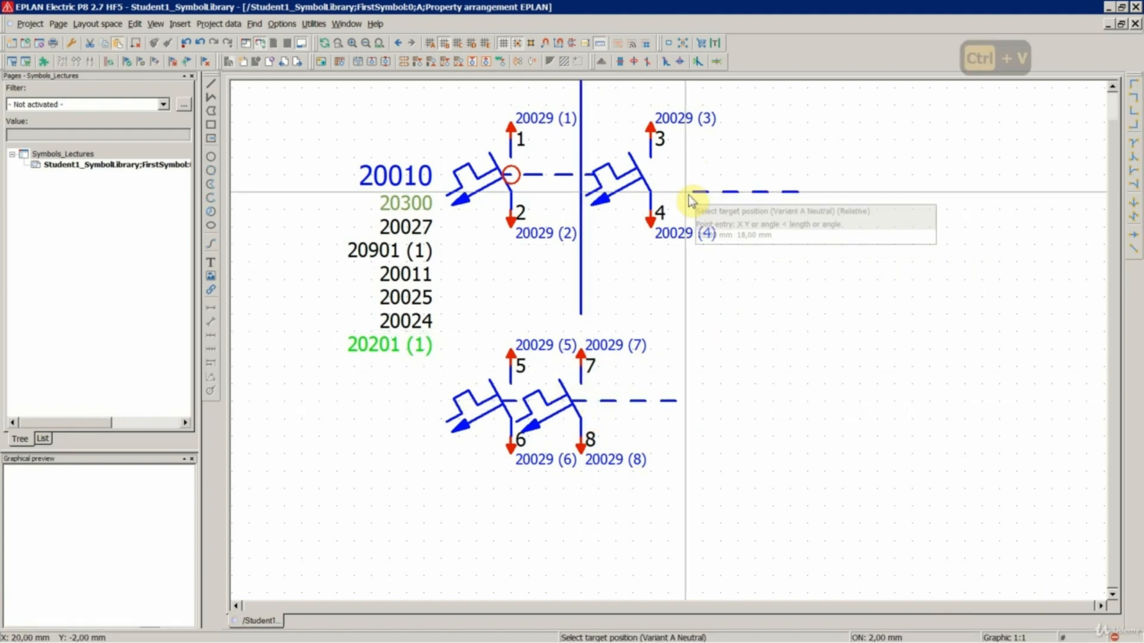
click(642, 175)
key(Escape)
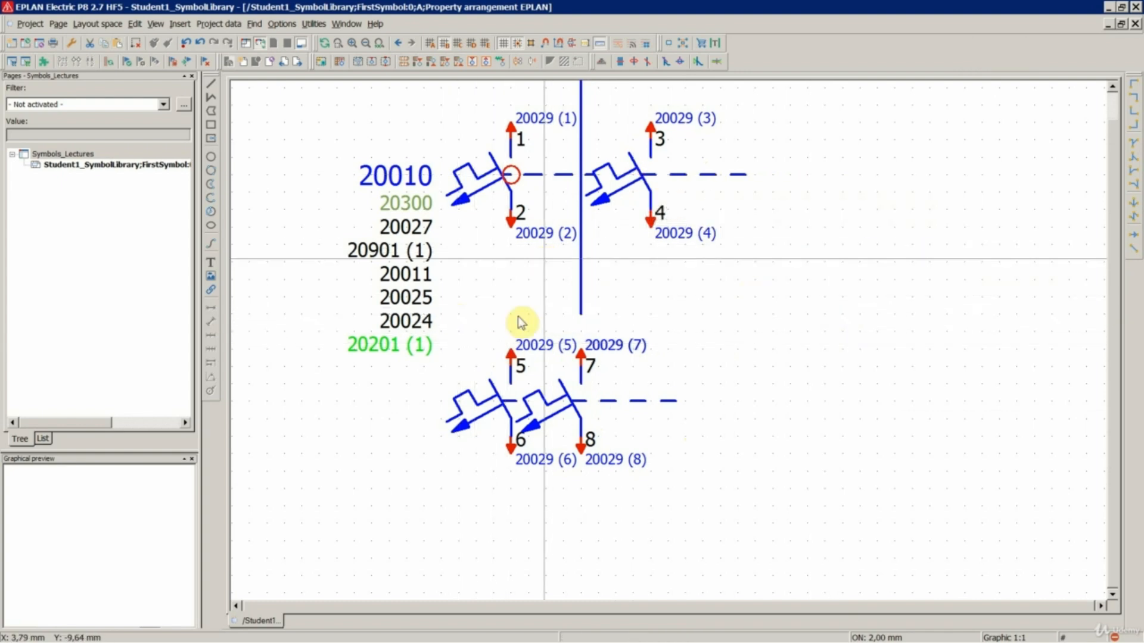
Step: Delete the dashed line segments between the two poles of the upper breaker symbol
scroll(526, 321, down, 2)
scroll(599, 178, up, 3)
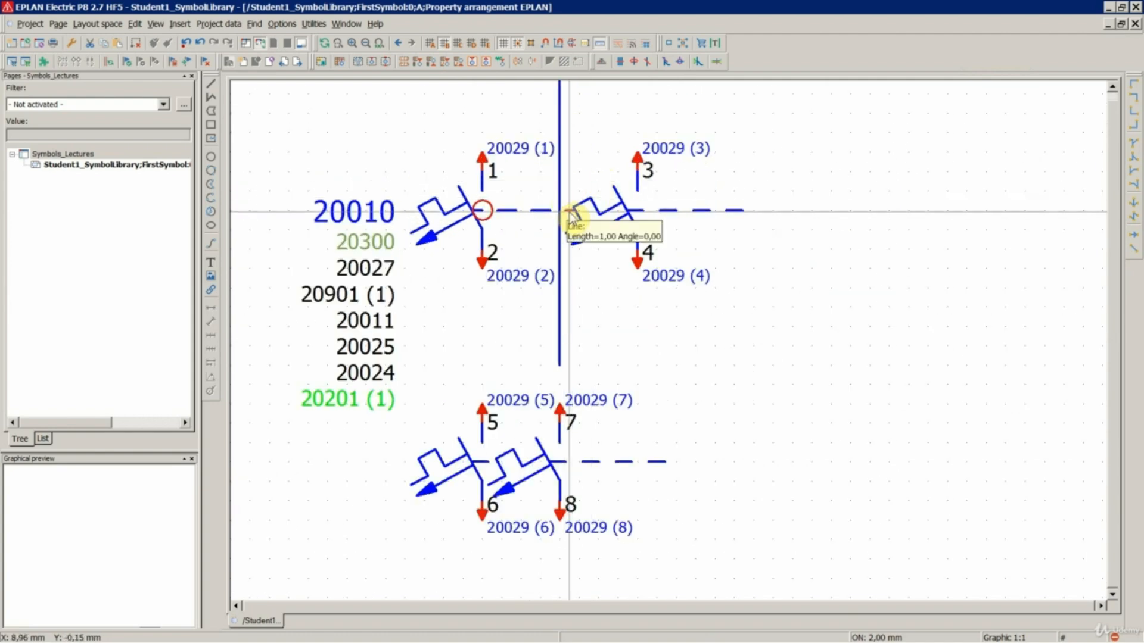
key(Delete)
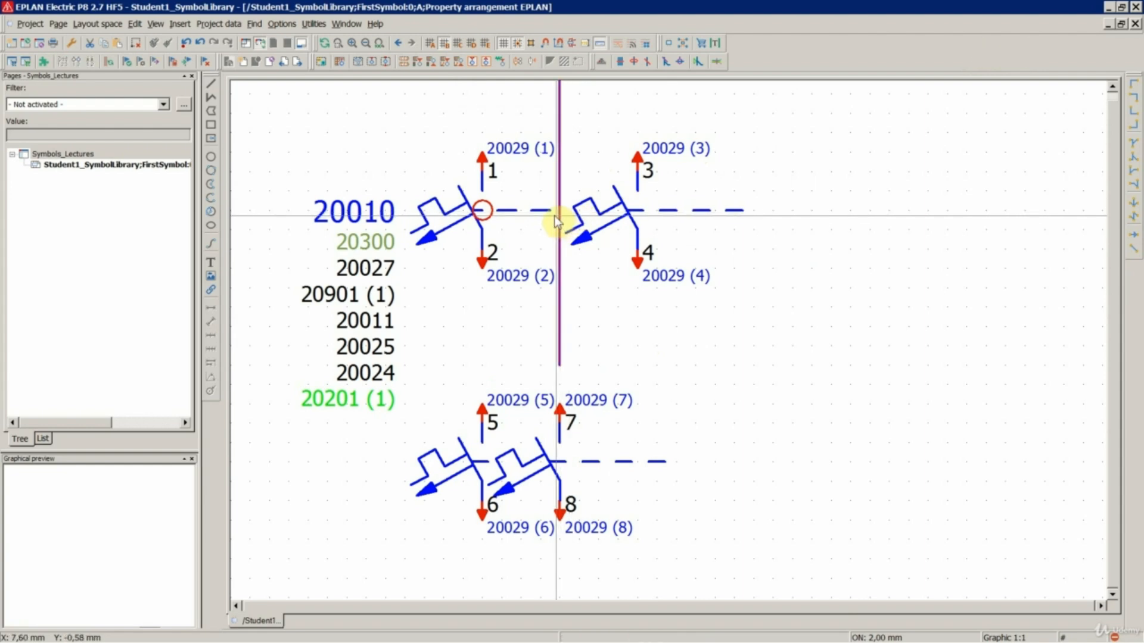
click(542, 211)
key(Delete)
click(505, 211)
key(Delete)
Step: Move the upper symbol's second pole with its connection points and dashed line onto the vertical guide line, and delete the guide line
drag(568, 111, 633, 155)
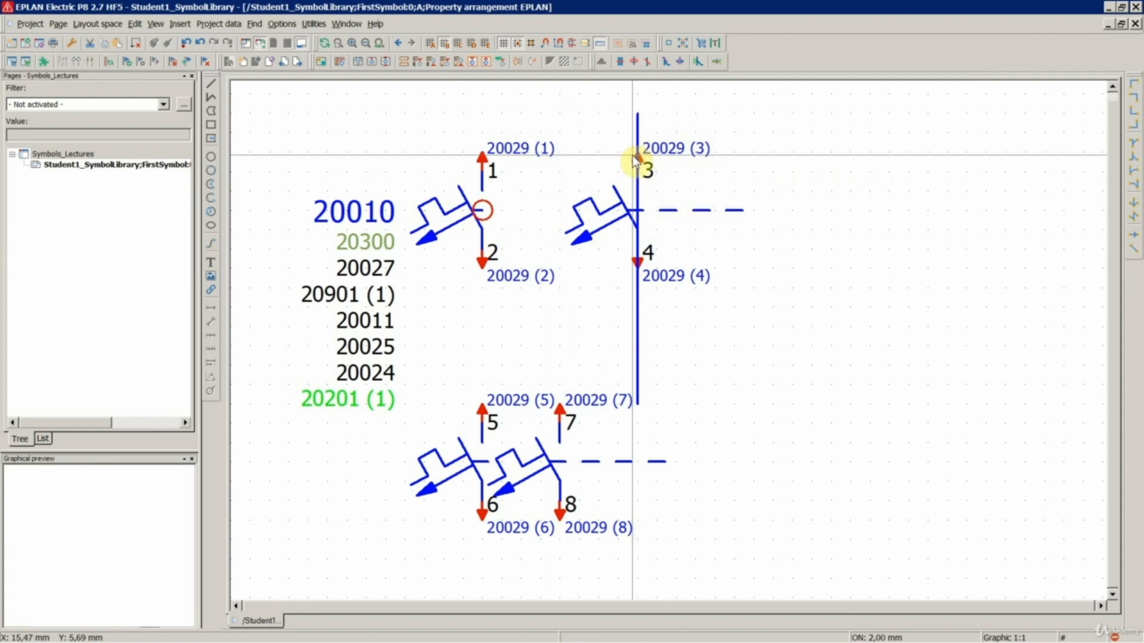
key(ctrl+z)
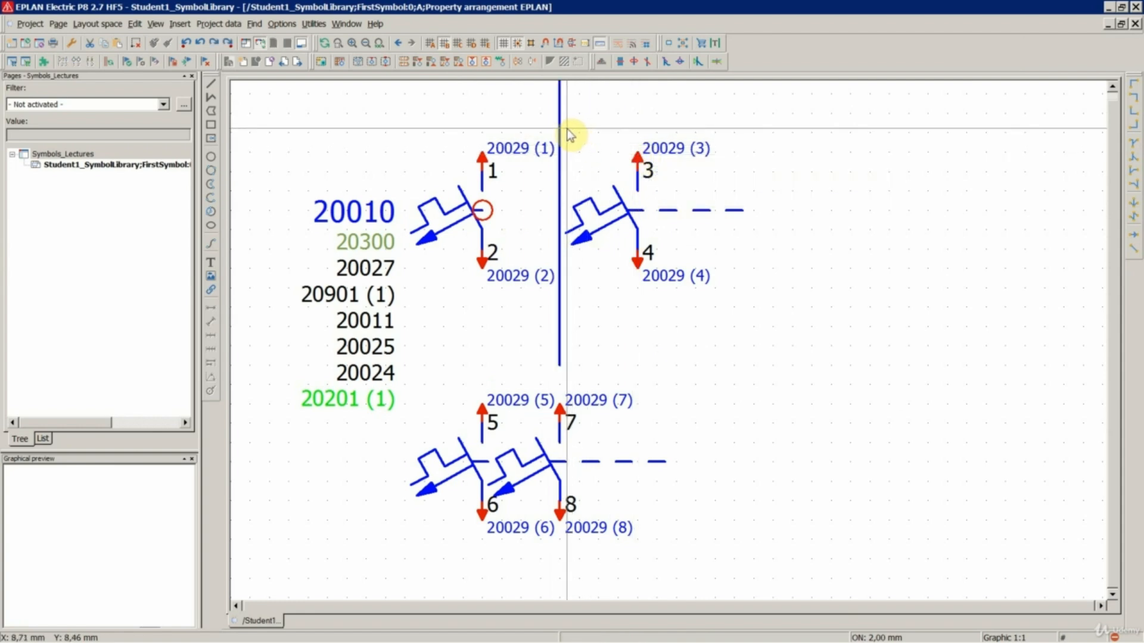
drag(567, 129, 779, 293)
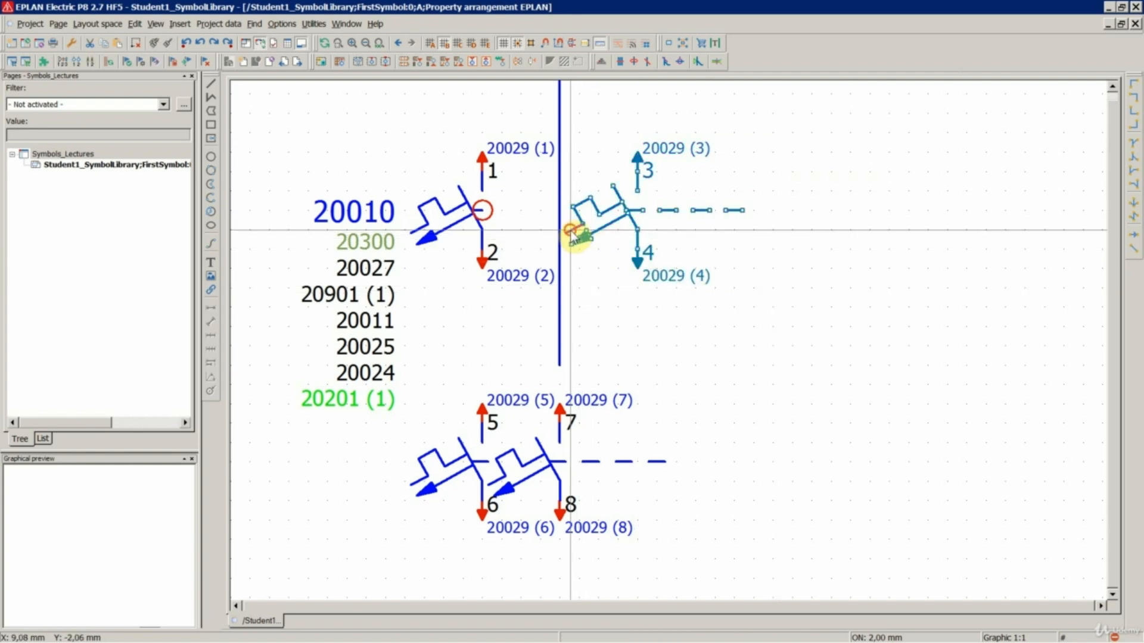
drag(604, 230, 523, 240)
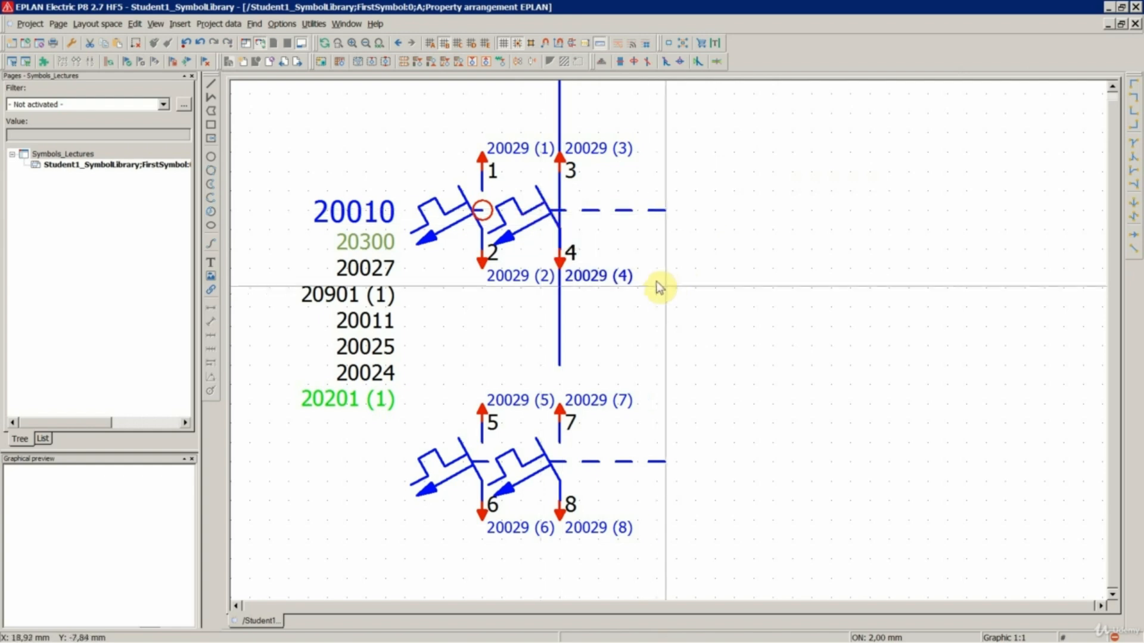
click(558, 113)
key(Delete)
Step: Delete the entire lower reference breaker symbol, including connection points 5 to 8
scroll(643, 169, down, 3)
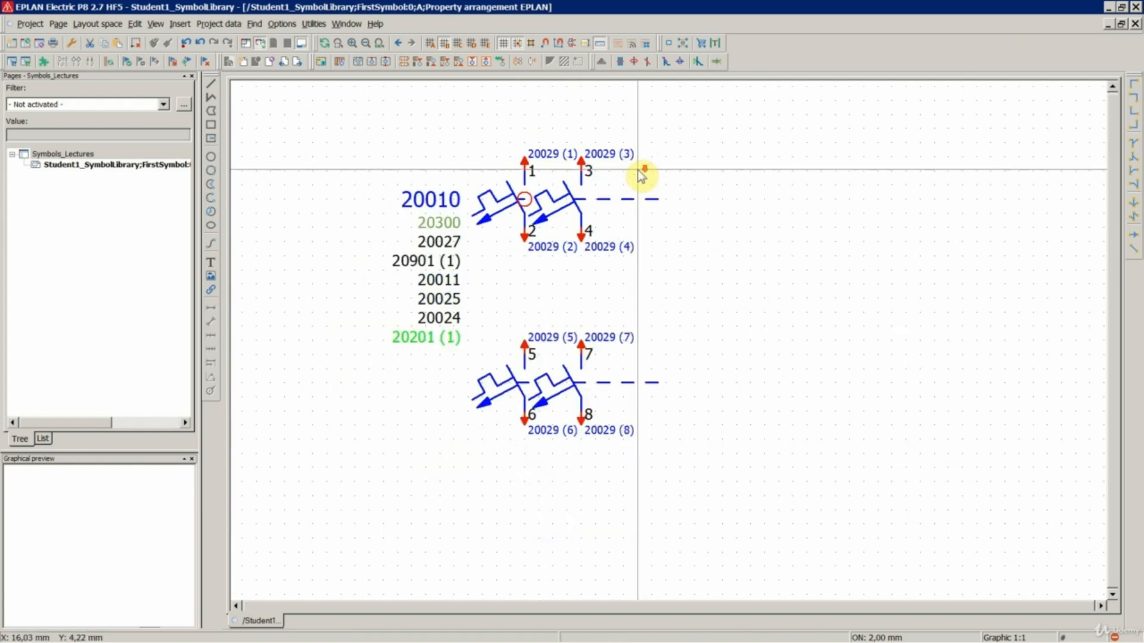
scroll(583, 457, up, 2)
scroll(518, 413, down, 1)
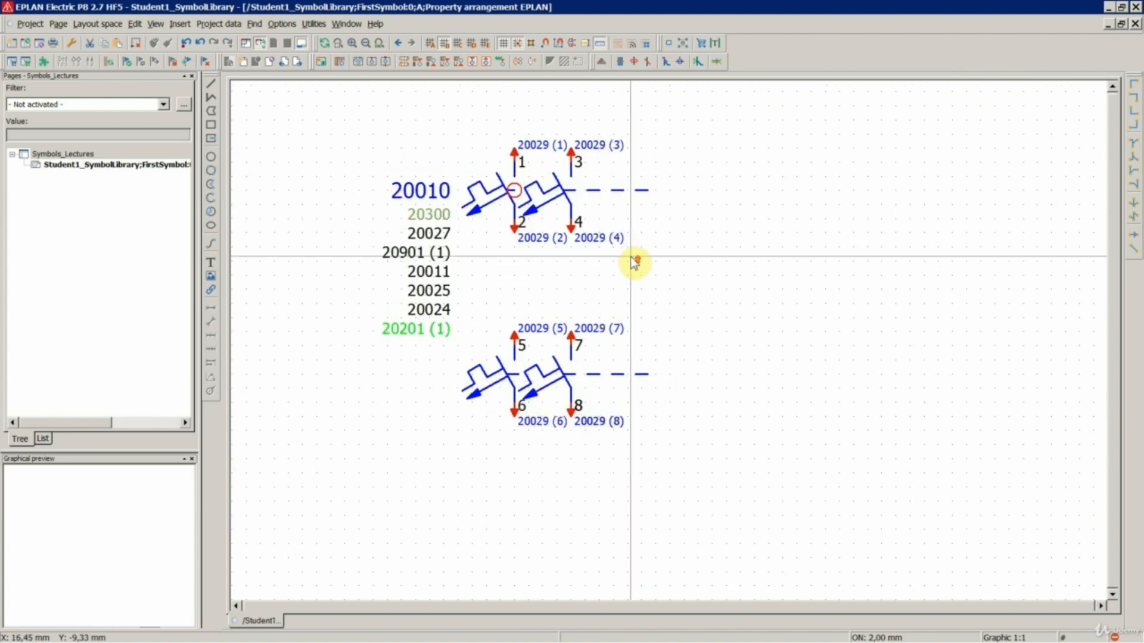
scroll(625, 263, up, 1)
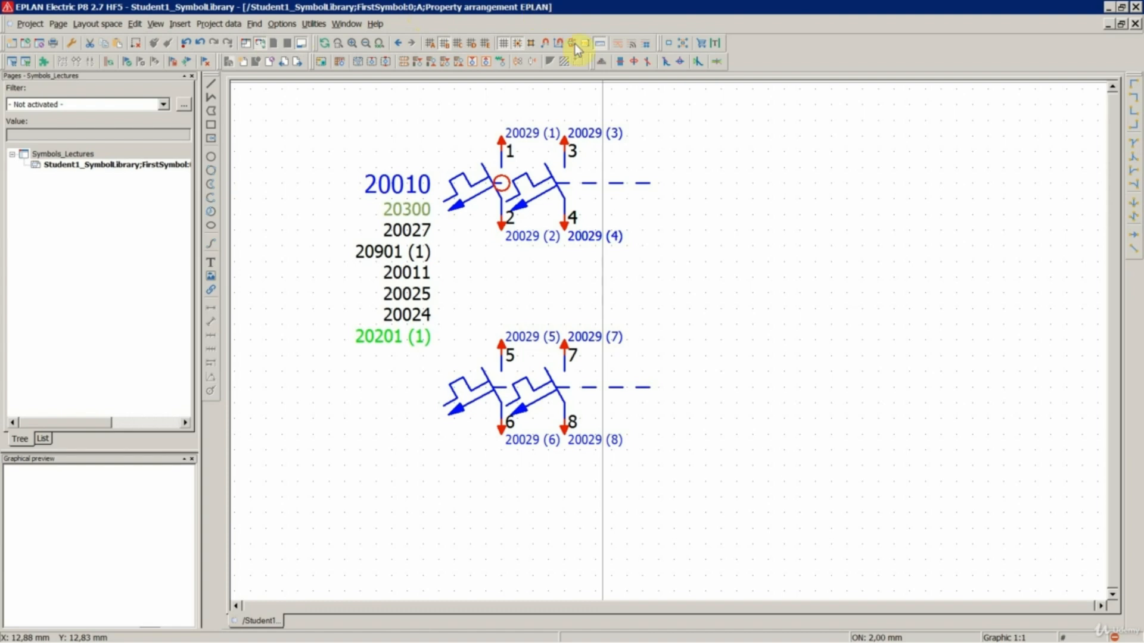
drag(450, 304, 695, 453)
drag(409, 371, 521, 437)
key(Delete)
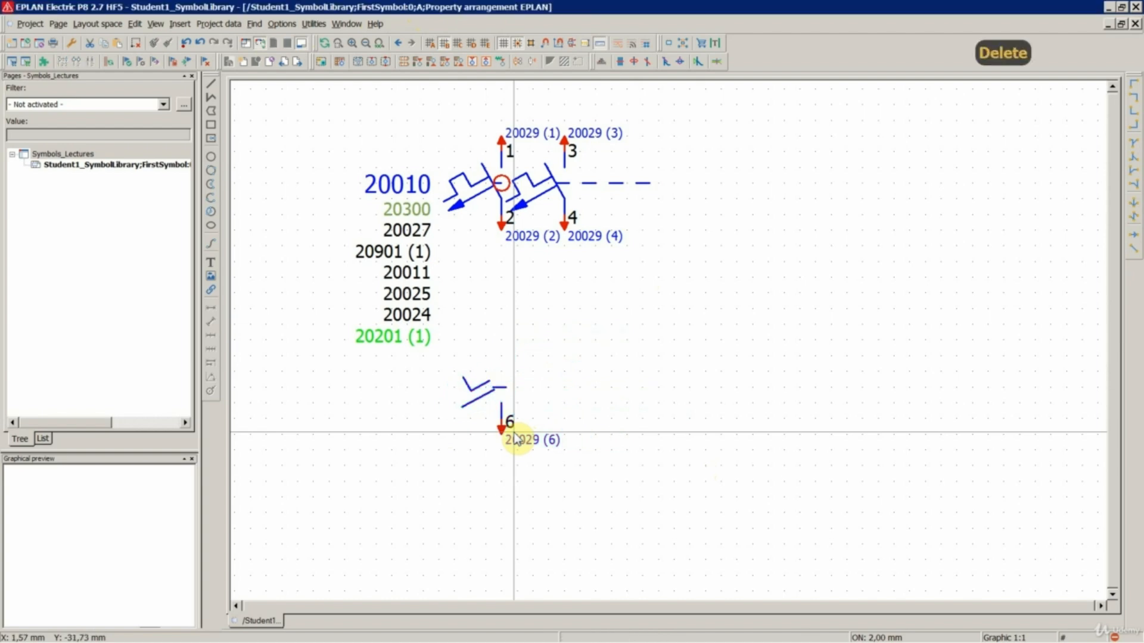
drag(441, 364, 652, 488)
key(Delete)
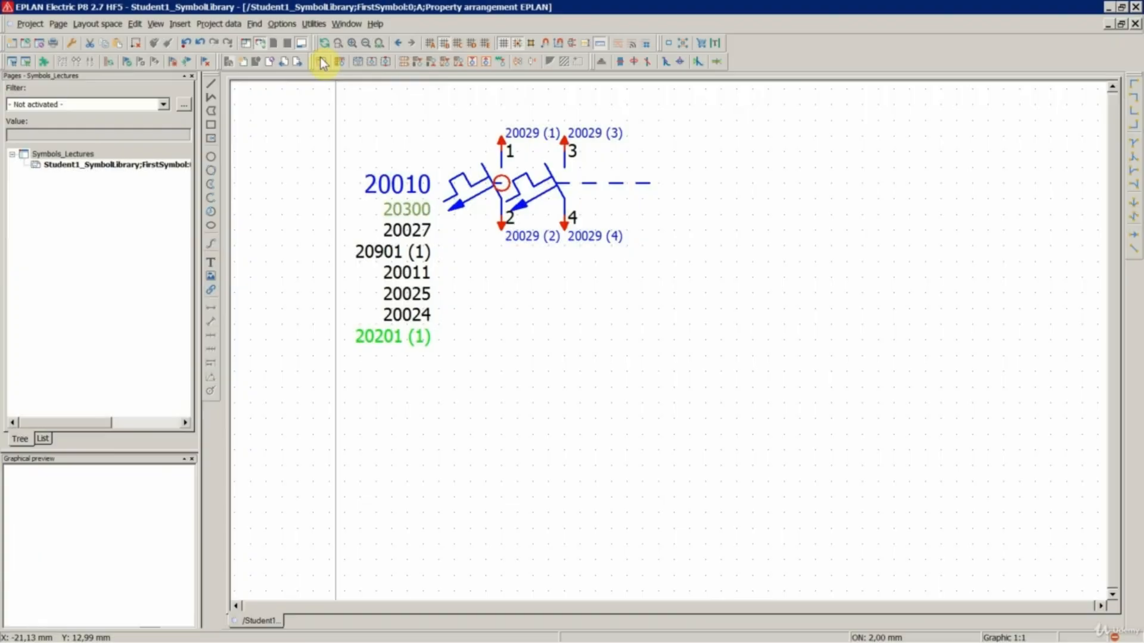
Step: Create Variant B of the symbol from Variant A rotated by 90°, also rotating the connection point designations and placed properties
click(312, 25)
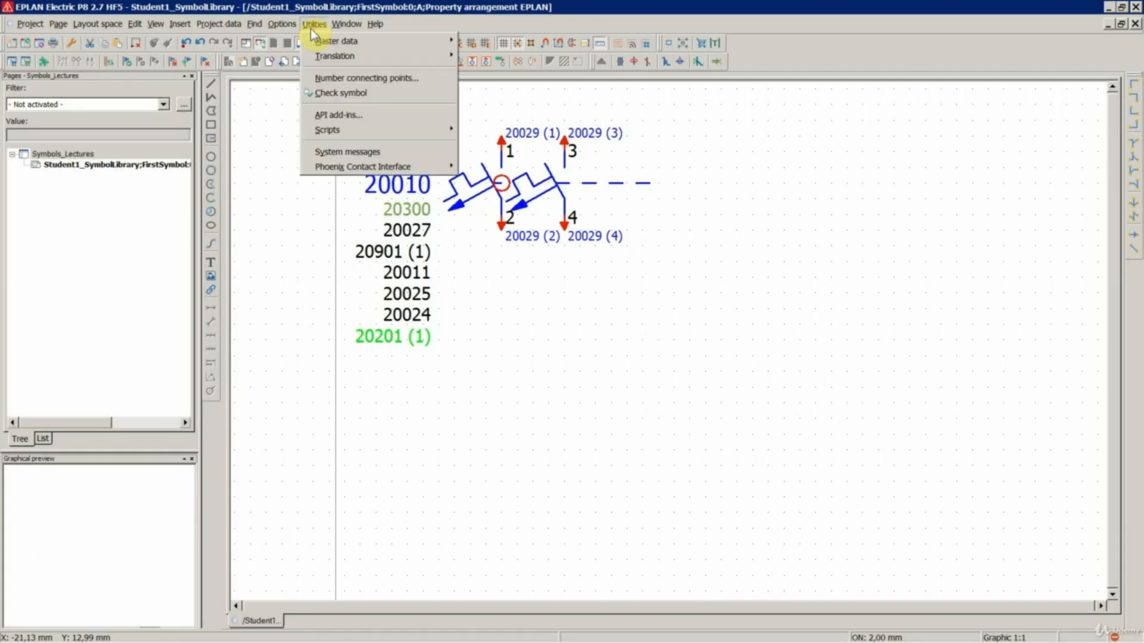
mouse_move(327, 39)
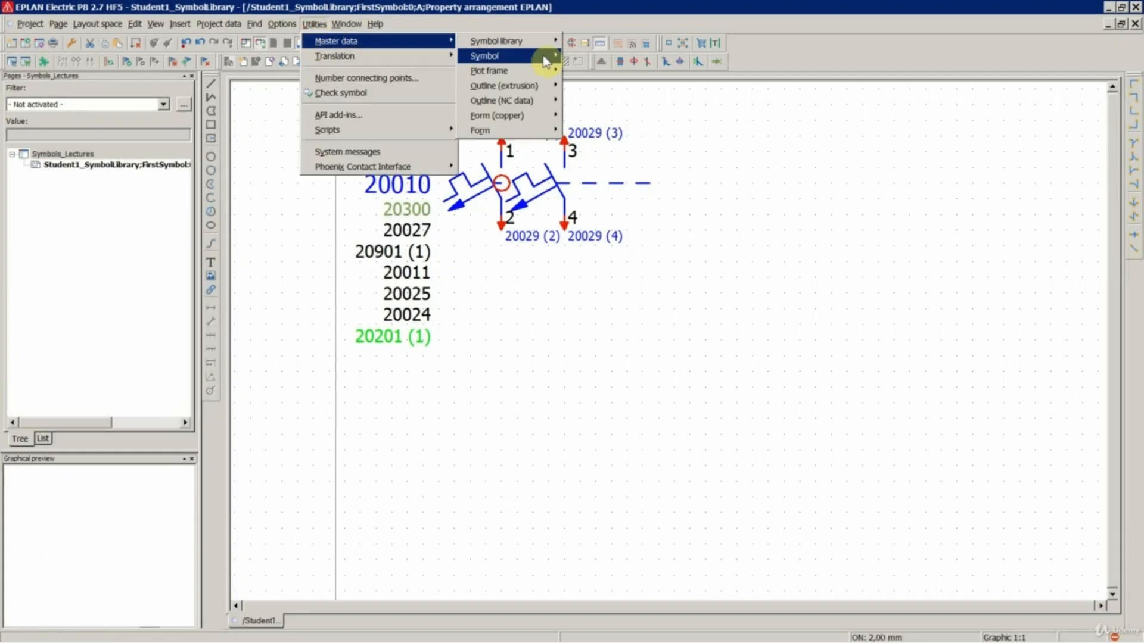
mouse_move(521, 61)
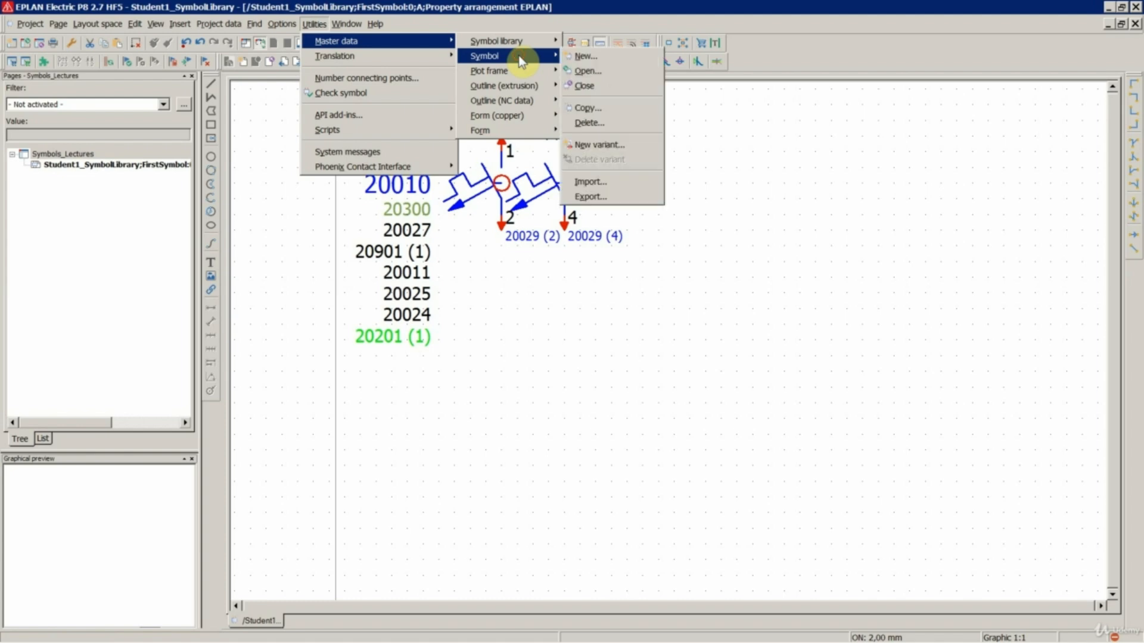
click(602, 151)
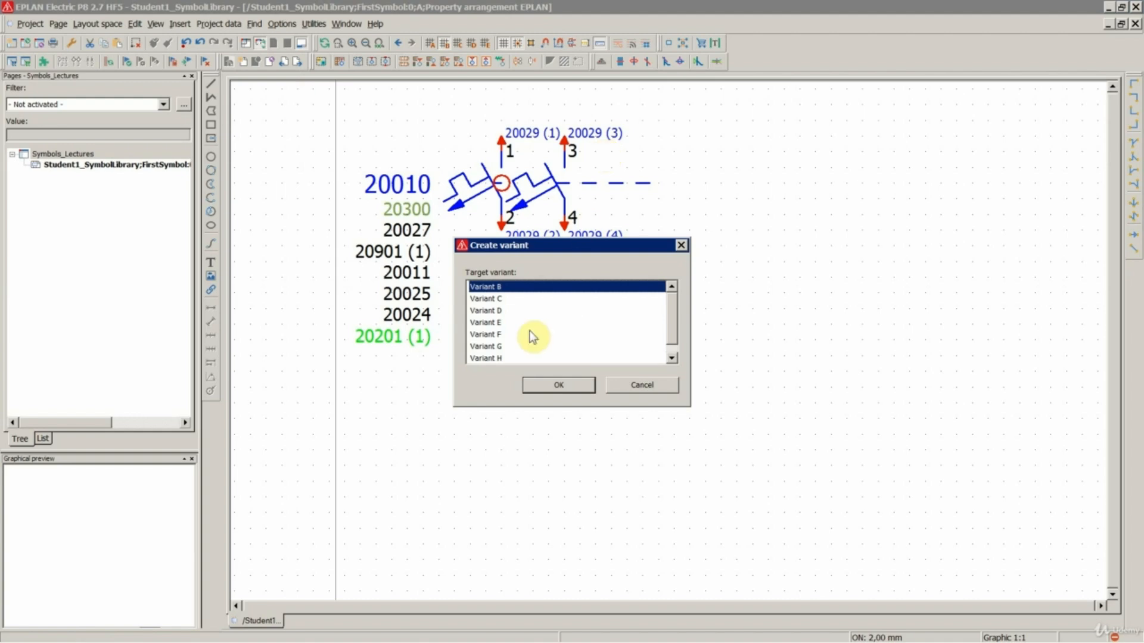
click(556, 385)
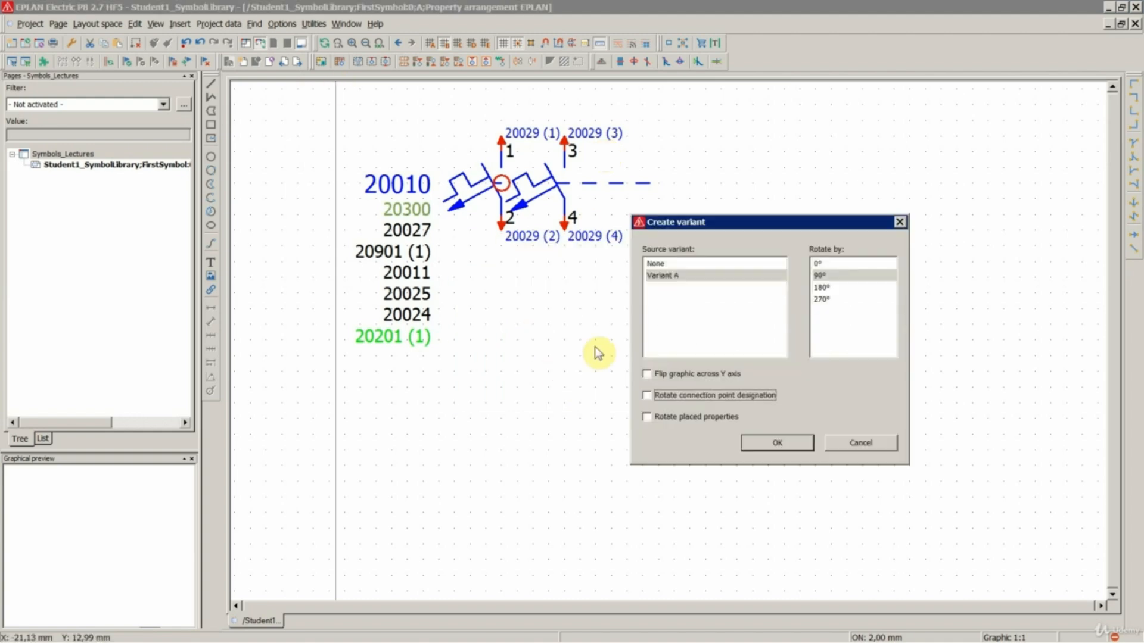
click(673, 278)
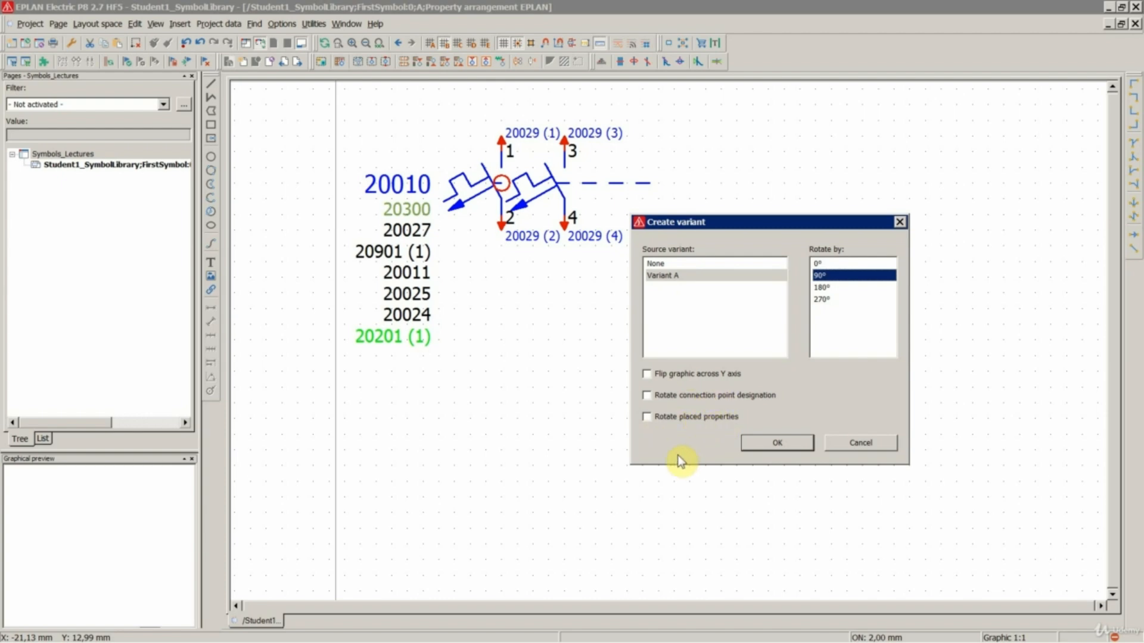
click(673, 396)
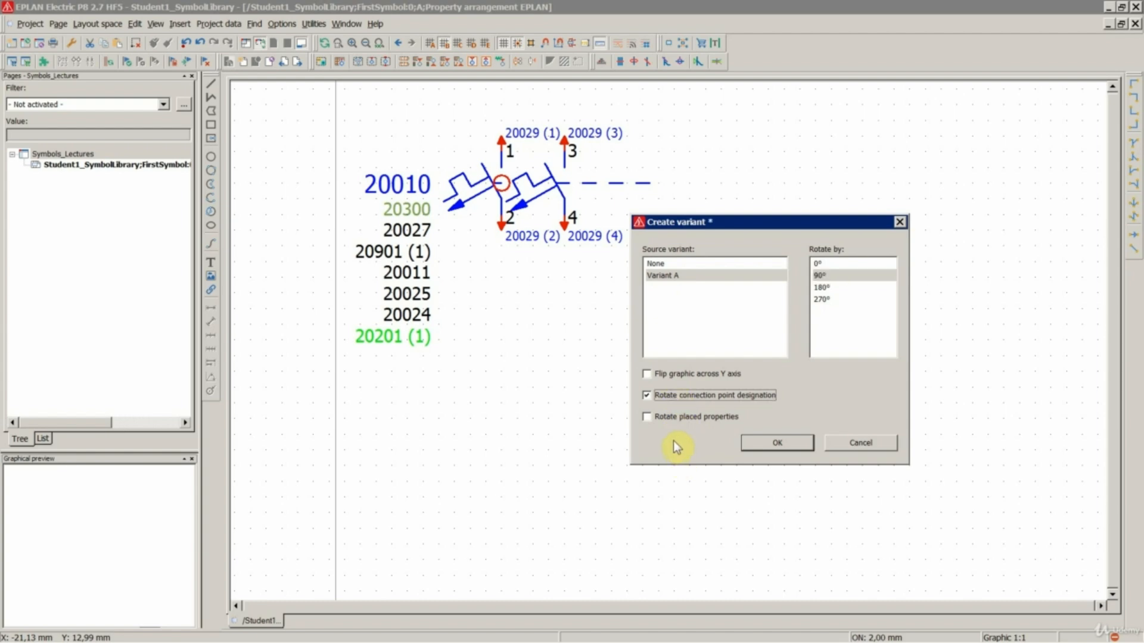
click(673, 418)
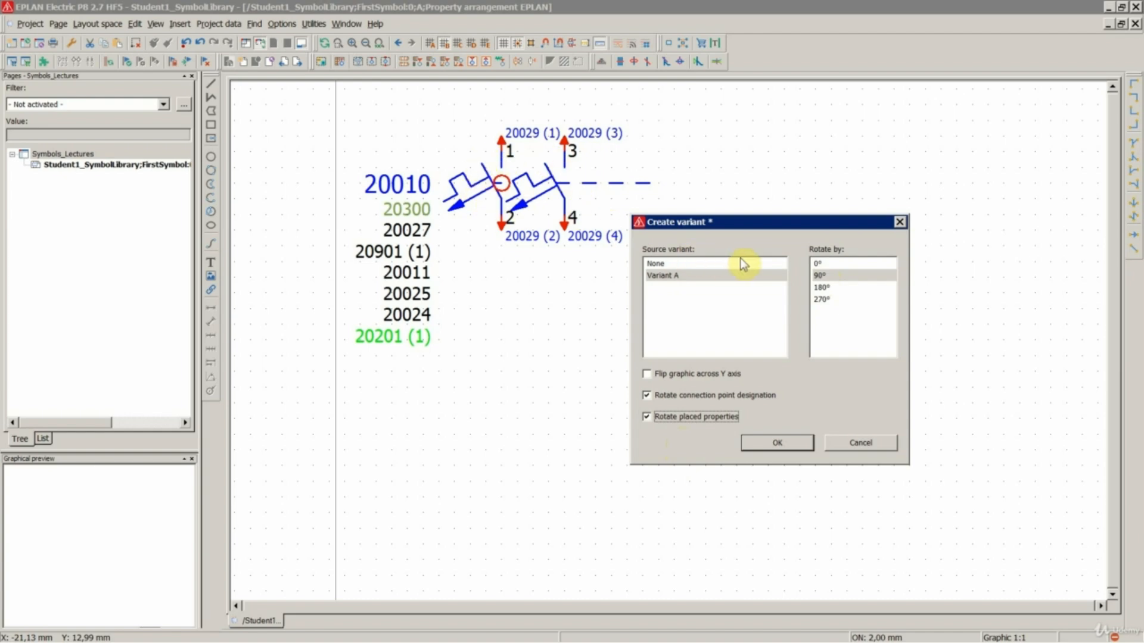
click(777, 443)
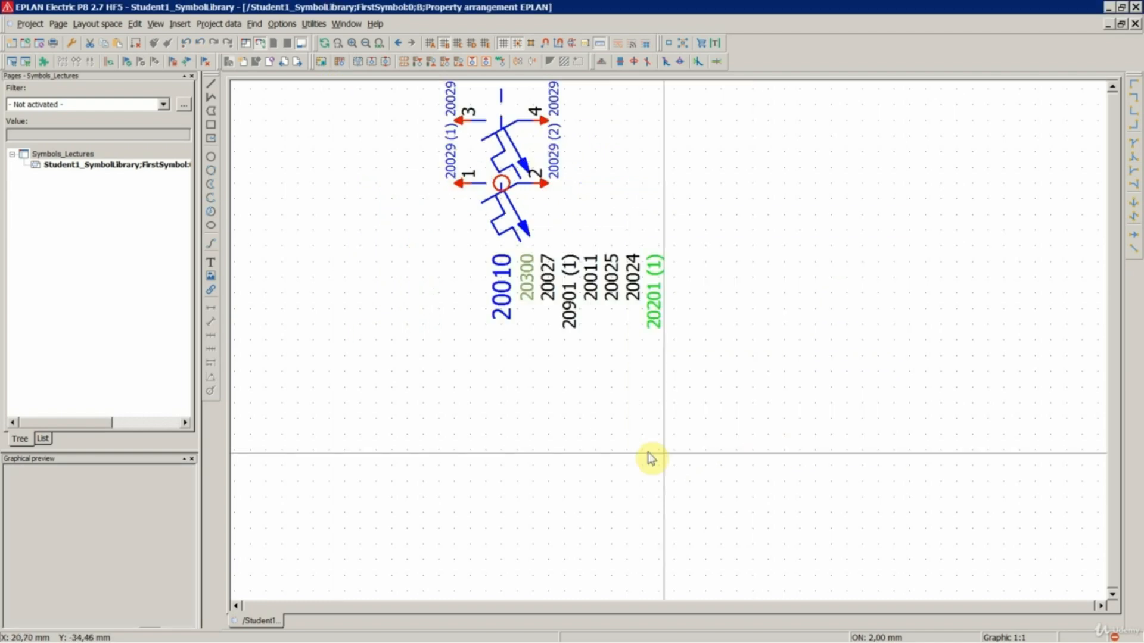
Step: Close FirstSymbol in the page navigator and return to the Symbols_Lectures project
scroll(429, 287, down, 1)
scroll(547, 143, up, 1)
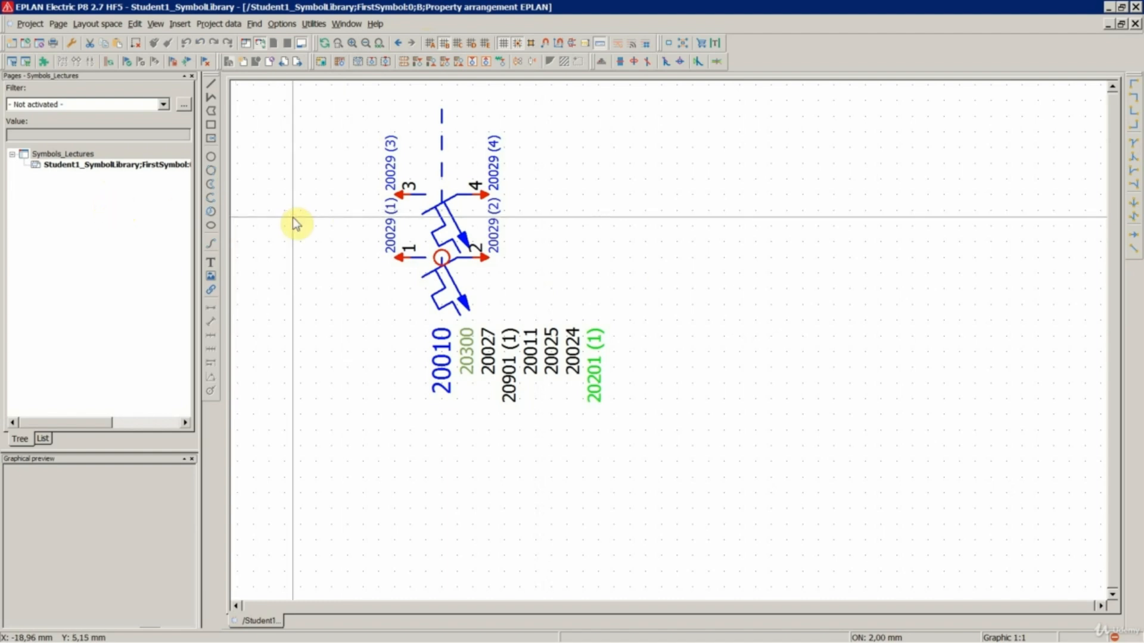
right_click(98, 170)
click(119, 219)
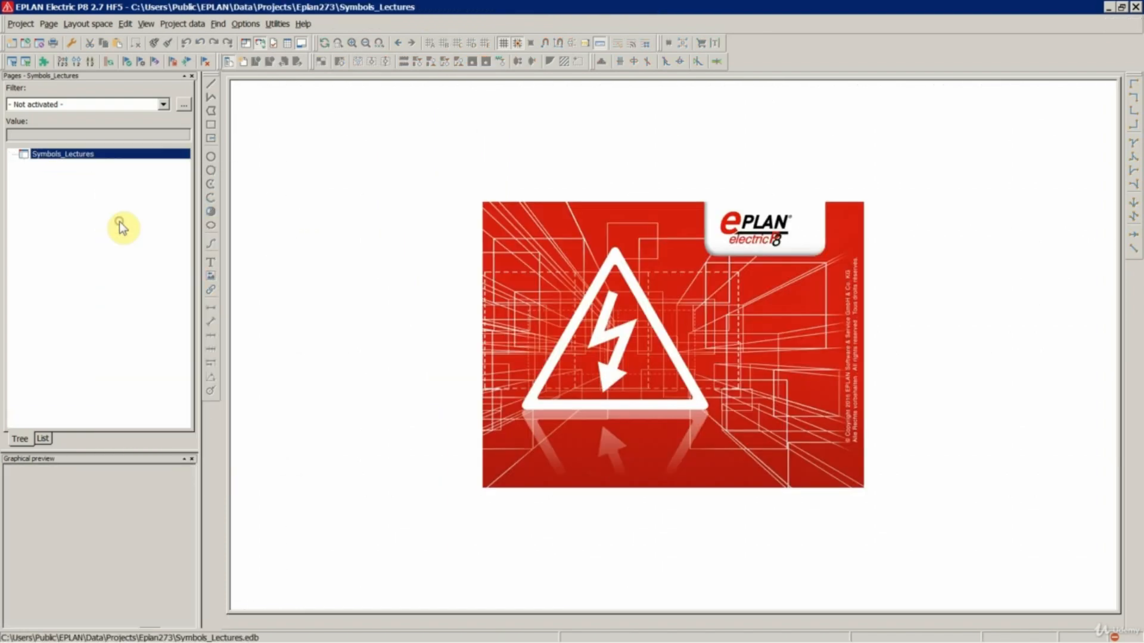
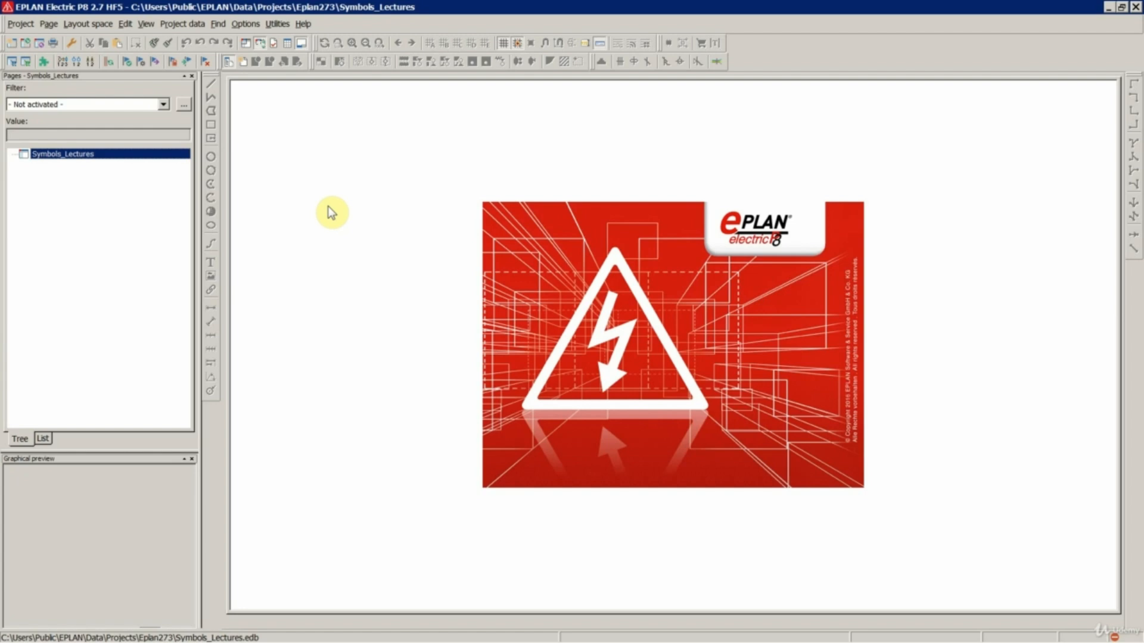
Step: Open the IEC_symbol library and its Valve_plusPE symbol in the editor
click(277, 24)
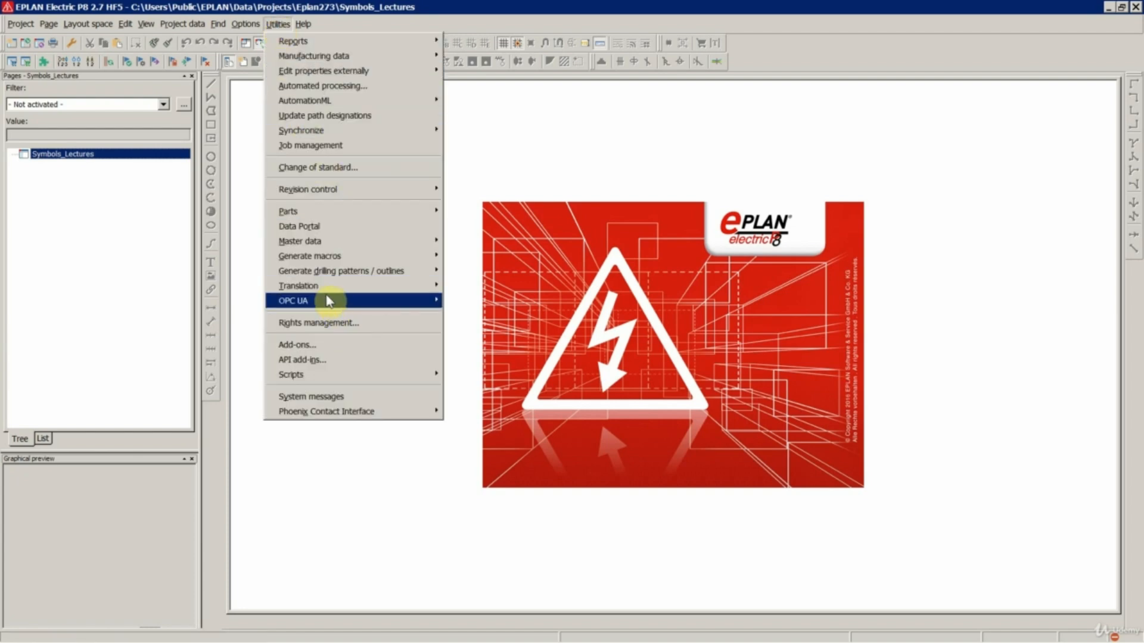
mouse_move(312, 244)
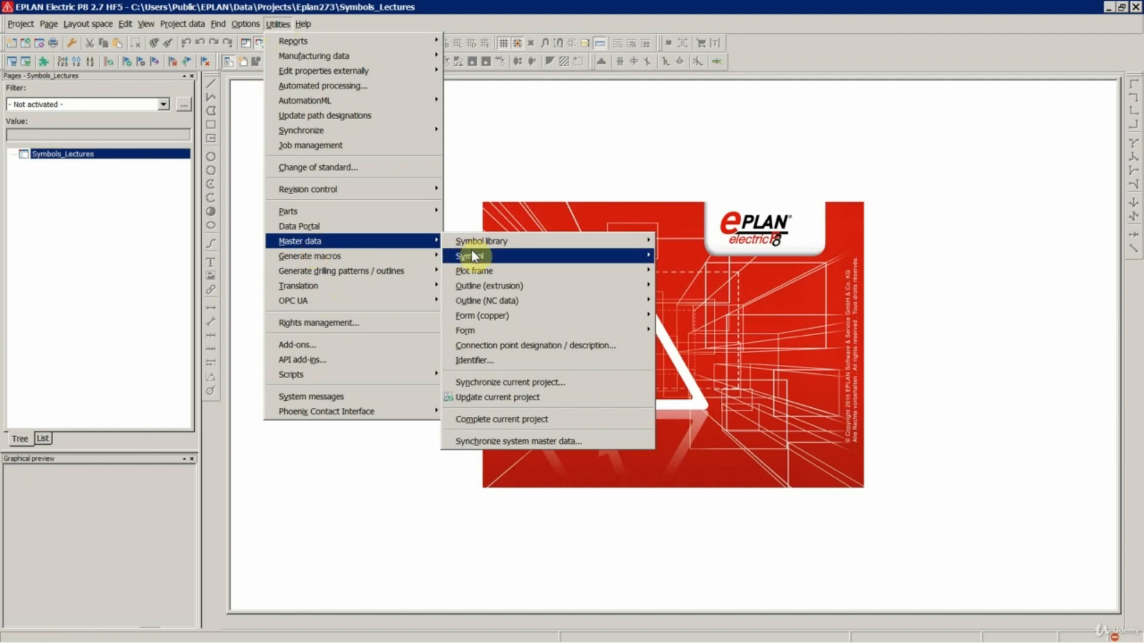
mouse_move(471, 256)
click(673, 258)
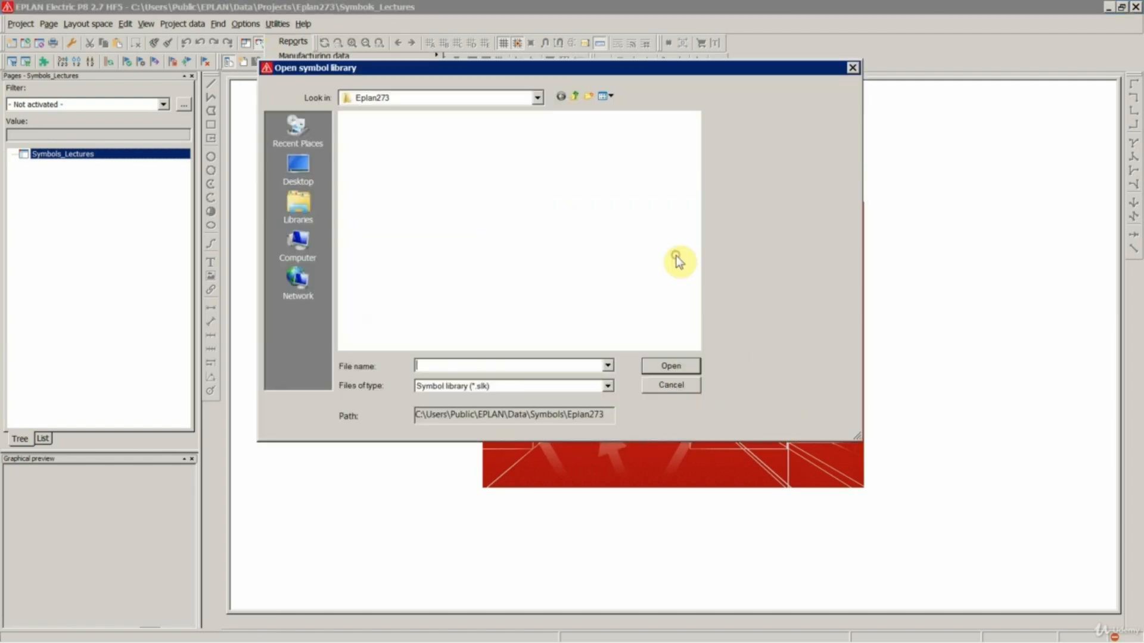
click(390, 144)
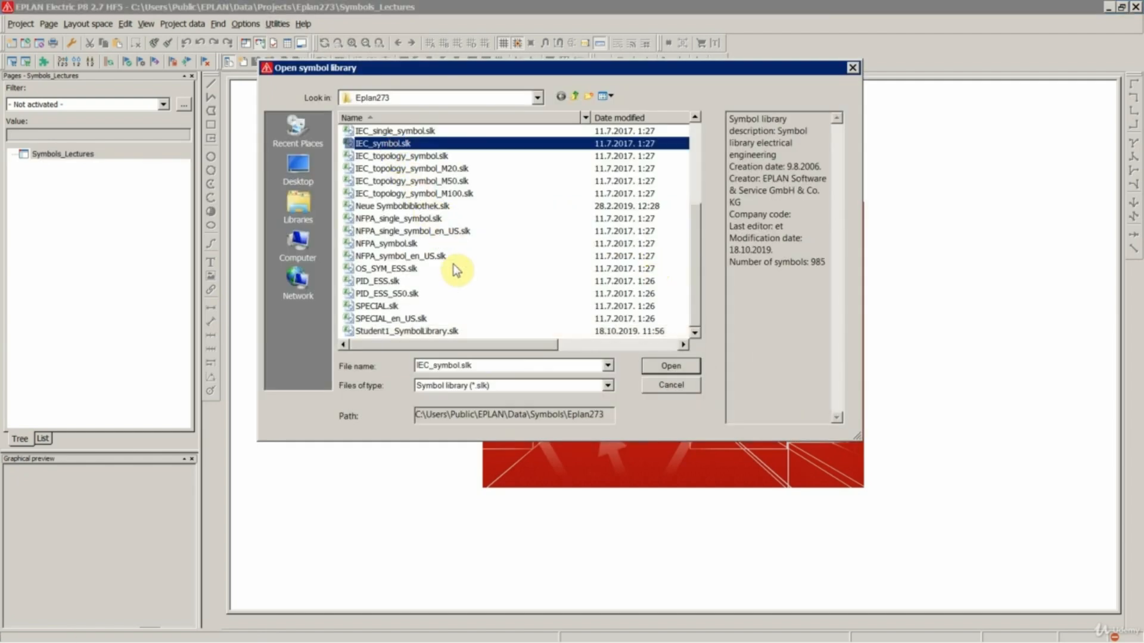
click(671, 365)
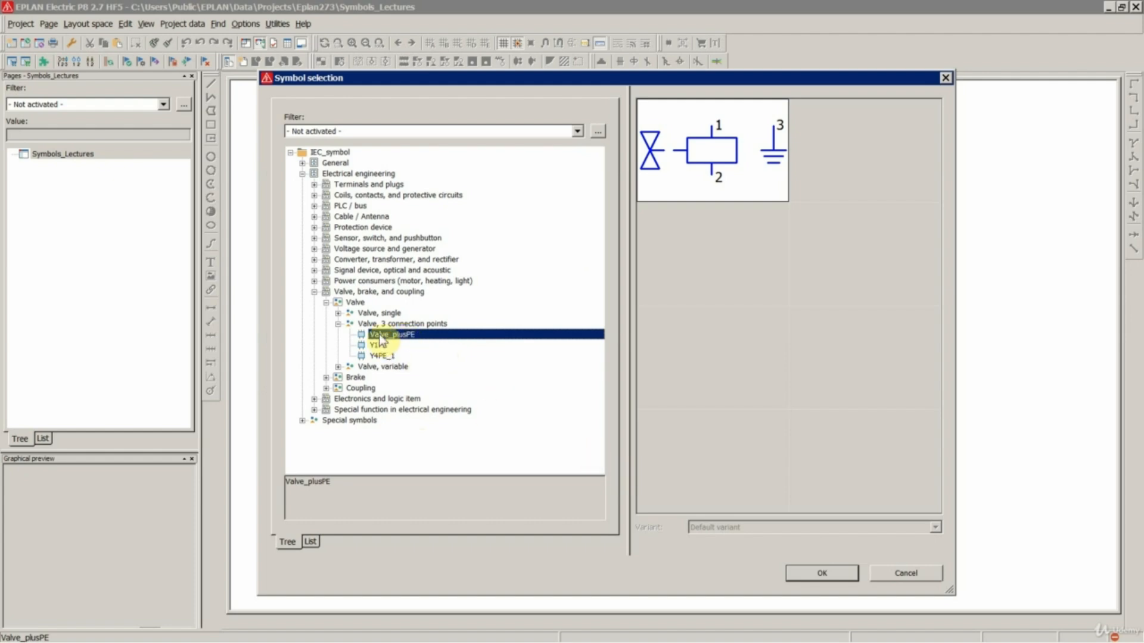
click(825, 572)
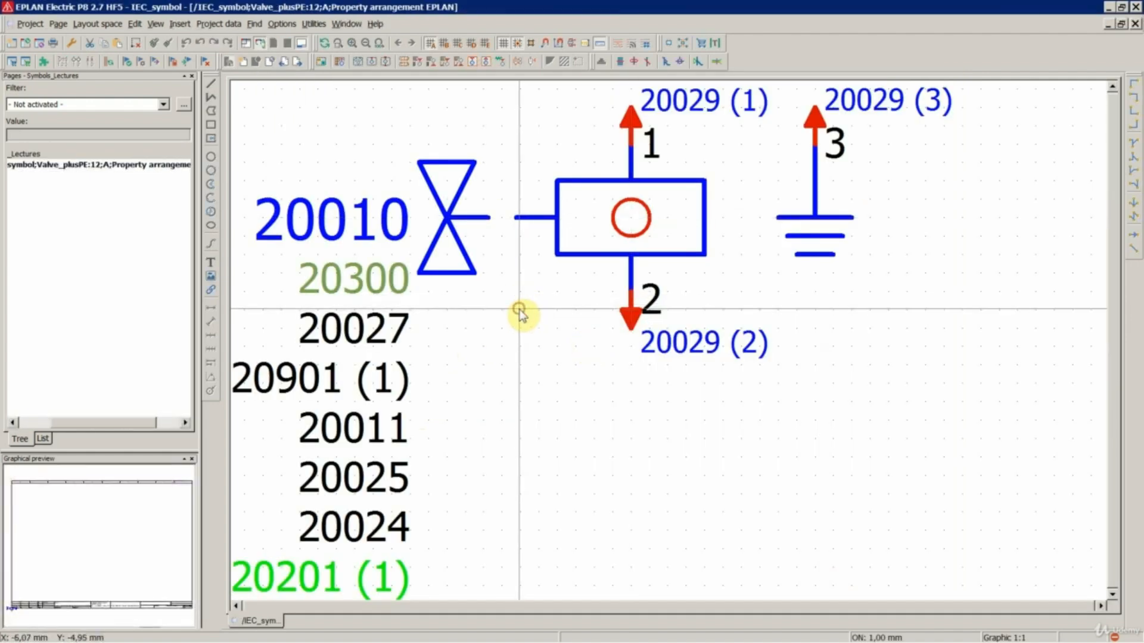
Step: Close the Valve_plusPE symbol in the page navigator and return to the Symbols_Lectures project
scroll(526, 314, down, 3)
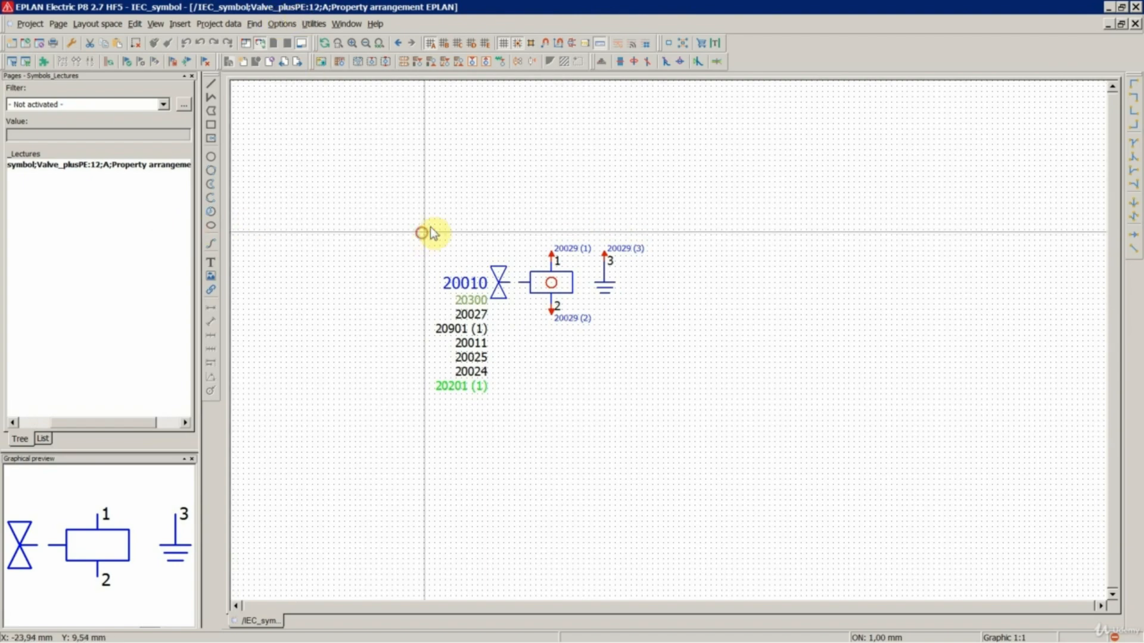
scroll(464, 213, down, 2)
click(84, 164)
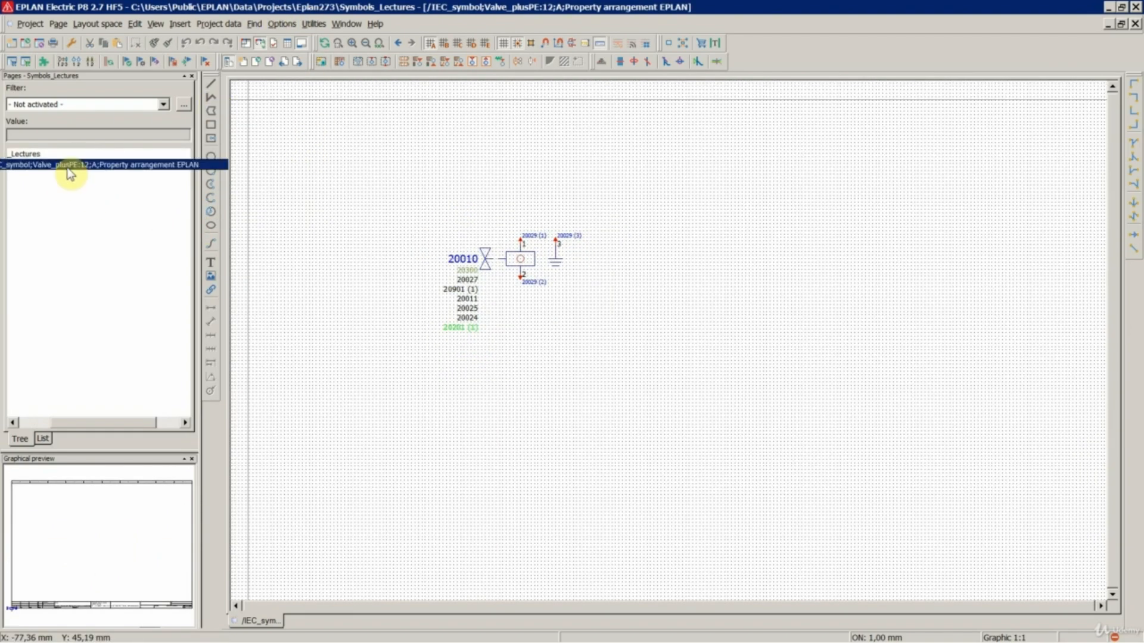
click(314, 24)
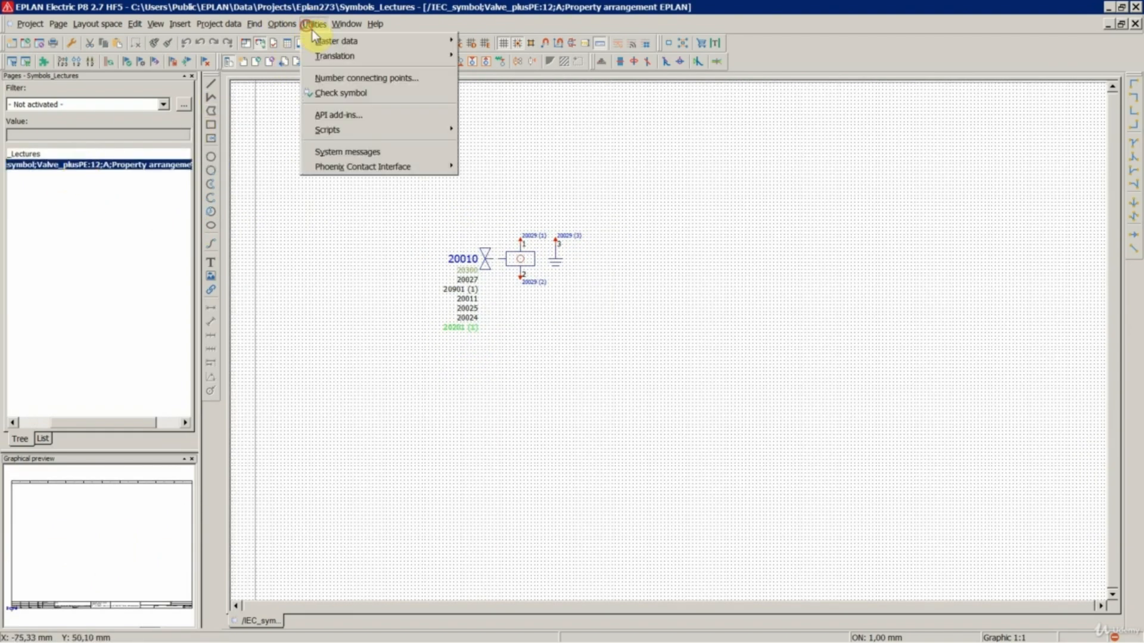
right_click(132, 168)
click(146, 215)
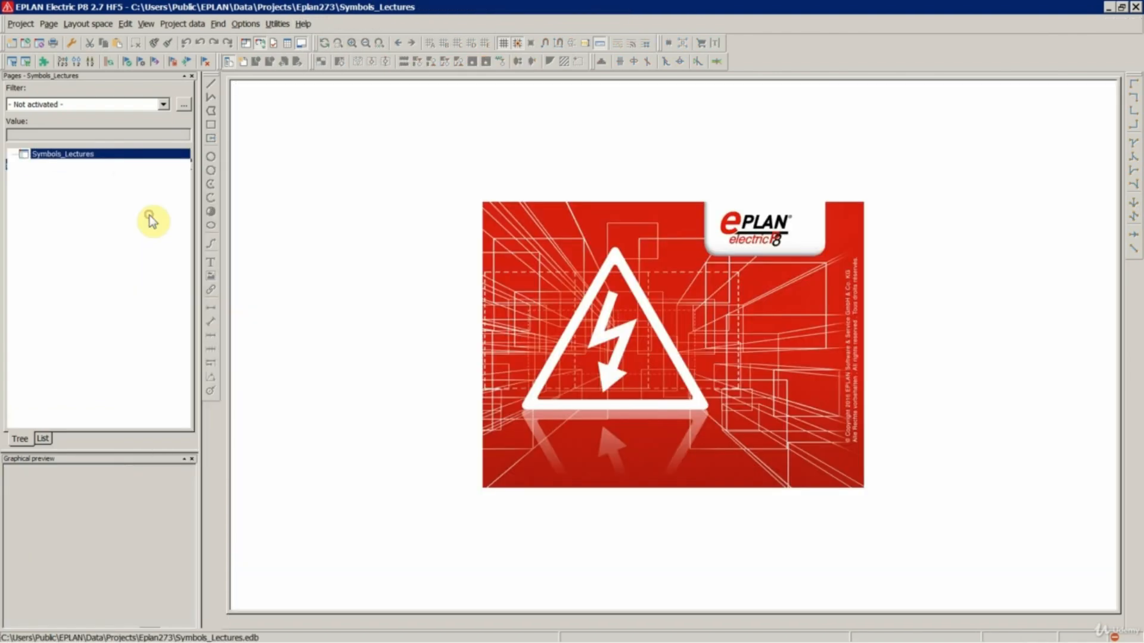
Step: Start a symbol export and expand the Electrical engineering group of the IEC_symbol library
click(266, 26)
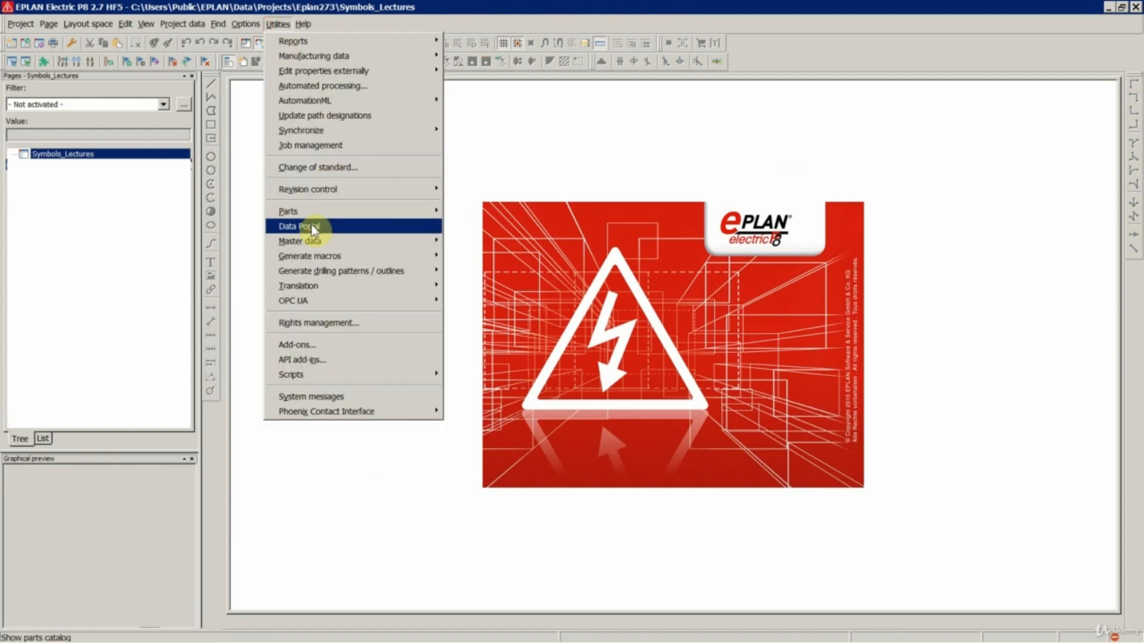
mouse_move(311, 242)
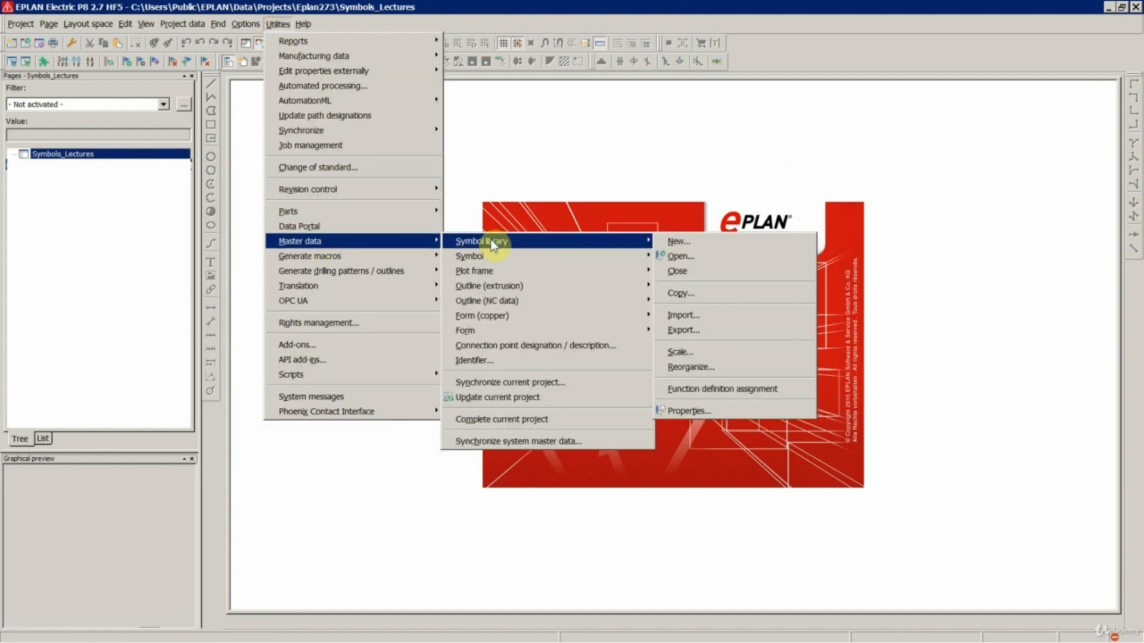
mouse_move(503, 255)
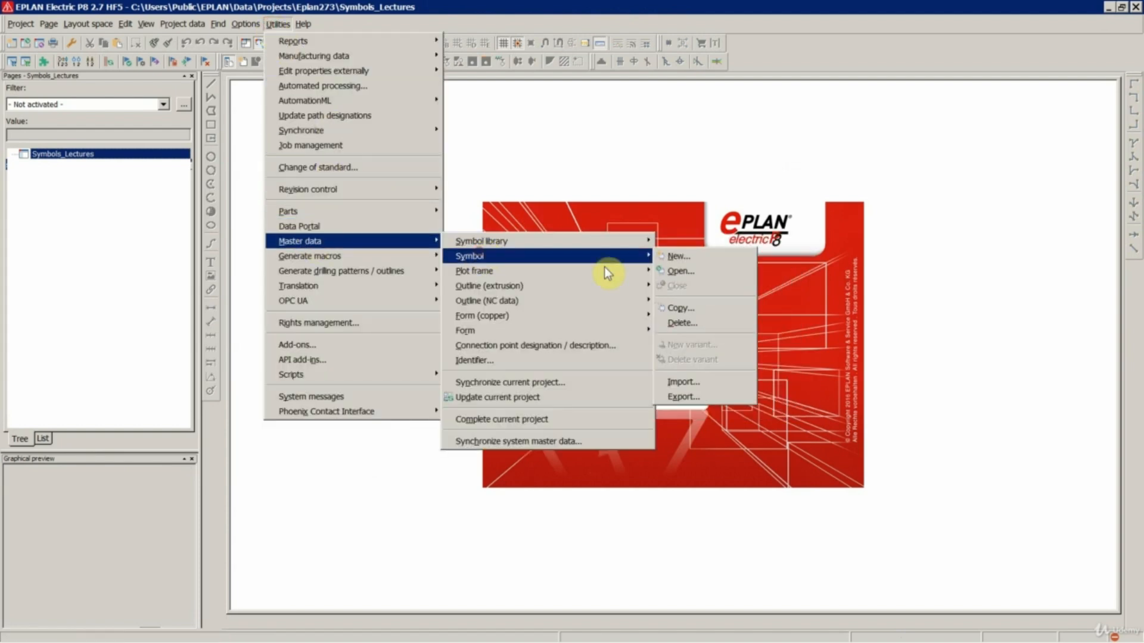
click(682, 396)
double_click(324, 153)
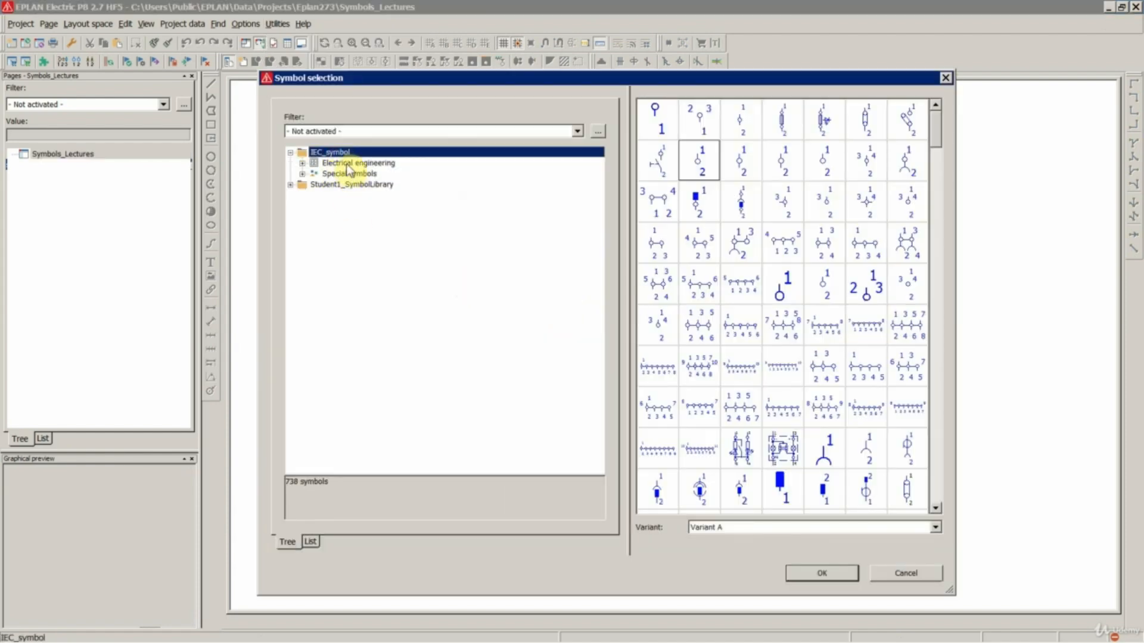
double_click(345, 163)
Step: Try a multiple selection of the symbol categories from Cable / Antenna through Special function in electrical engineering
click(358, 206)
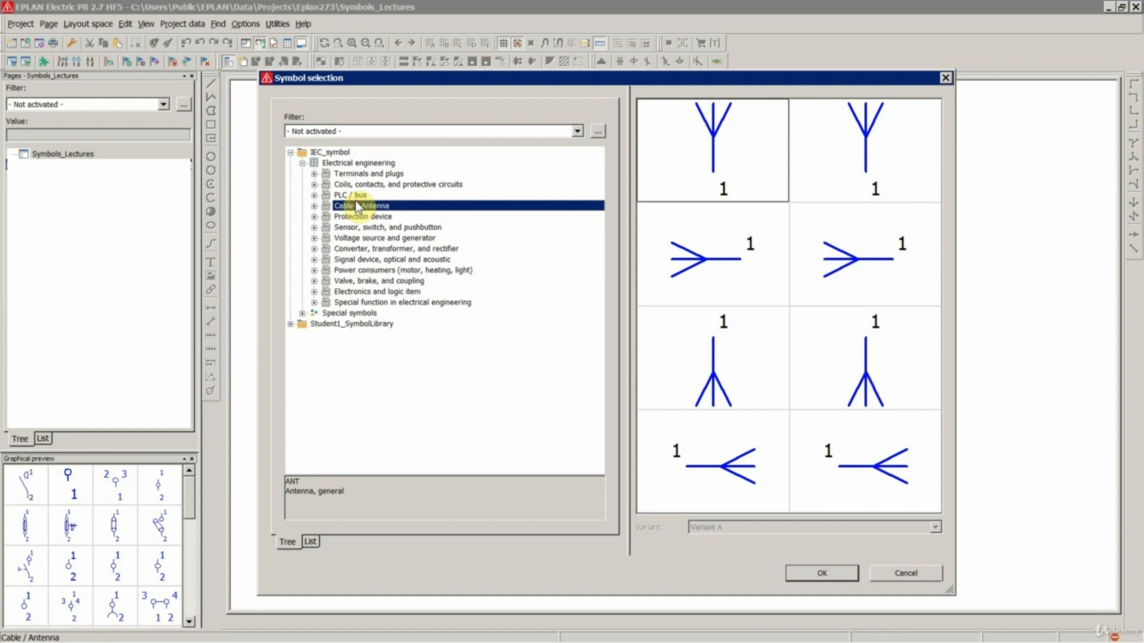
shift+click(396, 270)
shift+click(399, 291)
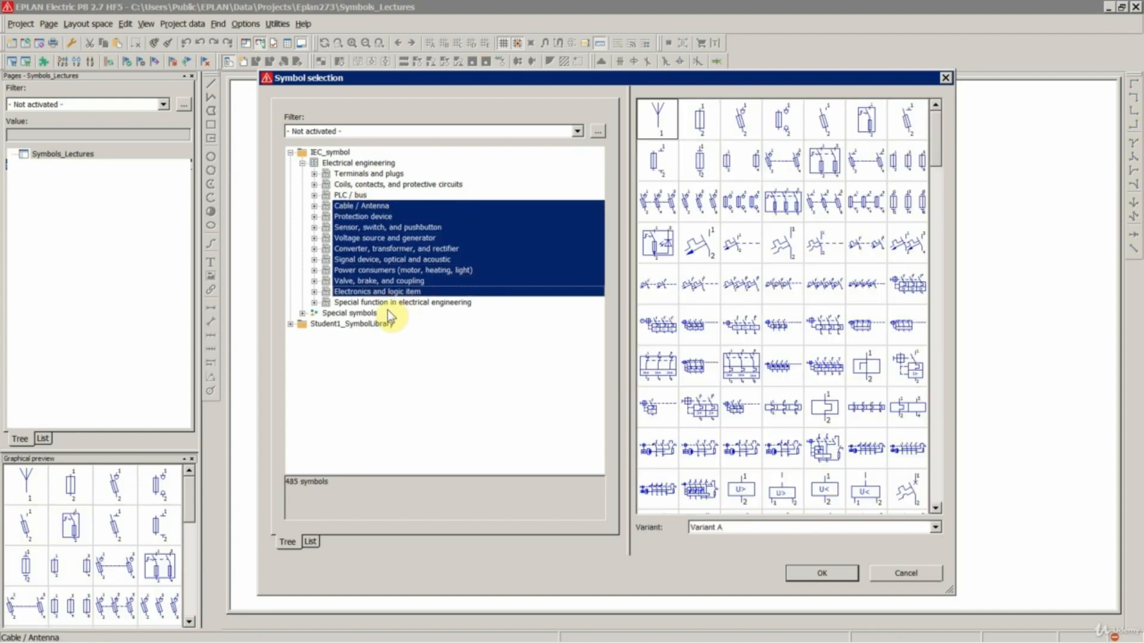
shift+click(387, 303)
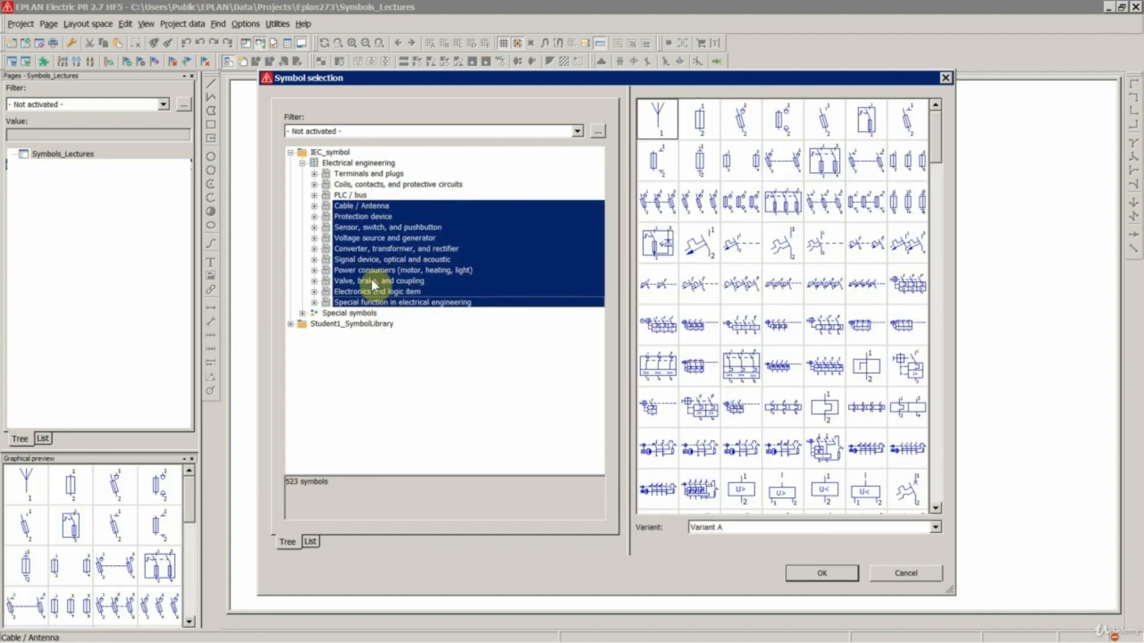
Step: Choose Valve_plusPE among the valves with 3 connection points and export it to the Desktop as Valve_plusPE.esy
double_click(371, 280)
double_click(356, 292)
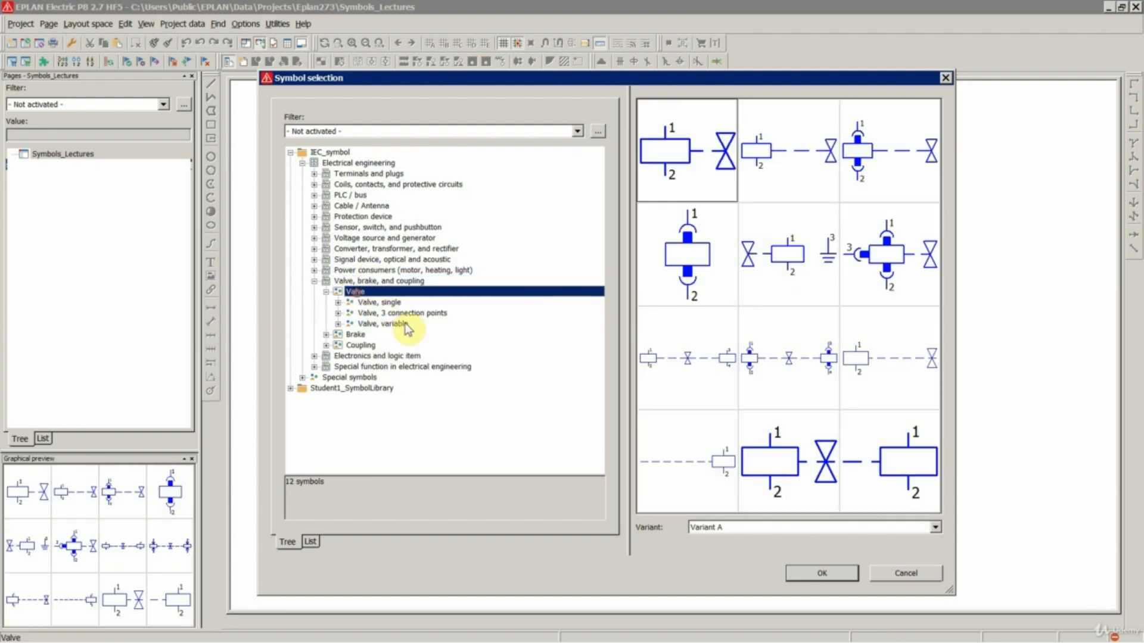
double_click(396, 313)
click(392, 324)
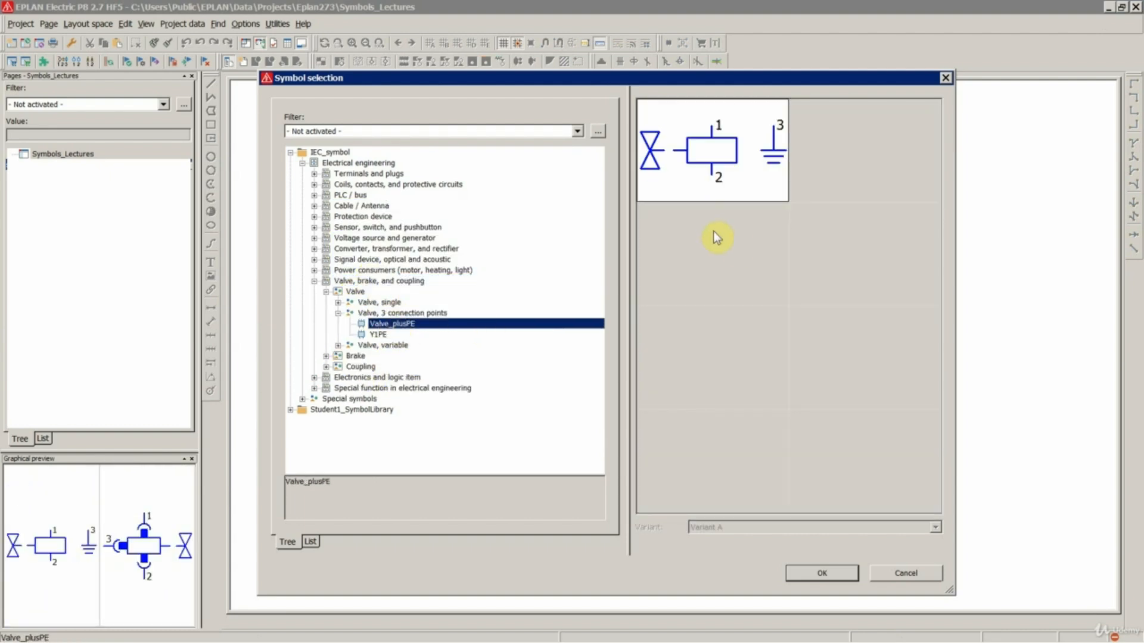
click(702, 167)
click(821, 577)
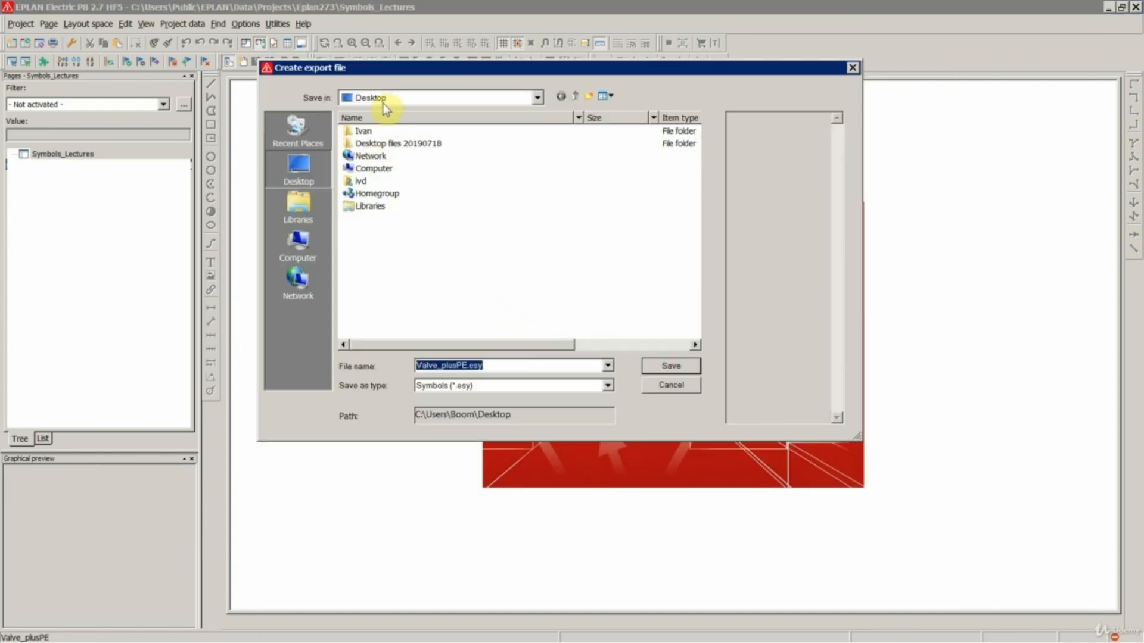
click(667, 366)
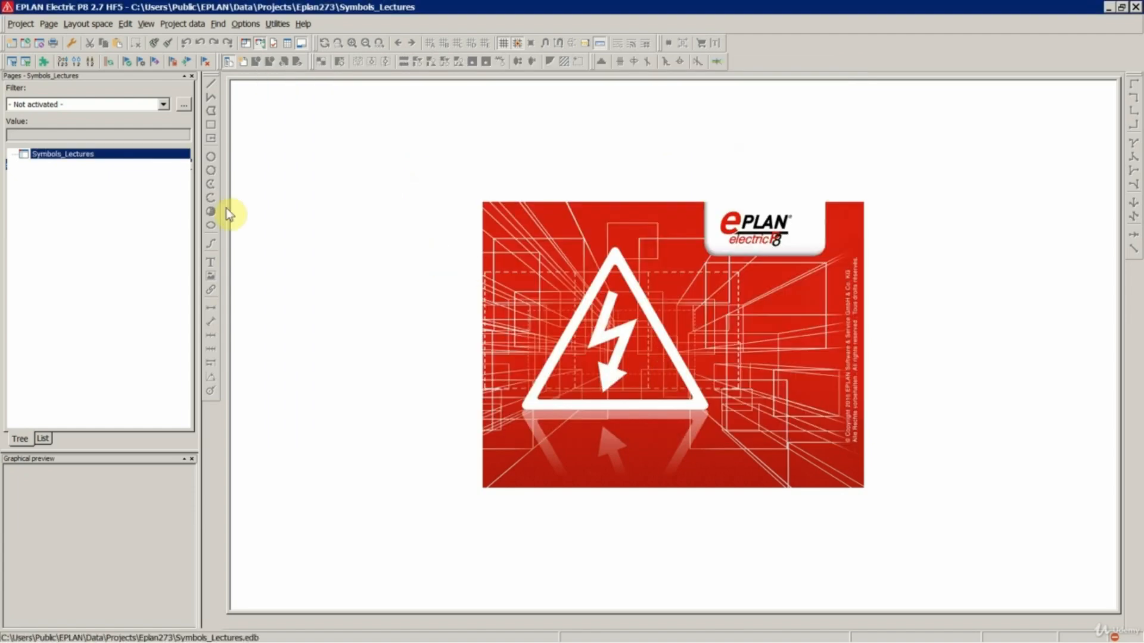
Step: Open Student1_SymbolLibrary with its FirstSymbol, and close the symbol page while leaving the library open
click(276, 24)
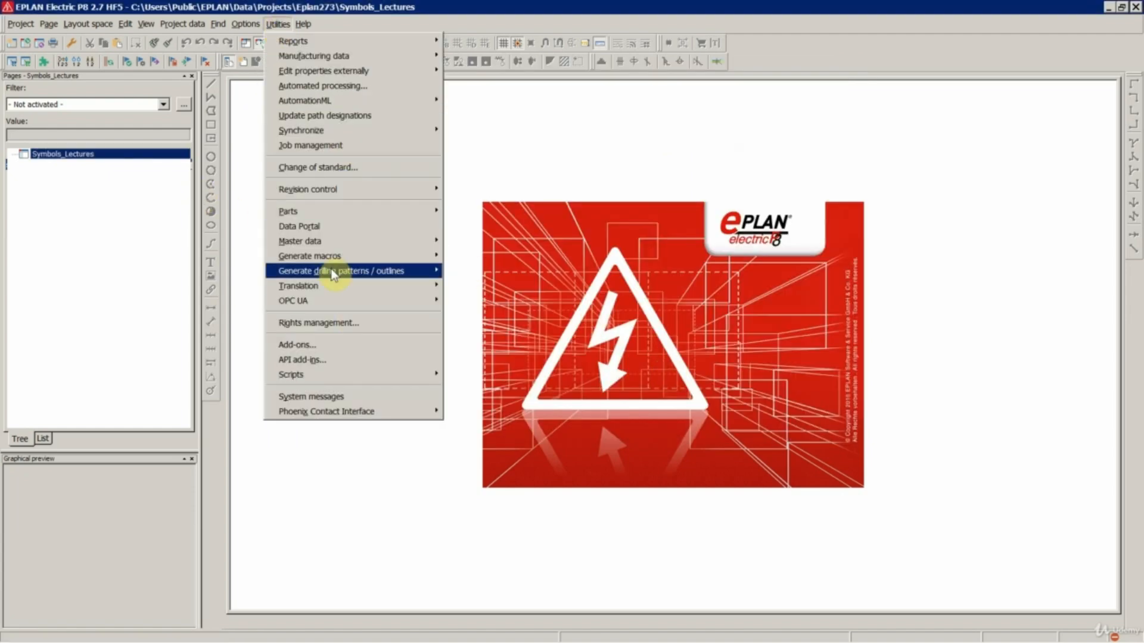
mouse_move(319, 245)
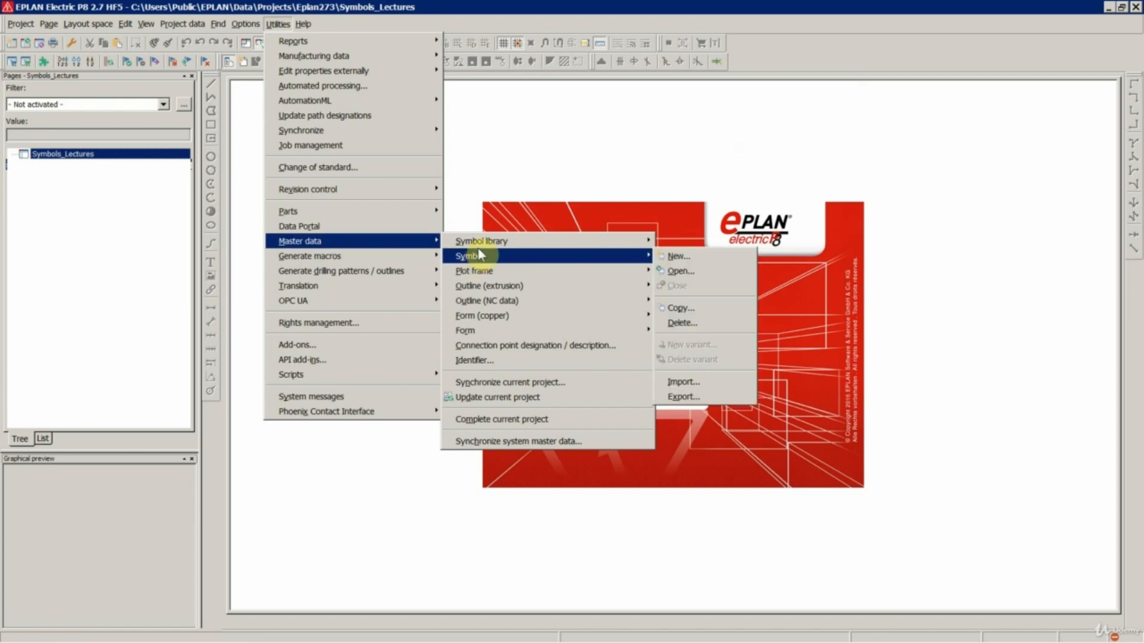
mouse_move(505, 241)
click(673, 256)
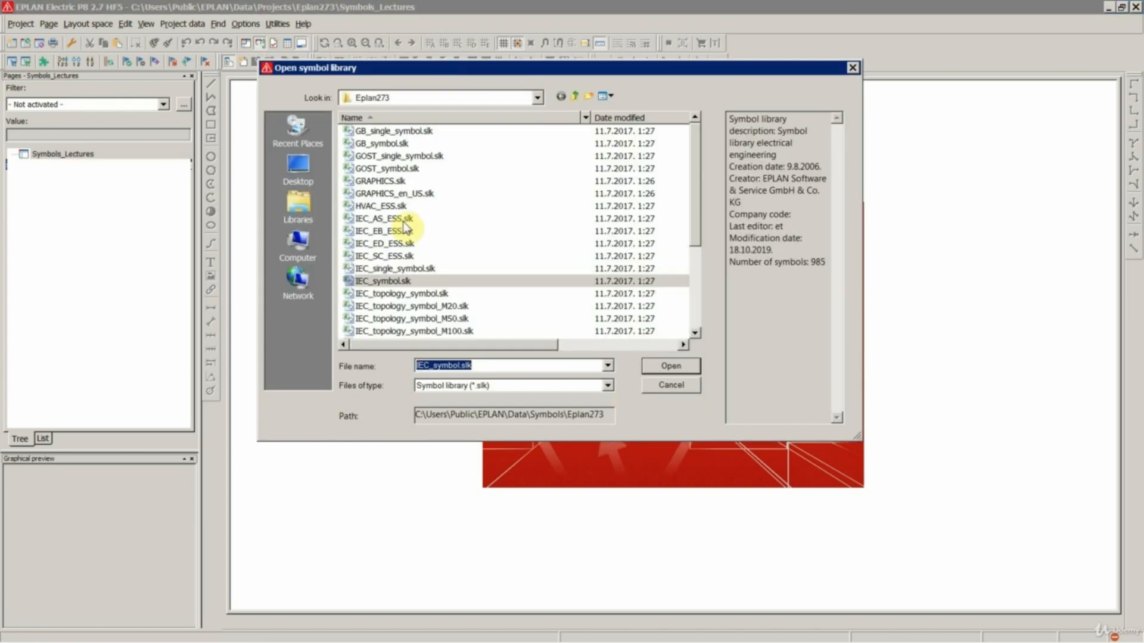
click(402, 294)
scroll(402, 302, down, 4)
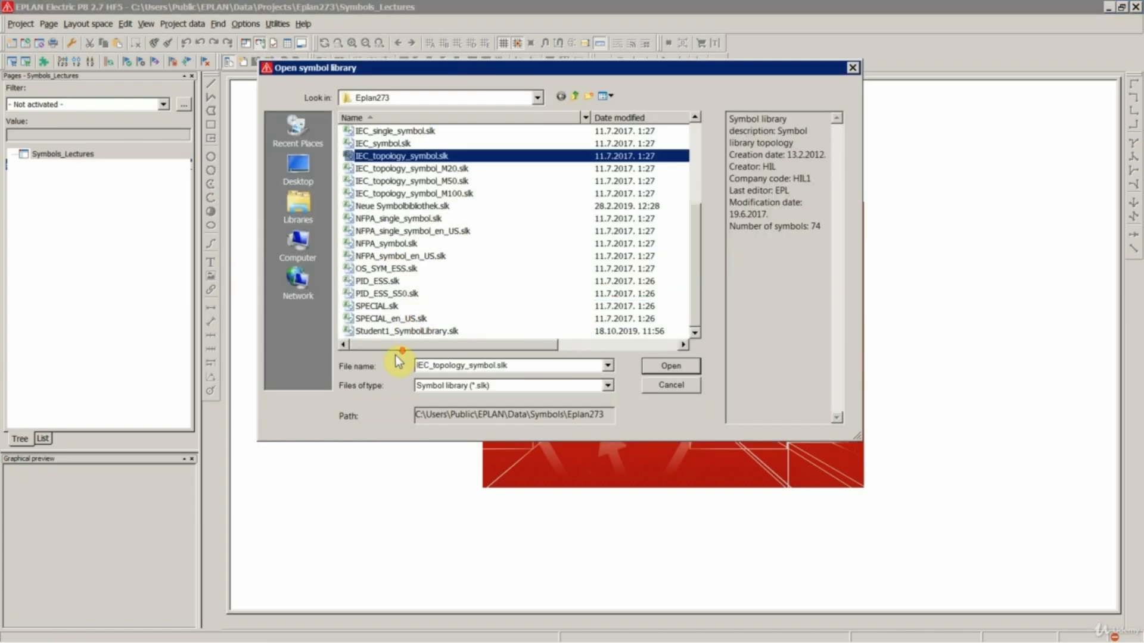
double_click(403, 333)
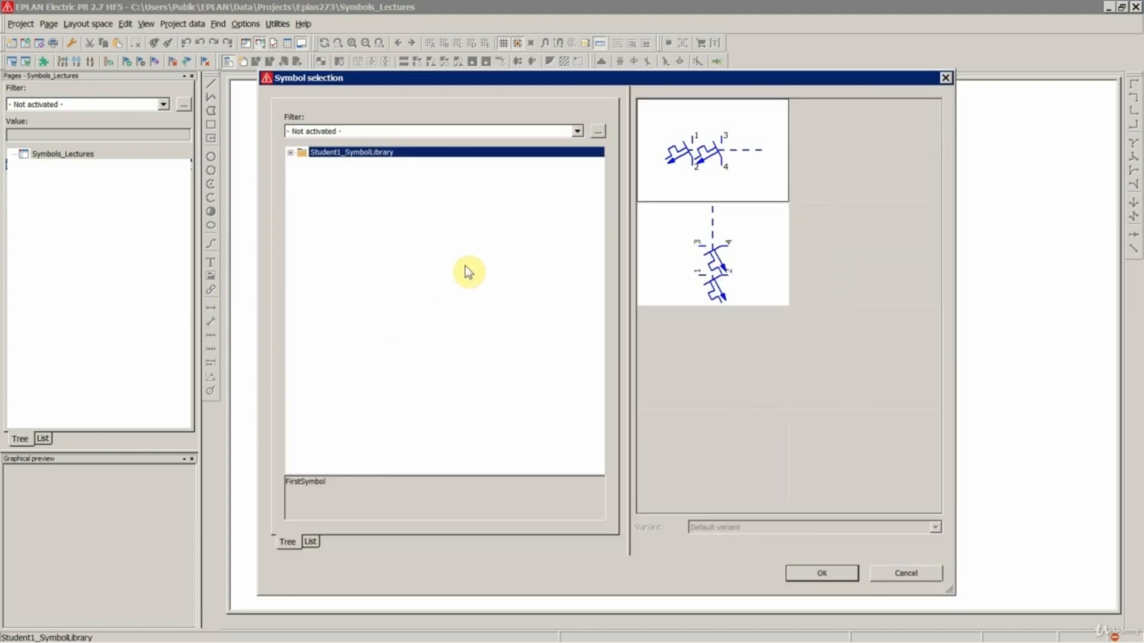
click(820, 572)
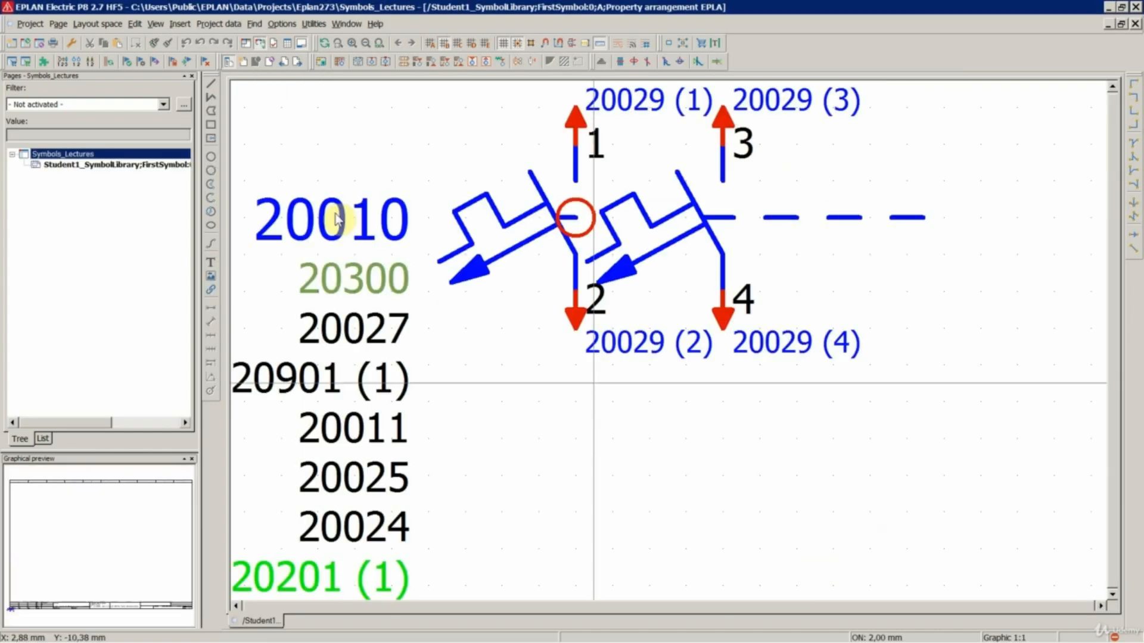
right_click(80, 167)
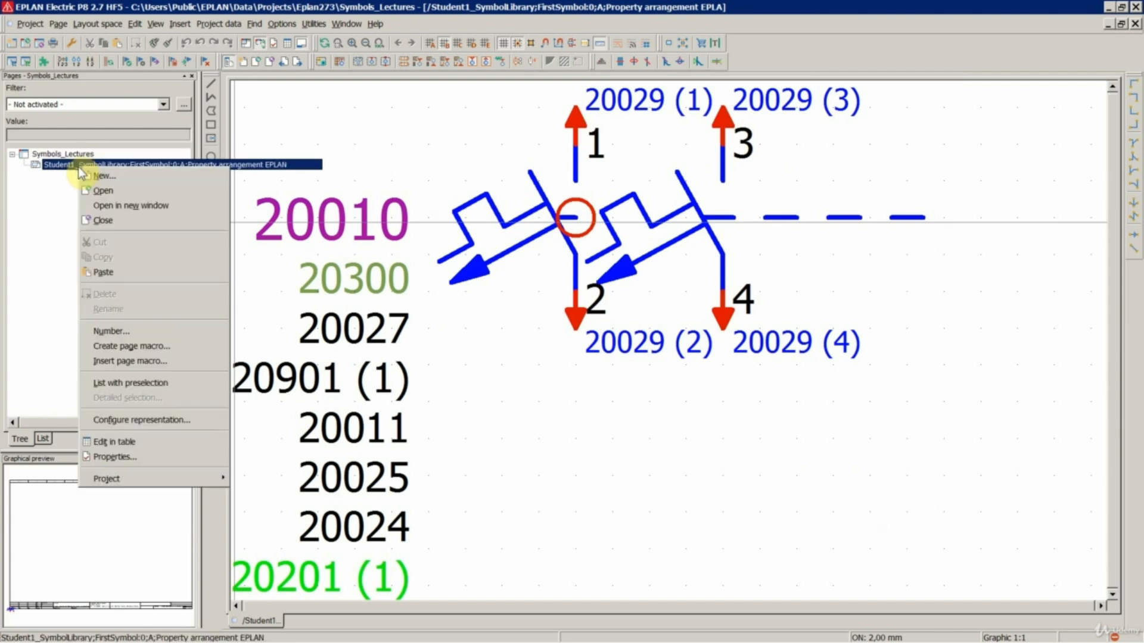
click(109, 222)
Step: Start a symbol import into Student1_SymbolLibrary with the file Valve_plusPE.esy from the Desktop
click(277, 24)
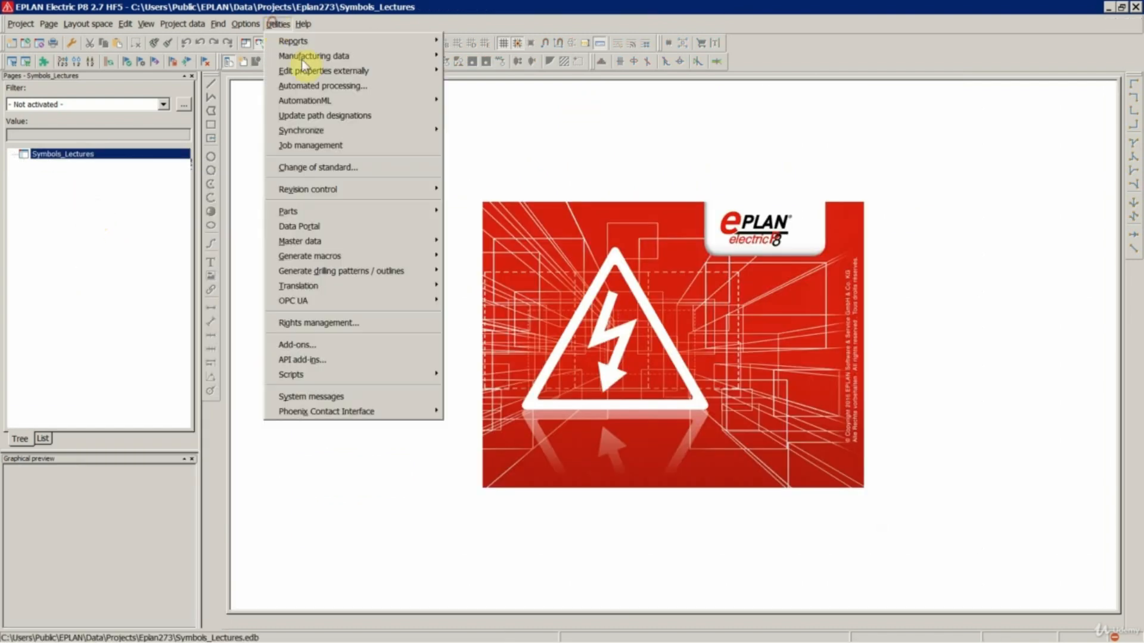
mouse_move(322, 241)
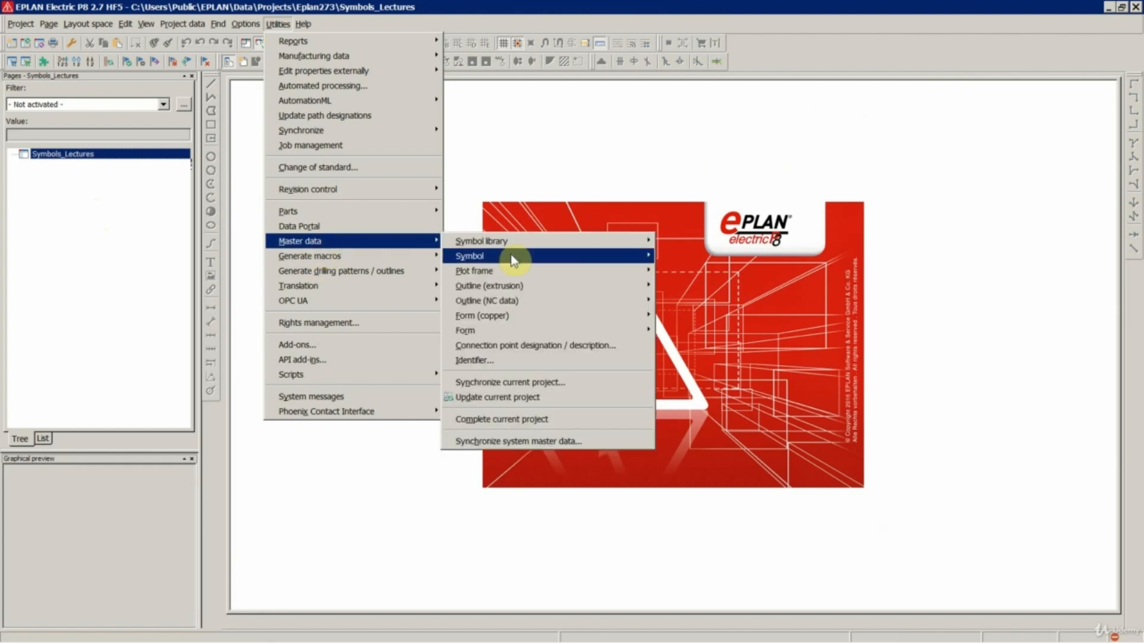
mouse_move(513, 261)
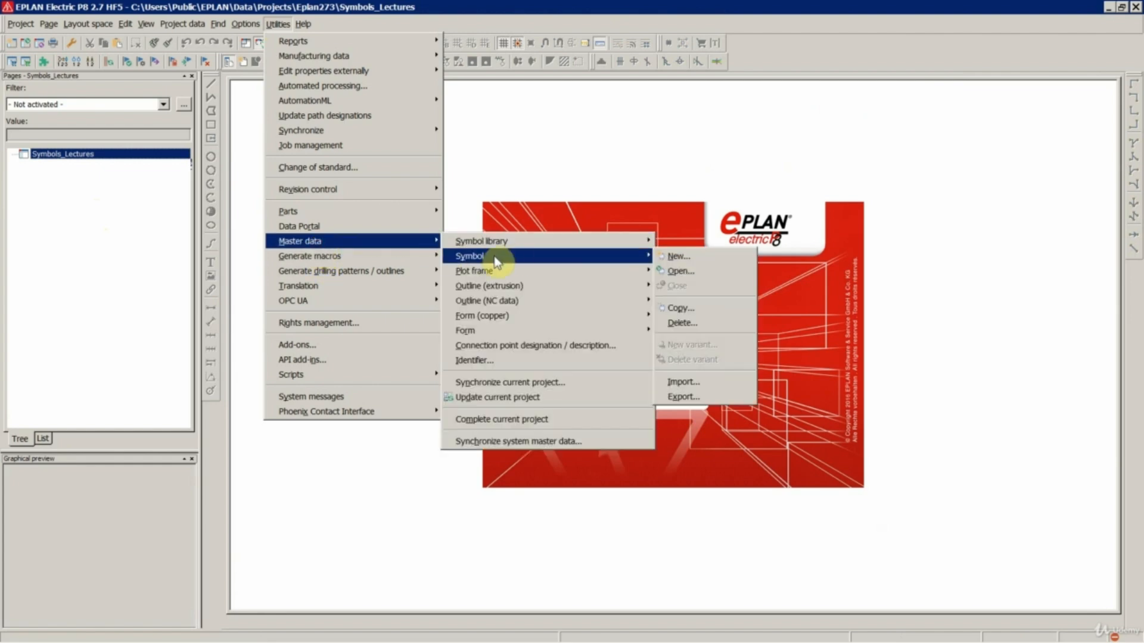
click(682, 398)
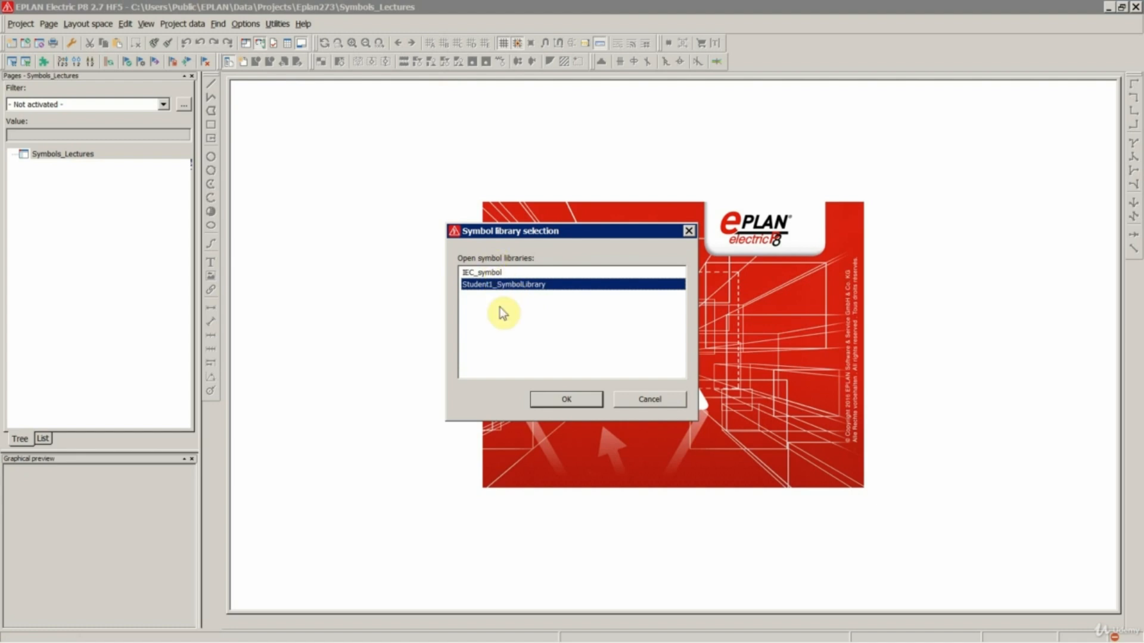
click(565, 399)
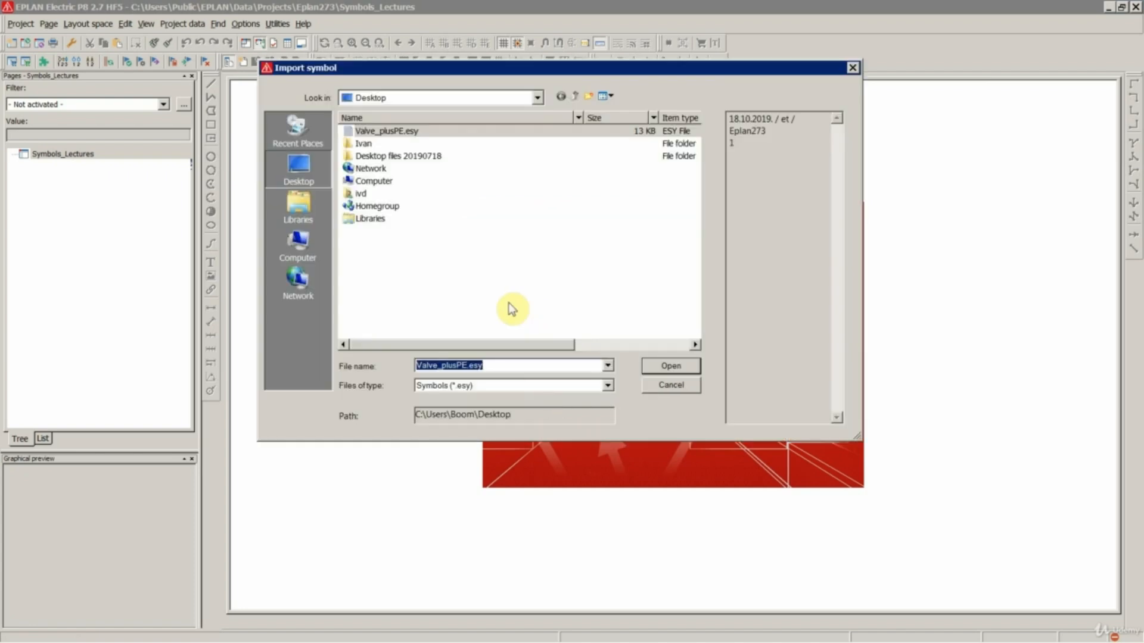
click(395, 130)
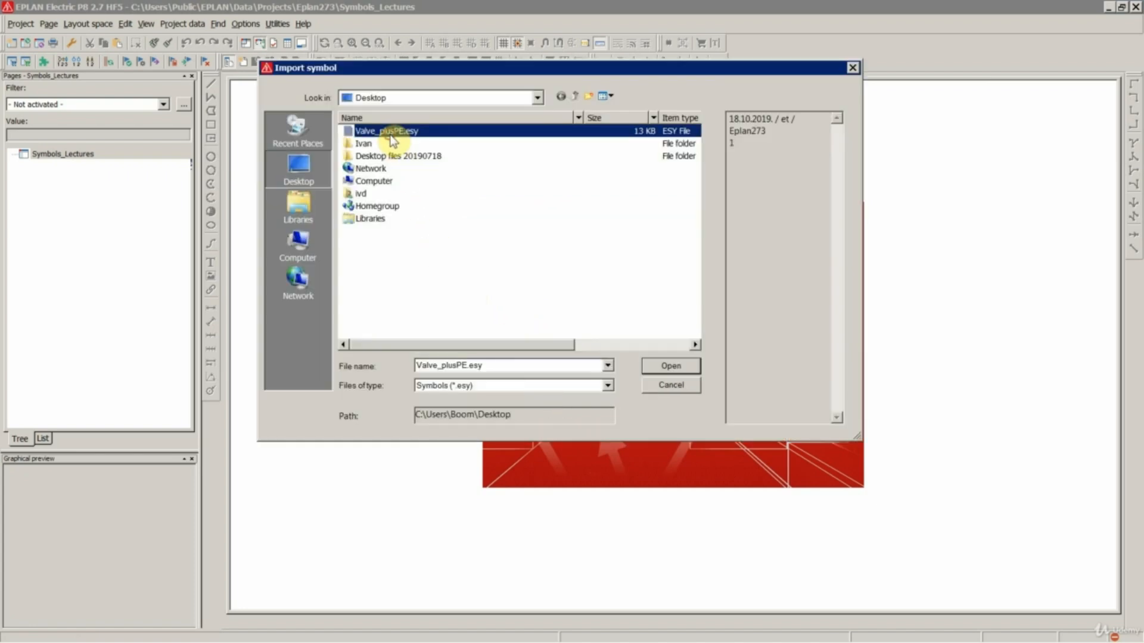
click(671, 365)
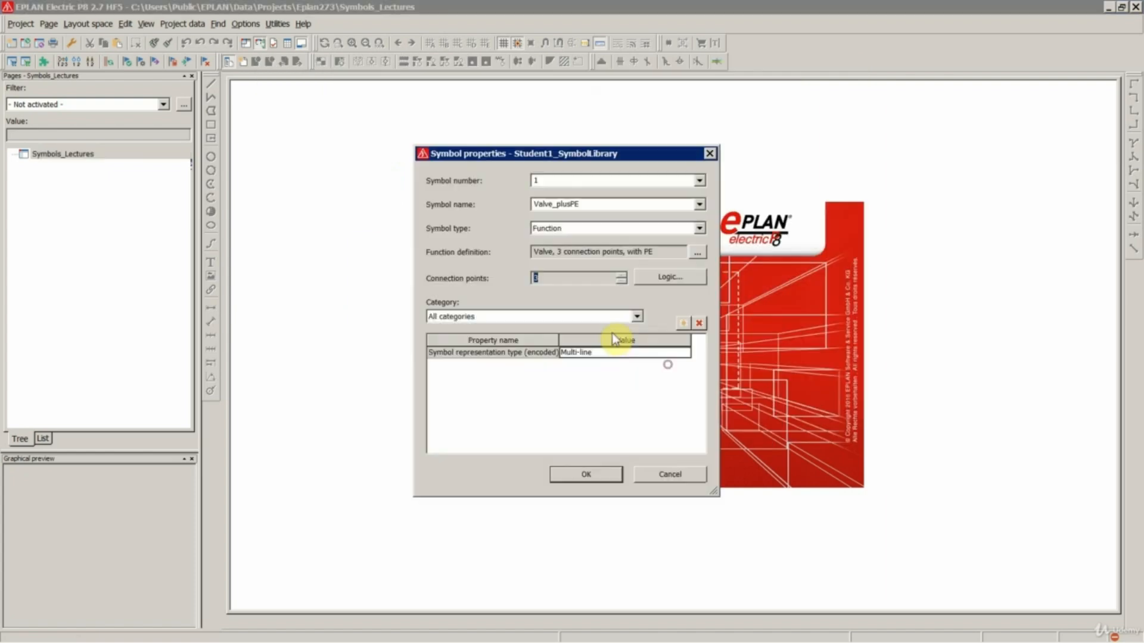
Step: Accept symbol number 1 and the name Valve_plusPE for the imported symbol, and close its symbol page
click(549, 179)
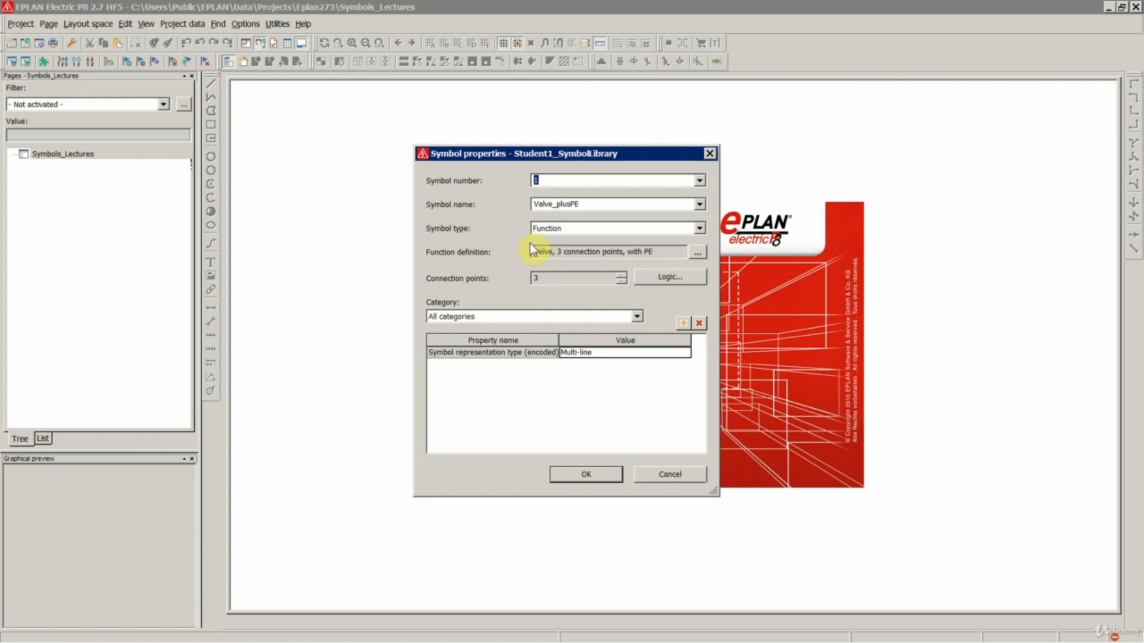
click(557, 180)
double_click(556, 180)
drag(523, 183, 522, 181)
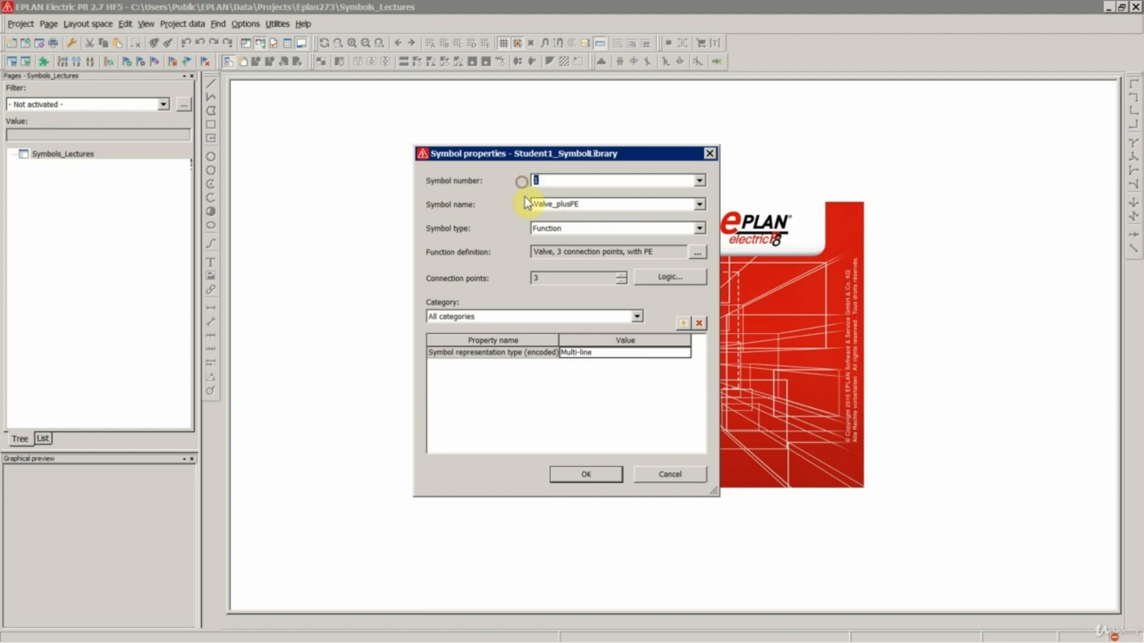
double_click(573, 203)
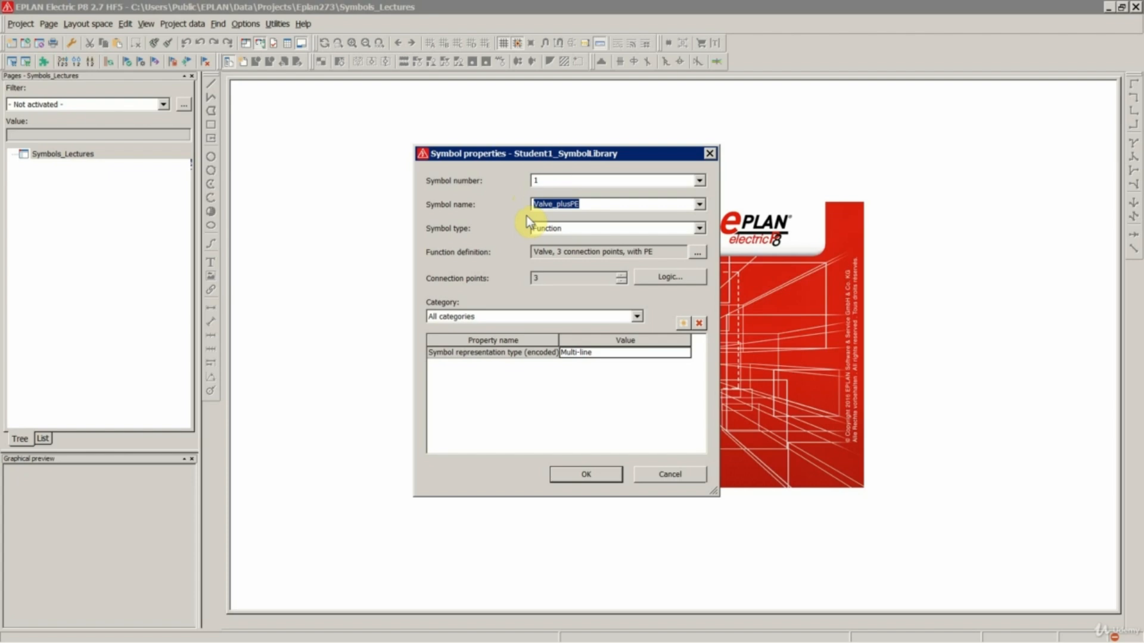
click(587, 204)
drag(603, 204, 521, 204)
click(579, 476)
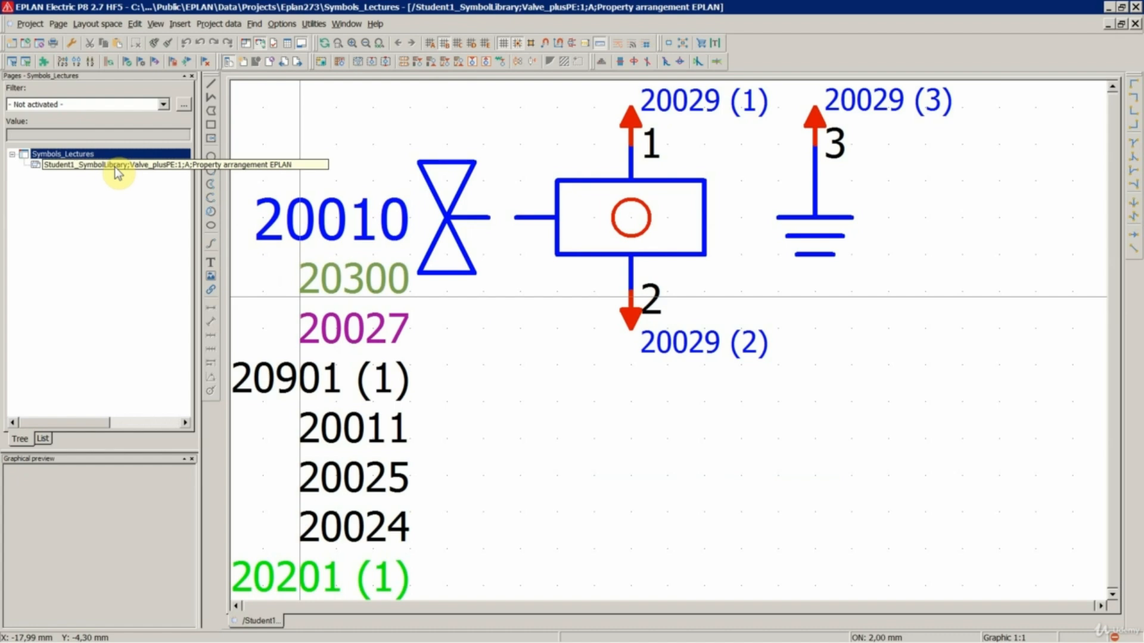
right_click(78, 167)
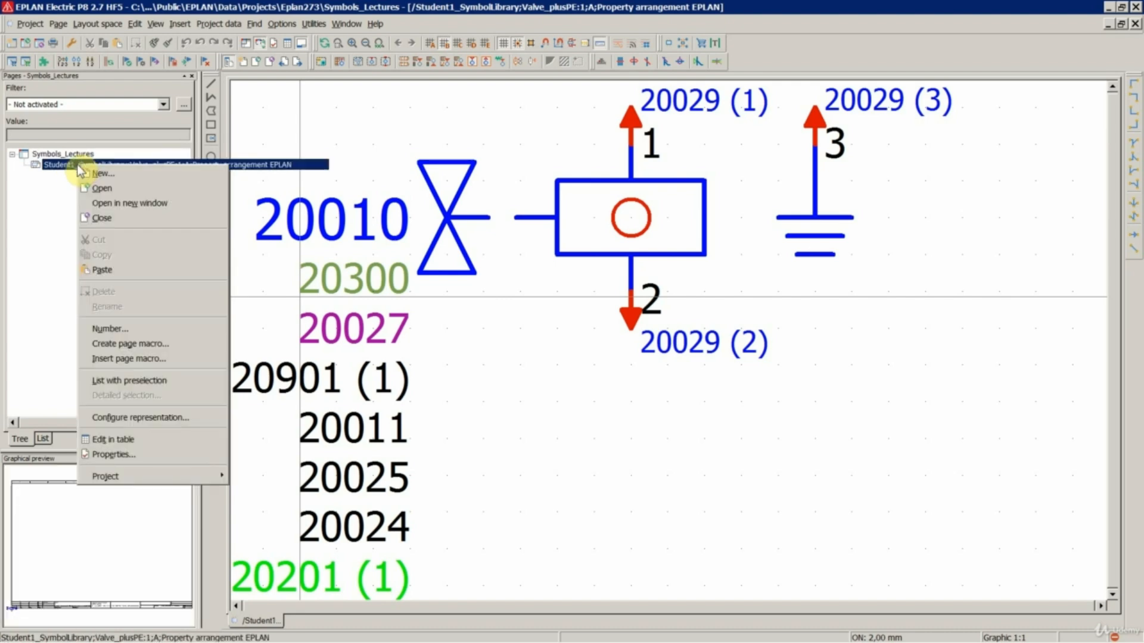
click(102, 220)
Step: Open Student1_SymbolLibrary.slk from the Eplan273 folder and load FirstSymbol from its Electrical engineering protection devices
click(278, 25)
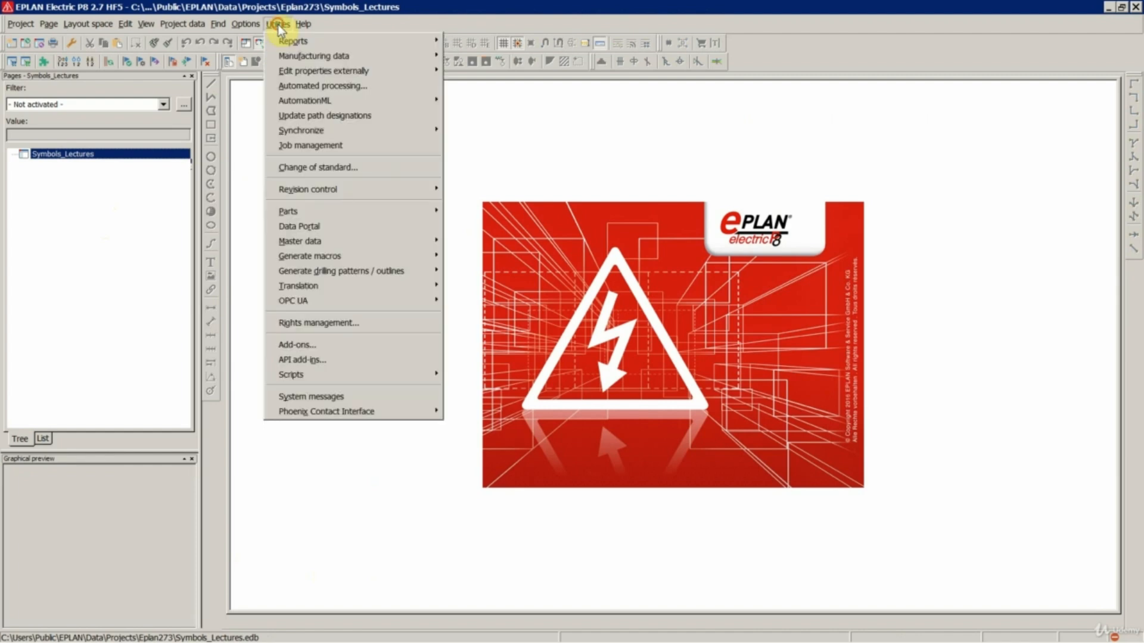
mouse_move(310, 246)
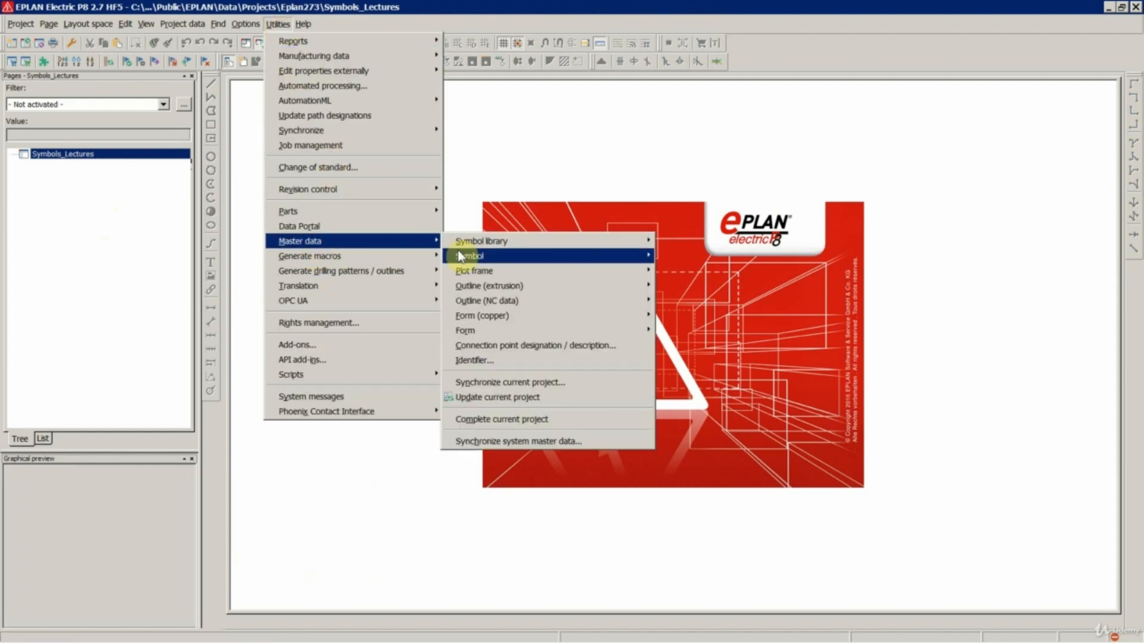
mouse_move(477, 242)
click(684, 256)
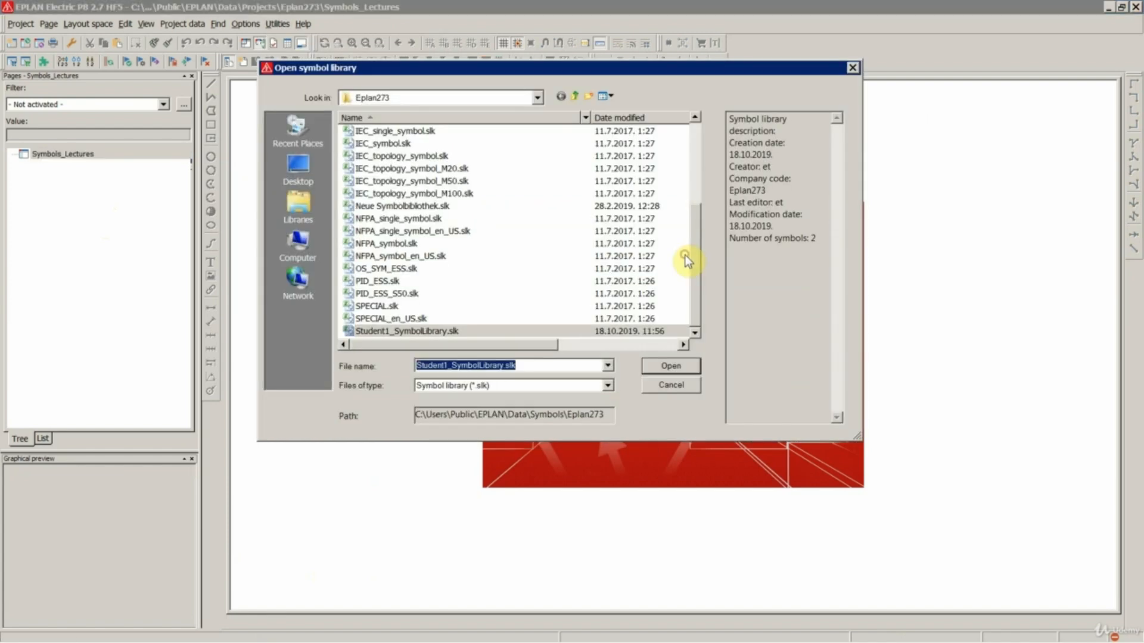
double_click(400, 333)
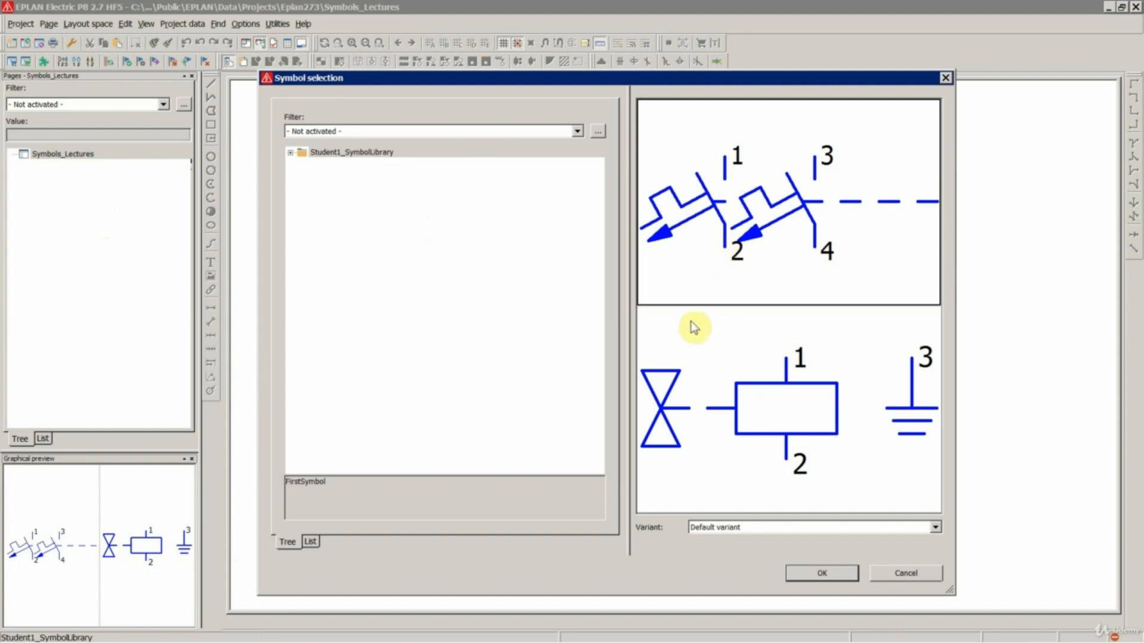
double_click(355, 153)
double_click(351, 162)
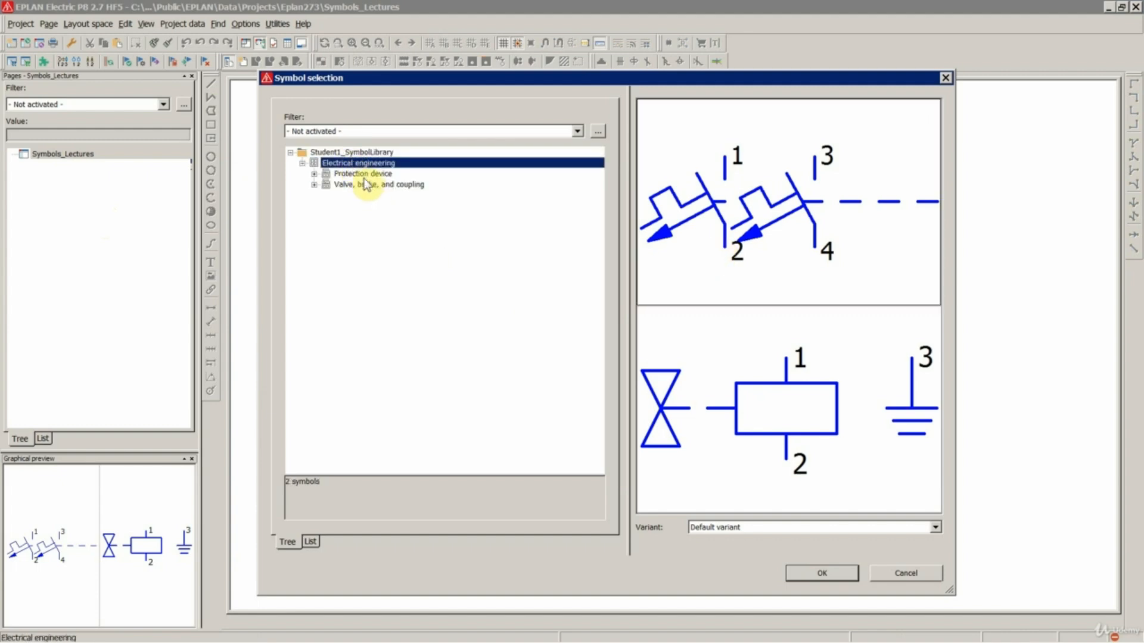
double_click(364, 174)
click(63, 166)
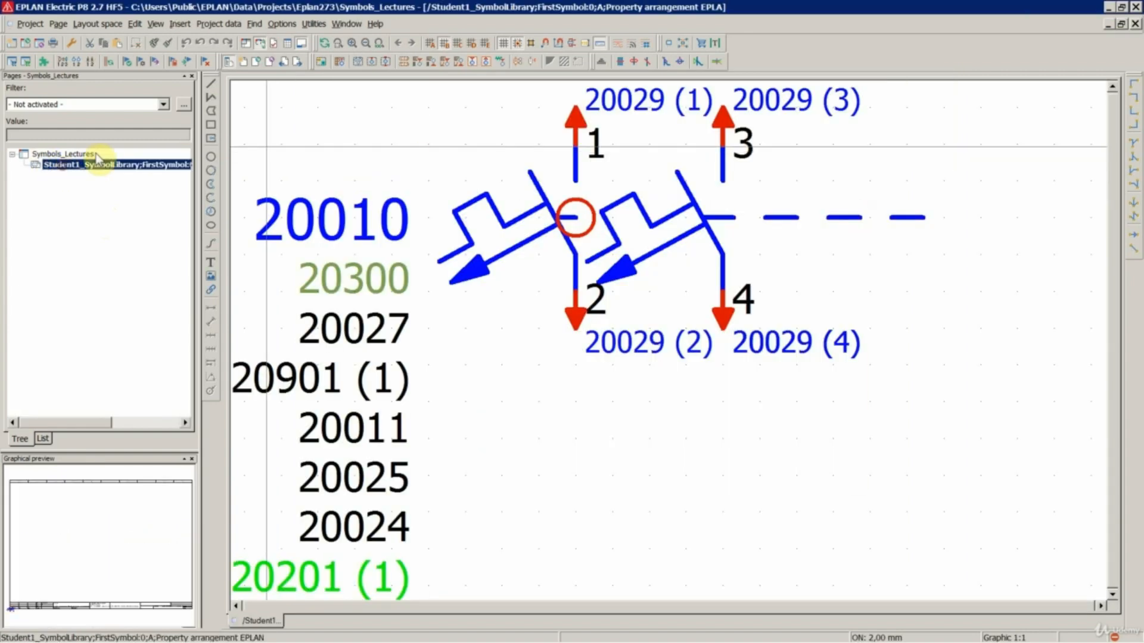
Step: Browse Student1_SymbolLibrary for symbol opening, expanding its protection device and valve categories, and preview the library's symbols
click(314, 24)
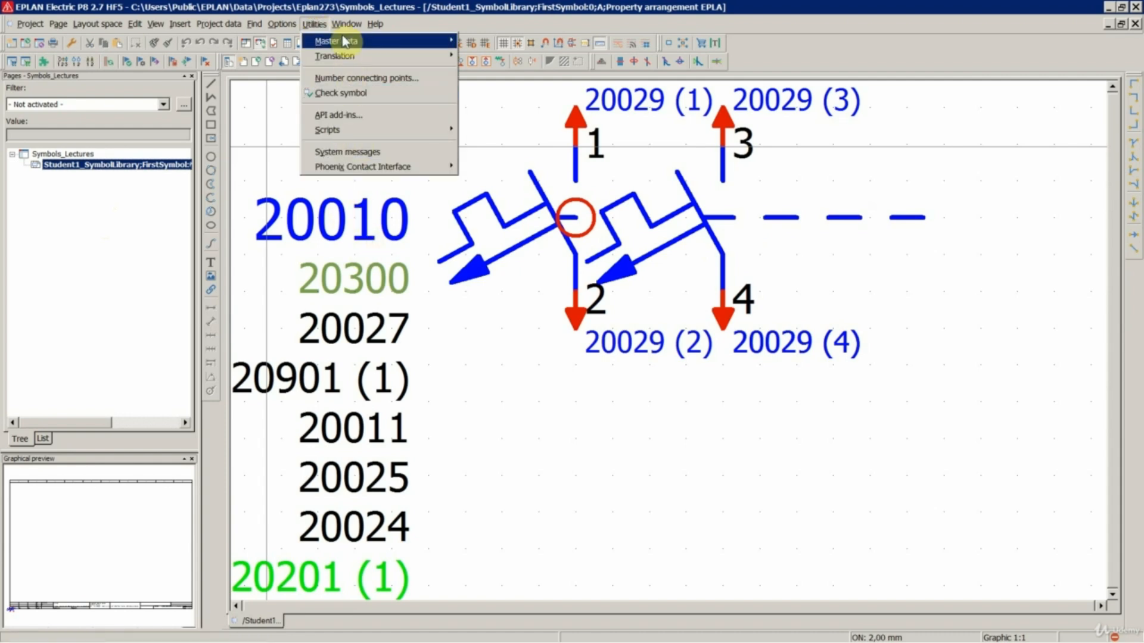
mouse_move(339, 40)
mouse_move(504, 59)
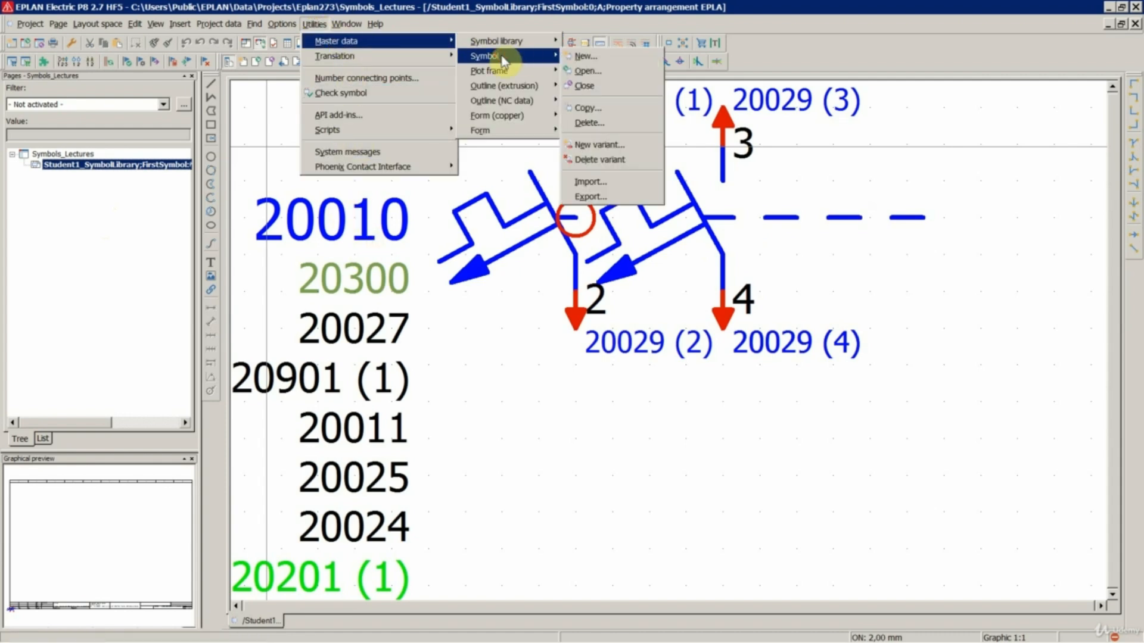
click(585, 71)
click(314, 184)
click(326, 195)
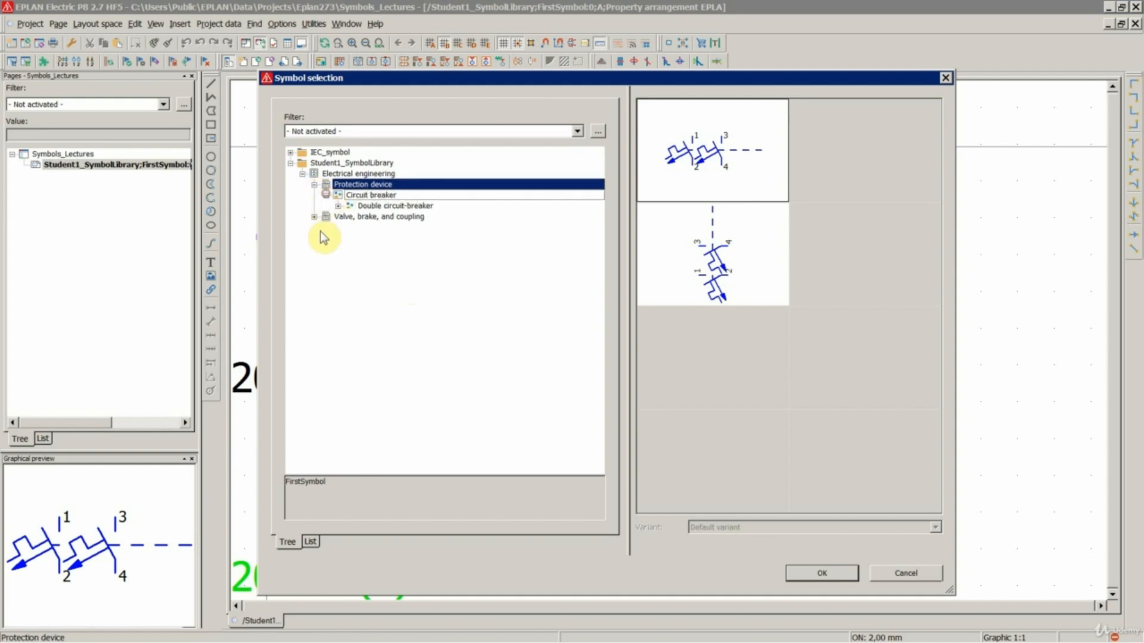
click(338, 206)
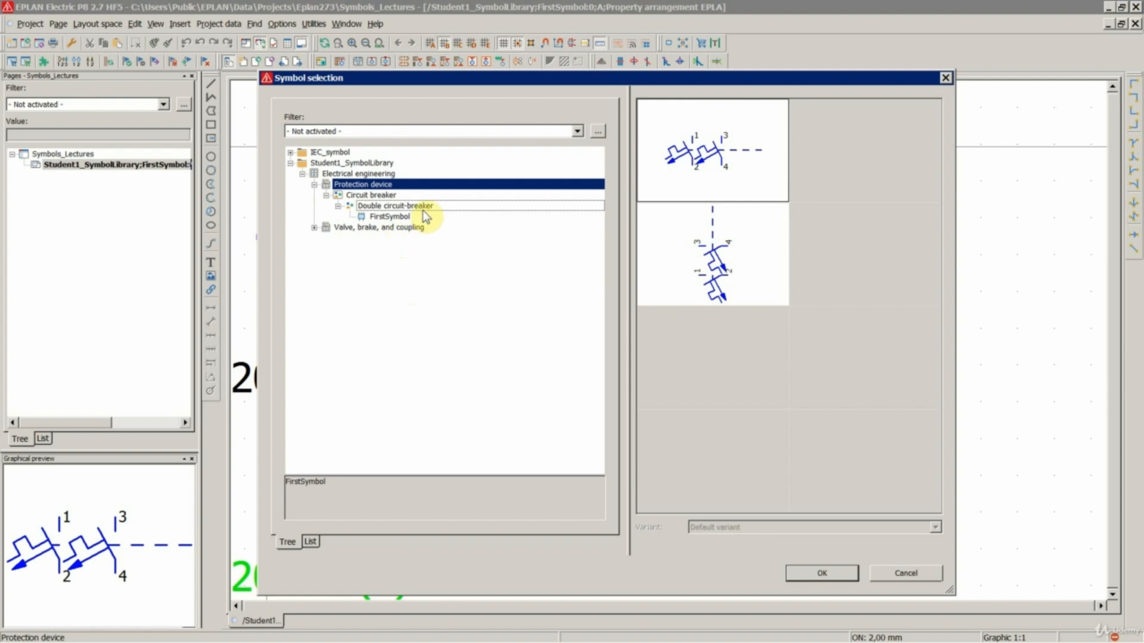
click(387, 216)
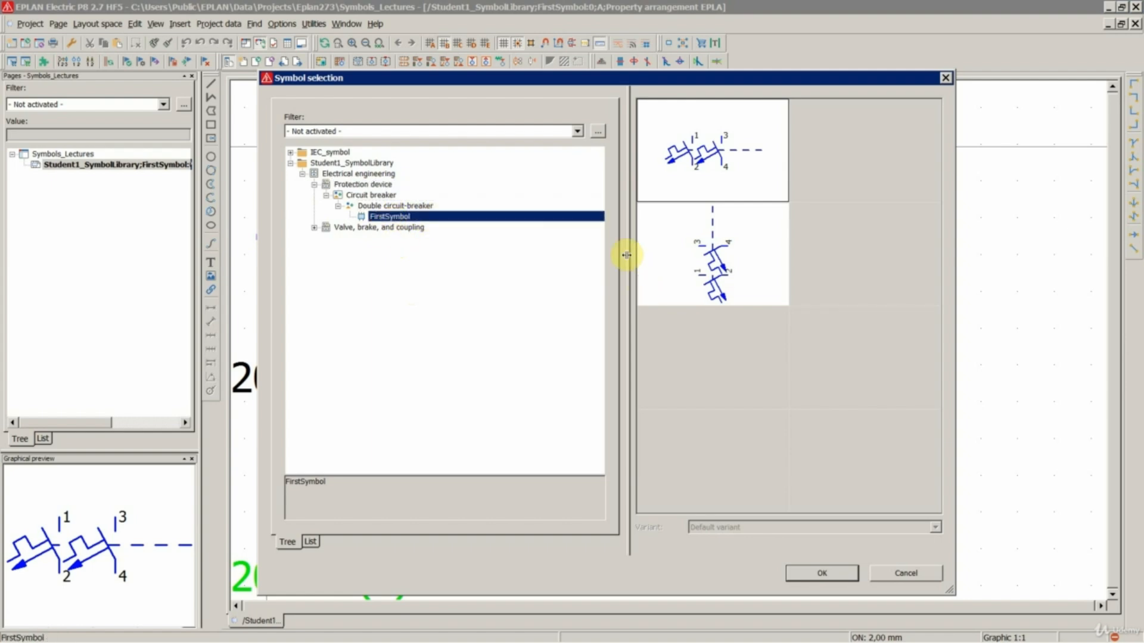
click(314, 227)
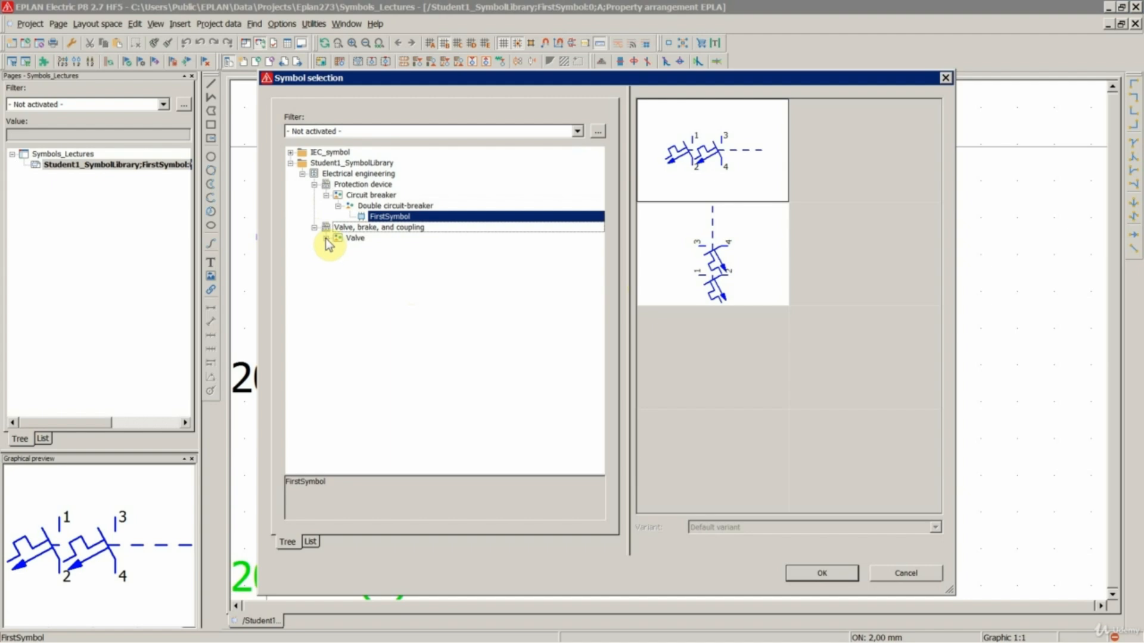
click(326, 238)
click(331, 163)
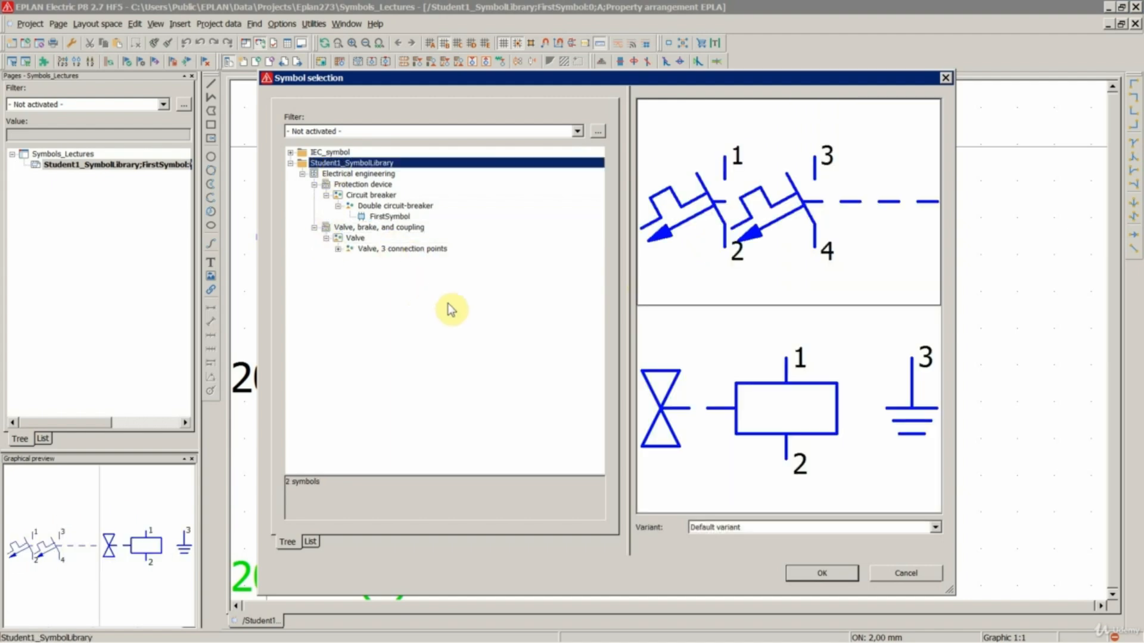
Step: Preview the library's symbols in Variant A, and compare variants A and B of FirstSymbol
click(718, 225)
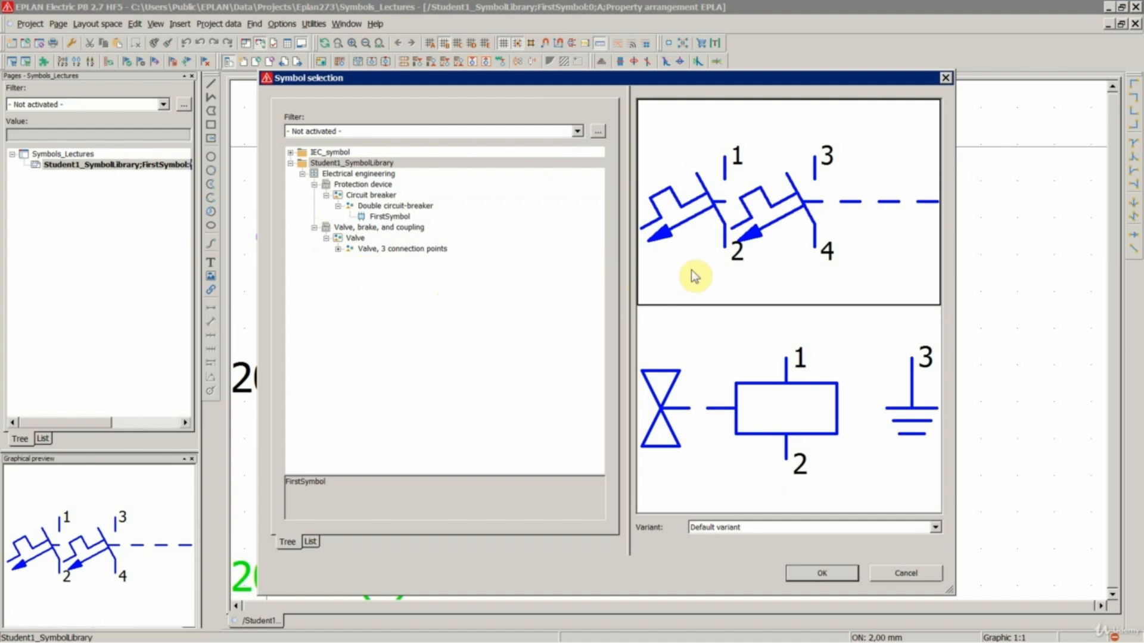
click(707, 528)
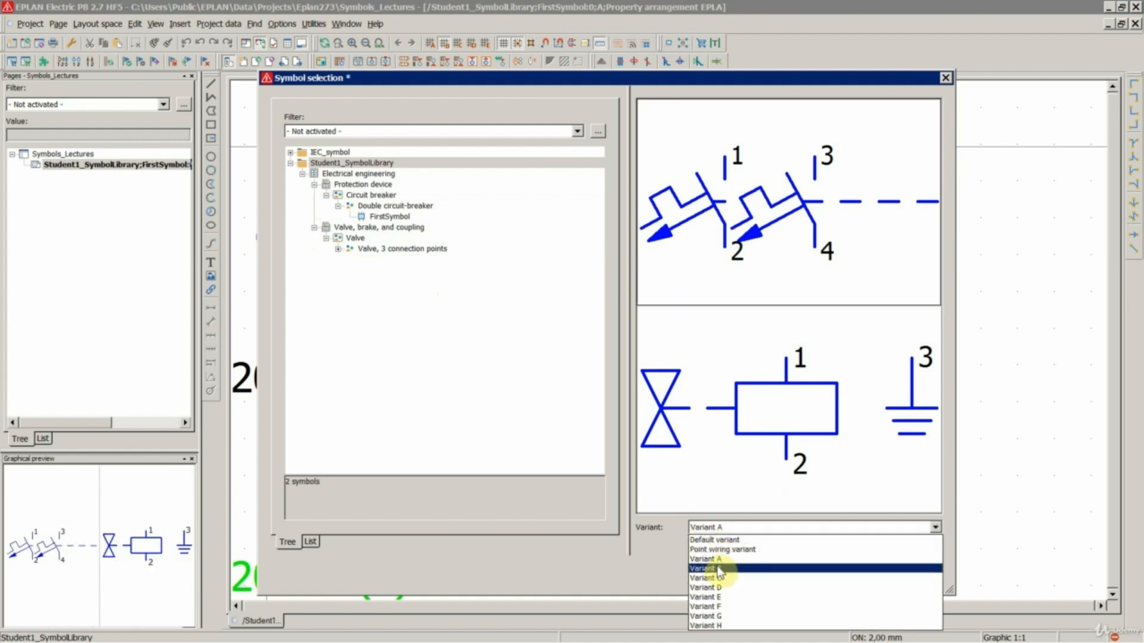
click(386, 217)
click(384, 218)
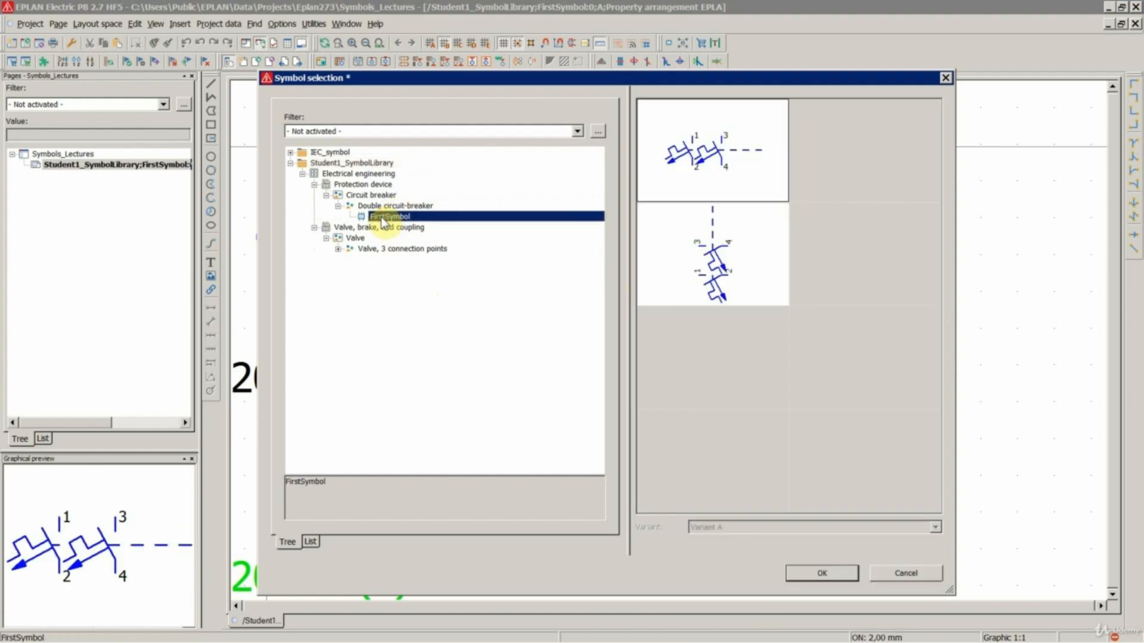
click(699, 173)
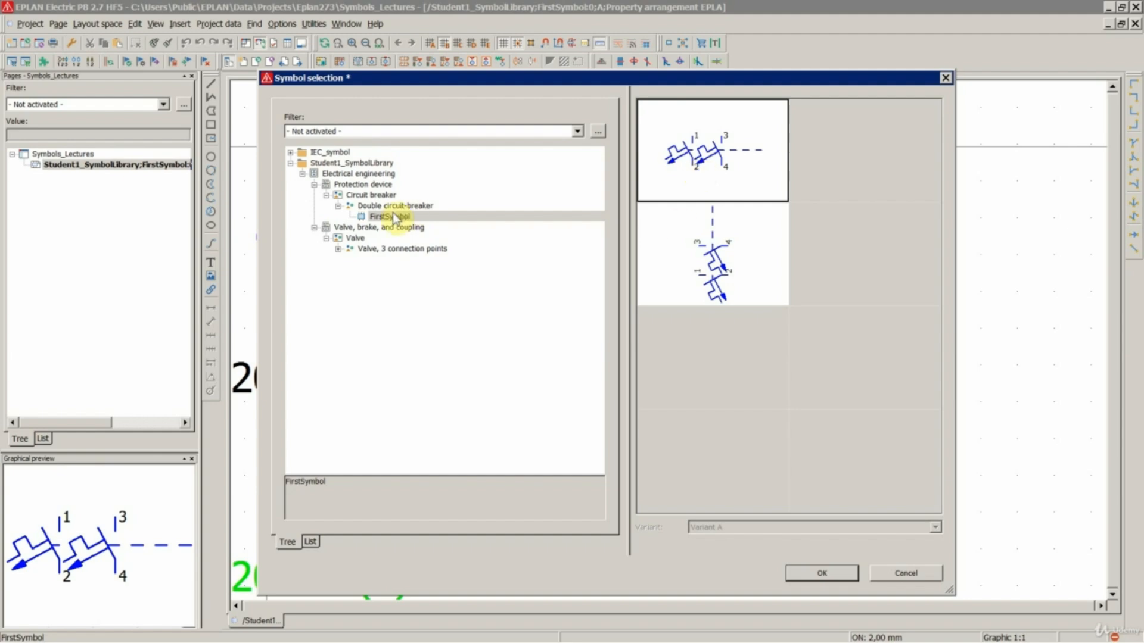
click(698, 156)
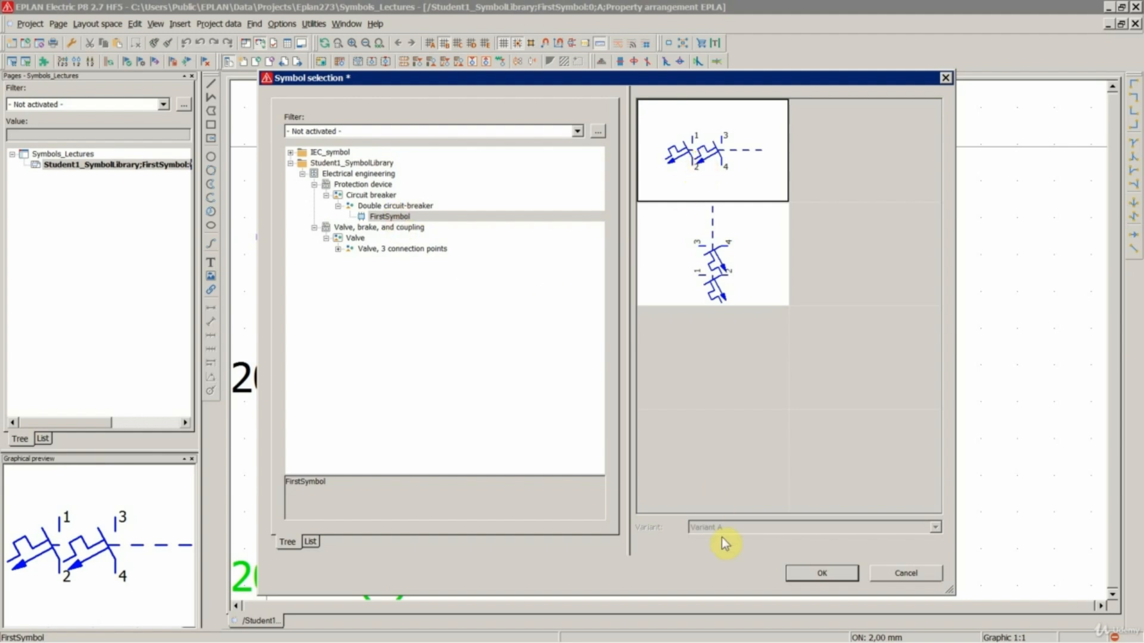
click(709, 244)
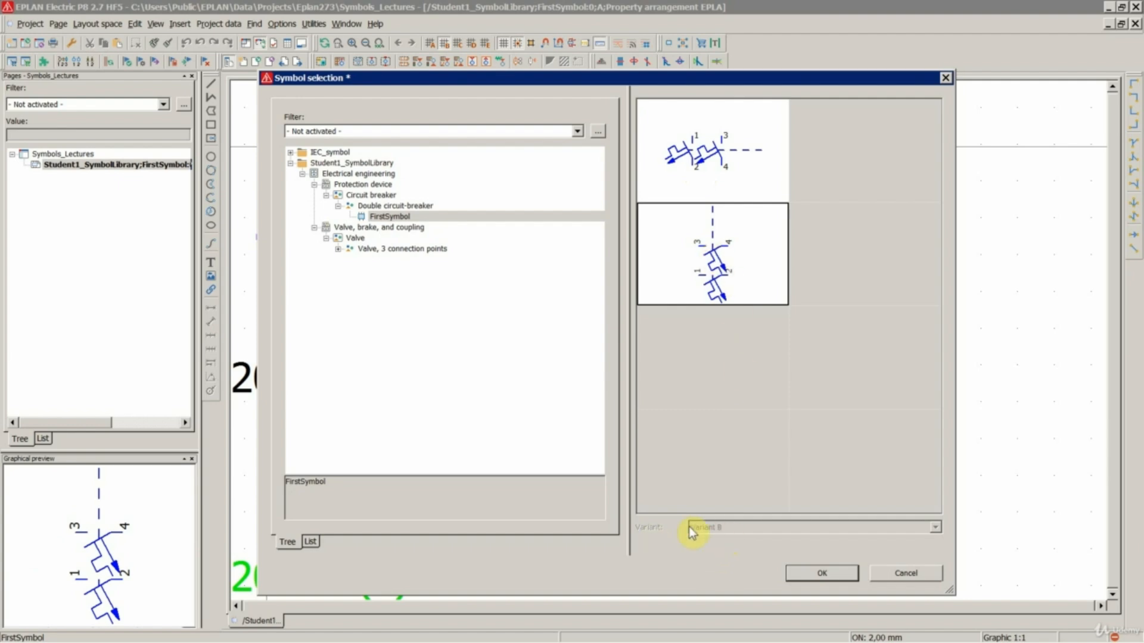
Step: Preview Valve_plusPE under the valves with 3 connection points, leave the symbol selection and close the FirstSymbol page
click(337, 249)
click(388, 260)
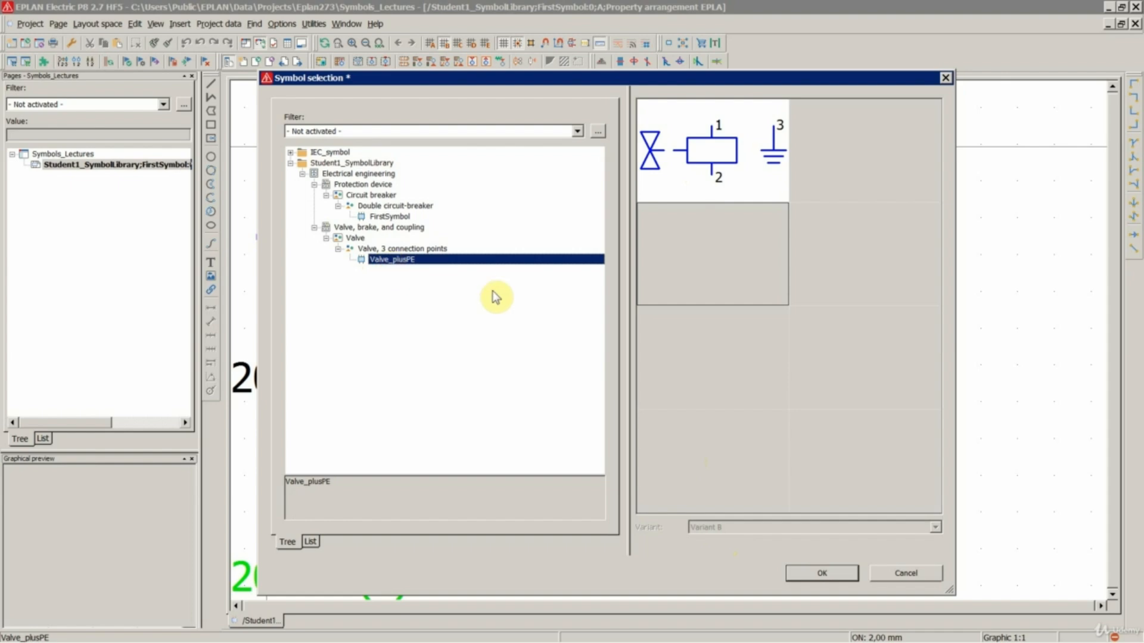
click(685, 172)
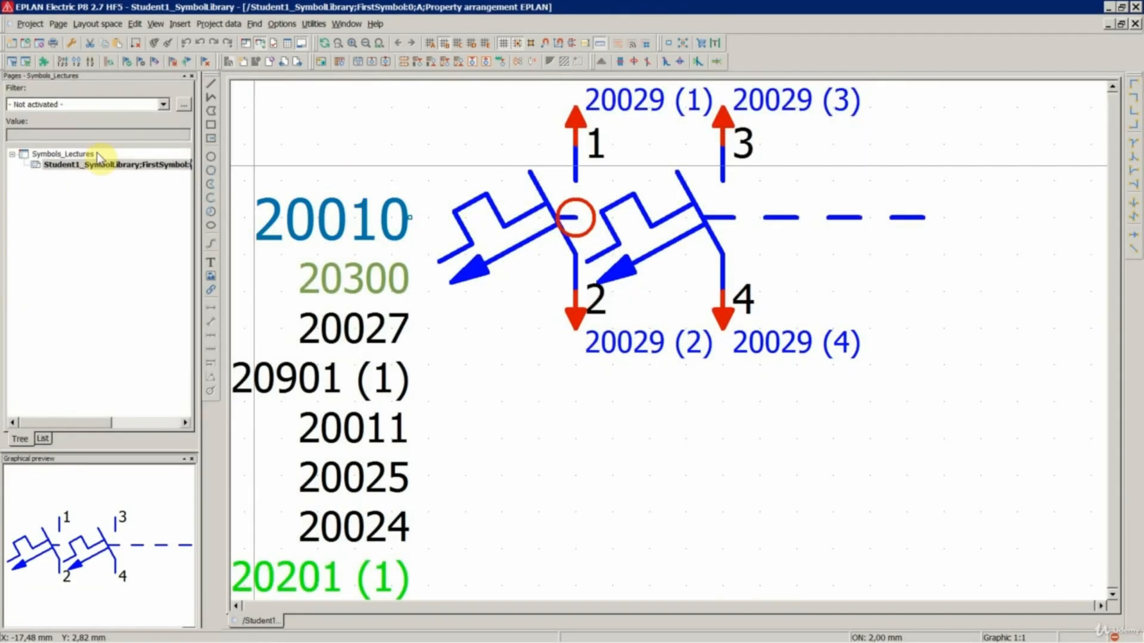
right_click(90, 170)
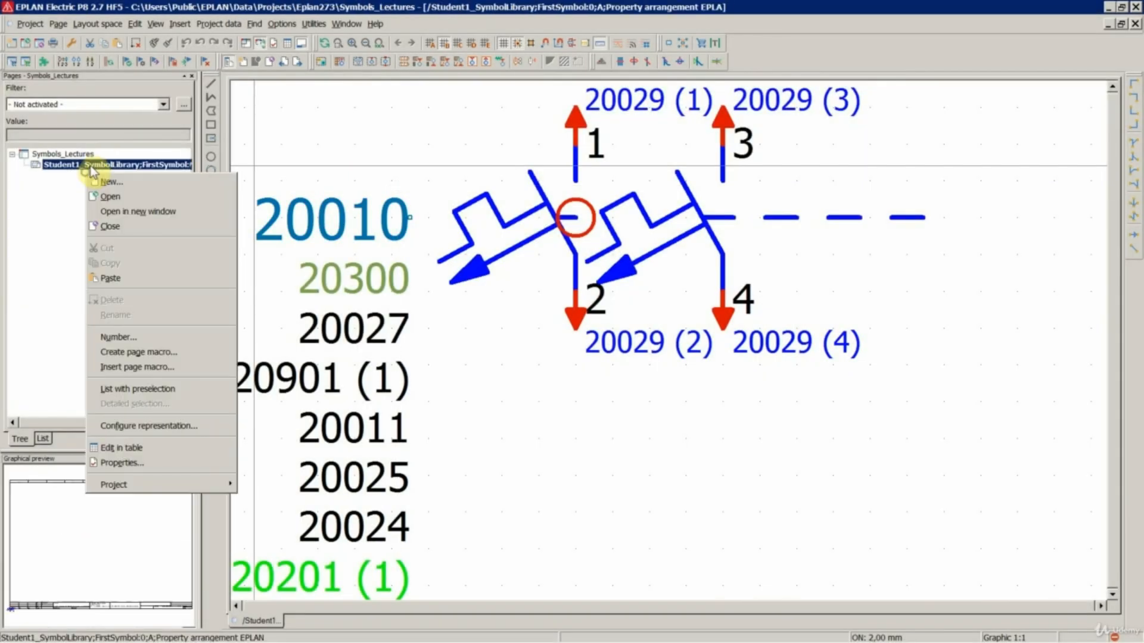
click(111, 226)
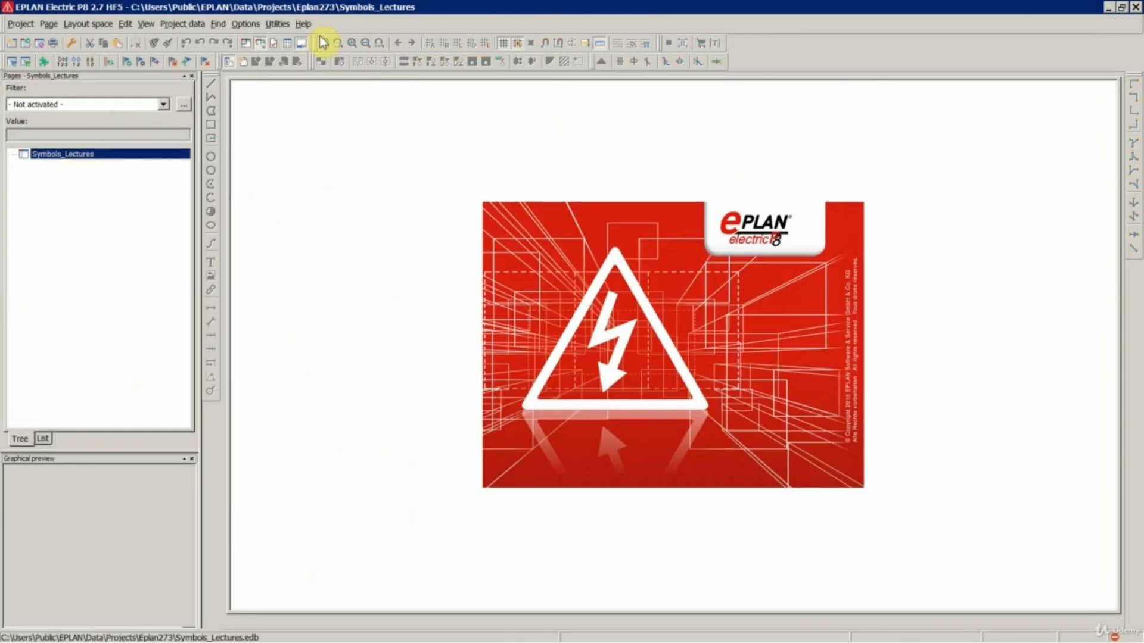
Step: Start deleting a master data symbol, and browse IEC_symbol's Electrical engineering categories and the symbols of Student1_SymbolLibrary
click(277, 24)
mouse_move(324, 241)
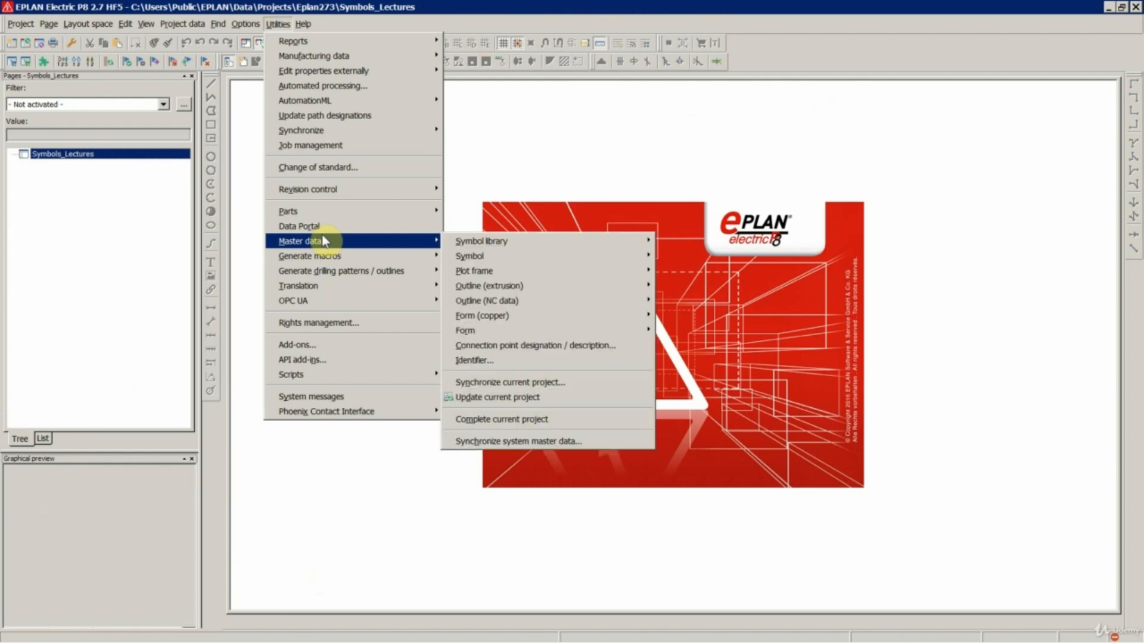
mouse_move(470, 256)
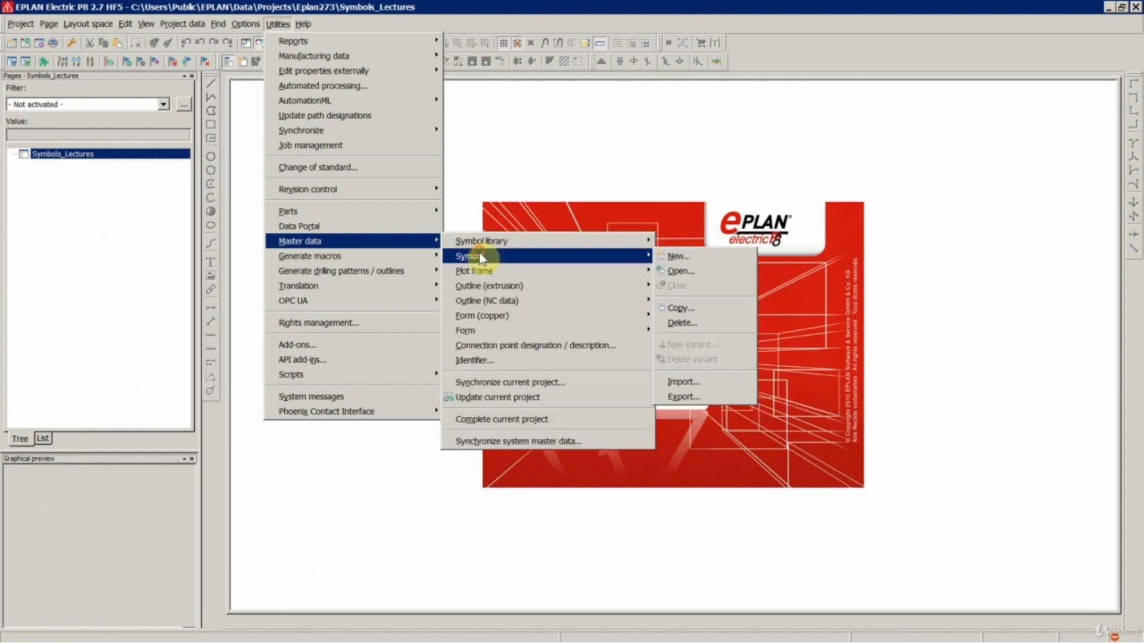
click(690, 324)
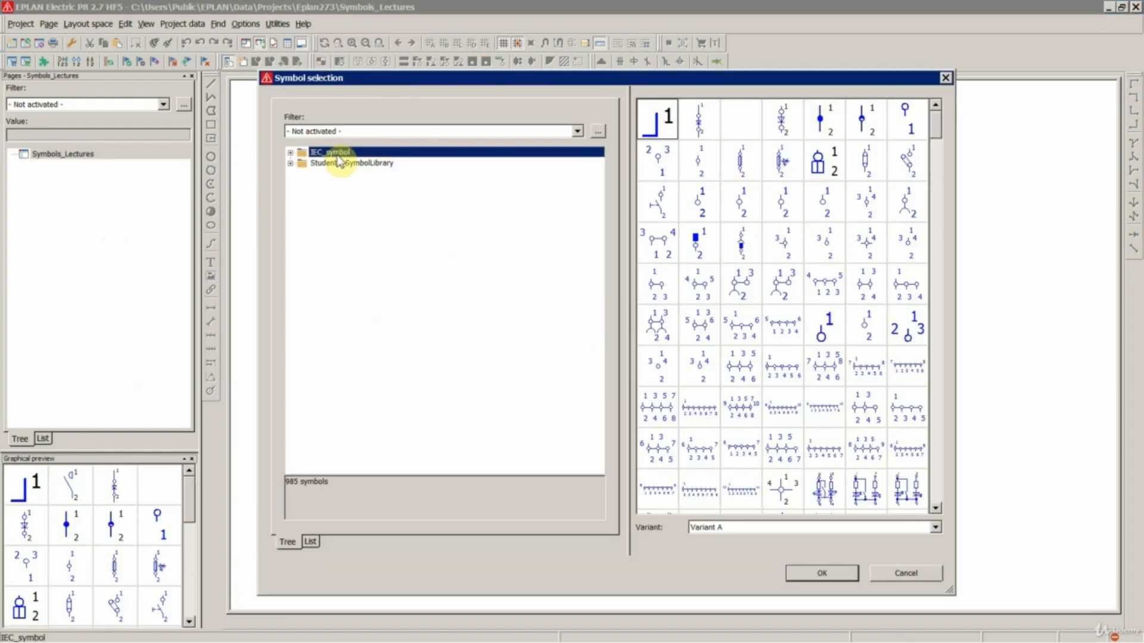
double_click(329, 153)
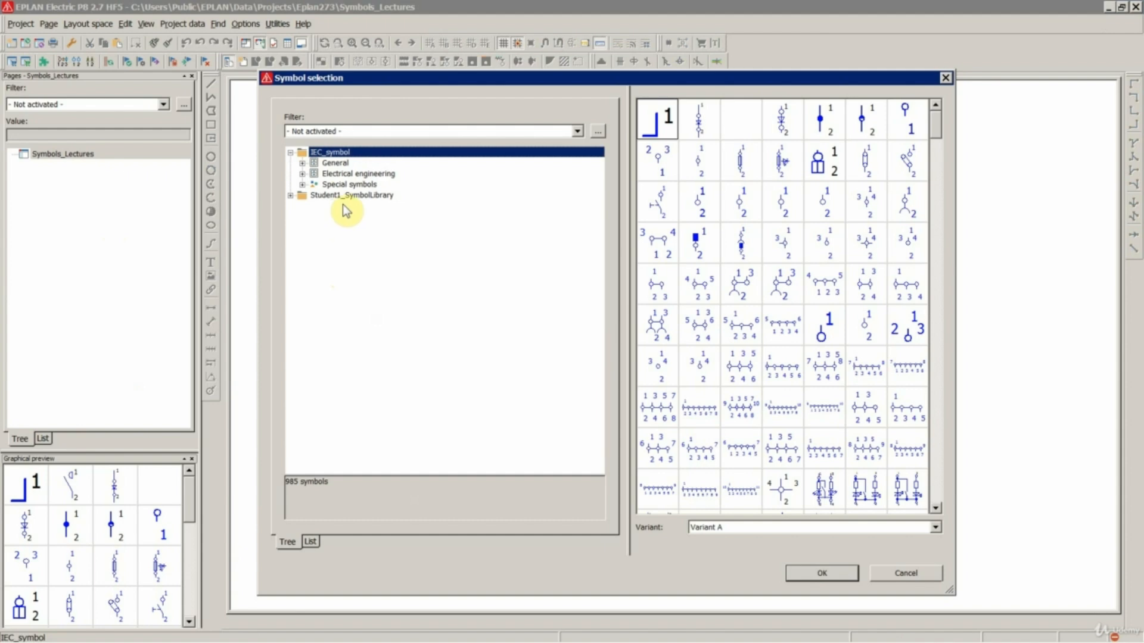
double_click(346, 174)
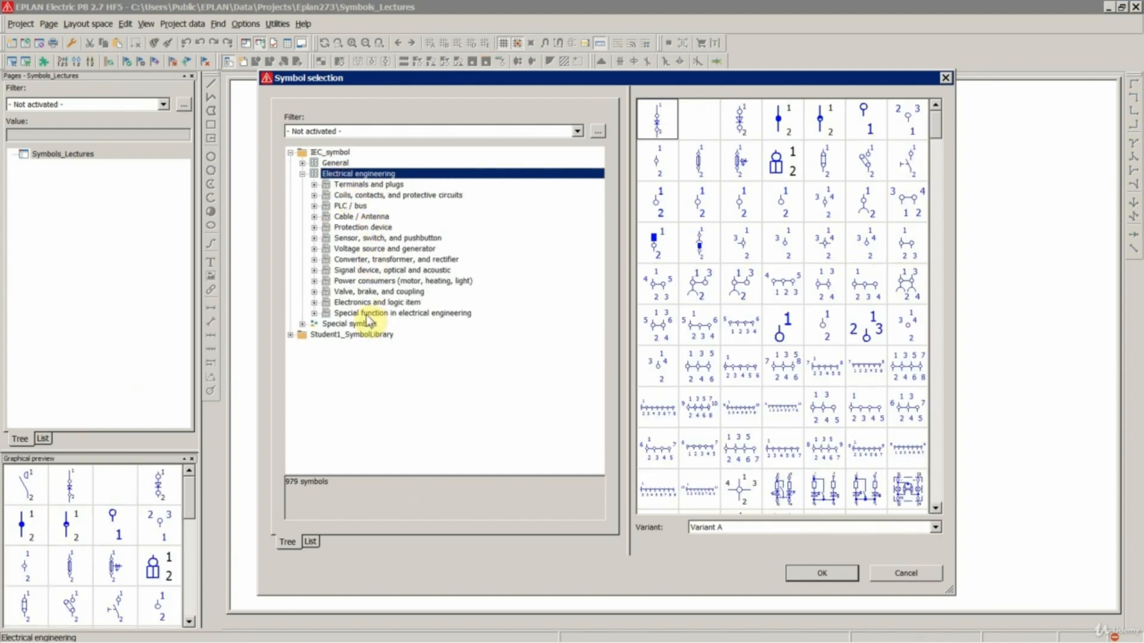
click(341, 334)
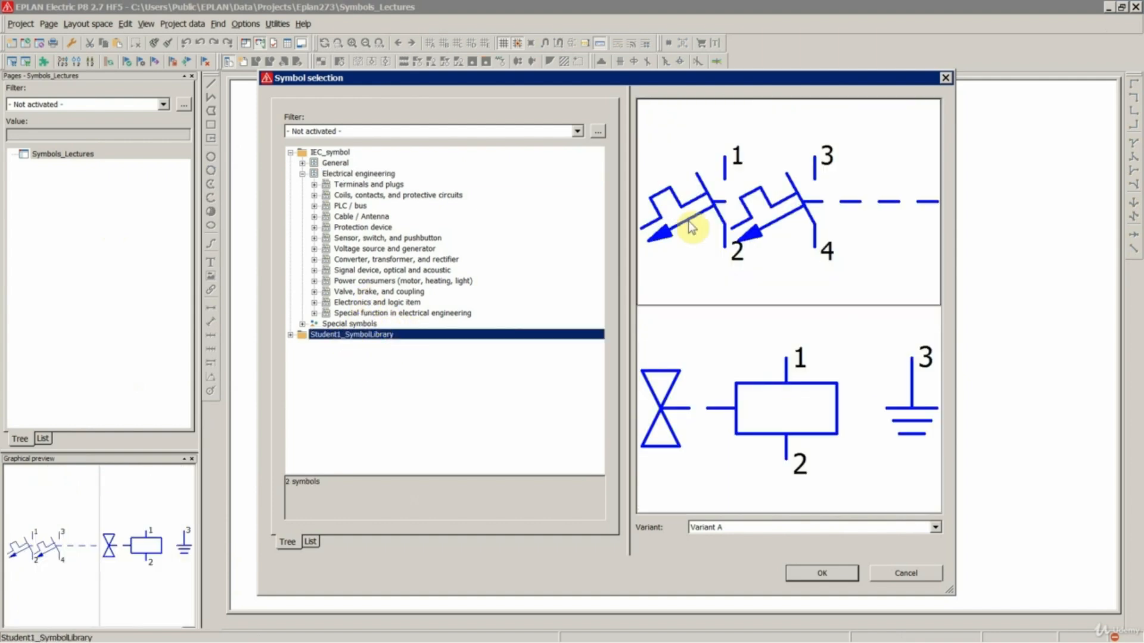
click(715, 195)
click(714, 405)
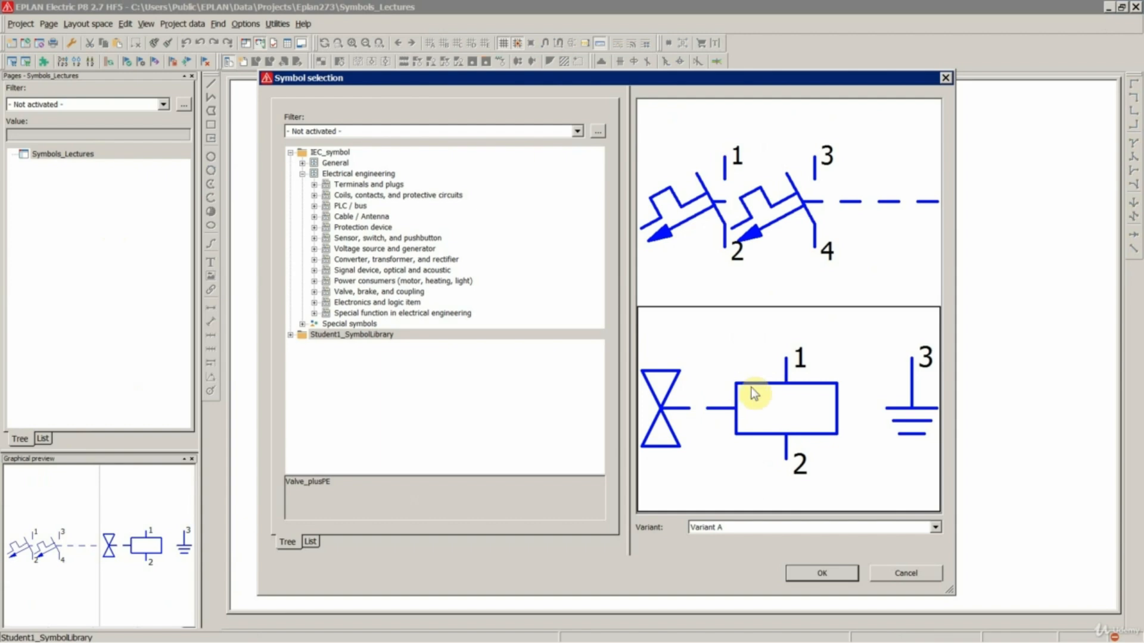
Step: Delete Valve_plusPE, found under the valves with 3 connection points, from the IEC_symbol library
double_click(361, 291)
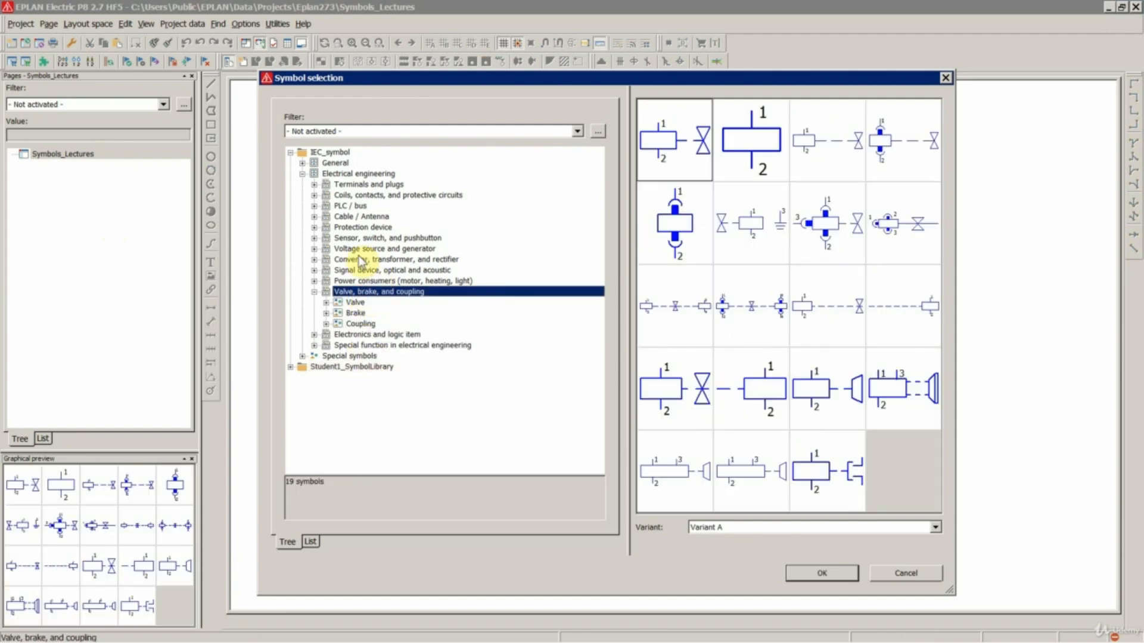
click(354, 302)
double_click(353, 303)
double_click(387, 323)
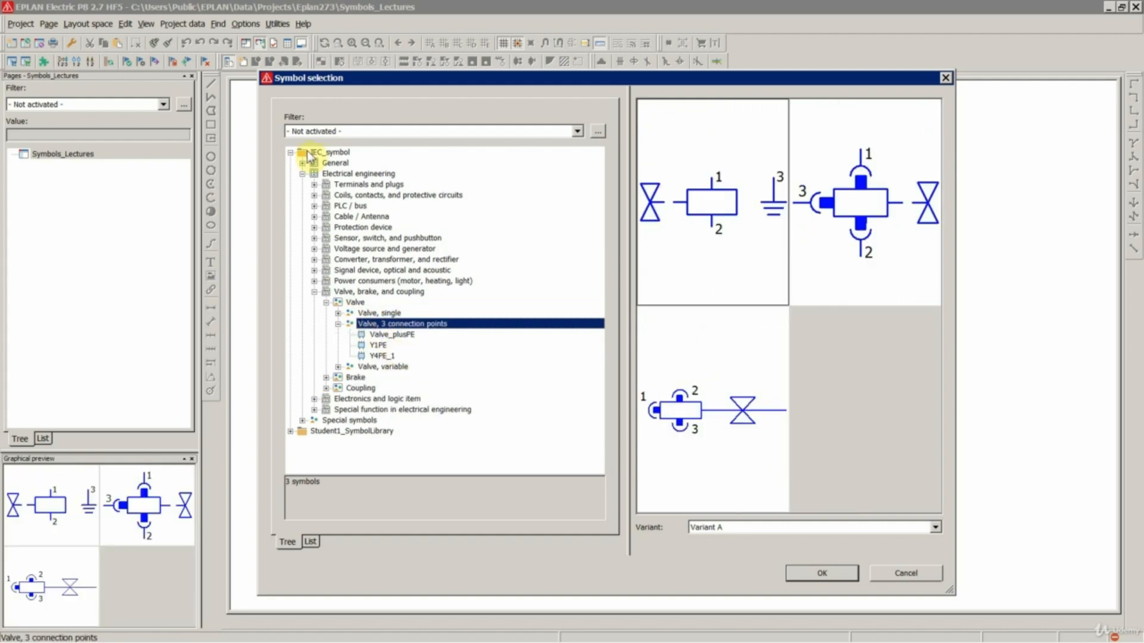
click(329, 153)
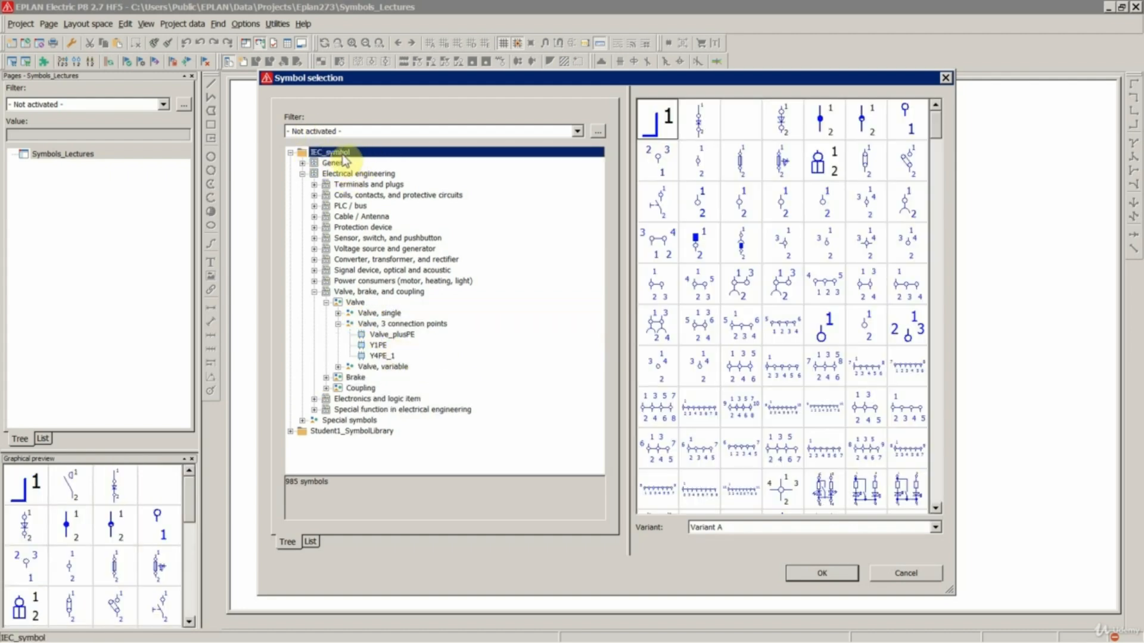
click(391, 335)
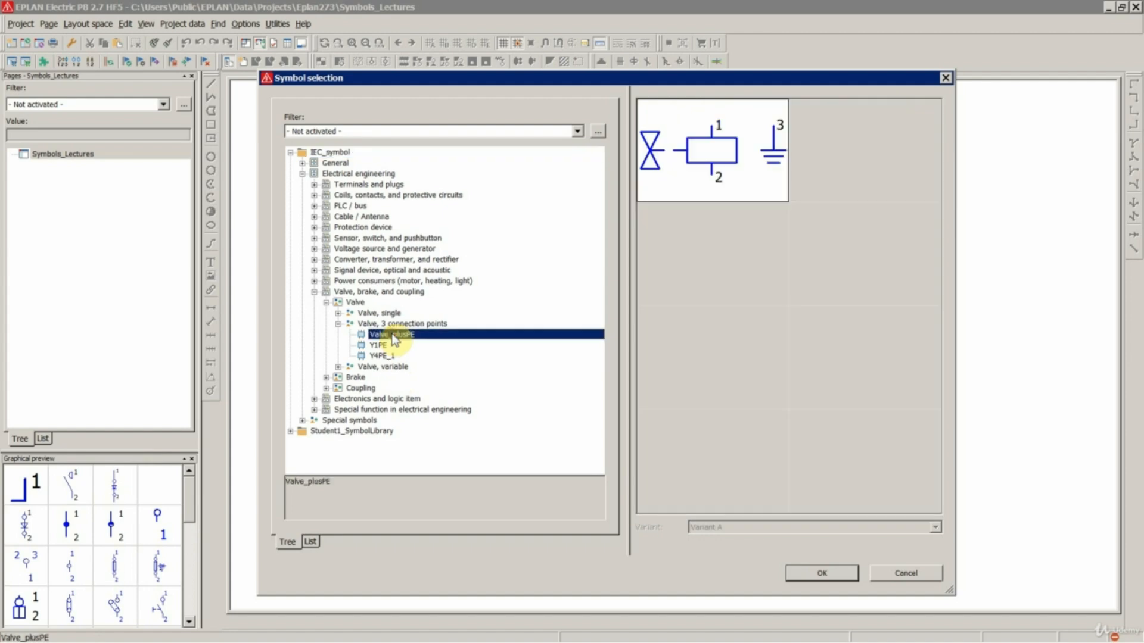
click(794, 571)
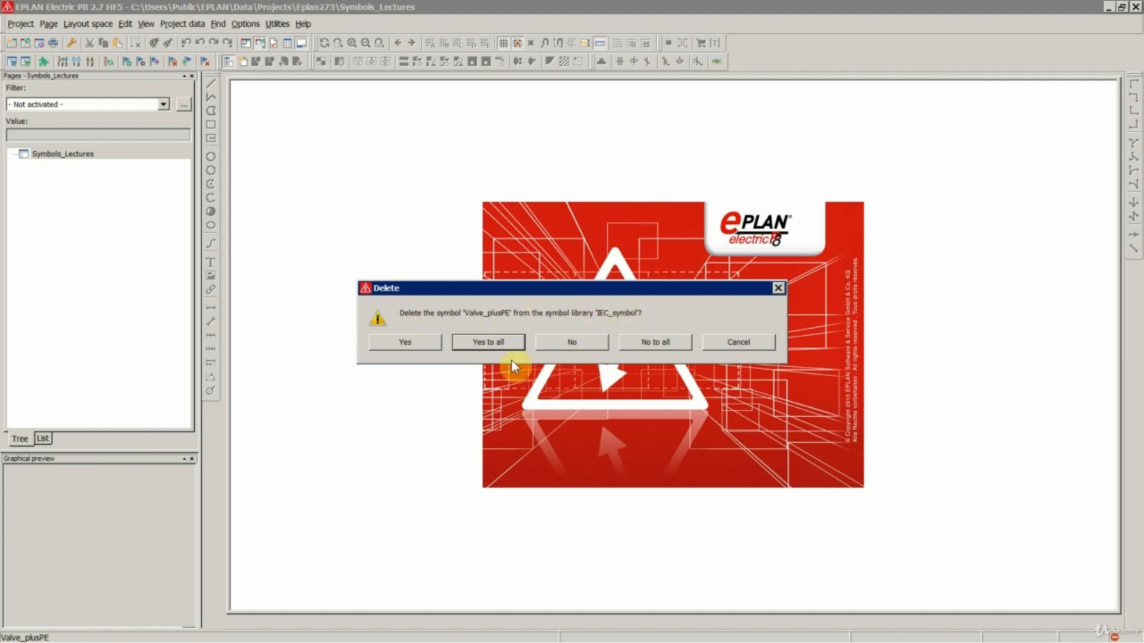
click(491, 343)
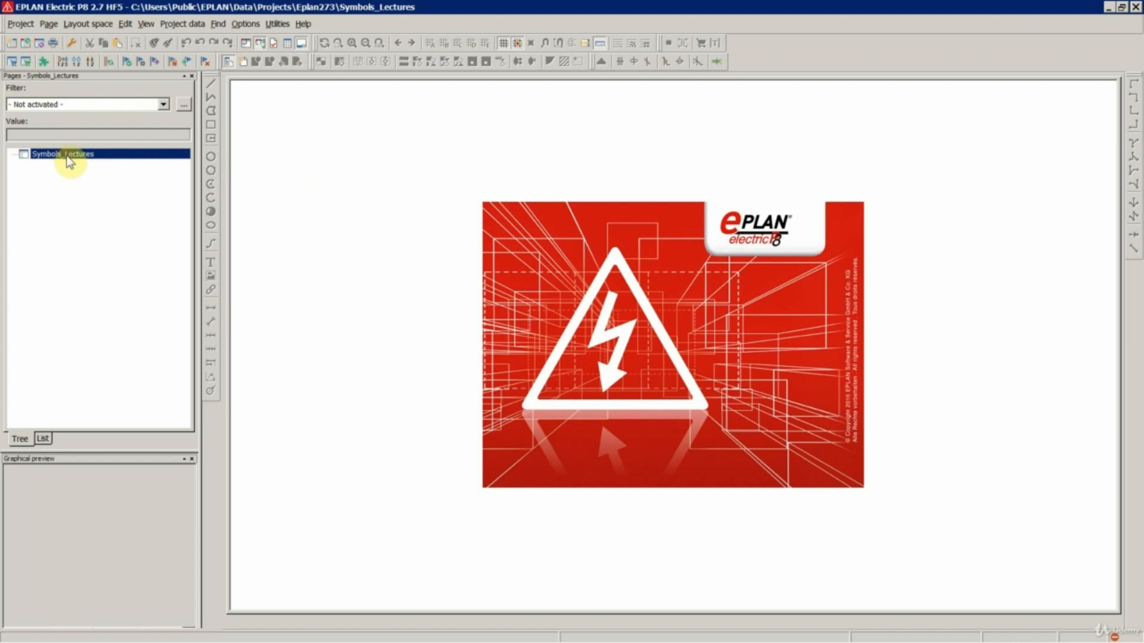
Step: Check which symbol libraries are assigned to the Symbols_Lectures project in its management settings, leaving them unmodified
click(246, 24)
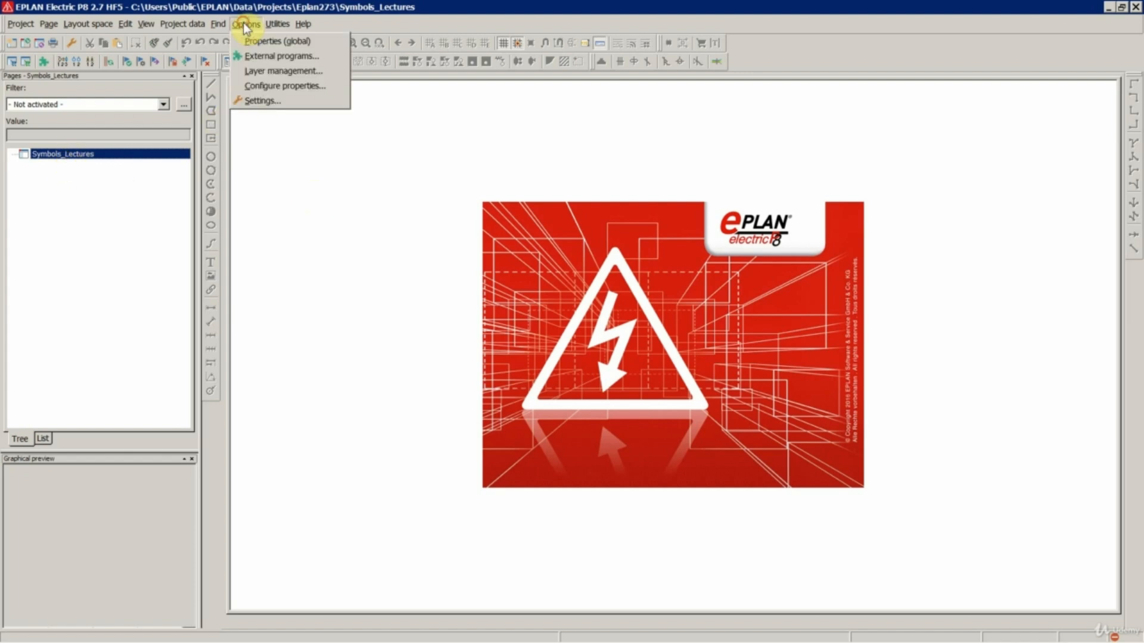
click(262, 102)
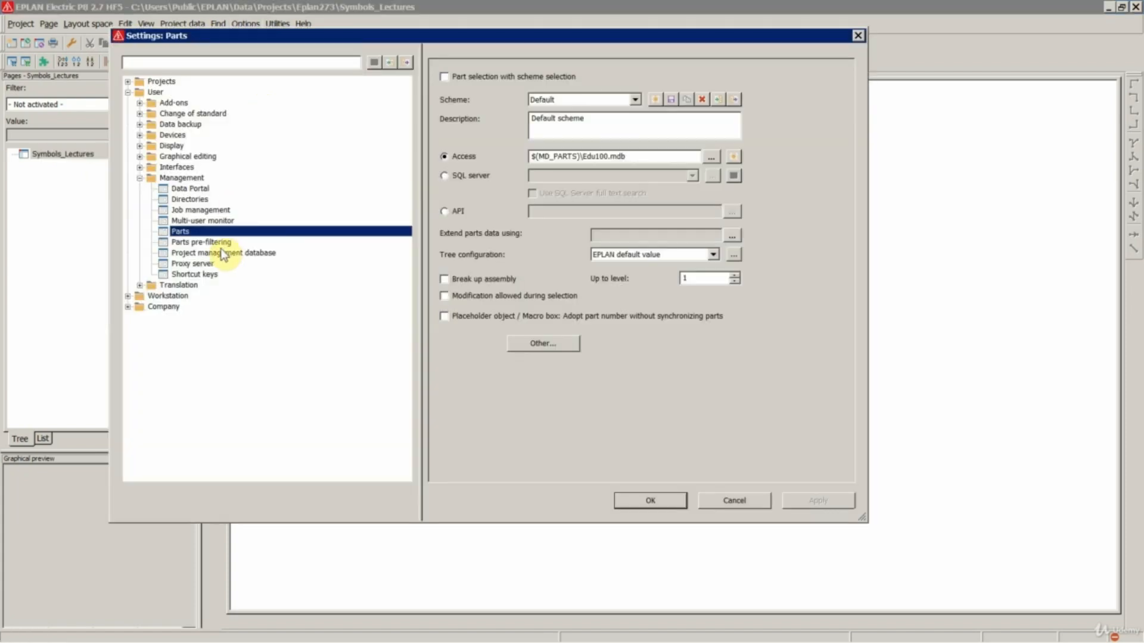
click(157, 65)
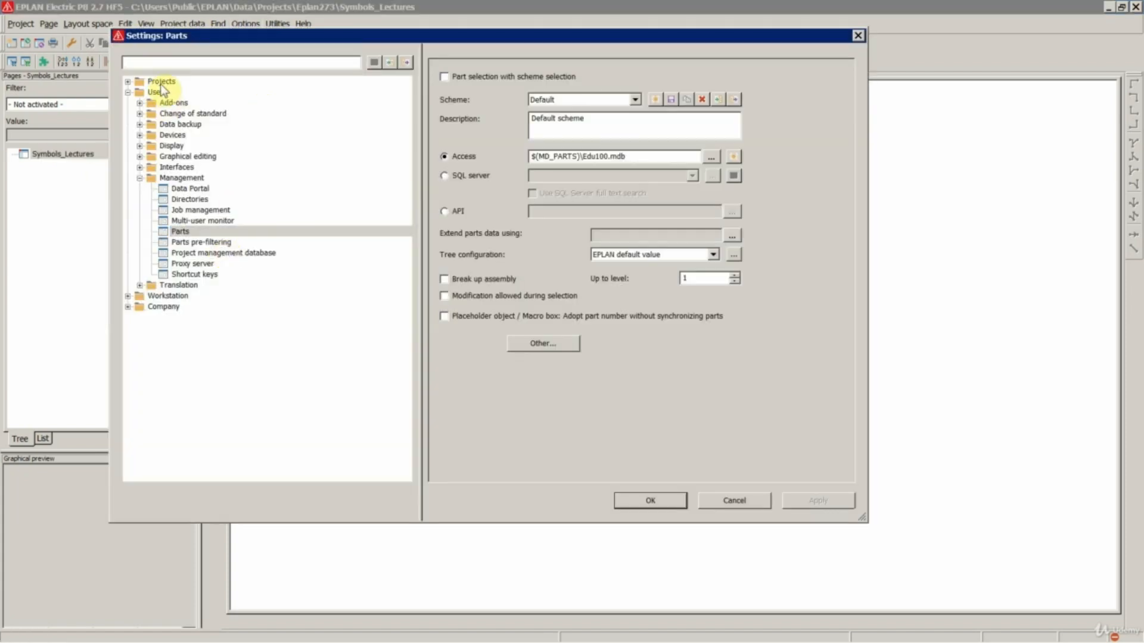
double_click(160, 82)
double_click(164, 92)
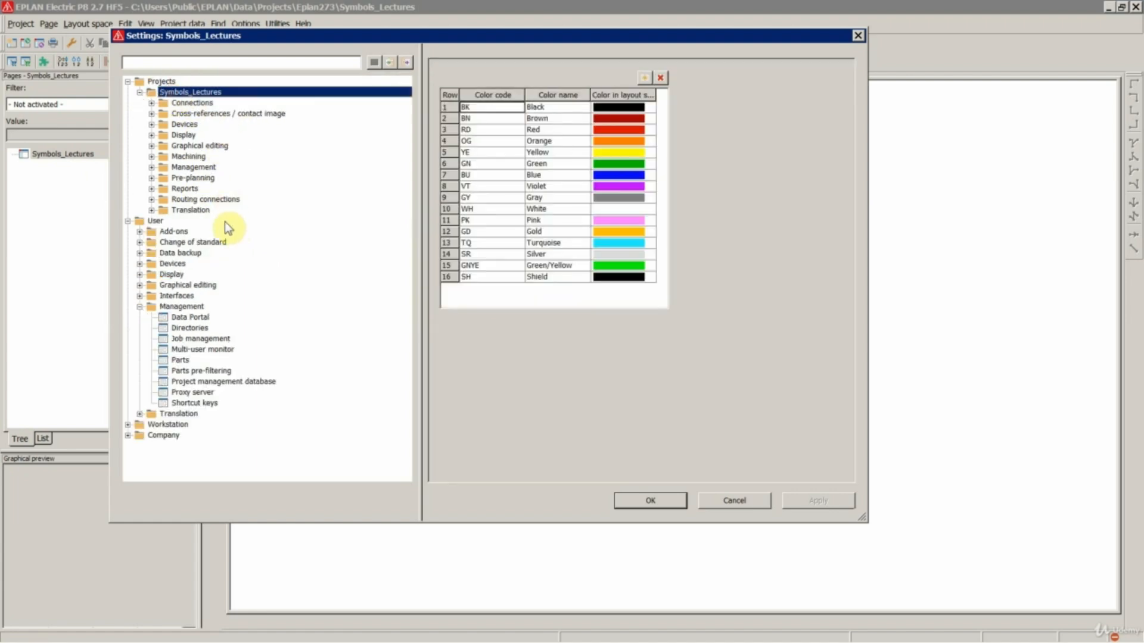
double_click(197, 167)
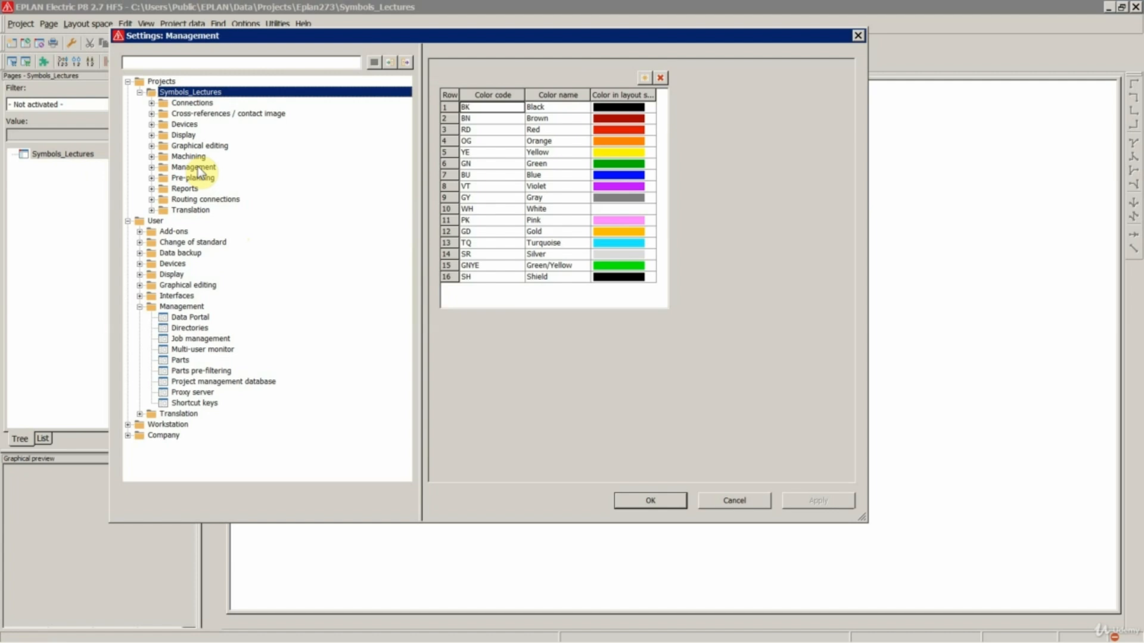
click(224, 321)
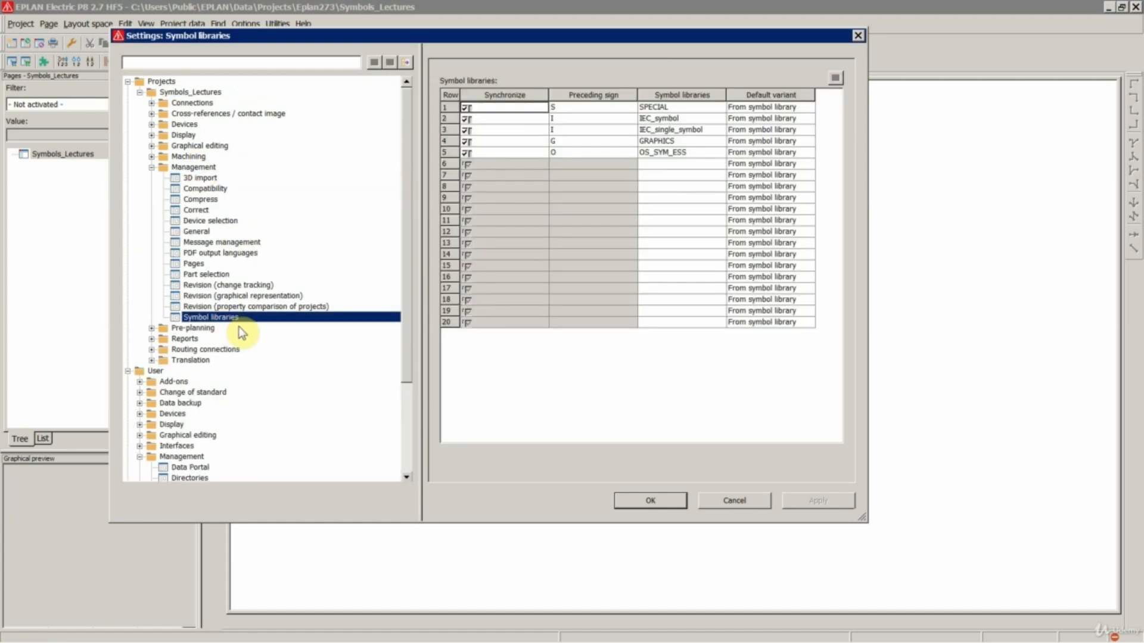
click(733, 501)
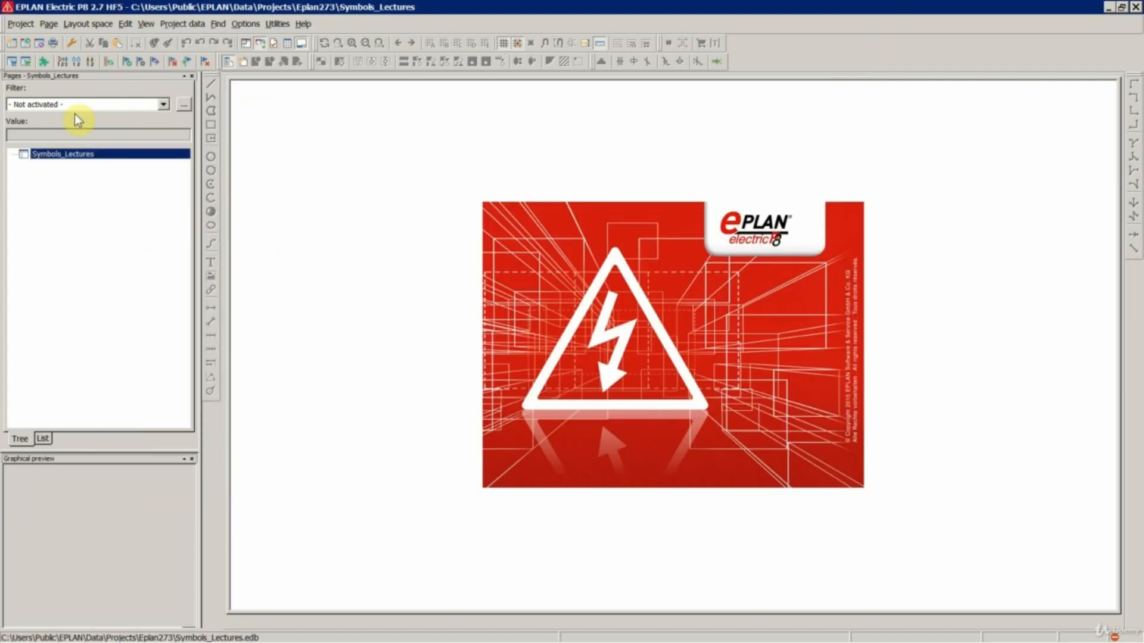
Step: Create schematic multi-line page 1 in the Symbols_Lectures project
right_click(66, 155)
click(82, 168)
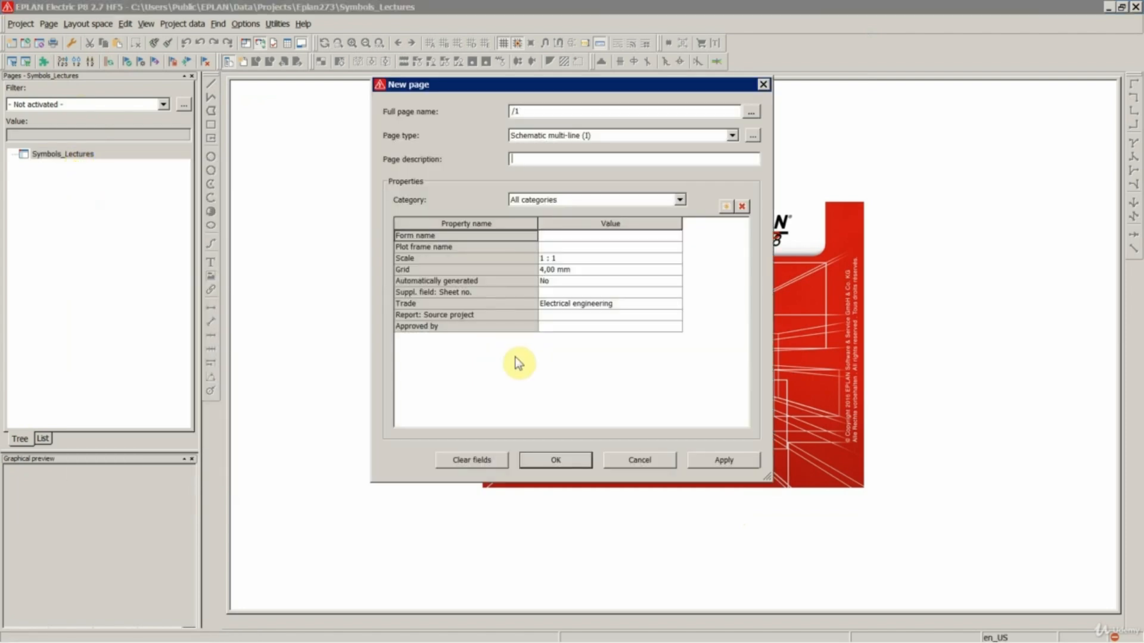
click(556, 460)
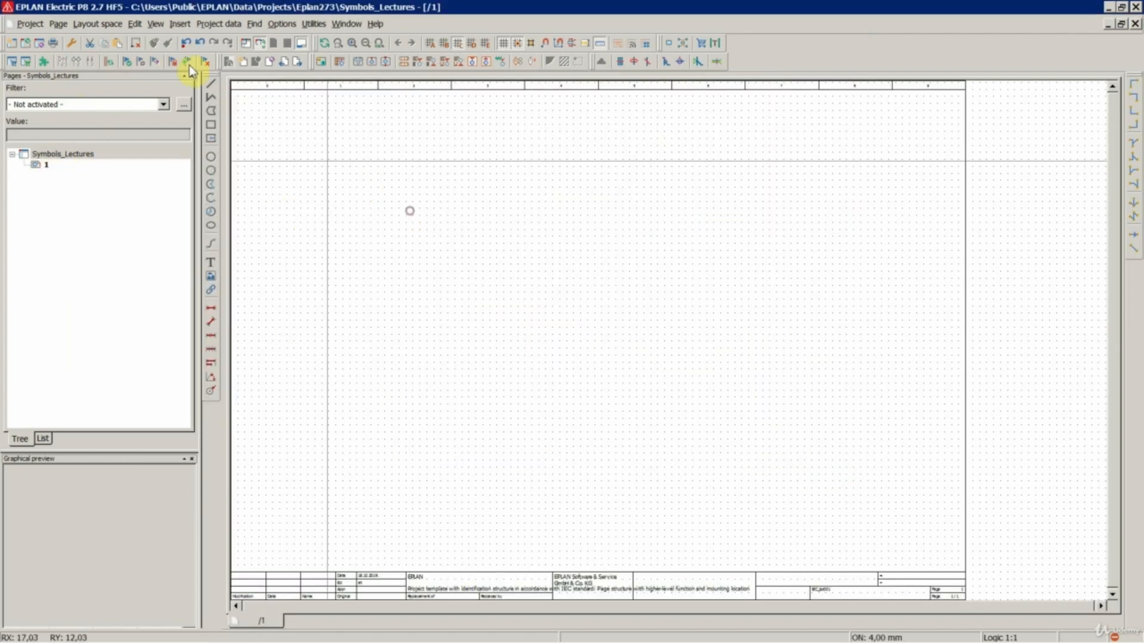
Step: Check which symbol libraries are offered for symbol insertion on page 1, and leave the selection without inserting anything
click(179, 24)
click(202, 42)
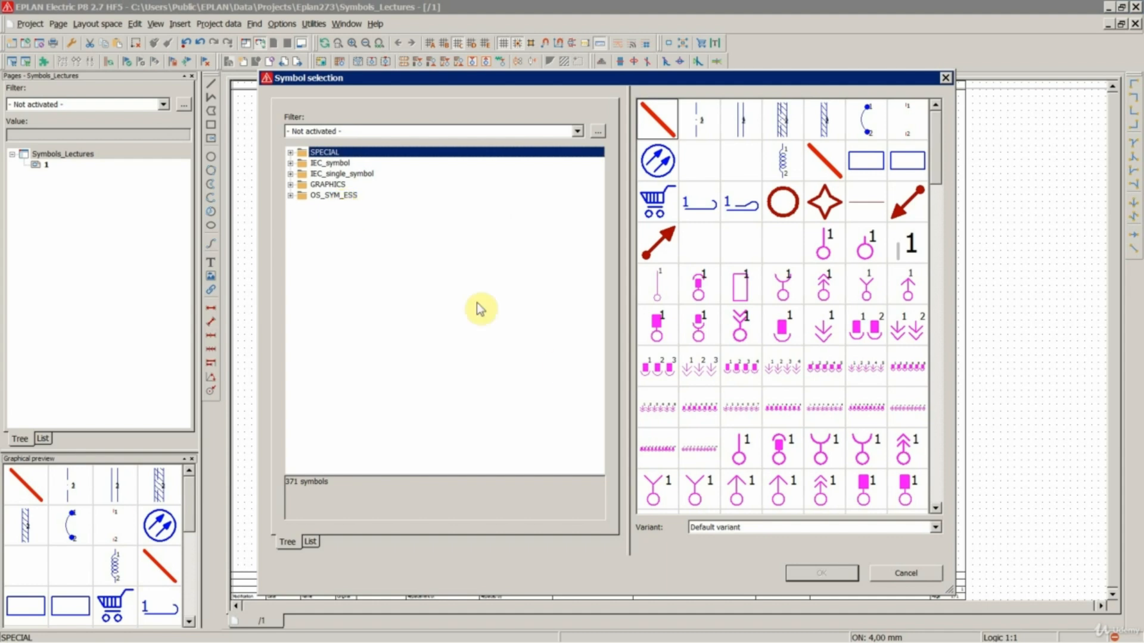
click(902, 573)
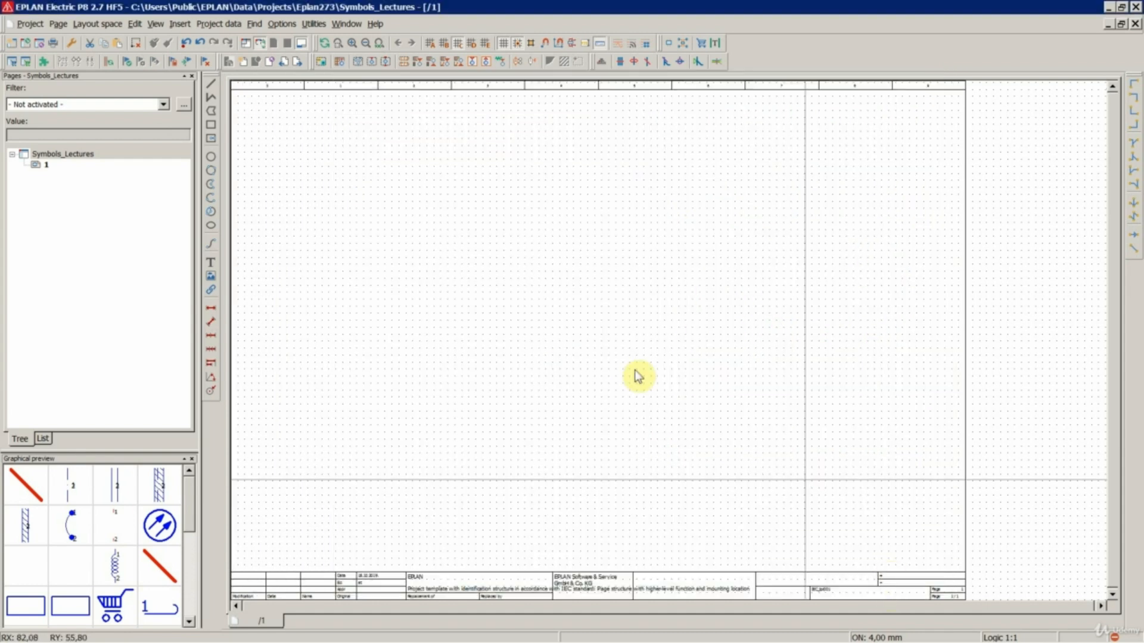
Step: Add Student1_SymbolLibrary.slk from the Eplan273 folder as row 6 of the Symbols_Lectures project's symbol libraries
click(282, 23)
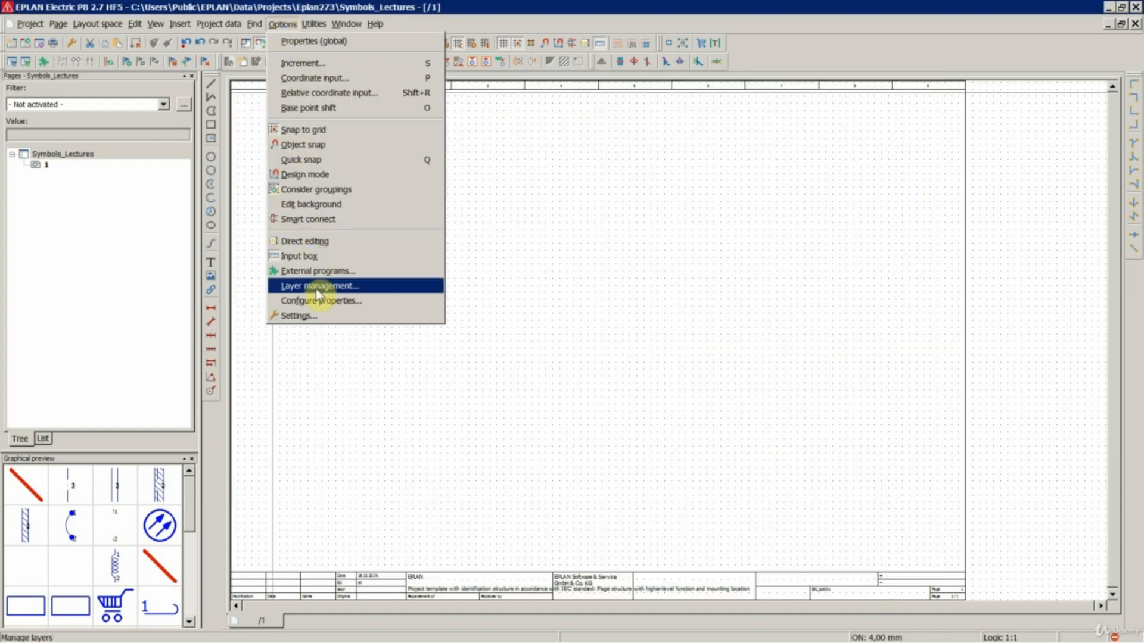
click(299, 316)
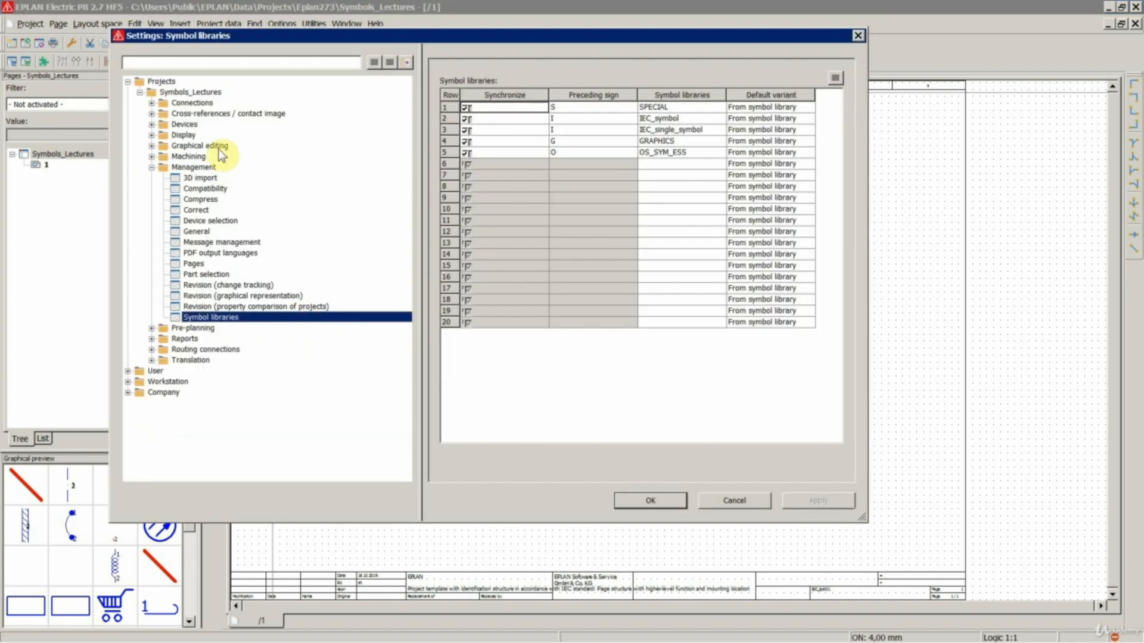
click(162, 82)
click(189, 93)
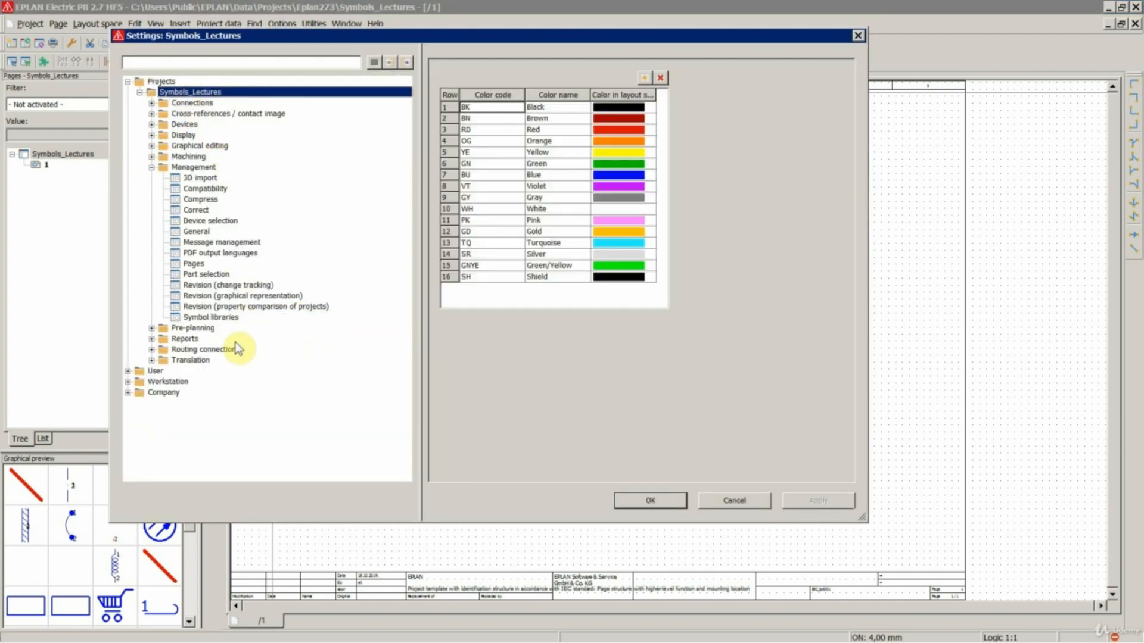
click(195, 167)
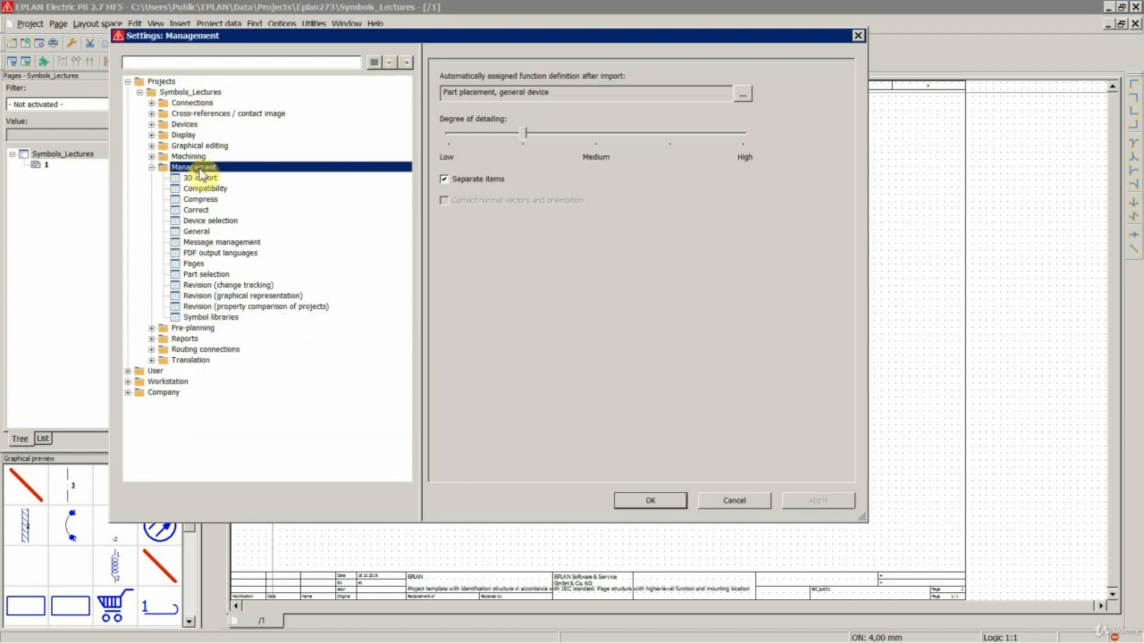
click(209, 316)
click(679, 164)
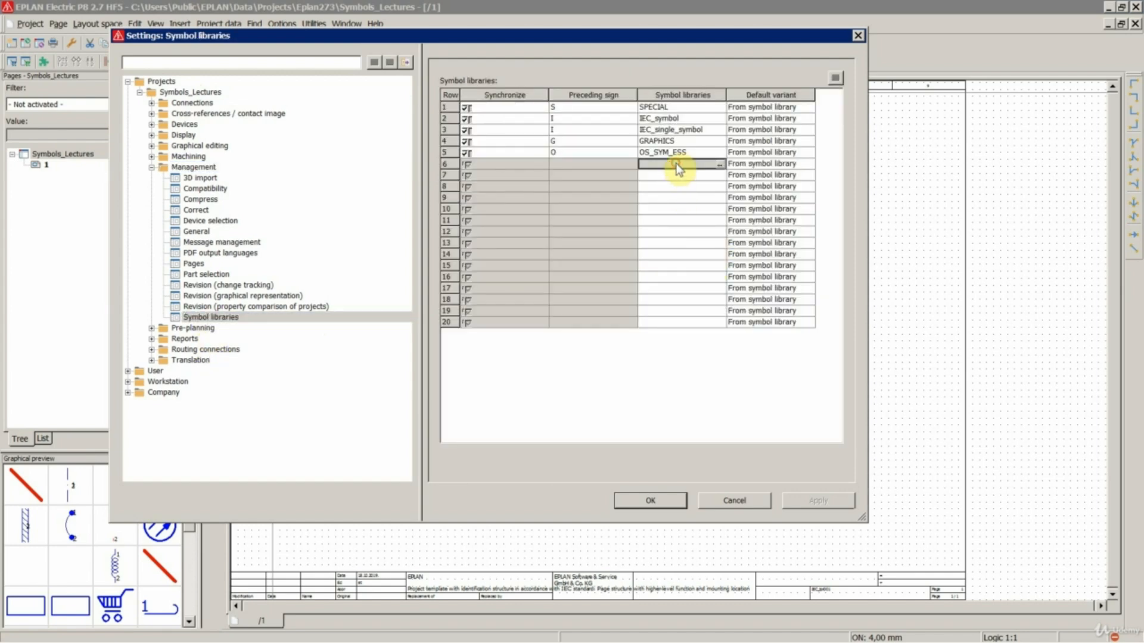
click(717, 166)
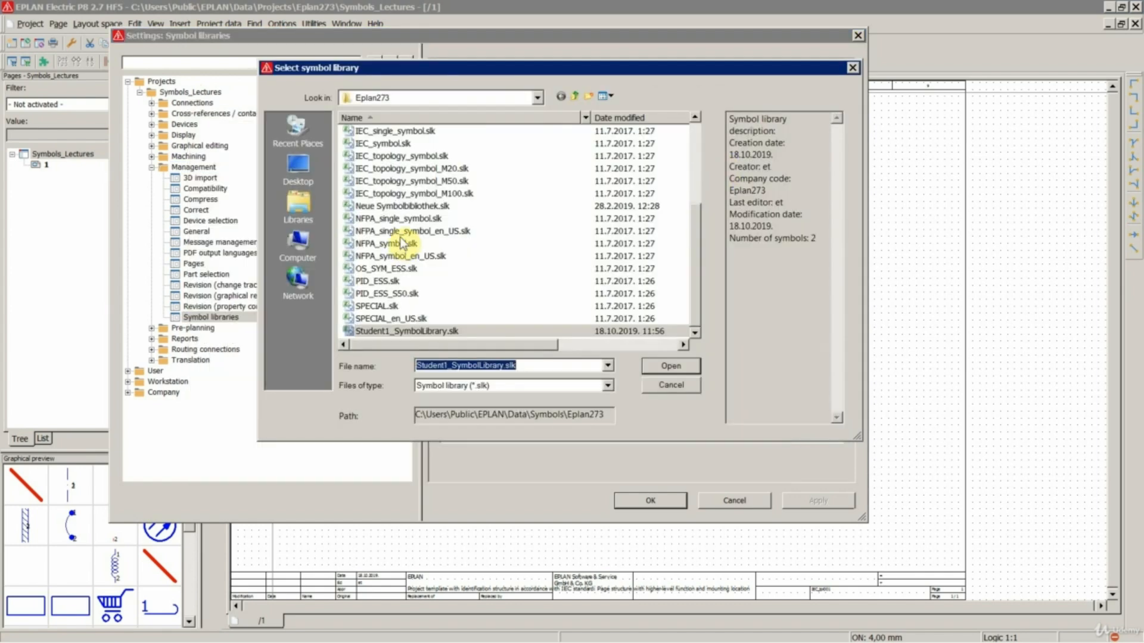
click(399, 231)
click(409, 332)
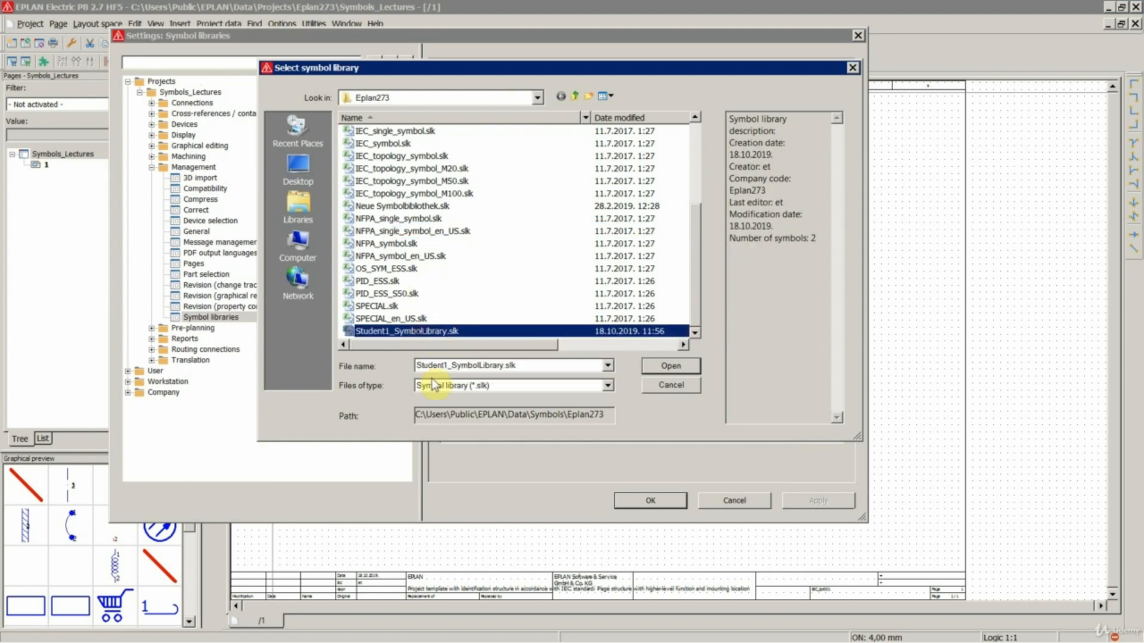
click(670, 367)
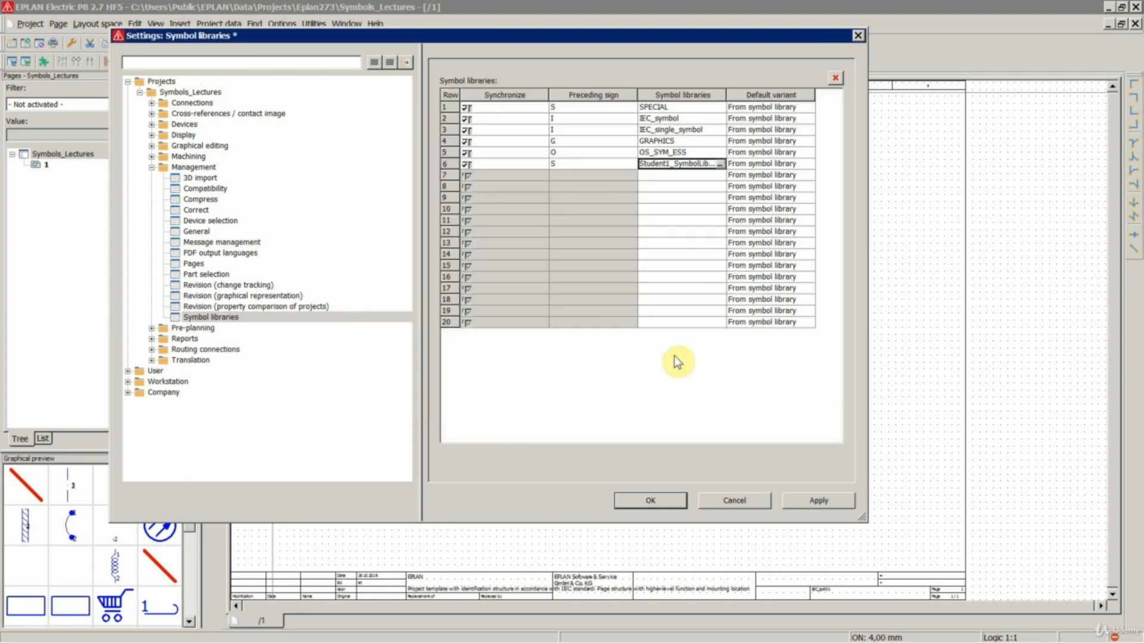
click(650, 501)
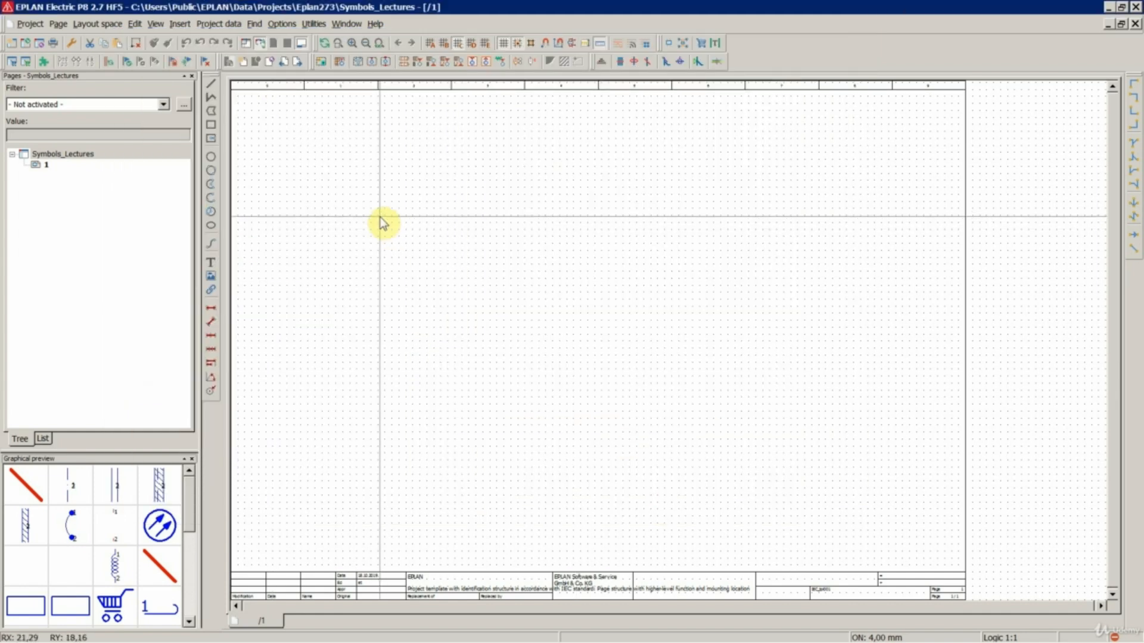
Step: Choose the valve symbol with PE from the Valve, brake, and coupling group of Student1_SymbolLibrary for insertion on page 1
click(179, 24)
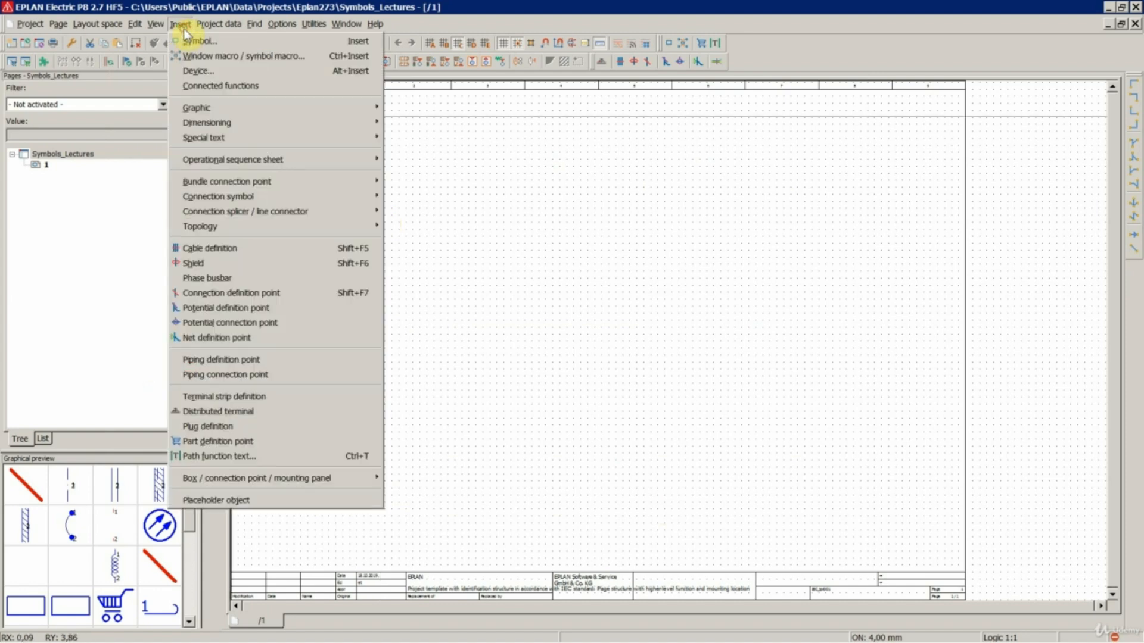
click(191, 41)
click(338, 206)
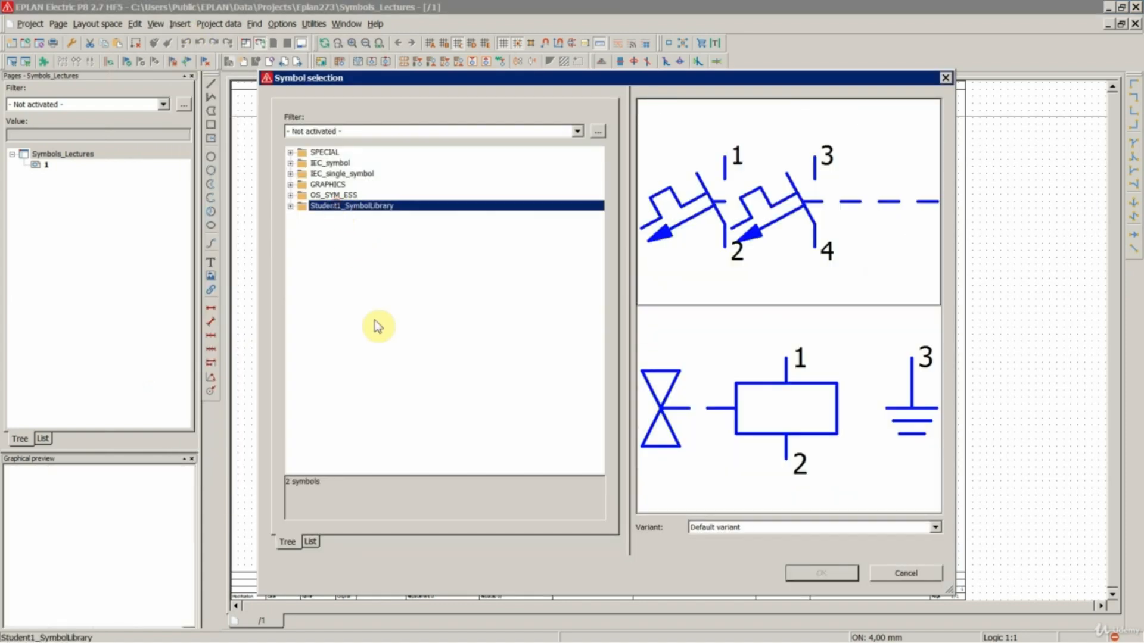
double_click(351, 206)
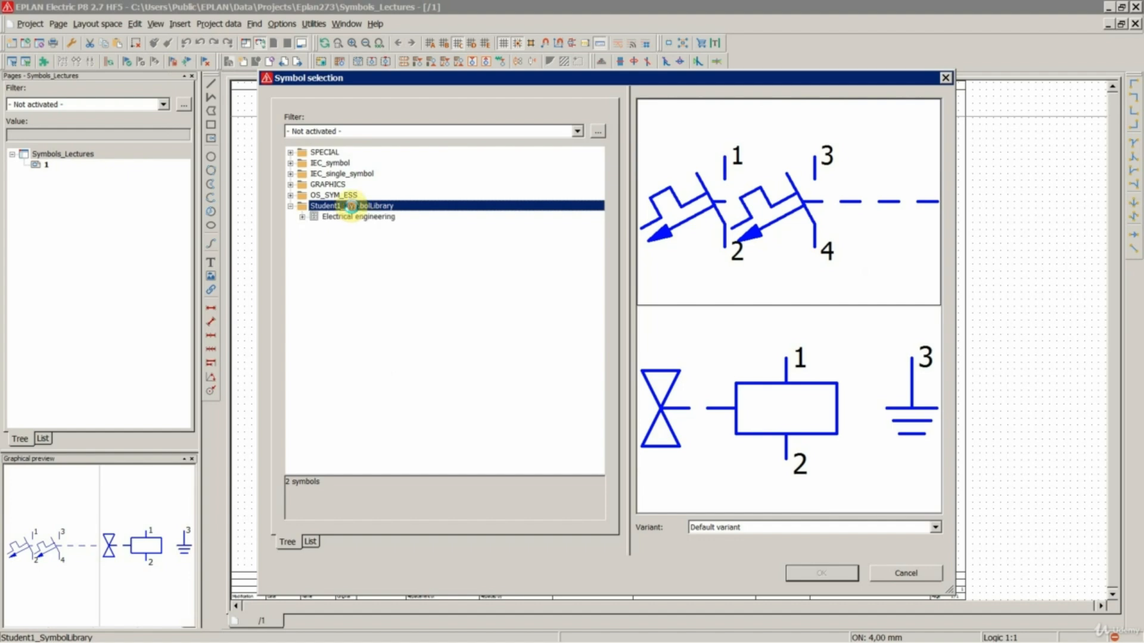
double_click(347, 216)
click(341, 206)
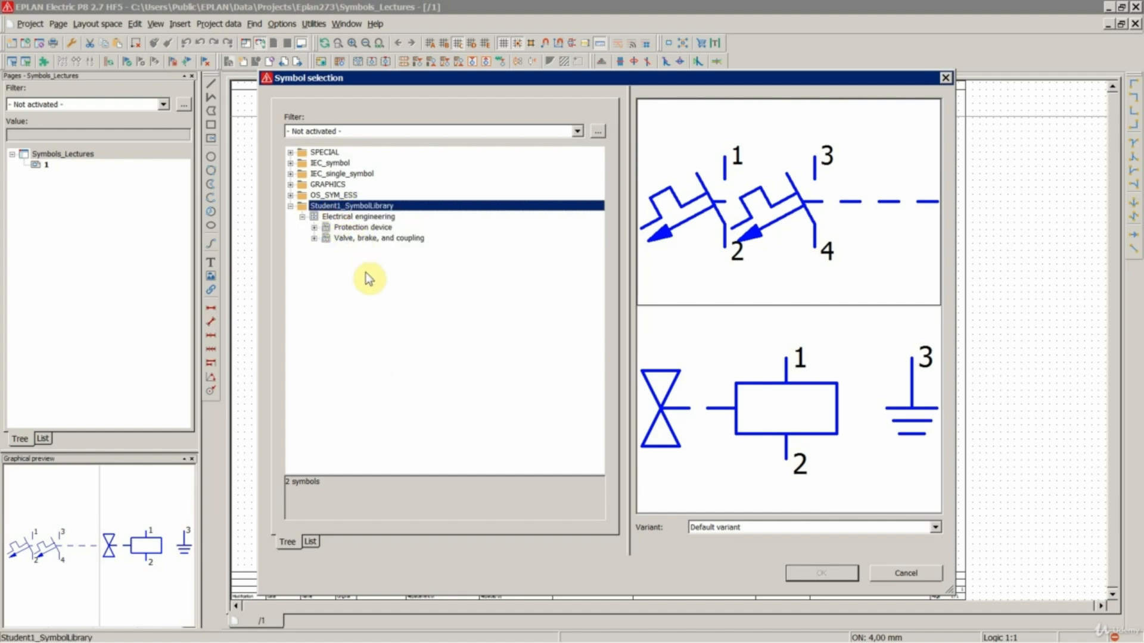
double_click(363, 237)
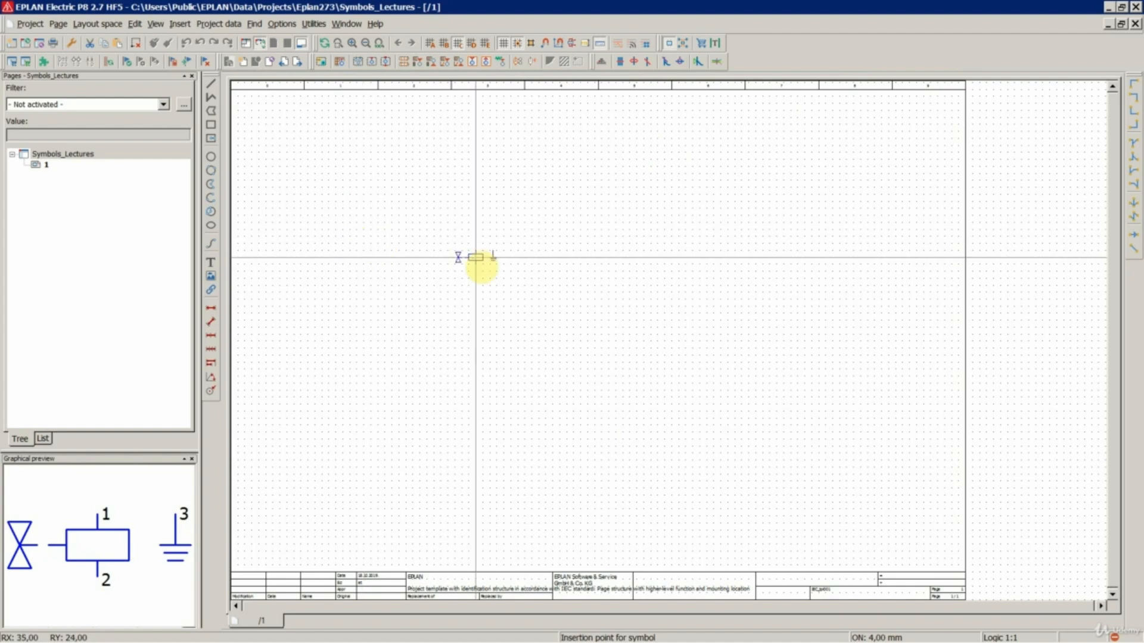
Step: Place the valve symbol on page 1 at about RX 35, RY 24, accept its default component properties, and end the insertion
click(475, 264)
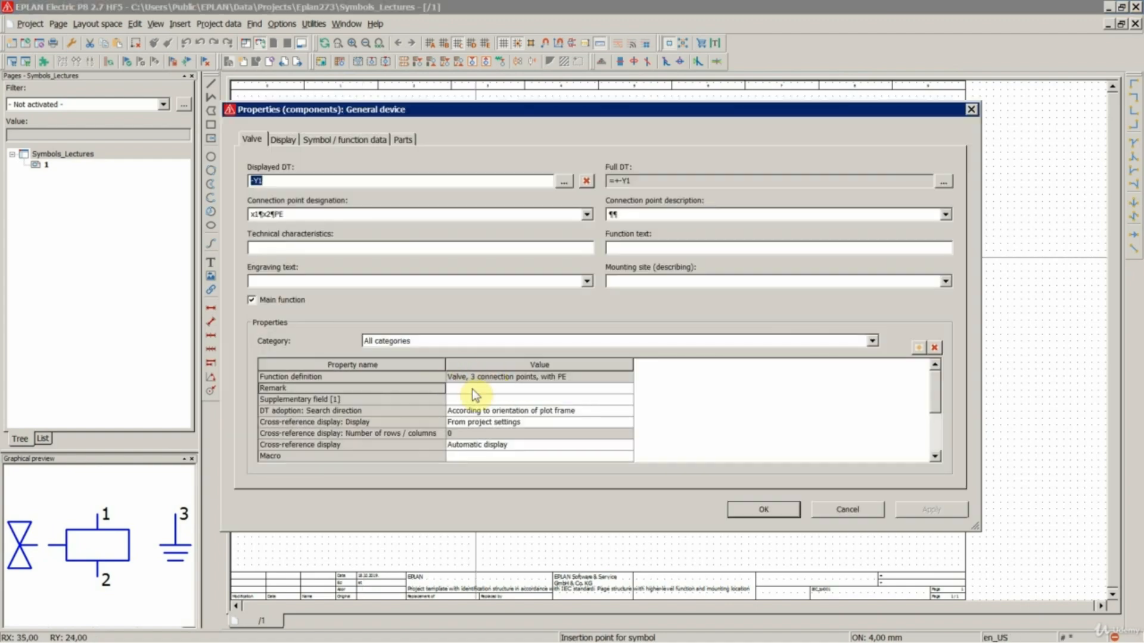
click(763, 510)
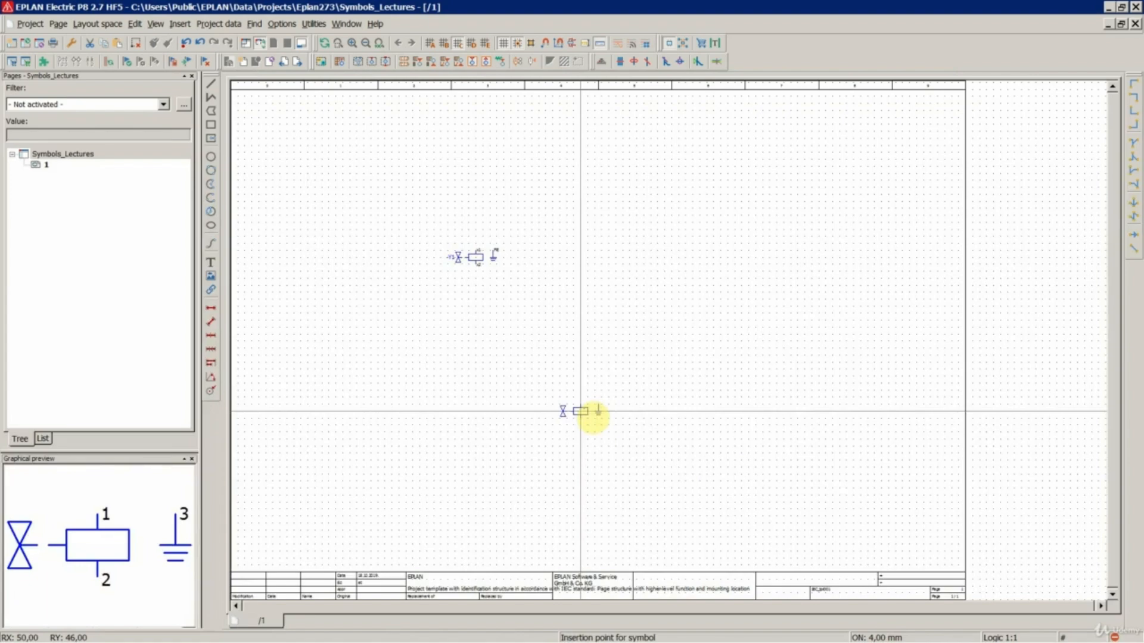
key(Escape)
scroll(582, 370, down, 1)
scroll(343, 271, up, 1)
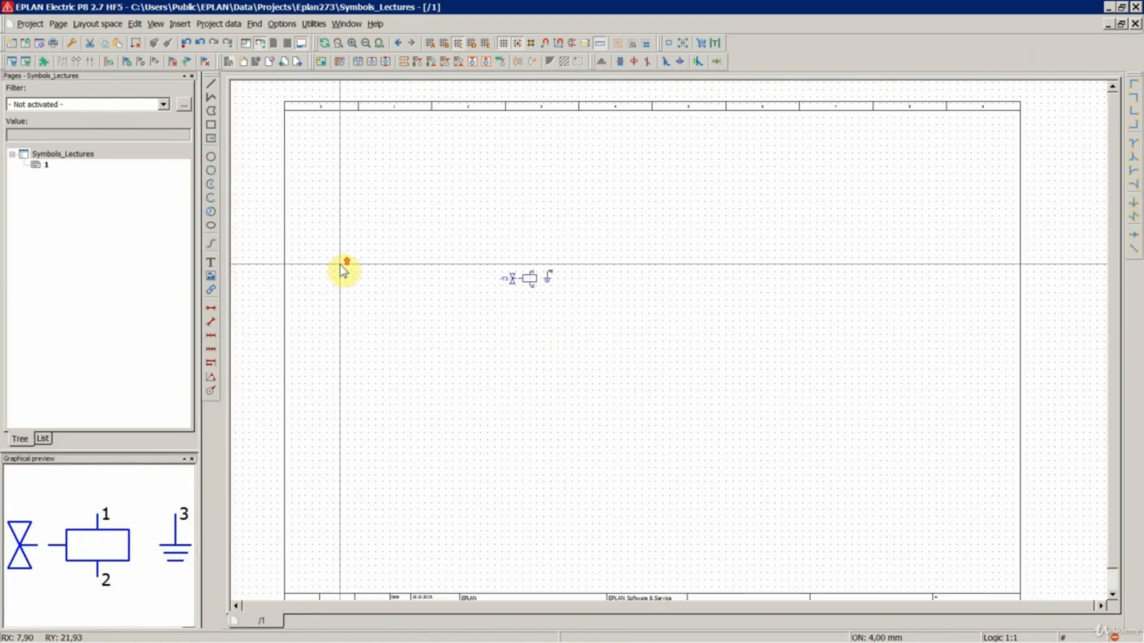
scroll(342, 271, down, 1)
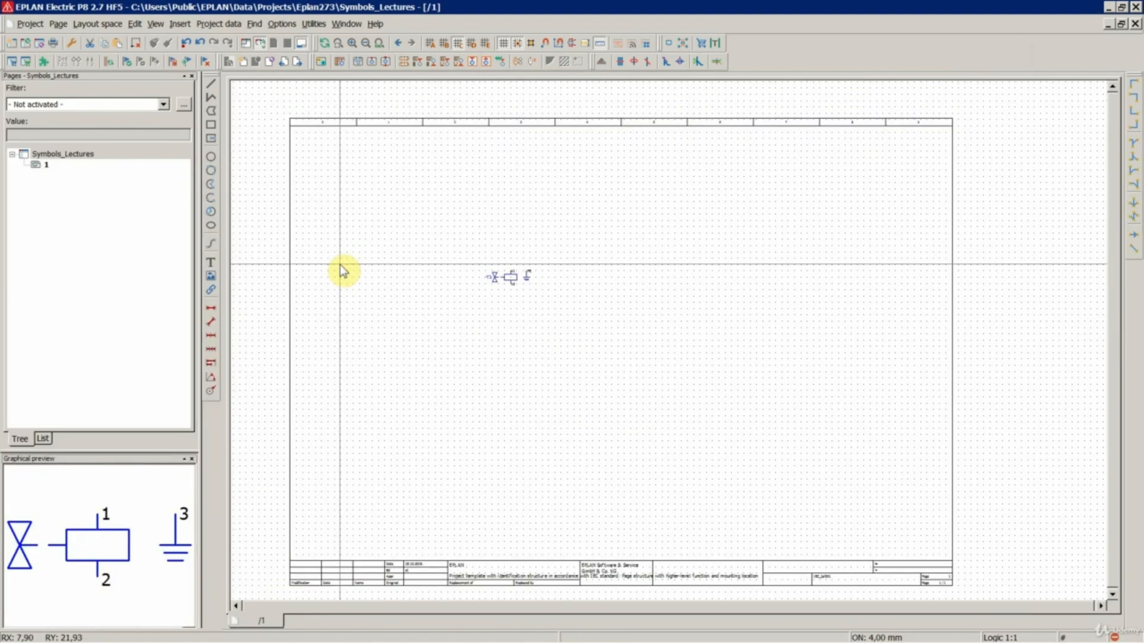